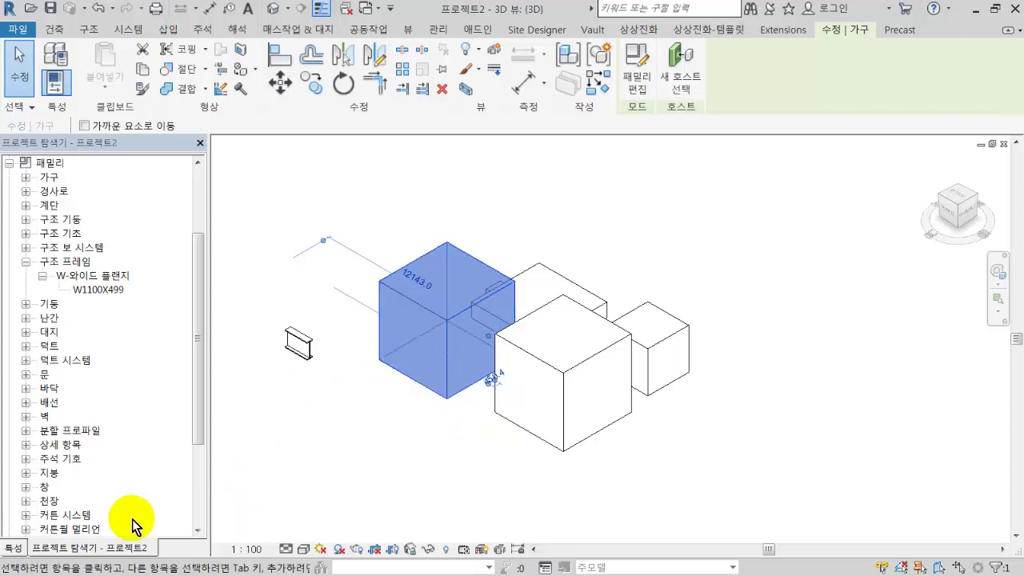
# Review the instance properties of the selected 패밀리11(공유 유형) box and the types and parameters in its type properties
pyautogui.click(18, 547)
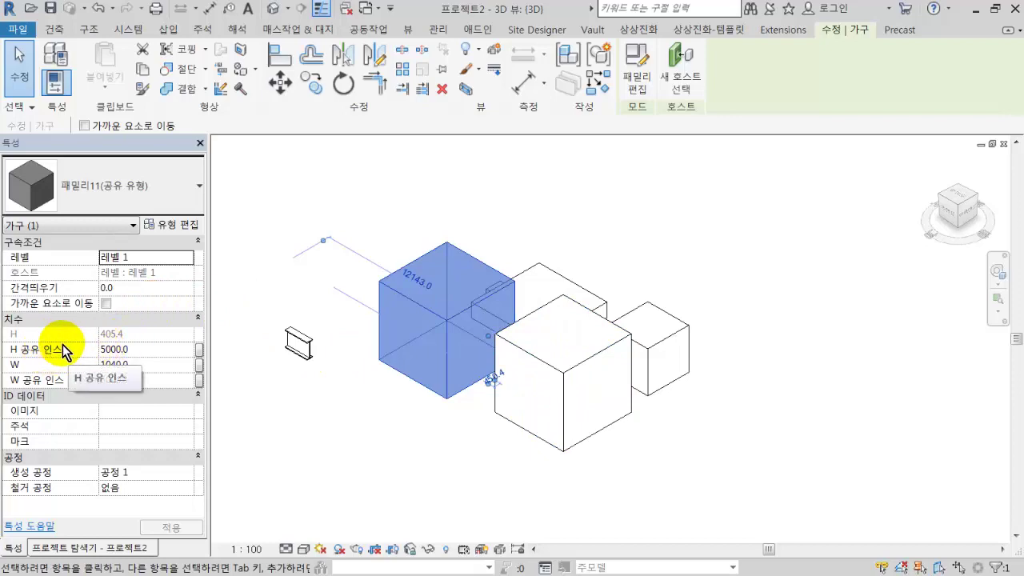
pyautogui.click(158, 229)
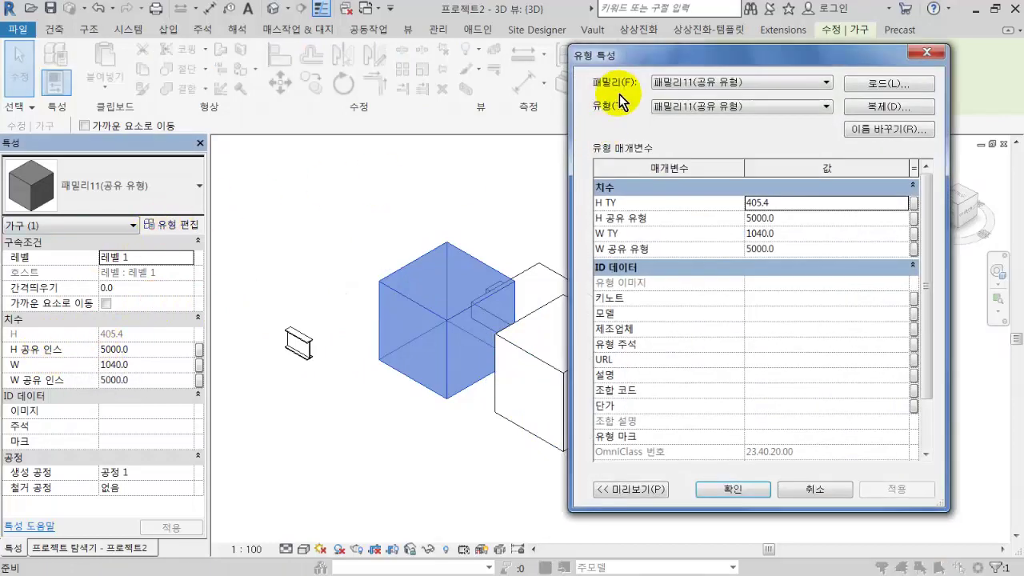
pyautogui.moveTo(651, 62); pyautogui.dragTo(303, 89)
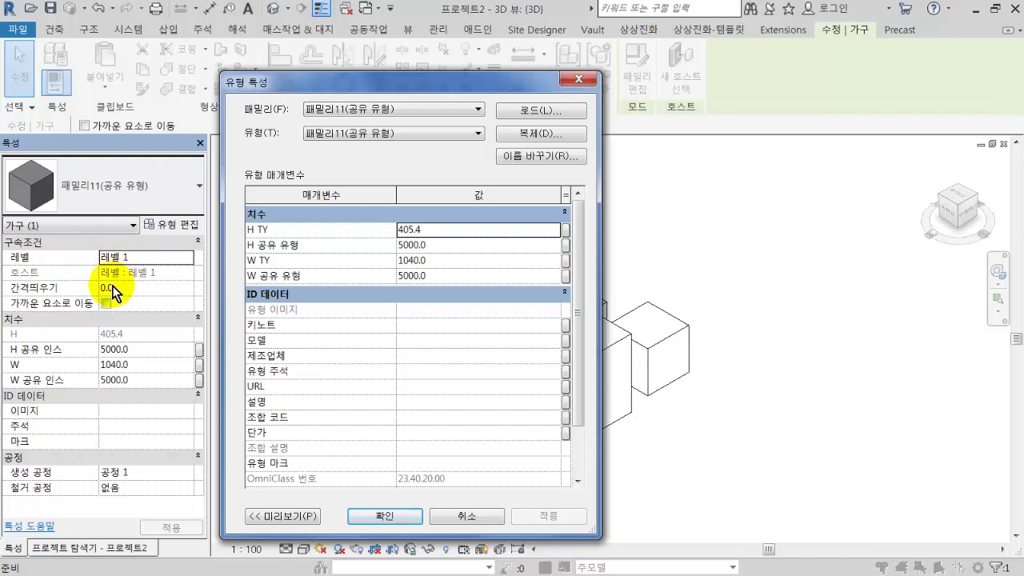
pyautogui.click(309, 134)
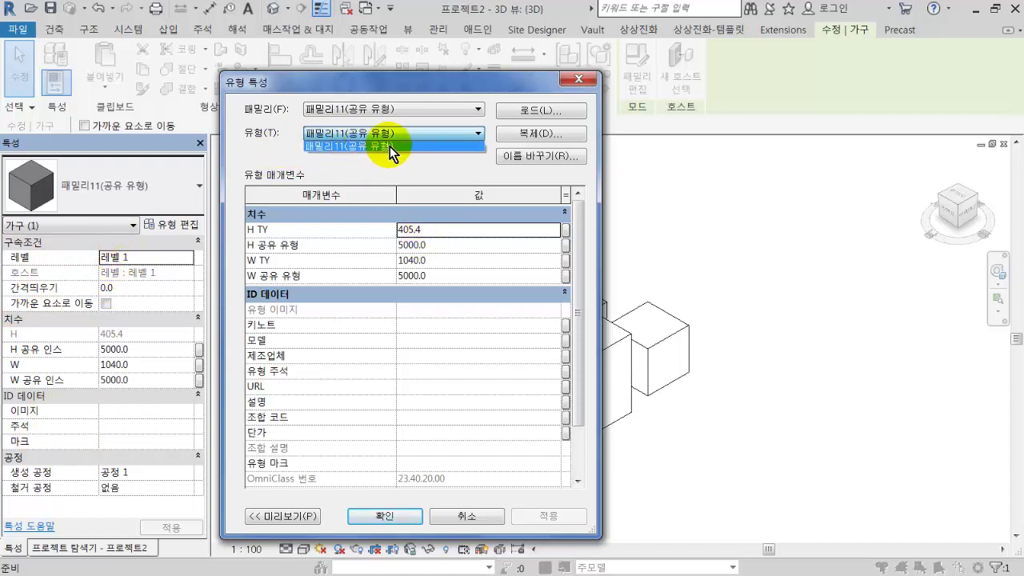
pyautogui.click(405, 351)
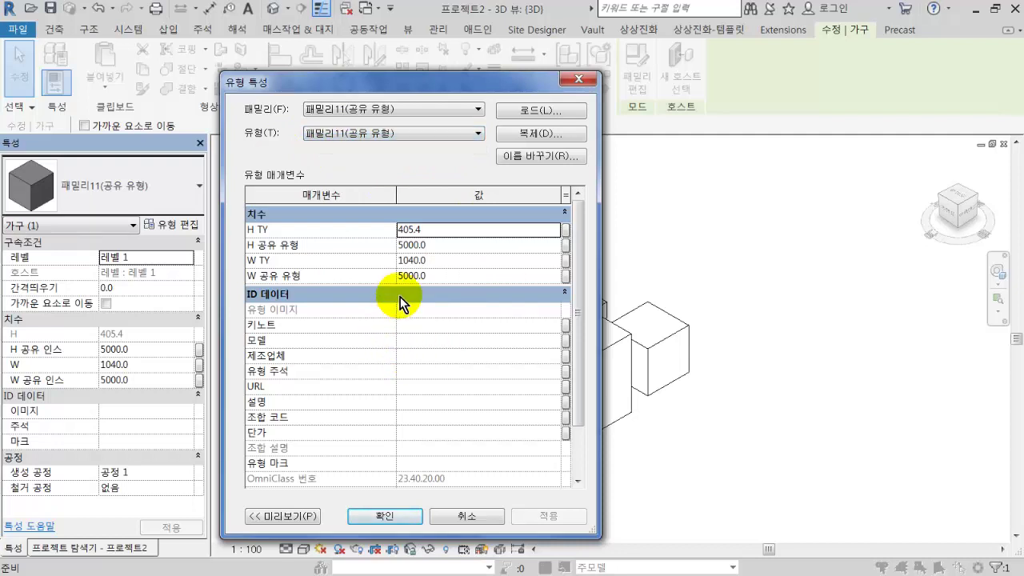
pyautogui.press('Return')
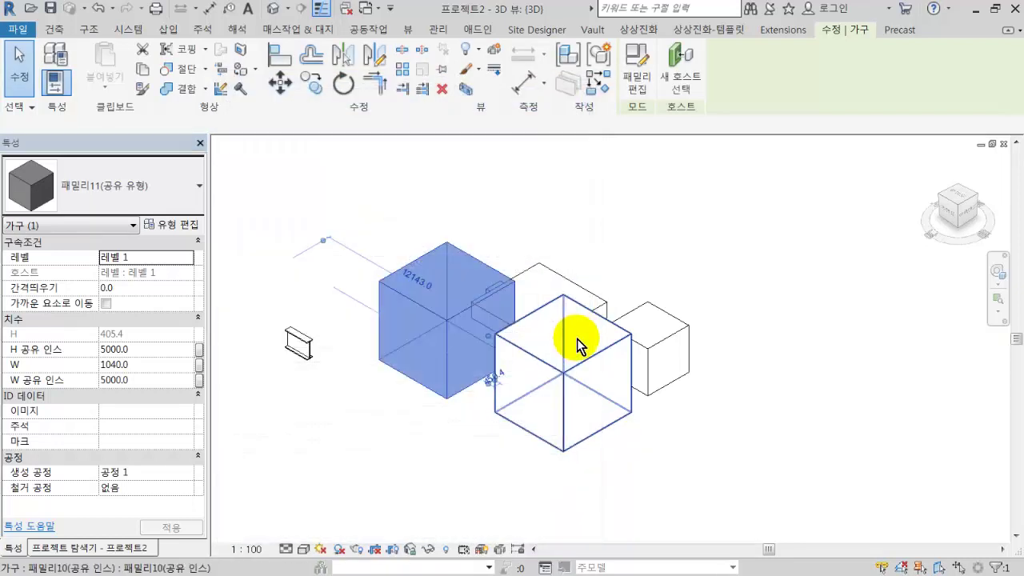
# Copy the group of six furniture boxes as a second cluster behind the original, away from the beam
pyautogui.moveTo(688, 239); pyautogui.dragTo(444, 419)
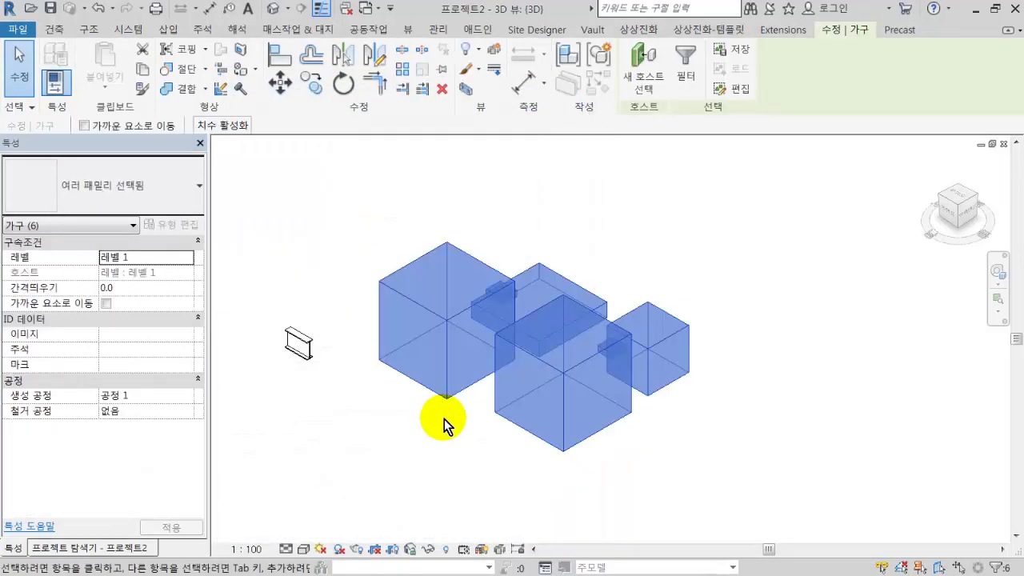
pyautogui.click(520, 358)
pyautogui.press('Escape')
pyautogui.press('c')
pyautogui.press('o')
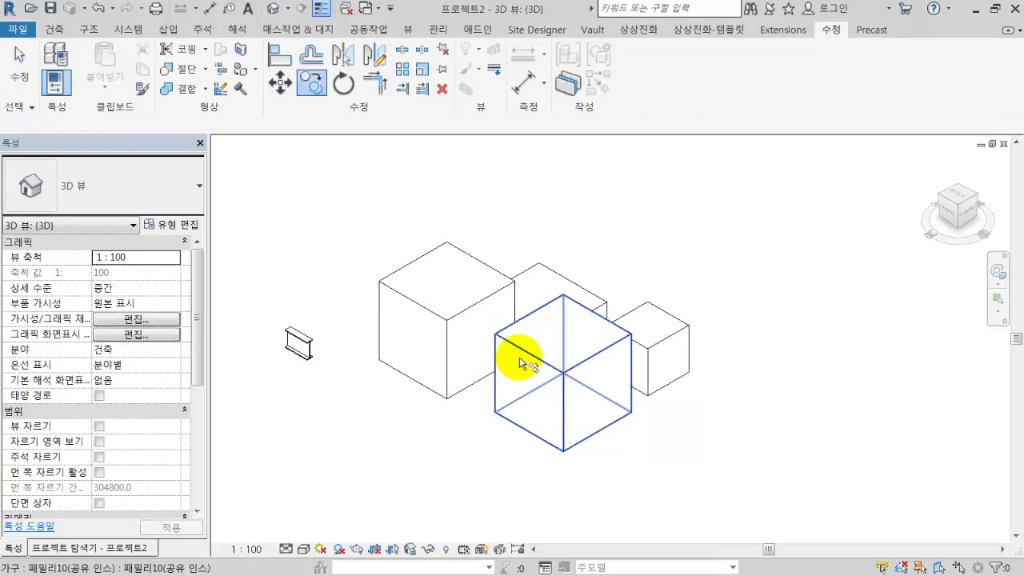
pyautogui.moveTo(683, 267); pyautogui.dragTo(373, 475)
pyautogui.press('Return')
pyautogui.click(504, 360)
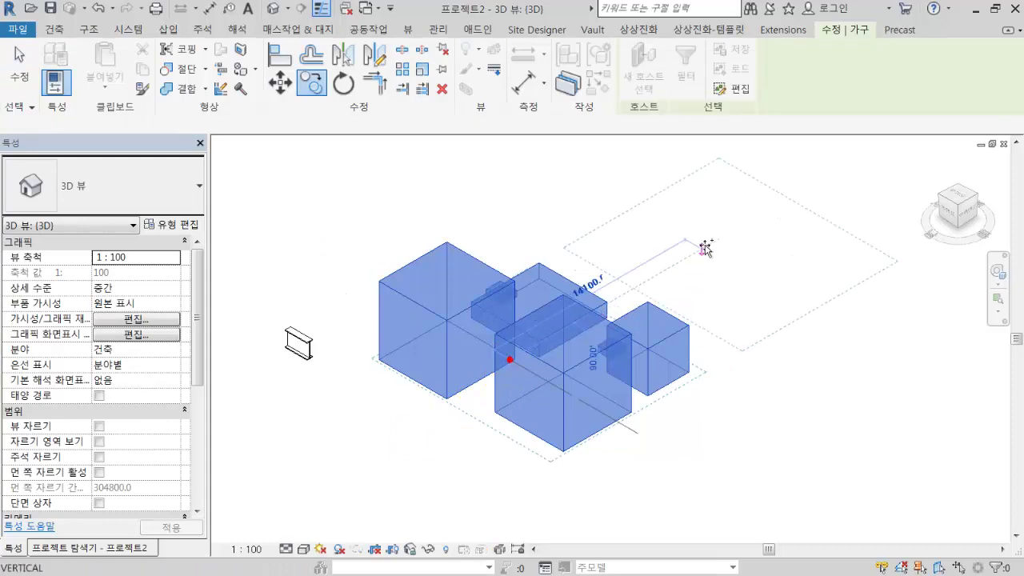
pyautogui.click(739, 233)
# Copy both box clusters together diagonally toward the front of the 3D view
pyautogui.scroll(-3, 664, 309)
pyautogui.moveTo(859, 494); pyautogui.dragTo(449, 235)
pyautogui.click(568, 320)
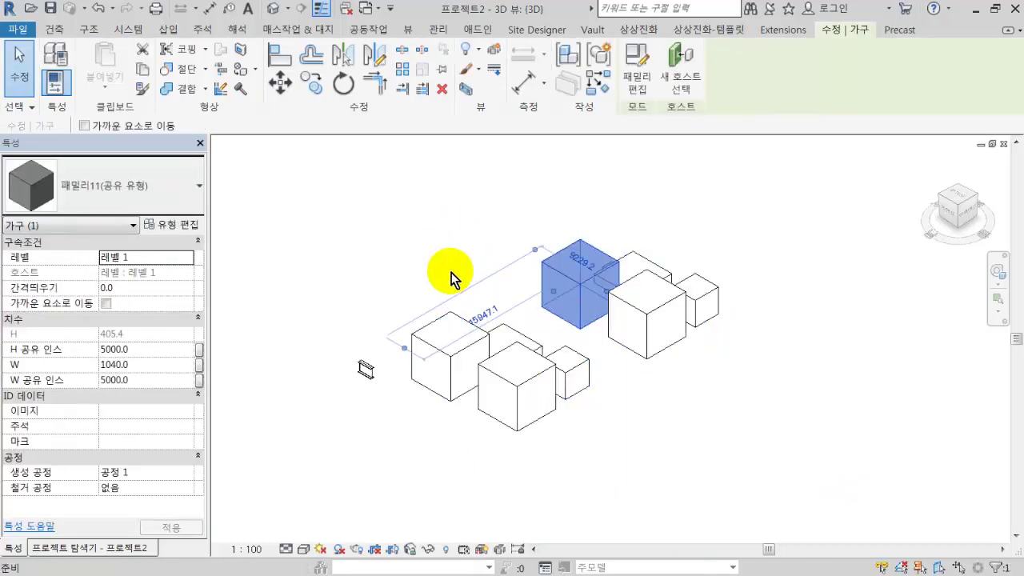
pyautogui.click(411, 204)
pyautogui.moveTo(397, 197); pyautogui.dragTo(777, 488)
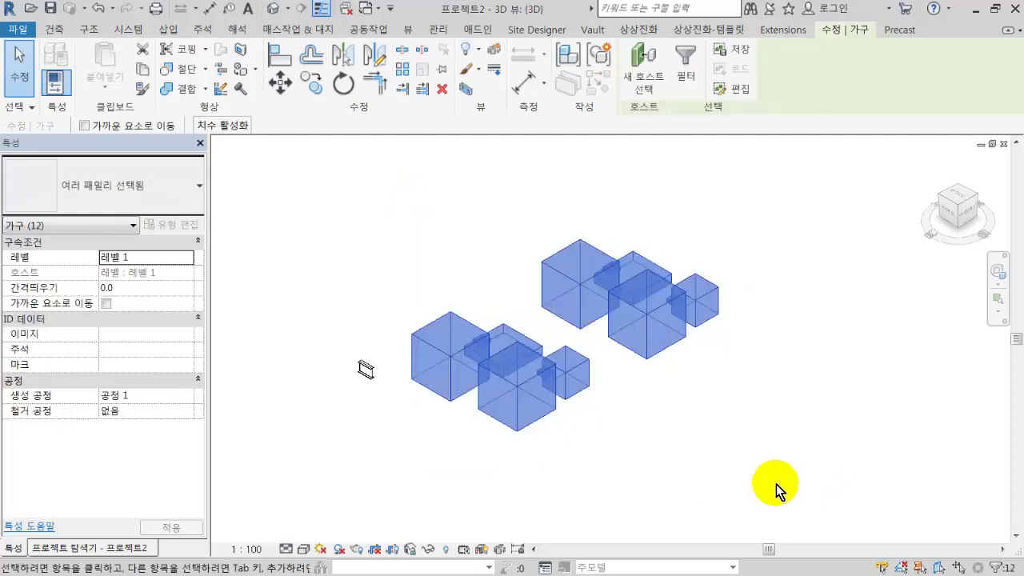
pyautogui.click(595, 348)
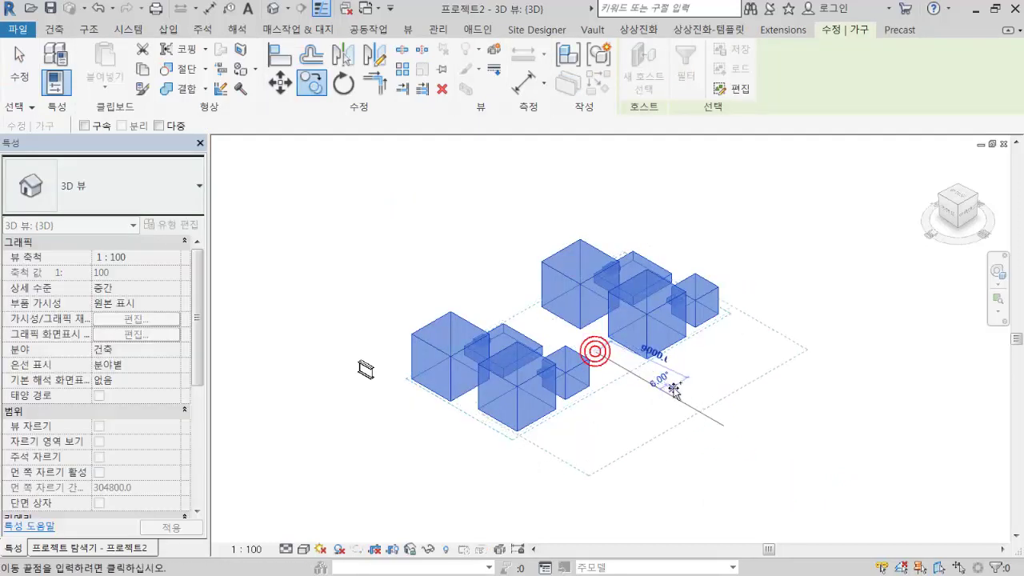
pyautogui.click(723, 414)
# Copy all the box clusters once more toward the back, beyond the existing beam, doubling the rows
pyautogui.moveTo(864, 485); pyautogui.dragTo(450, 244)
pyautogui.press('c')
pyautogui.press('o')
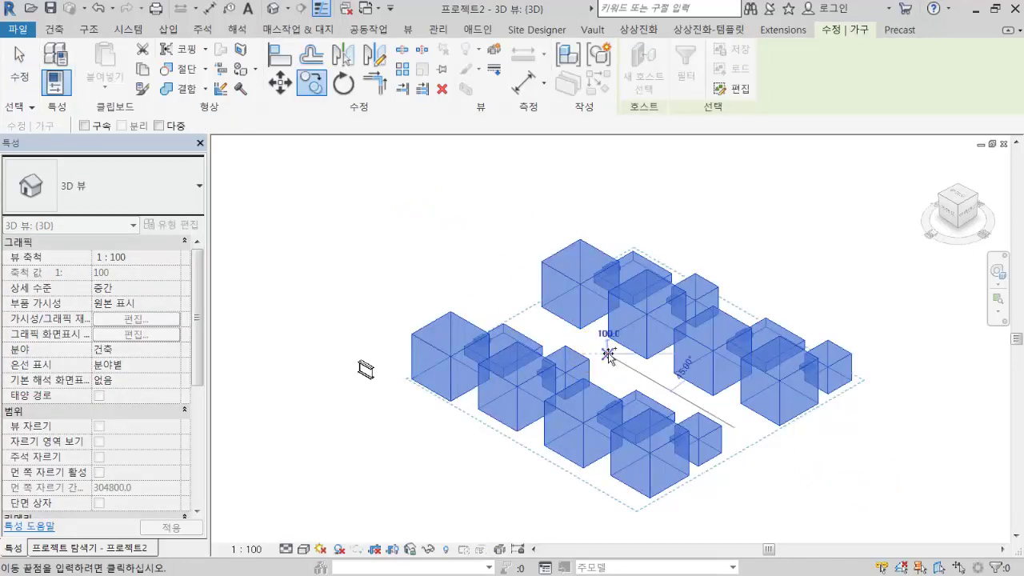
pyautogui.click(608, 352)
pyautogui.click(333, 207)
pyautogui.press('Escape')
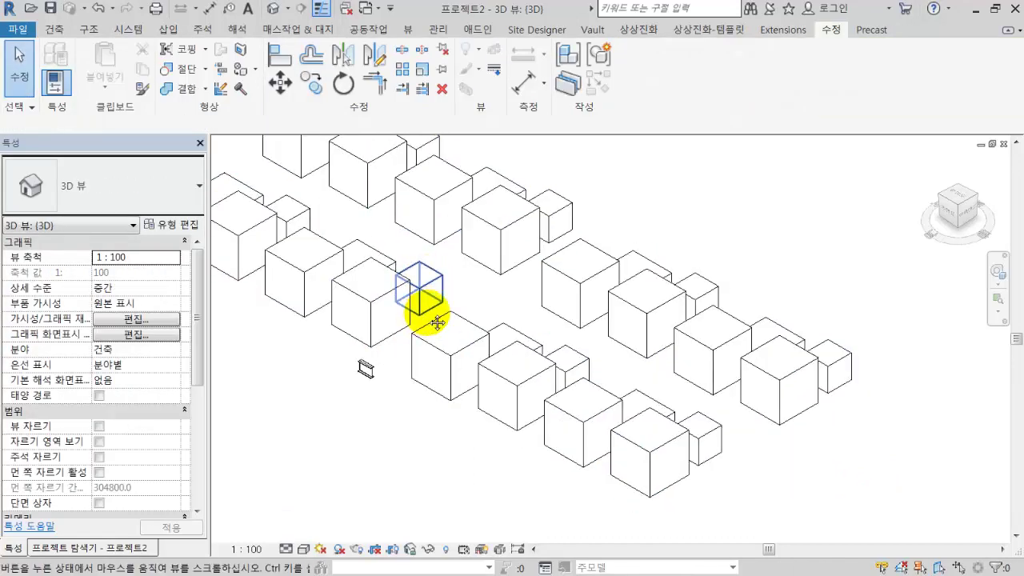
# Check the type properties of a 패밀리10(공유 인스) box and close them without changes
pyautogui.click(613, 381)
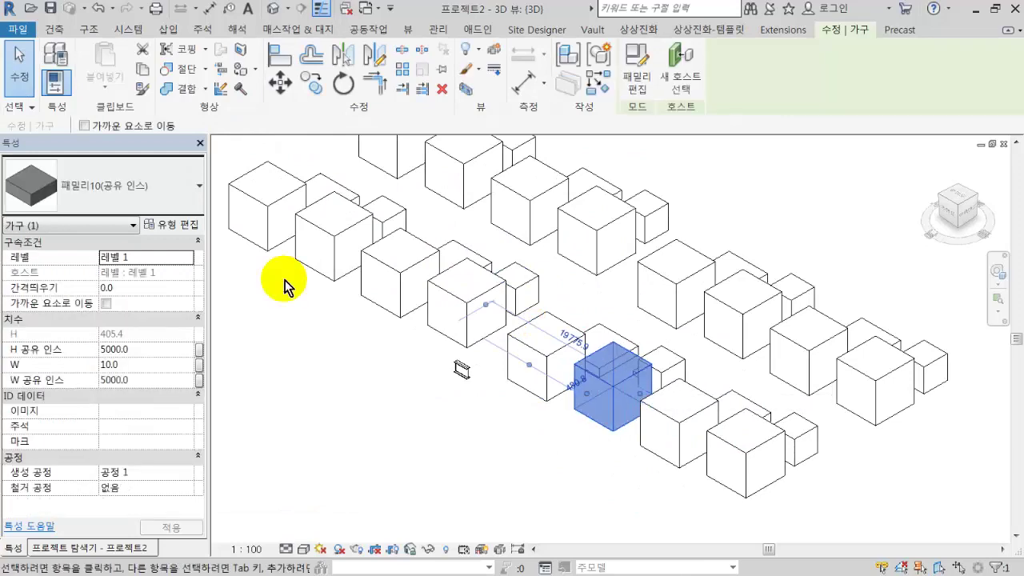
pyautogui.click(188, 224)
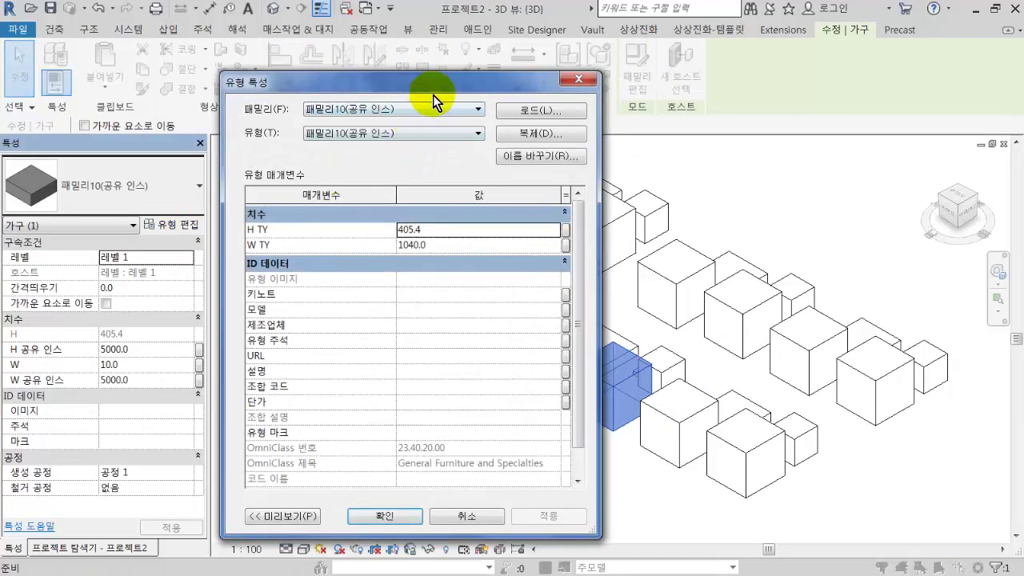
pyautogui.press('Escape')
# Select all 패밀리10(공유 인스) instances visible in the view and examine their shared H 공유 인스 instance parameter
pyautogui.rightClick(606, 359)
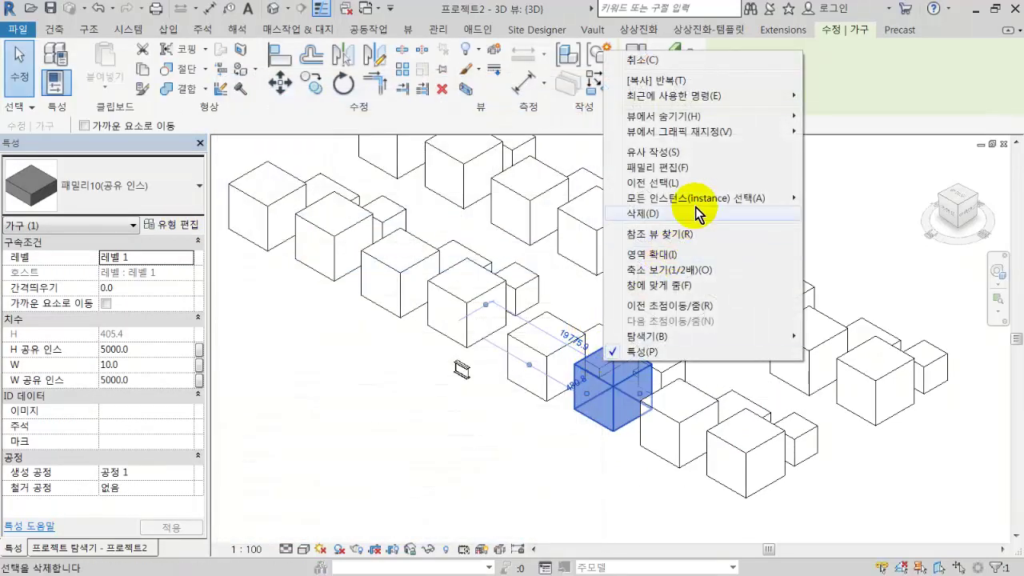
pyautogui.moveTo(704, 198)
pyautogui.click(866, 202)
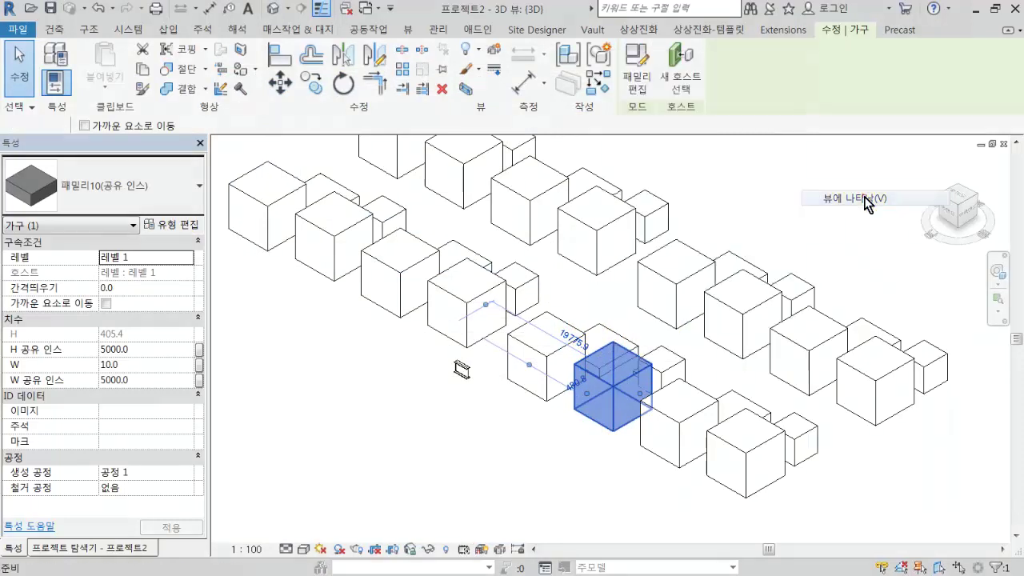
pyautogui.moveTo(691, 271); pyautogui.dragTo(673, 291, button='middle')
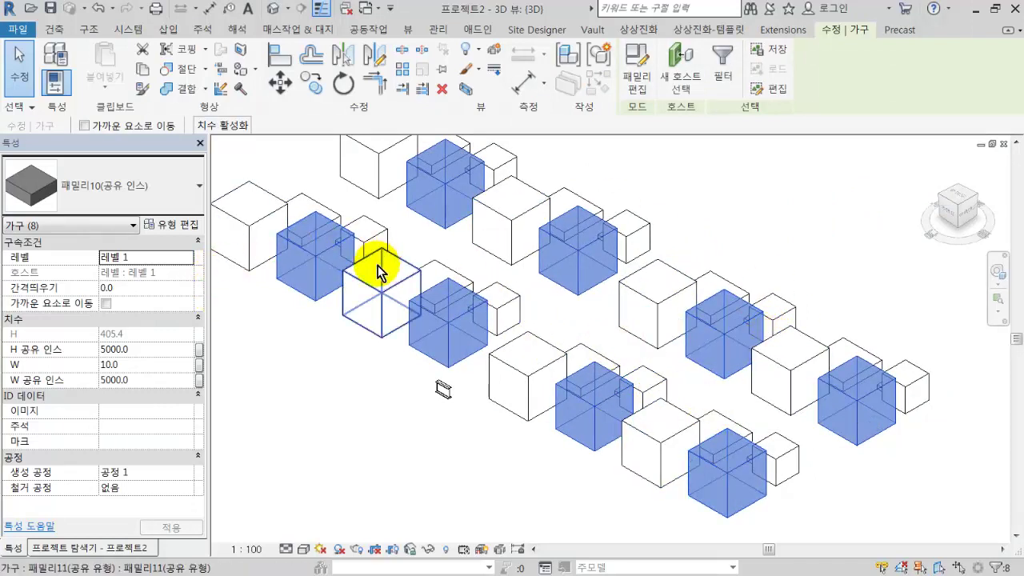
pyautogui.click(136, 349)
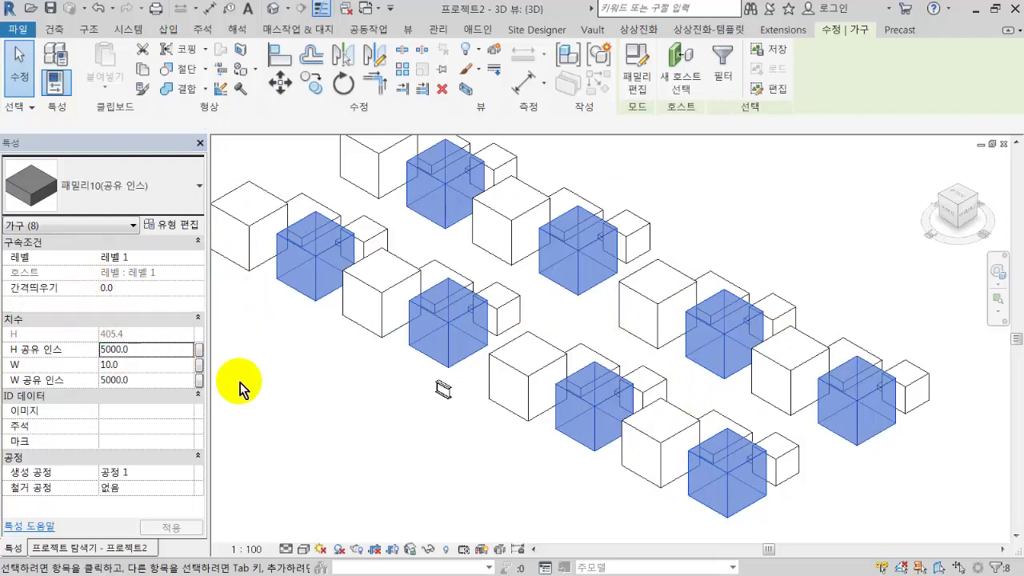
pyautogui.click(132, 355)
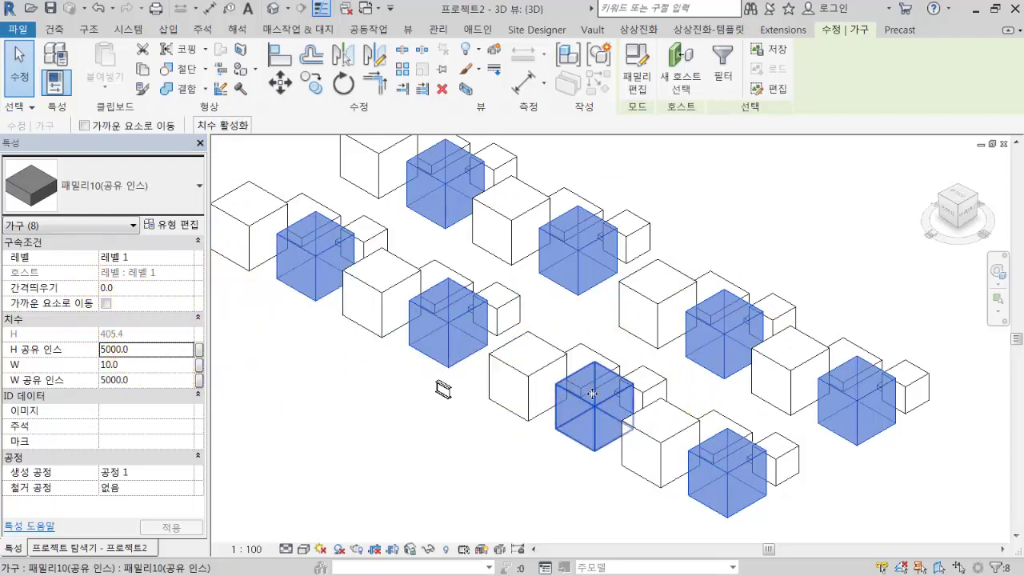
# Set the H 공유 유형 type parameter of the 패밀리11(공유 유형) boxes to 10000 and apply it
pyautogui.click(560, 408)
pyautogui.click(649, 435)
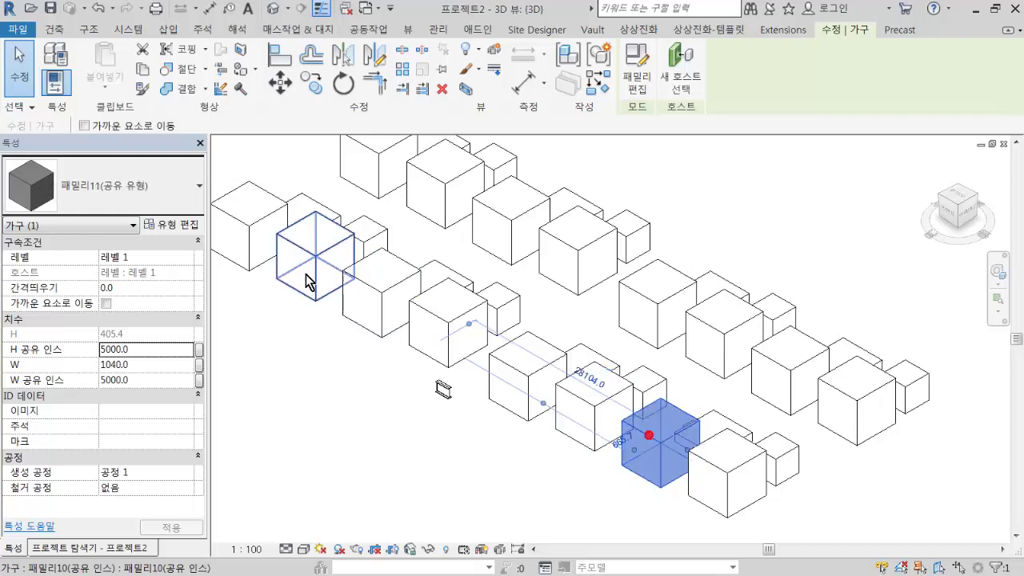
pyautogui.click(172, 225)
pyautogui.moveTo(462, 88); pyautogui.dragTo(224, 94)
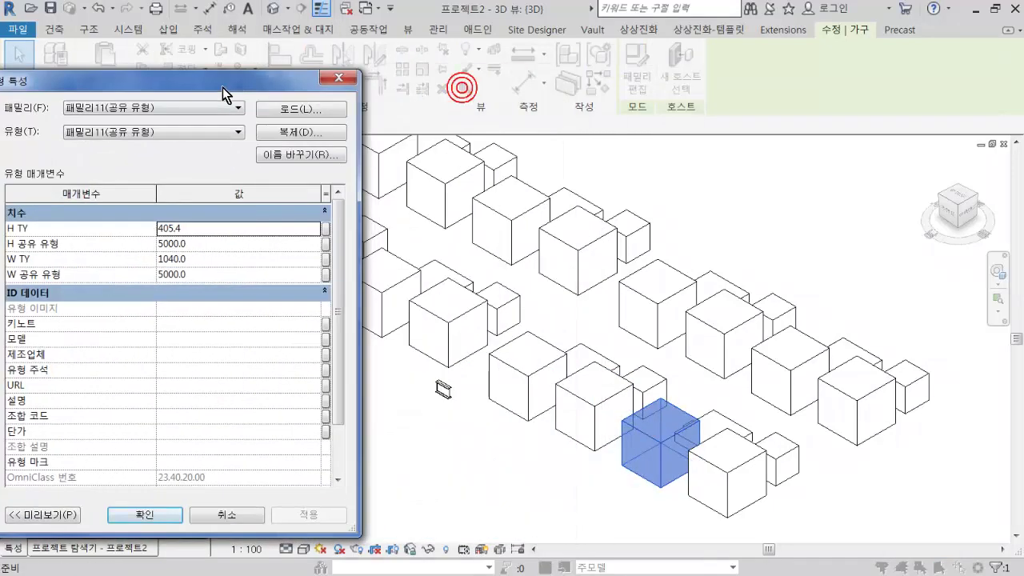
pyautogui.click(204, 244)
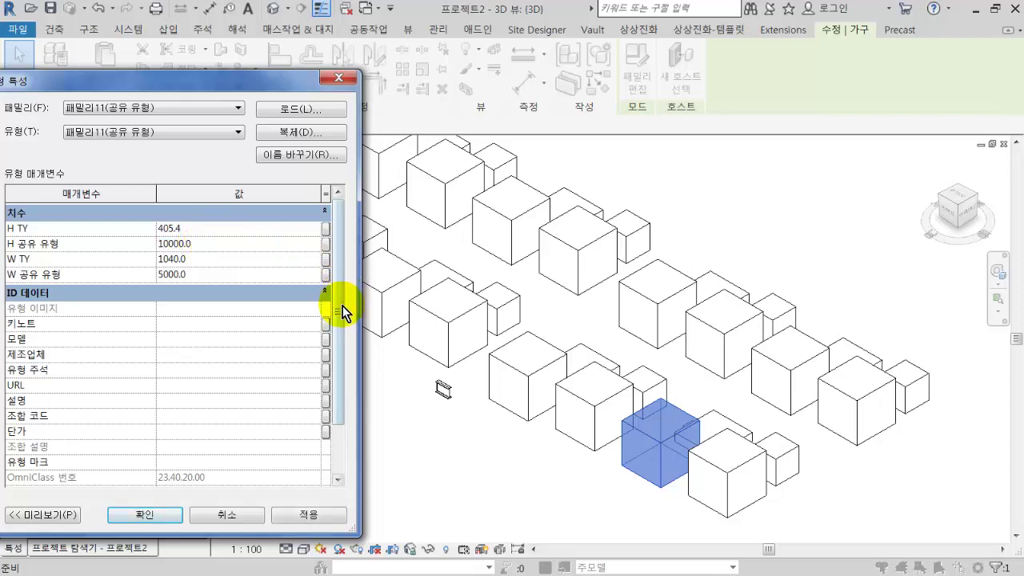
pyautogui.click(304, 512)
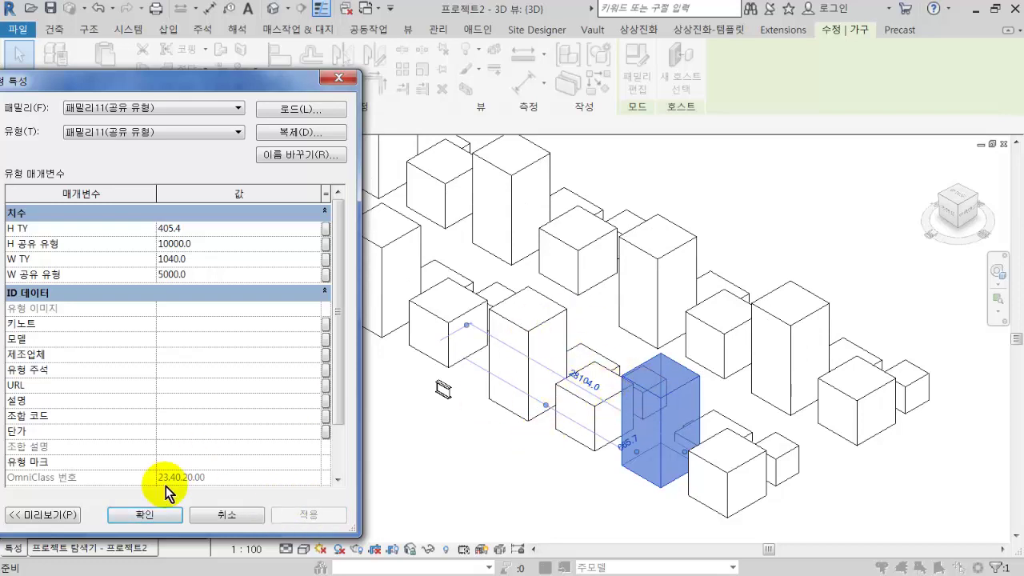
pyautogui.click(132, 516)
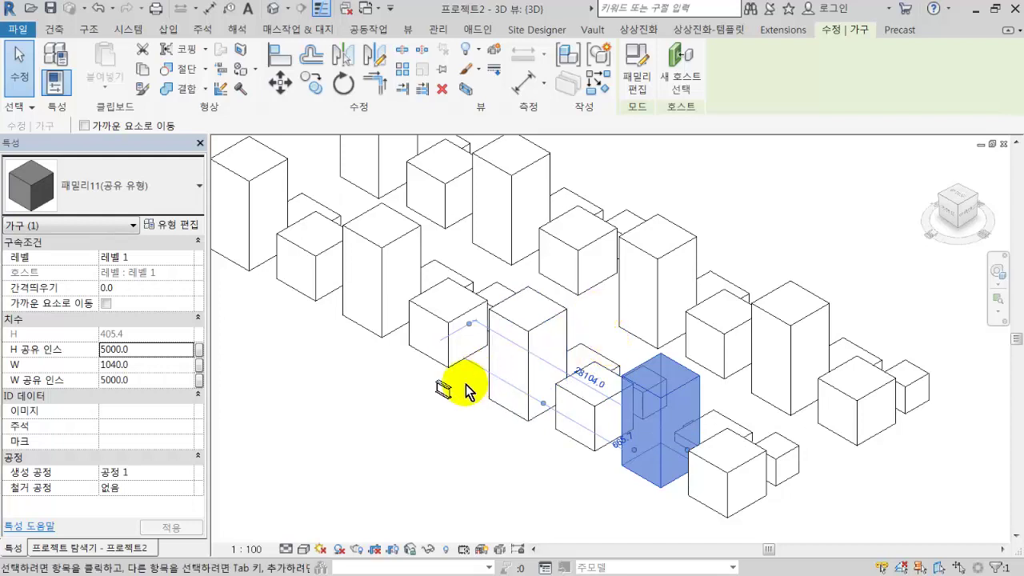
# Inspect one of the tall 패밀리11 boxes and the existing W1100X499 beam next to the boxes up close
pyautogui.scroll(3, 469, 382)
pyautogui.moveTo(502, 318); pyautogui.dragTo(508, 328, button='middle')
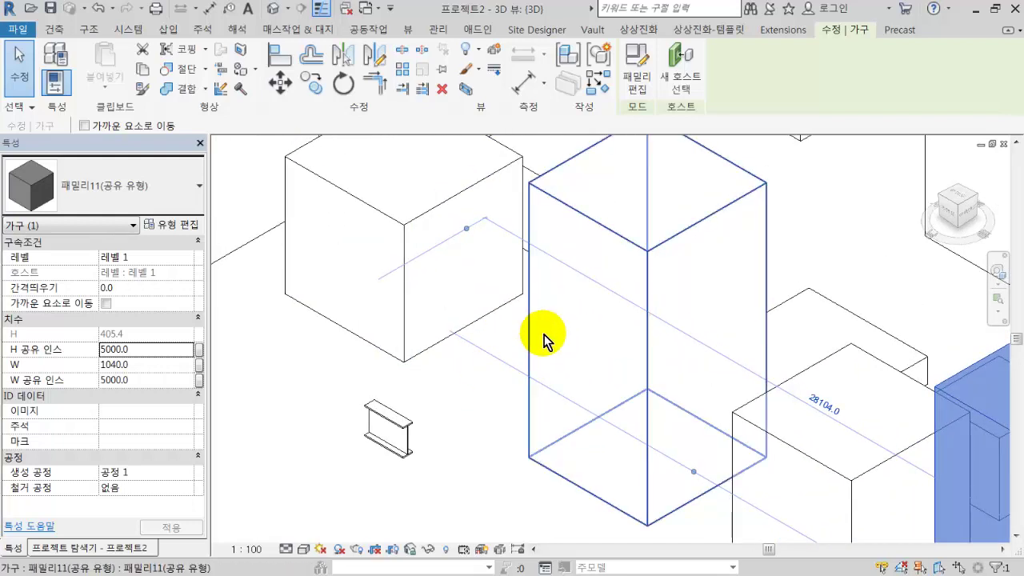
pyautogui.click(544, 335)
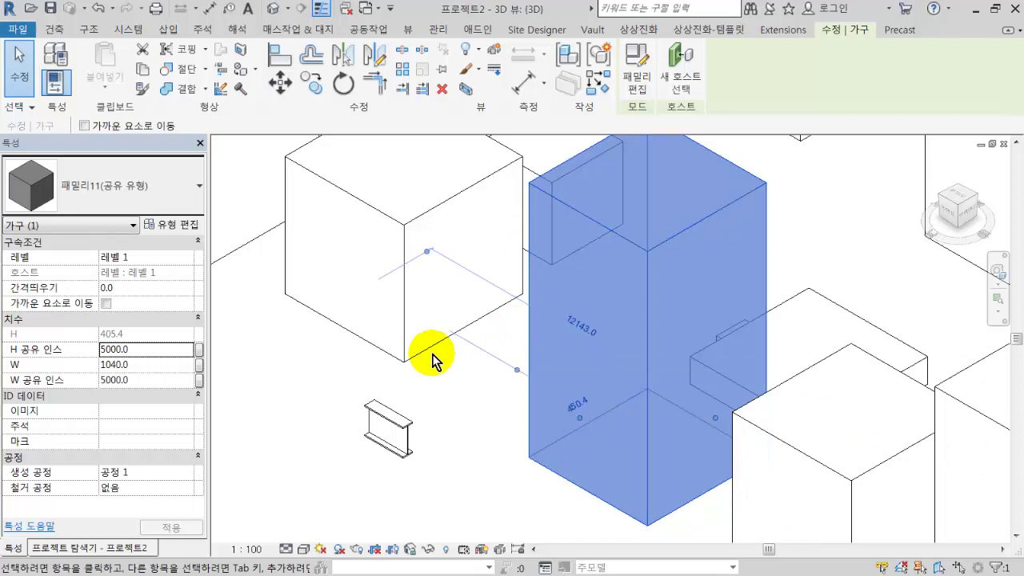
pyautogui.click(389, 427)
pyautogui.scroll(5, 393, 438)
pyautogui.scroll(-3, 445, 432)
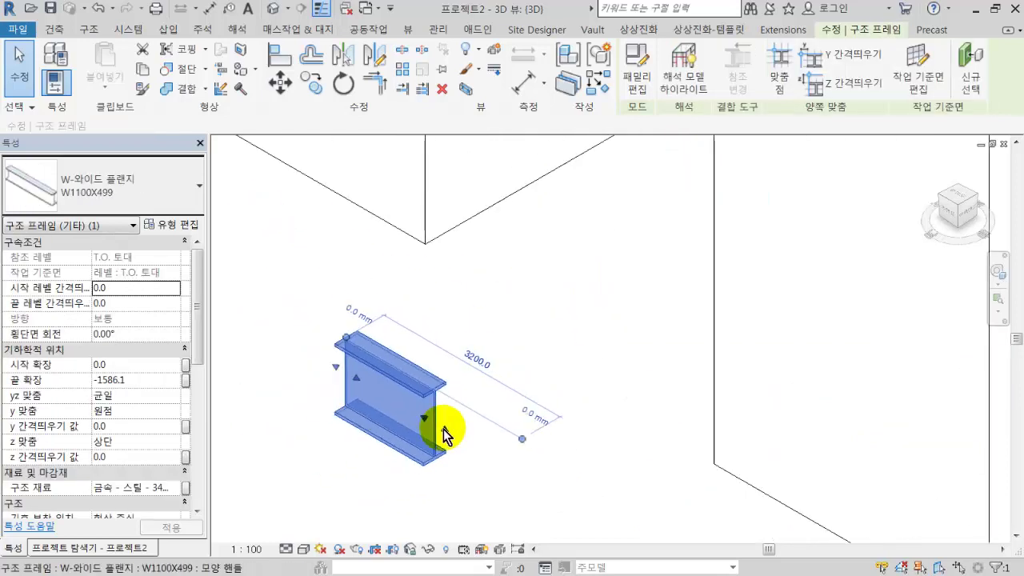
# Locate the W-와이드 플랜지 family under the 구조 프레임 category among the project's families
pyautogui.click(86, 546)
pyautogui.click(64, 263)
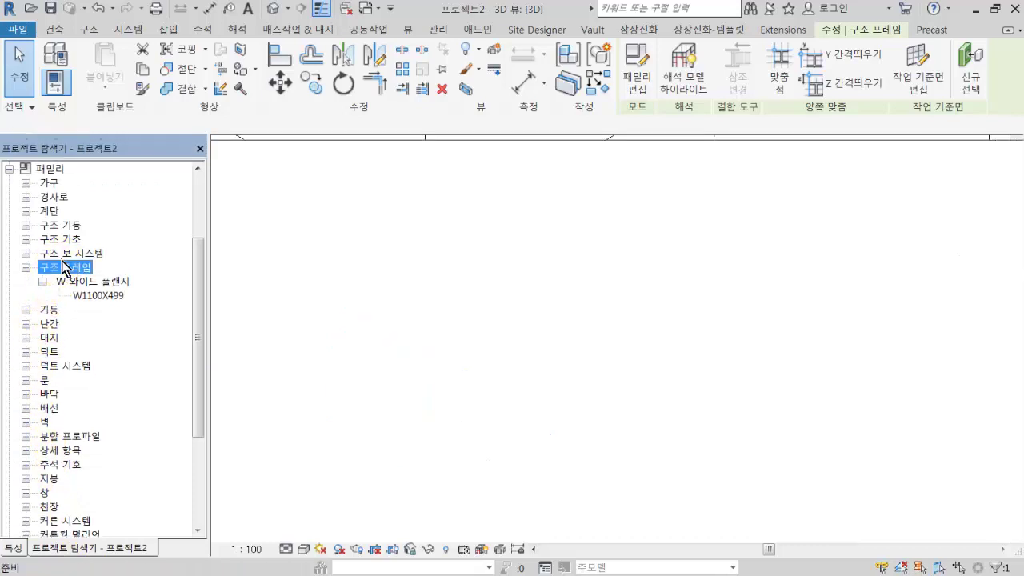
pyautogui.scroll(1, 72, 284)
pyautogui.scroll(1, 56, 251)
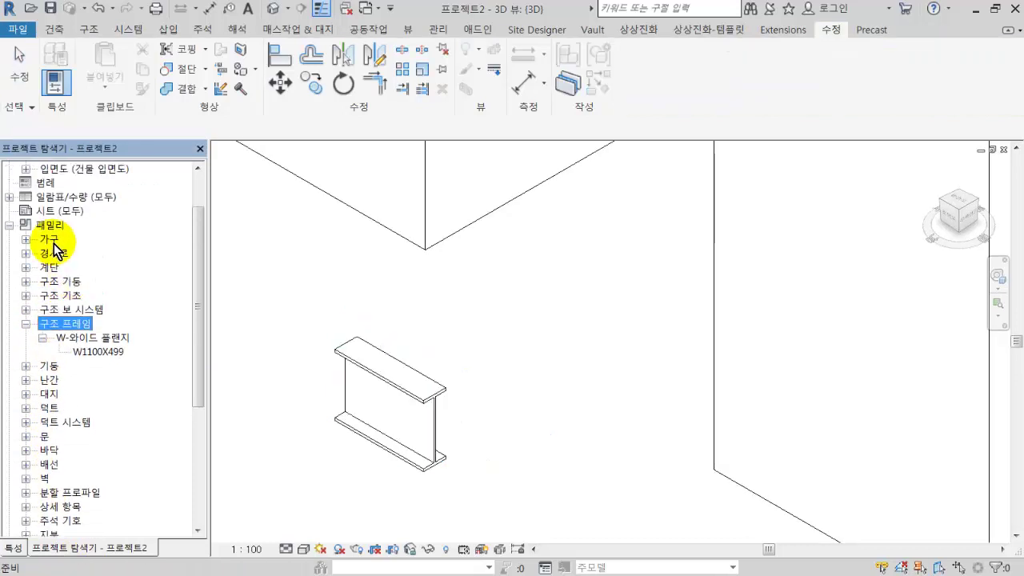
pyautogui.click(92, 340)
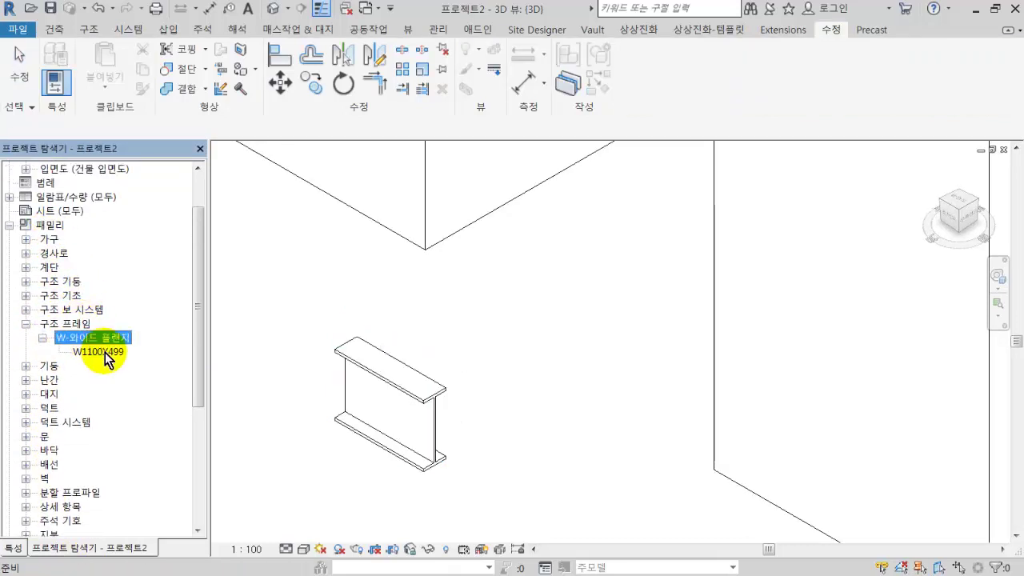
# Place a W1100X499 beam about 4000 mm long in front of the existing beam and select it
pyautogui.click(100, 352)
pyautogui.moveTo(104, 351); pyautogui.dragTo(438, 328)
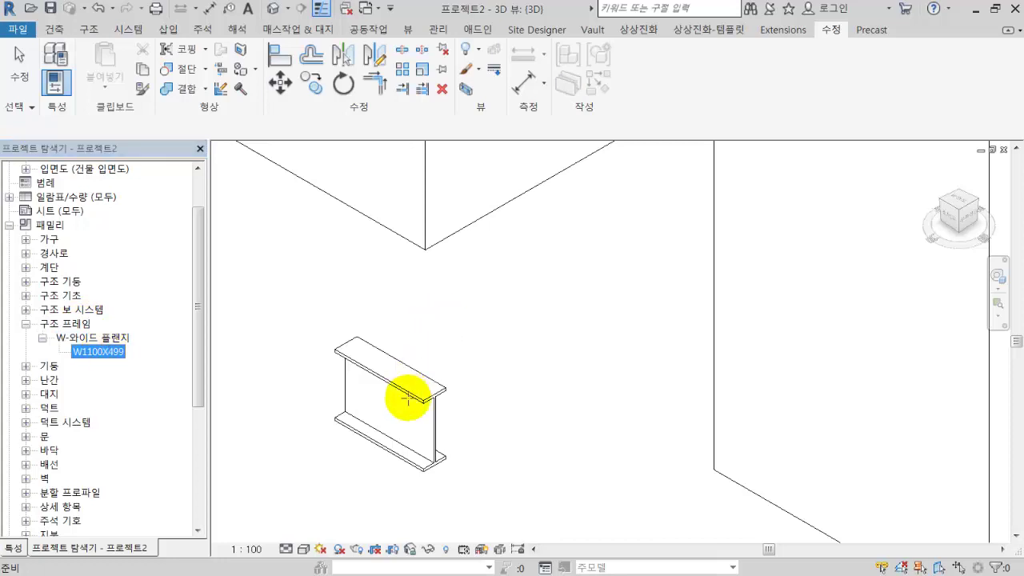
pyautogui.scroll(-2, 415, 412)
pyautogui.moveTo(424, 420); pyautogui.dragTo(345, 300, button='middle')
pyautogui.click(348, 352)
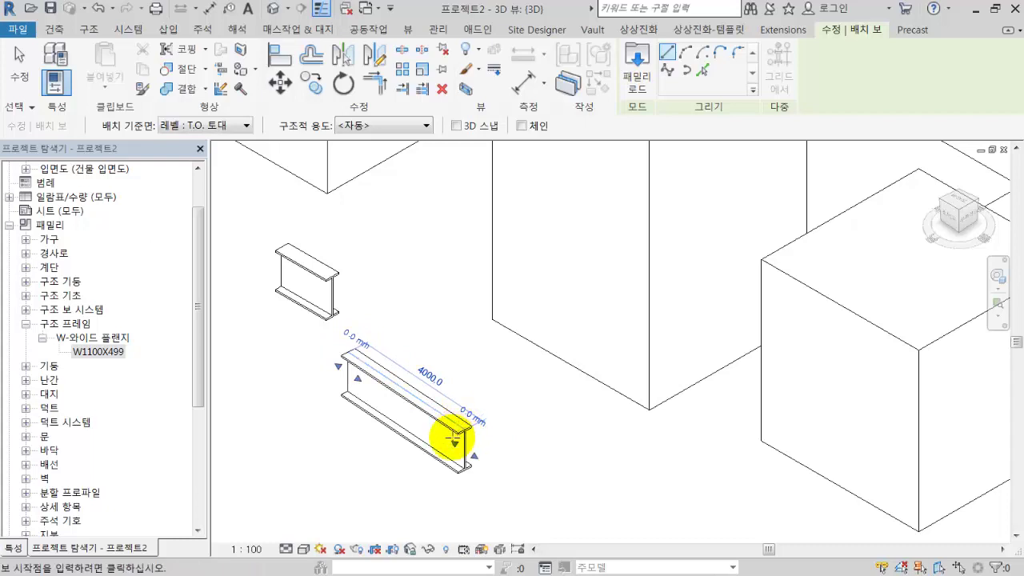
pyautogui.scroll(2, 453, 436)
pyautogui.press('Escape')
pyautogui.press('Escape')
pyautogui.click(451, 424)
pyautogui.moveTo(451, 430); pyautogui.dragTo(464, 370, button='middle')
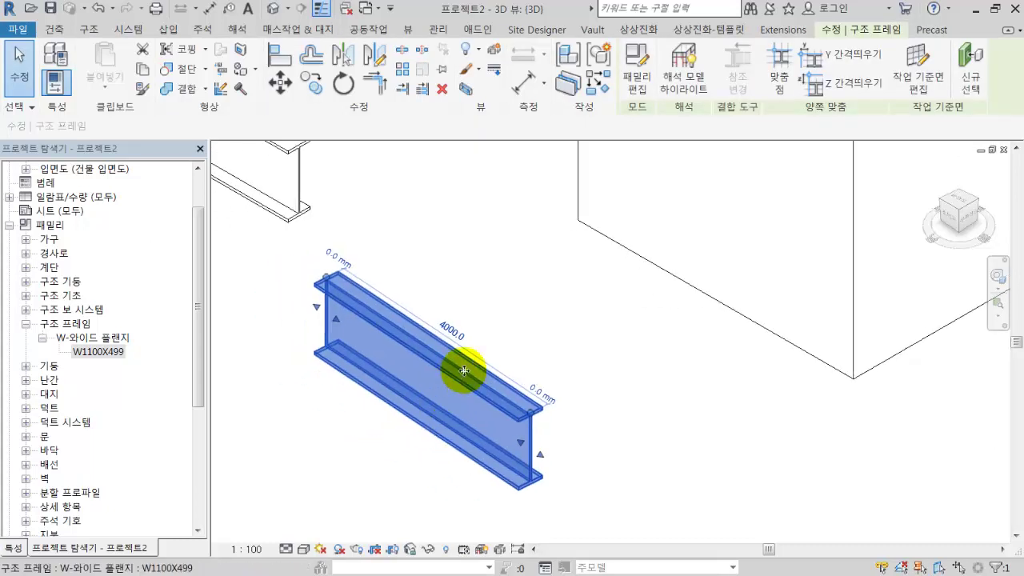
# Review the selected W1100X499 beam's instance properties, from the start and end level offsets down to its structural and dimension parameters
pyautogui.click(13, 549)
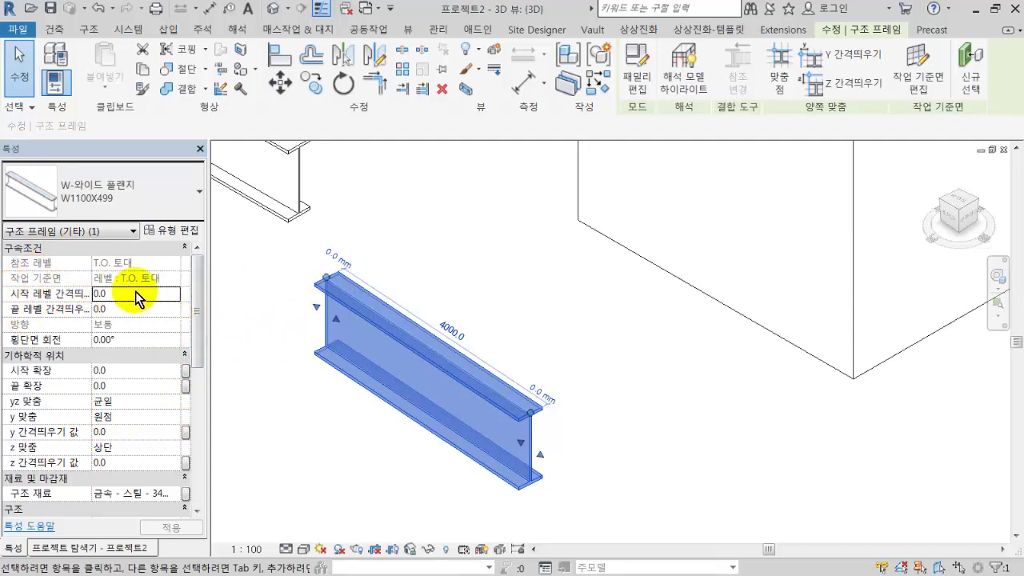
pyautogui.click(107, 296)
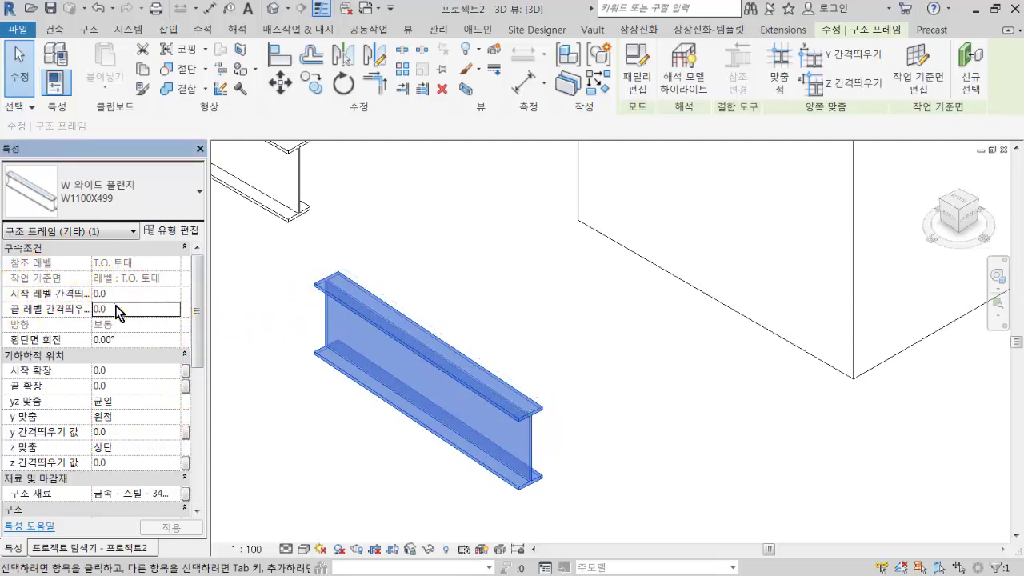
pyautogui.click(116, 309)
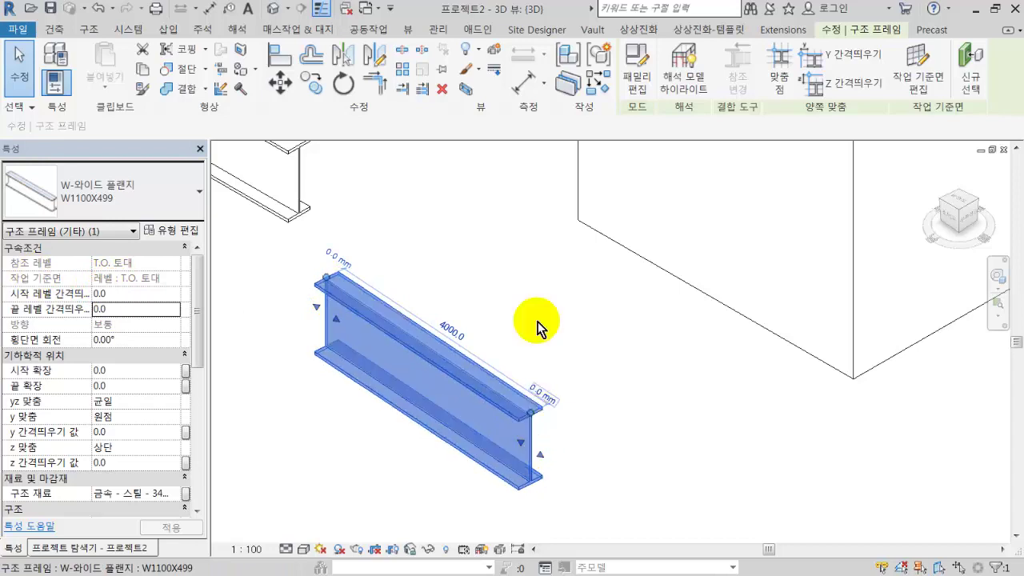
pyautogui.moveTo(201, 296); pyautogui.dragTo(196, 460)
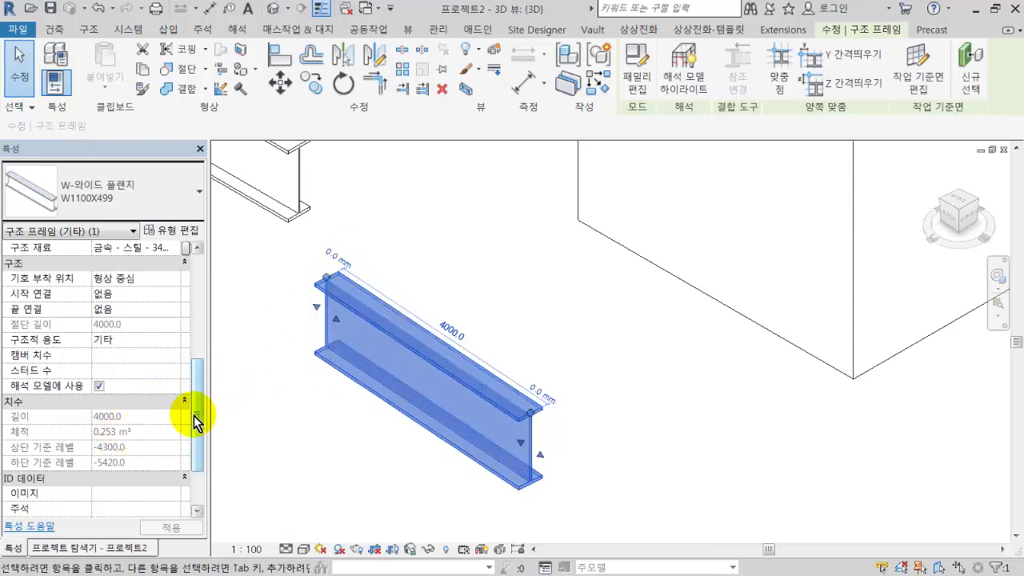
# Examine the structural and dimension type parameters of the W1100X499 beam beside the model, leaving them unedited
pyautogui.click(168, 231)
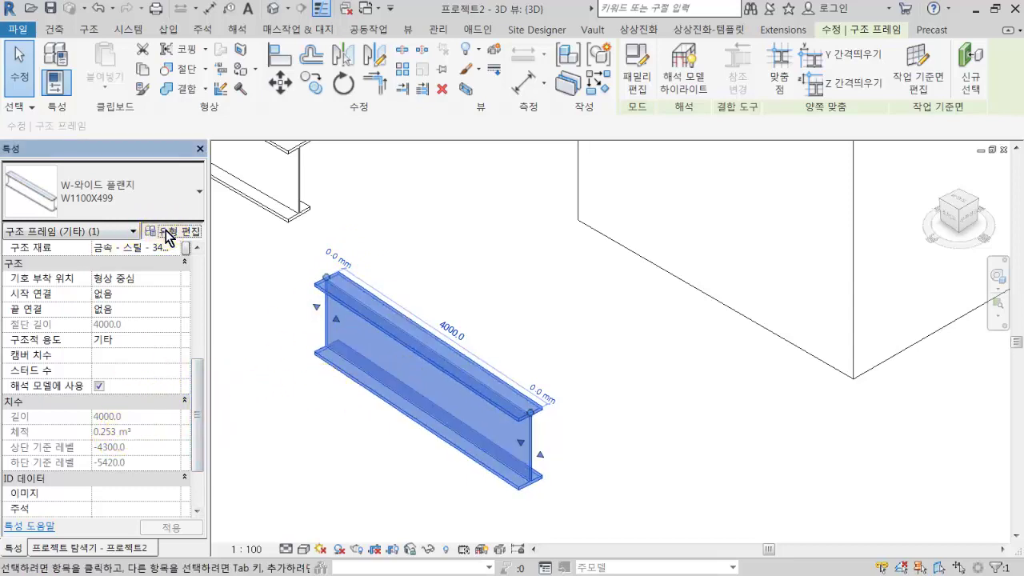
pyautogui.moveTo(242, 88); pyautogui.dragTo(755, 82)
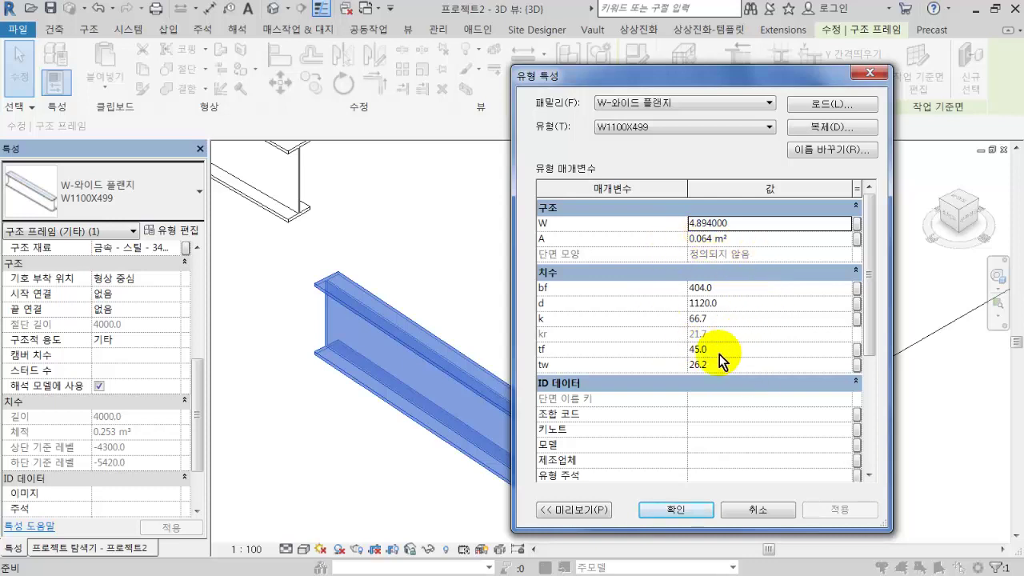
pyautogui.click(385, 304)
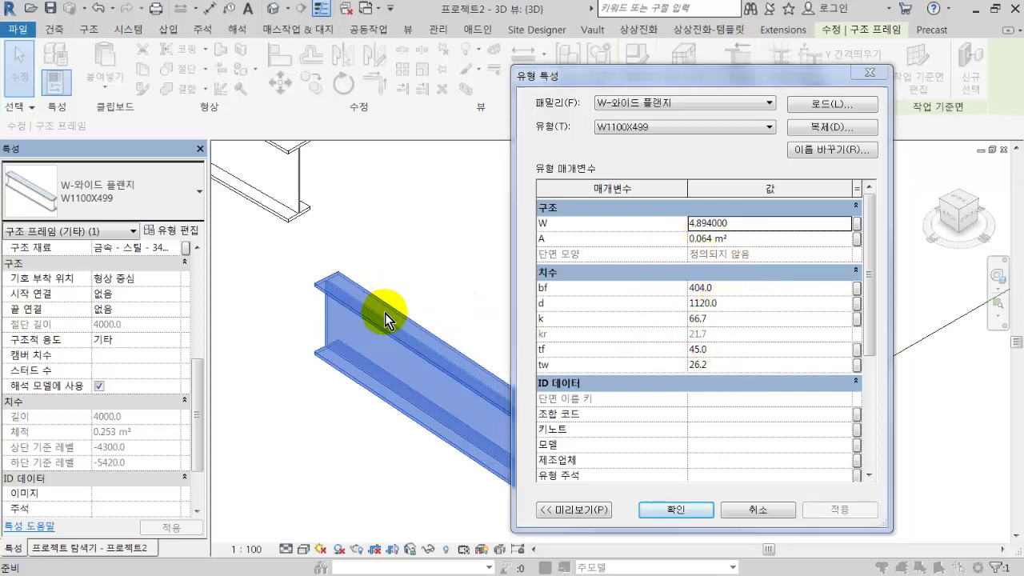
pyautogui.press('Escape')
# Preview the W1100X499 type in its back, right and left elevations and the reference level plan from its type properties
pyautogui.moveTo(541, 331); pyautogui.dragTo(488, 304, button='middle')
pyautogui.scroll(4, 427, 327)
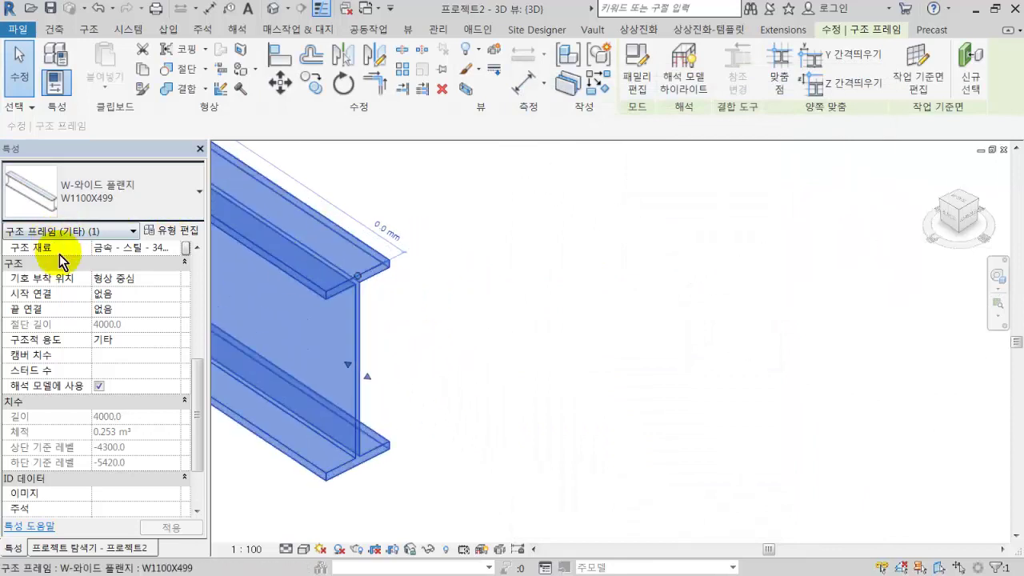
pyautogui.click(180, 234)
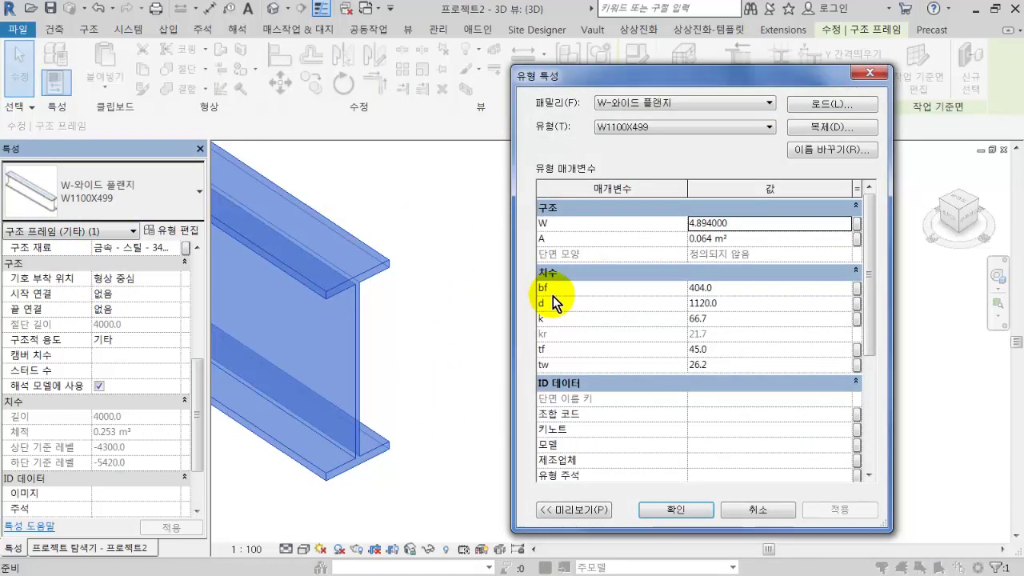
pyautogui.click(586, 509)
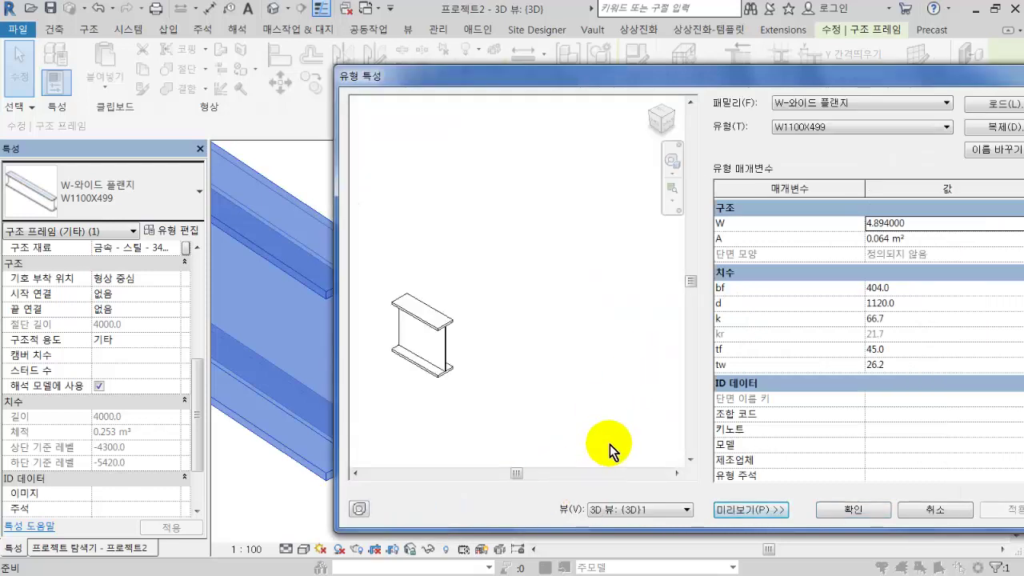
pyautogui.click(615, 513)
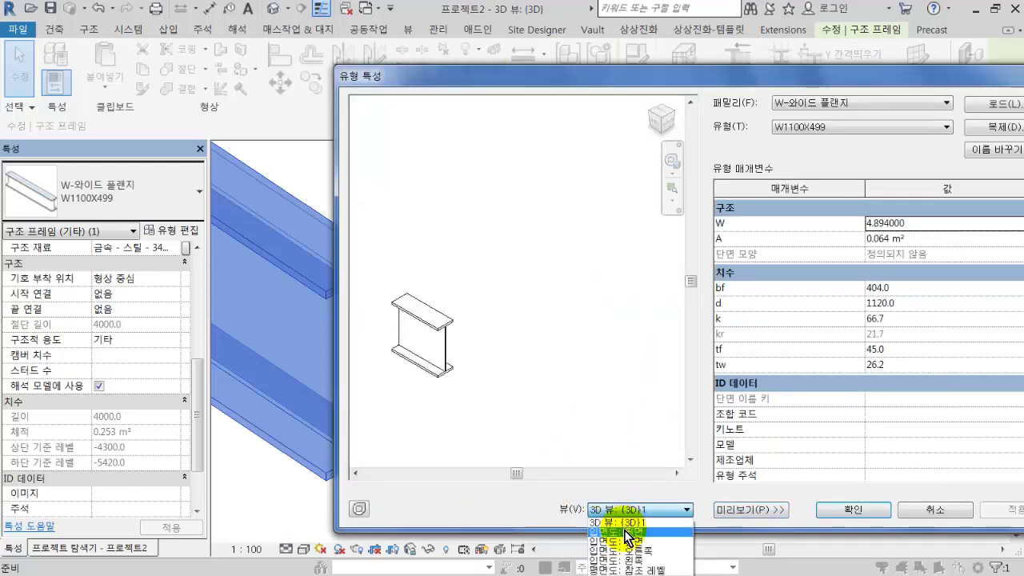
pyautogui.click(622, 526)
pyautogui.click(632, 510)
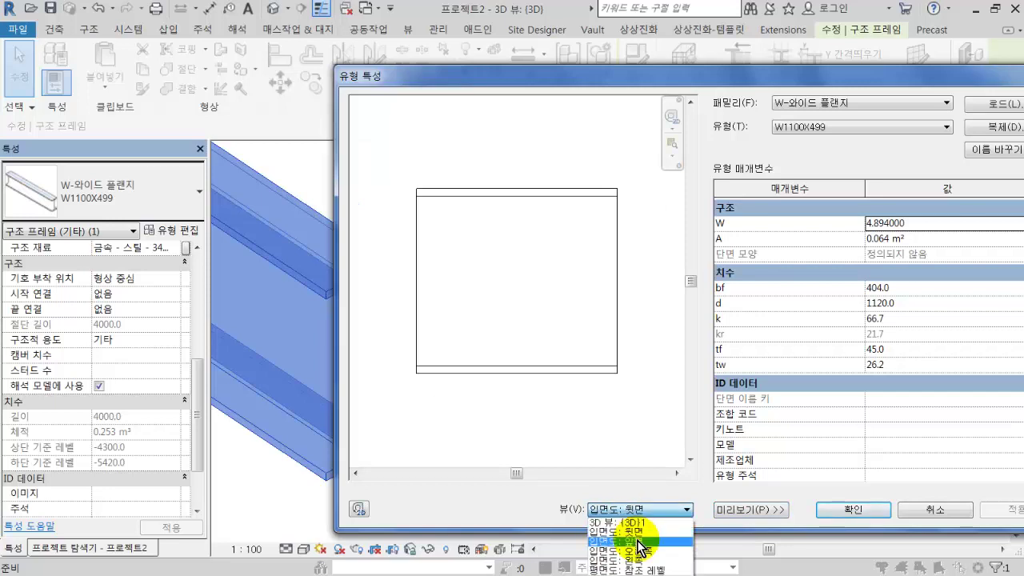
pyautogui.click(640, 552)
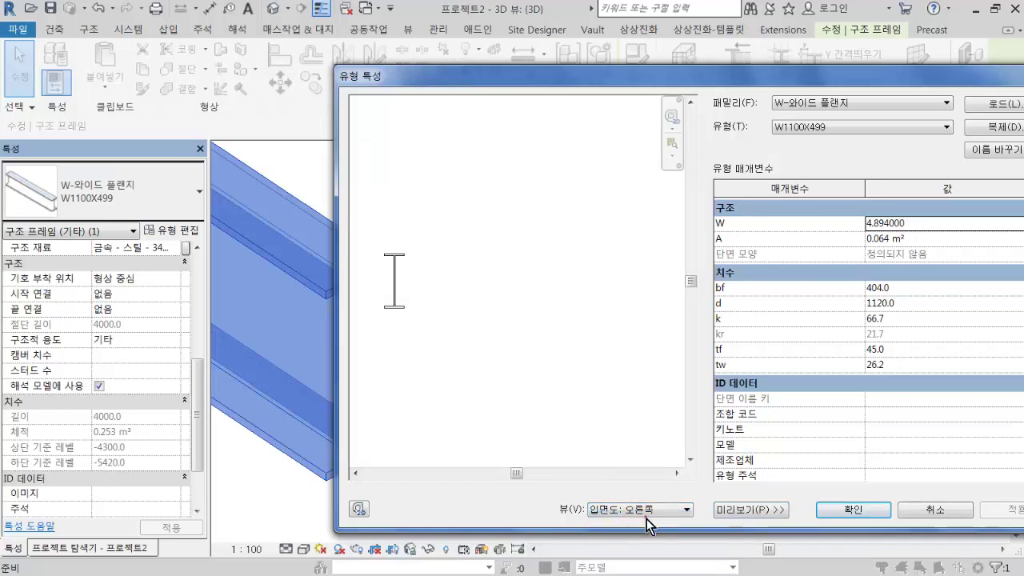
pyautogui.click(648, 515)
pyautogui.click(657, 560)
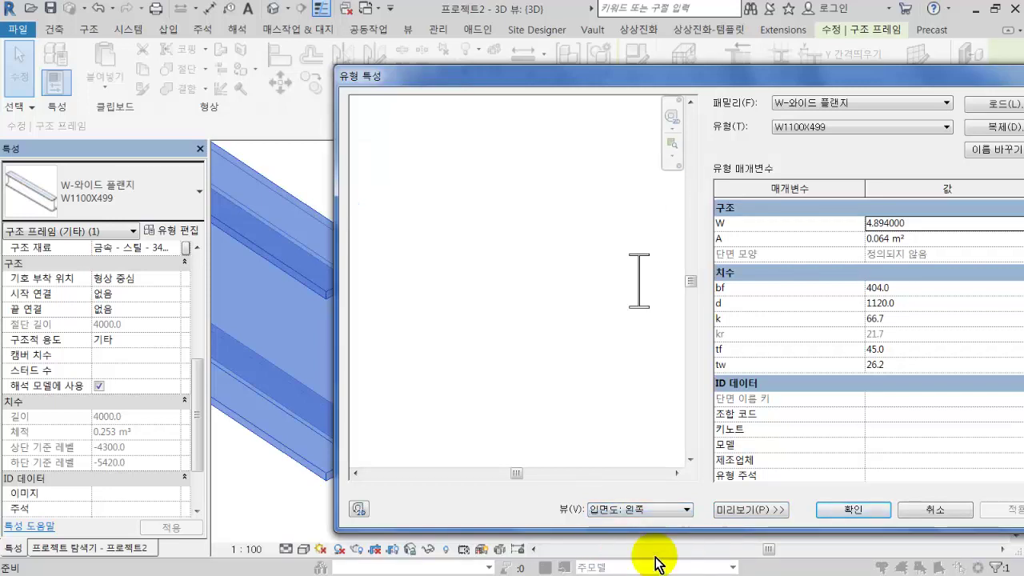
pyautogui.click(674, 508)
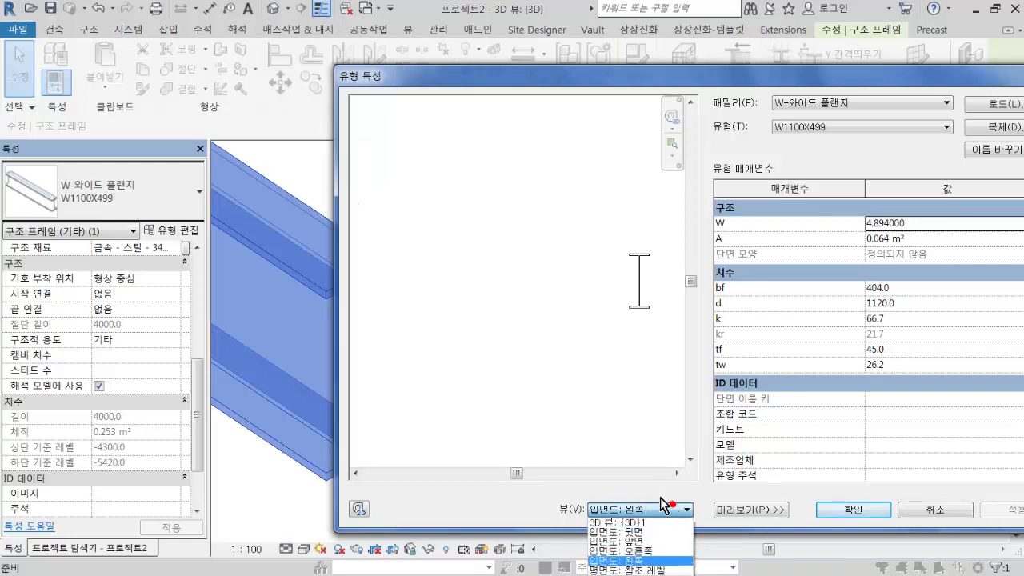
pyautogui.click(654, 571)
pyautogui.click(717, 509)
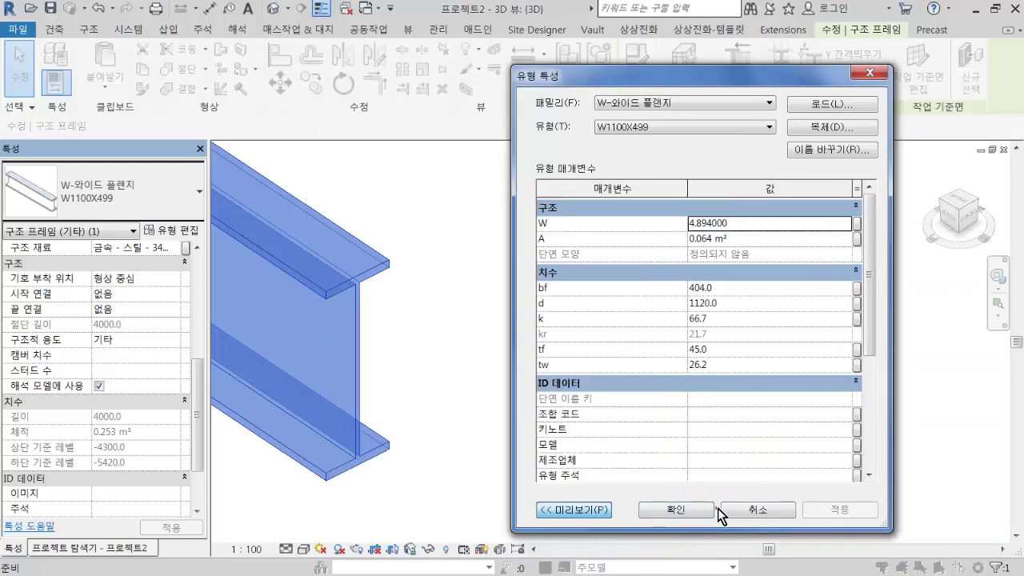
# Try to apply a bf of 500 and a d of 100 to the W1100X499 type, and cancel the edit
pyautogui.click(721, 286)
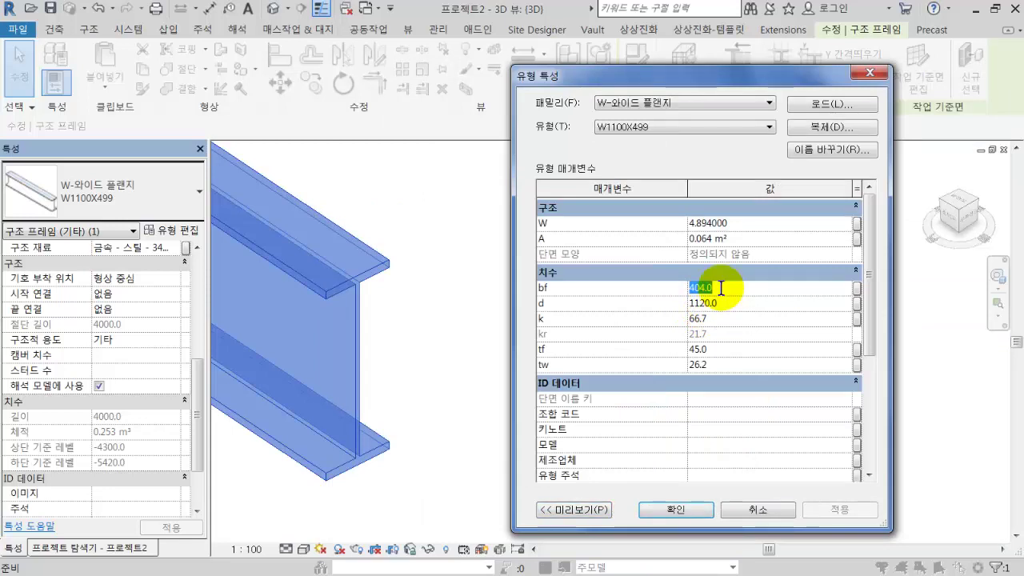
pyautogui.click(721, 288)
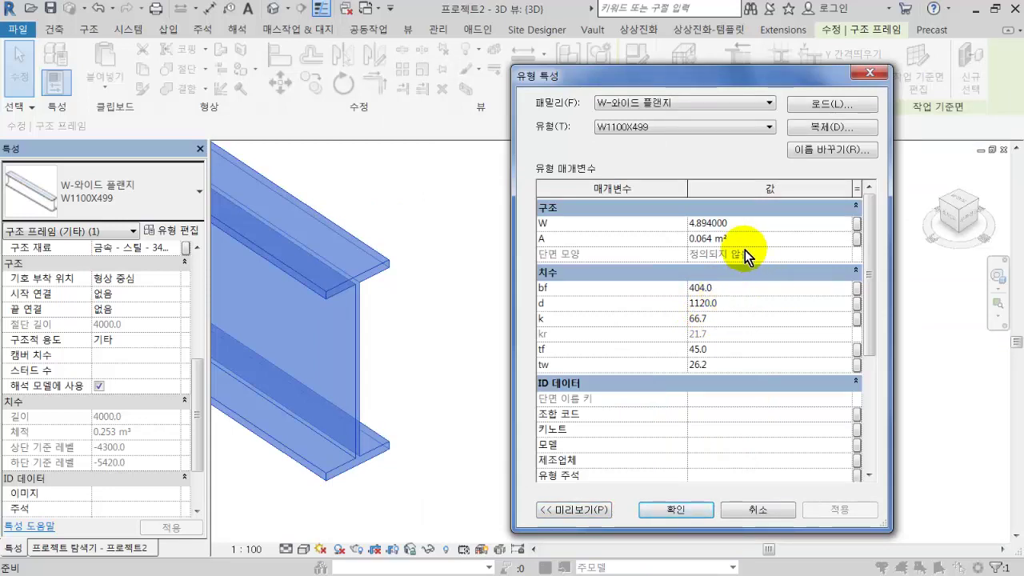
pyautogui.click(736, 302)
pyautogui.write('0')
pyautogui.click(736, 291)
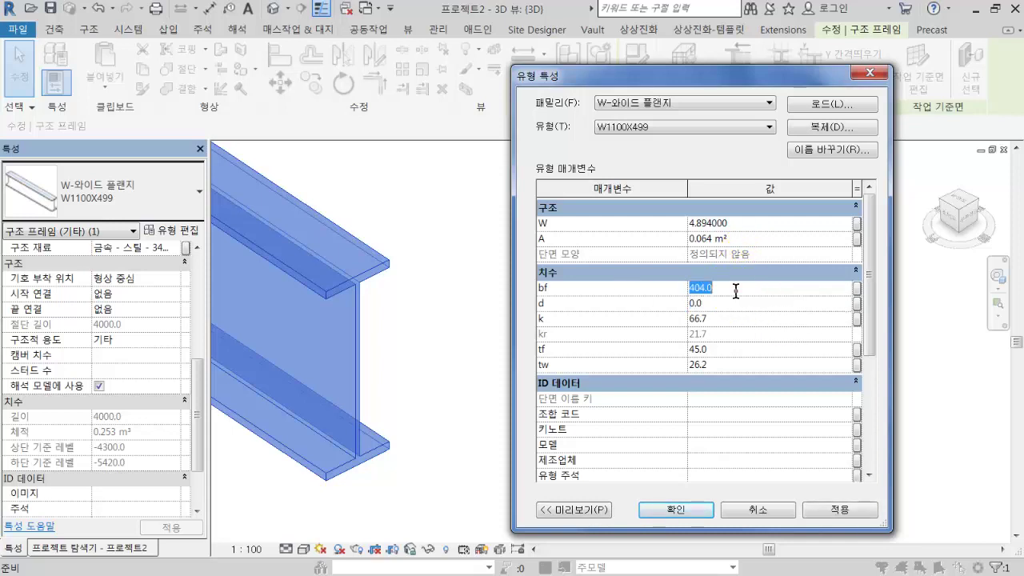
pyautogui.click(736, 292)
pyautogui.click(736, 302)
pyautogui.write('1')
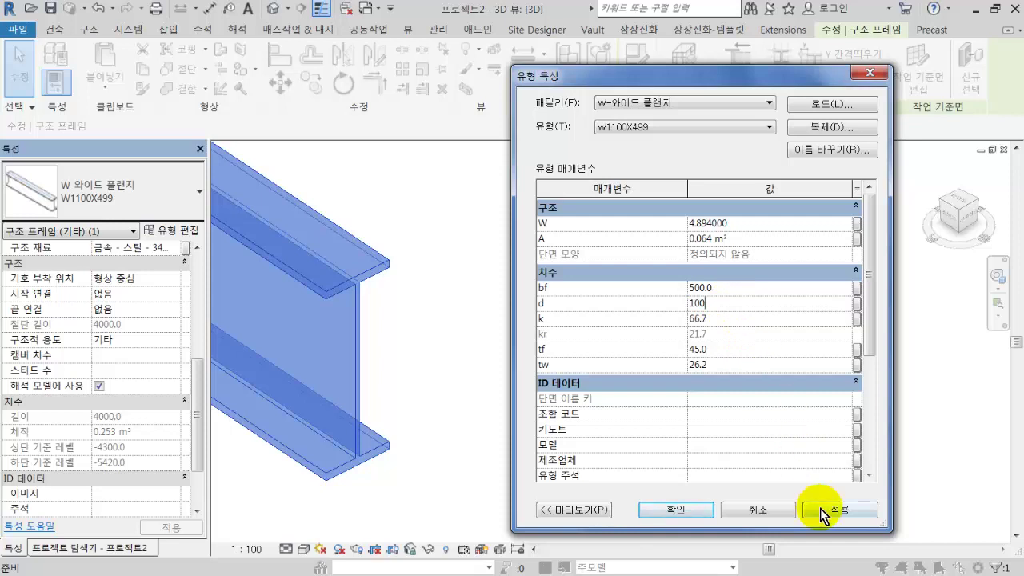
pyautogui.click(836, 509)
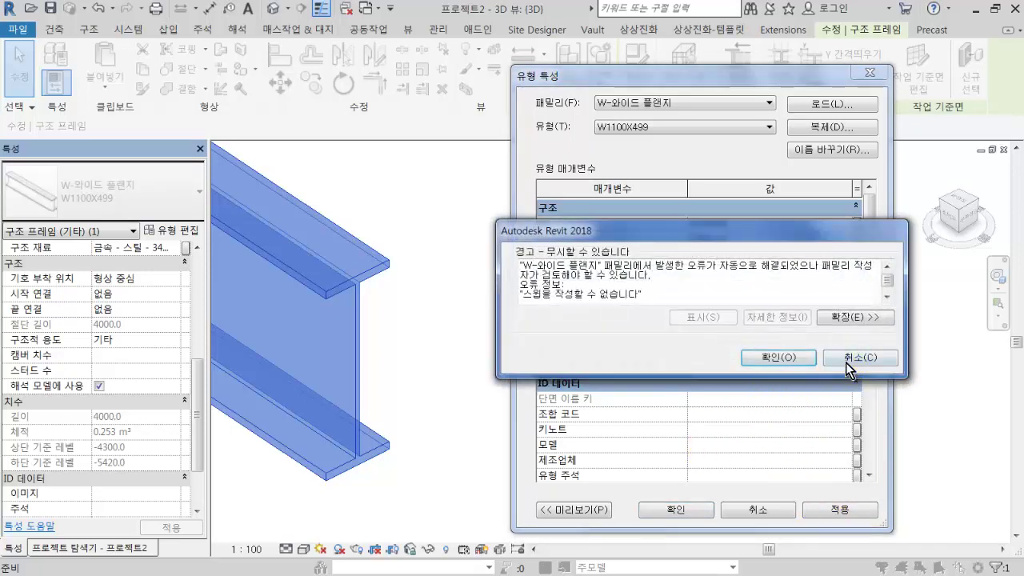
pyautogui.click(846, 360)
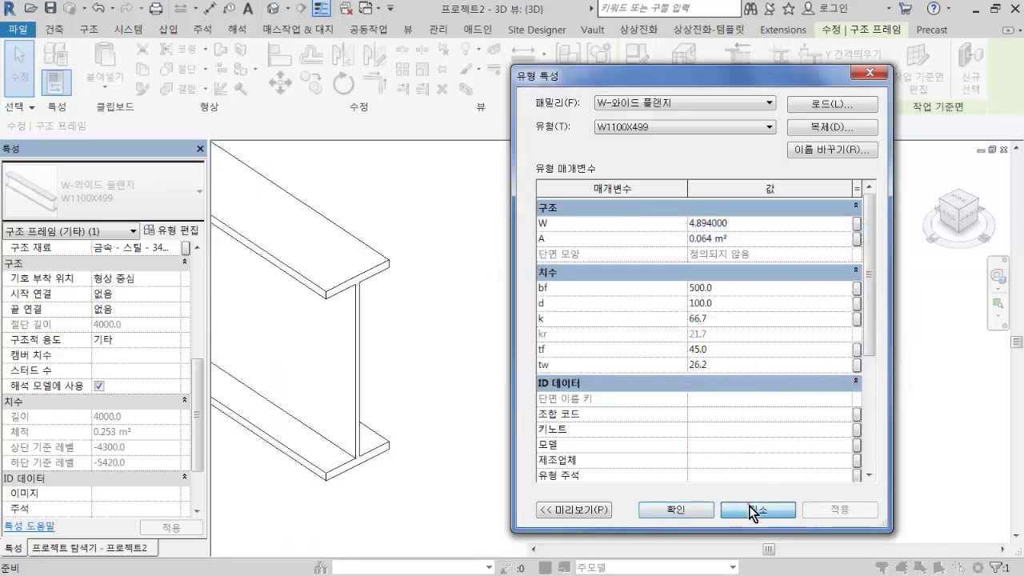
pyautogui.click(759, 509)
pyautogui.click(180, 229)
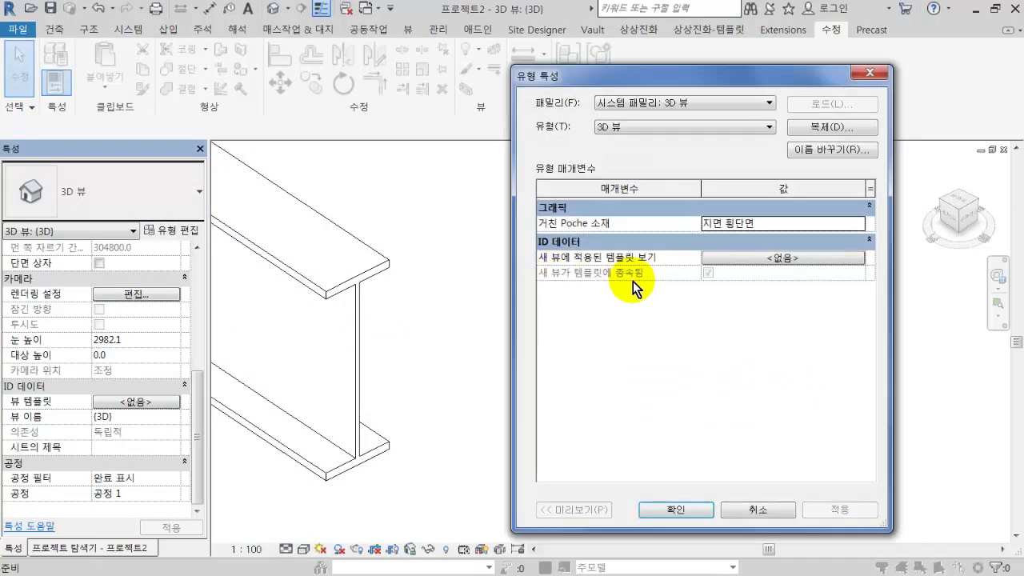
pyautogui.click(742, 505)
# Set the W1100X499 beam's bf type parameter to 500 and apply it, and repeat with a bf of 1000
pyautogui.click(376, 272)
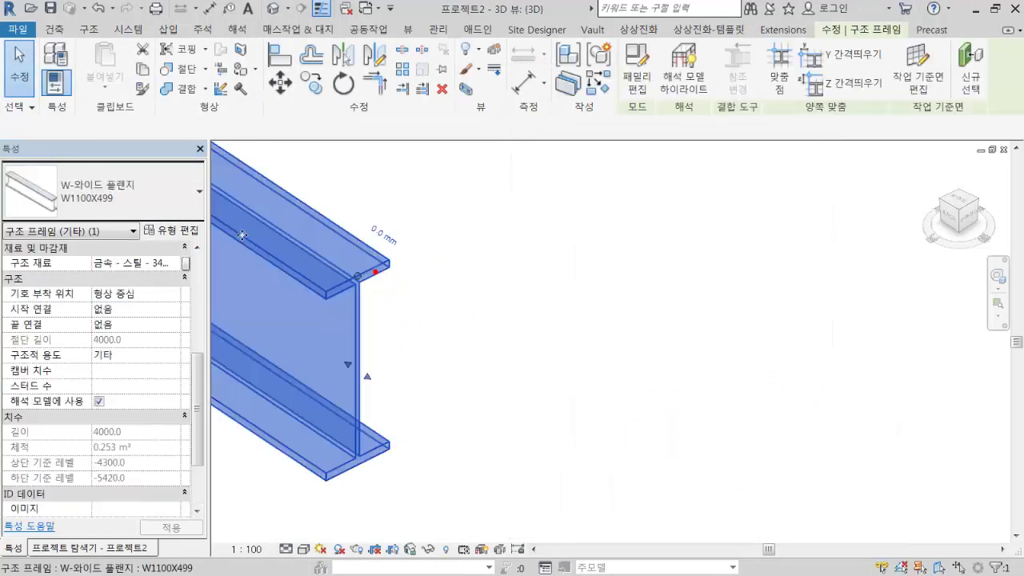
pyautogui.click(171, 231)
pyautogui.click(719, 287)
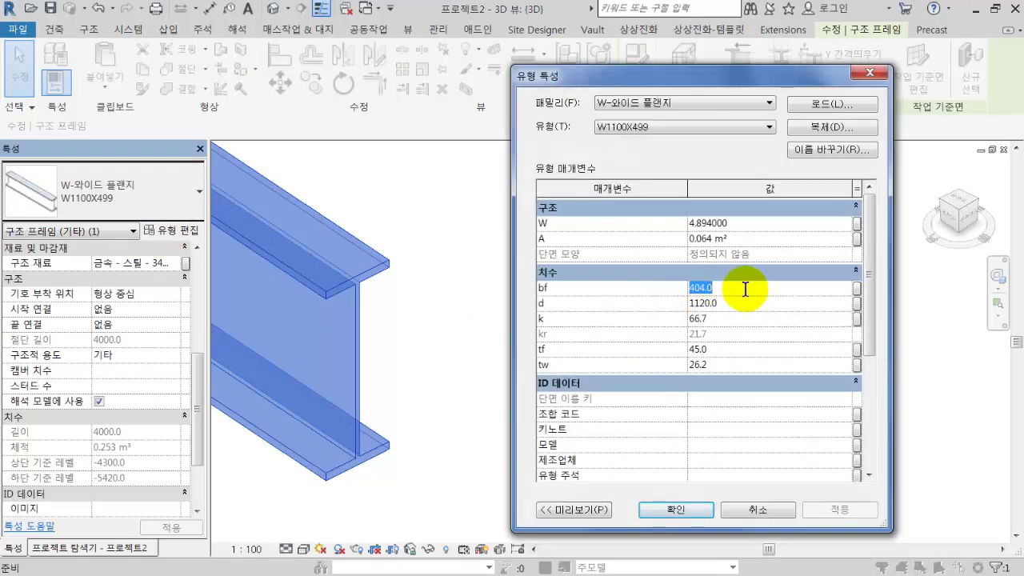
pyautogui.click(745, 289)
pyautogui.write('5')
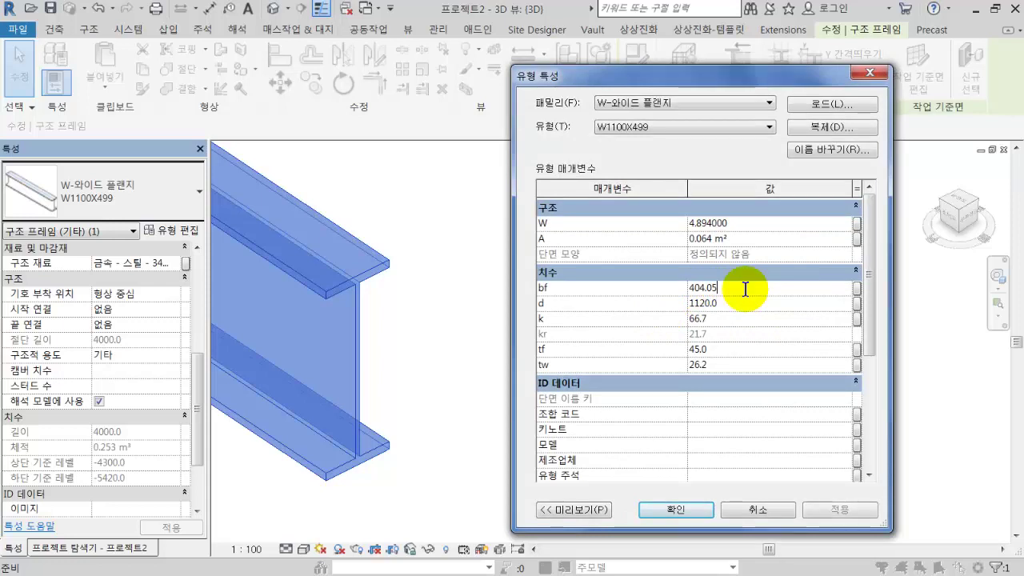
pyautogui.moveTo(746, 290); pyautogui.dragTo(627, 291)
pyautogui.write('500')
pyautogui.click(837, 510)
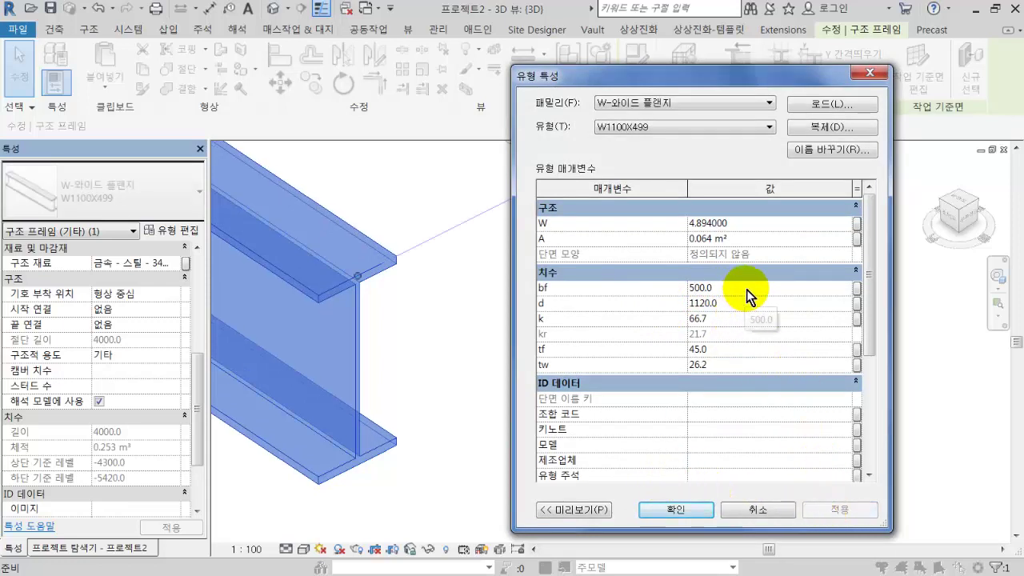
pyautogui.write('1')
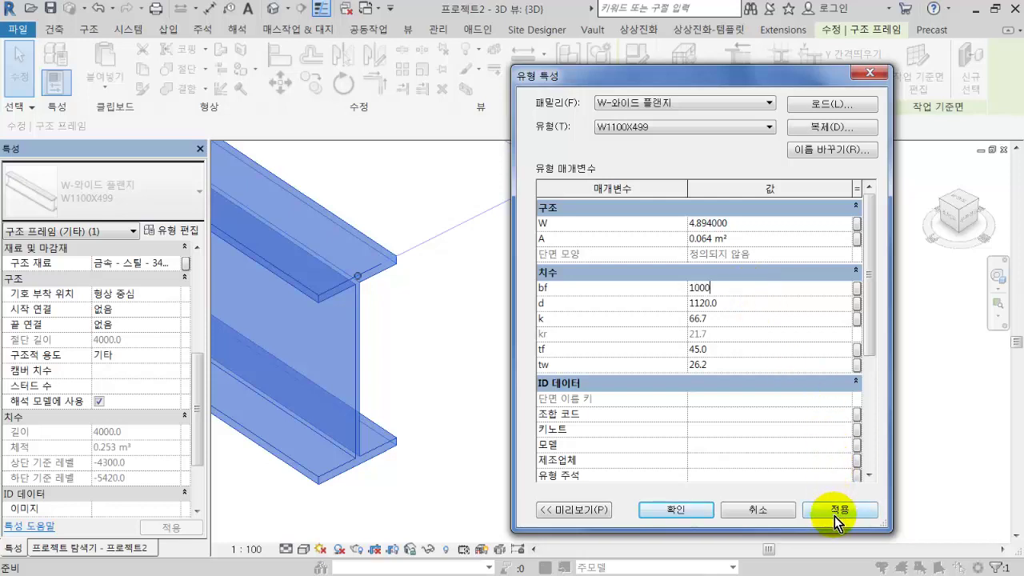
pyautogui.click(835, 516)
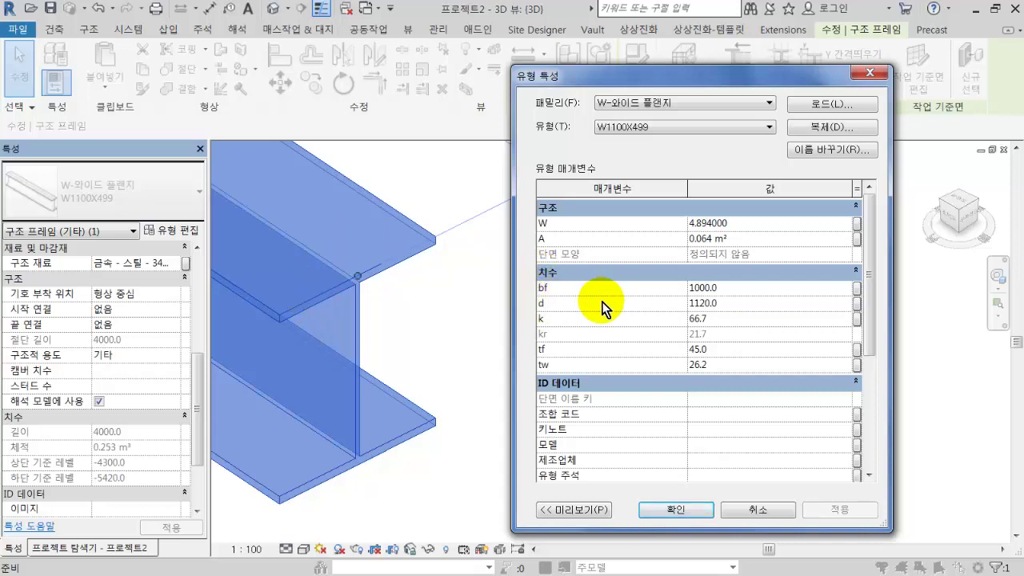
# Set the beam type's d parameter to 500 and apply it, and repeat with a d of 1000
pyautogui.click(724, 304)
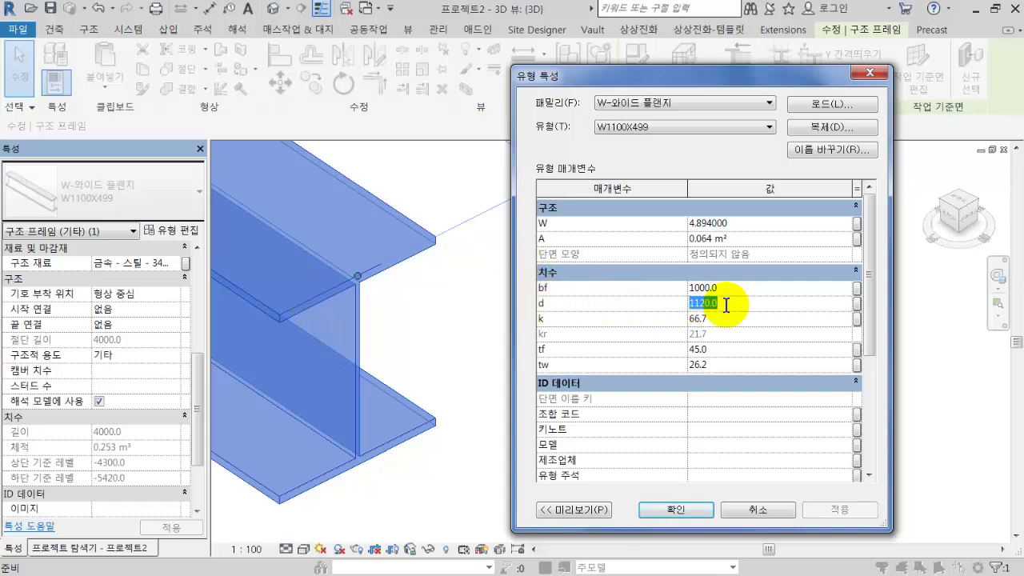
pyautogui.write('500')
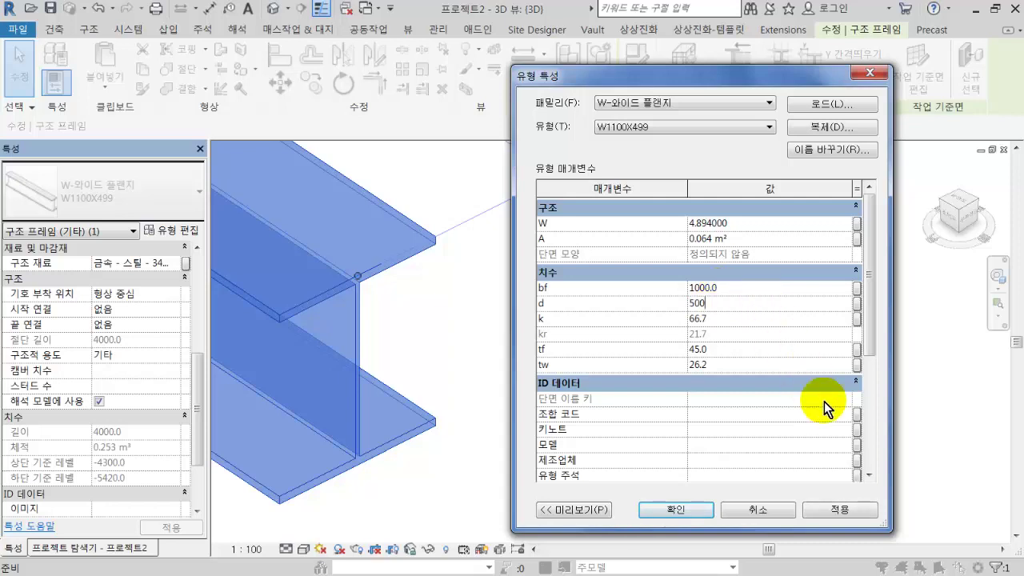
pyautogui.click(850, 511)
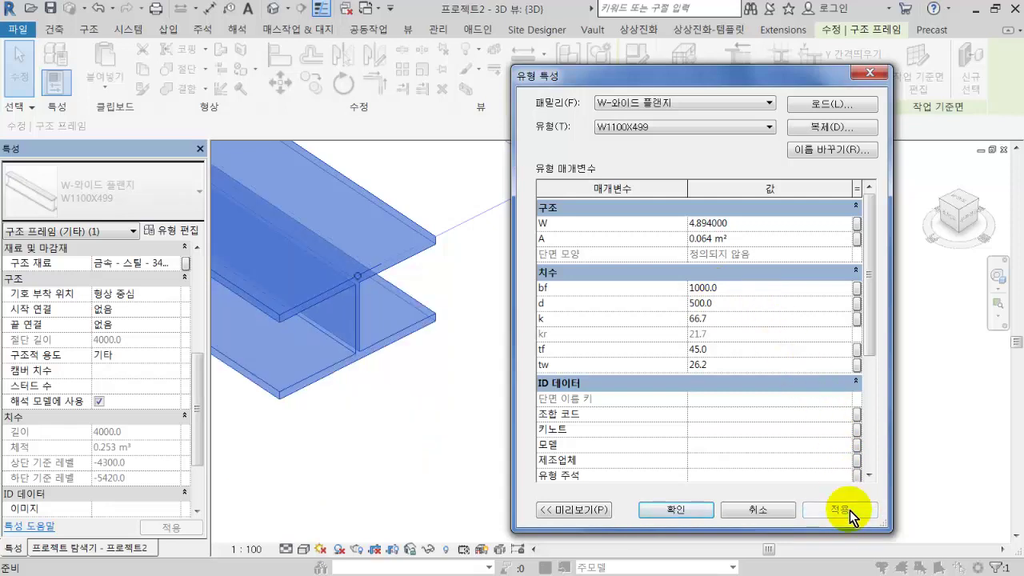
pyautogui.click(737, 306)
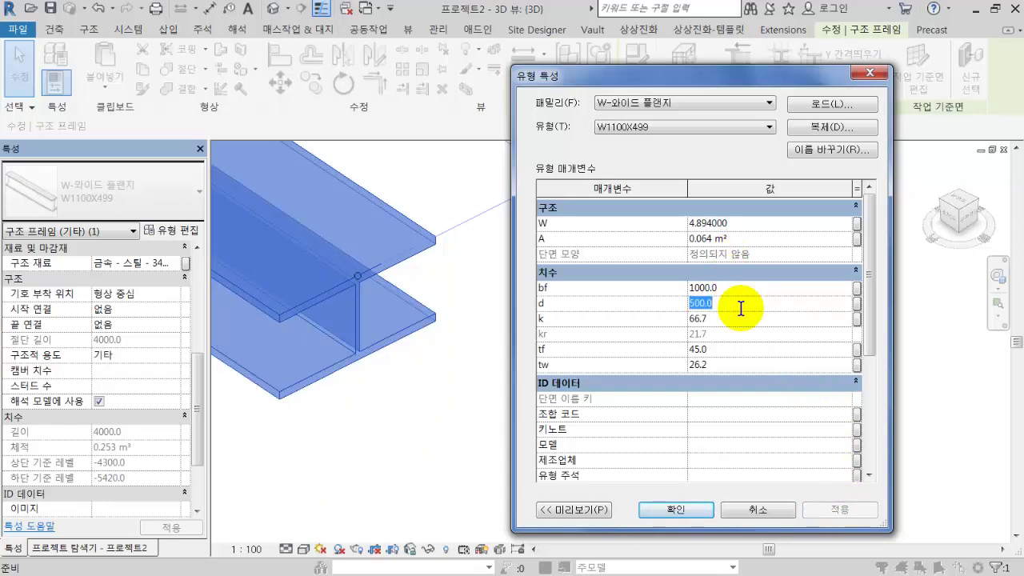
pyautogui.write('1000')
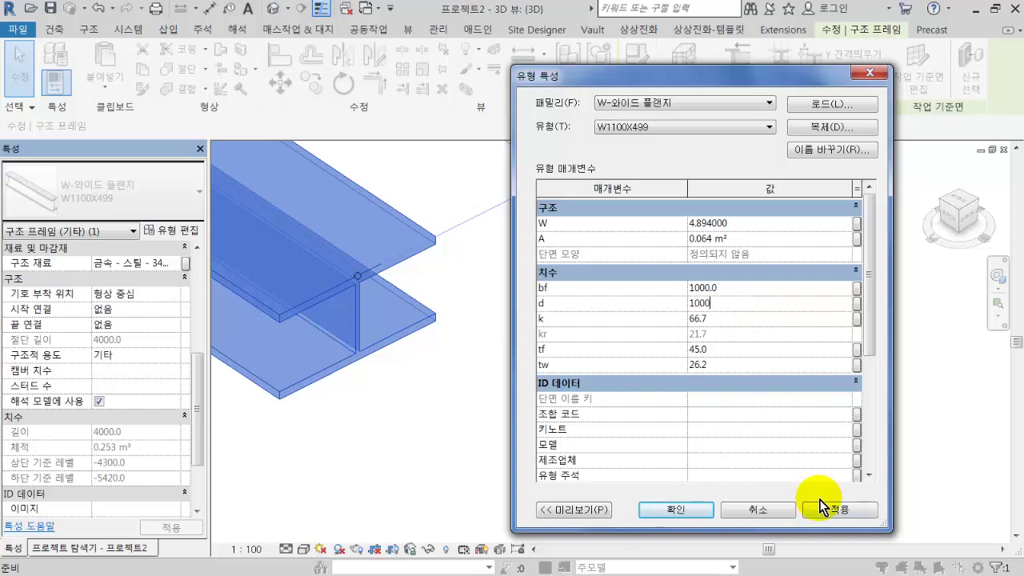
pyautogui.click(821, 512)
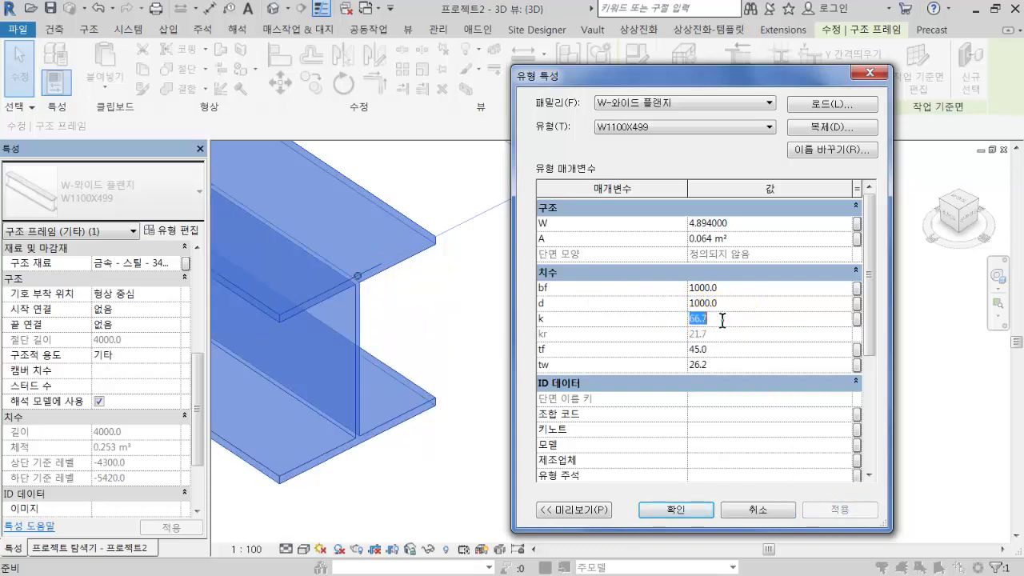
# Set the W1100X499 beam's k type parameter to 100 and apply it, and repeat with a k of 200
pyautogui.write('100')
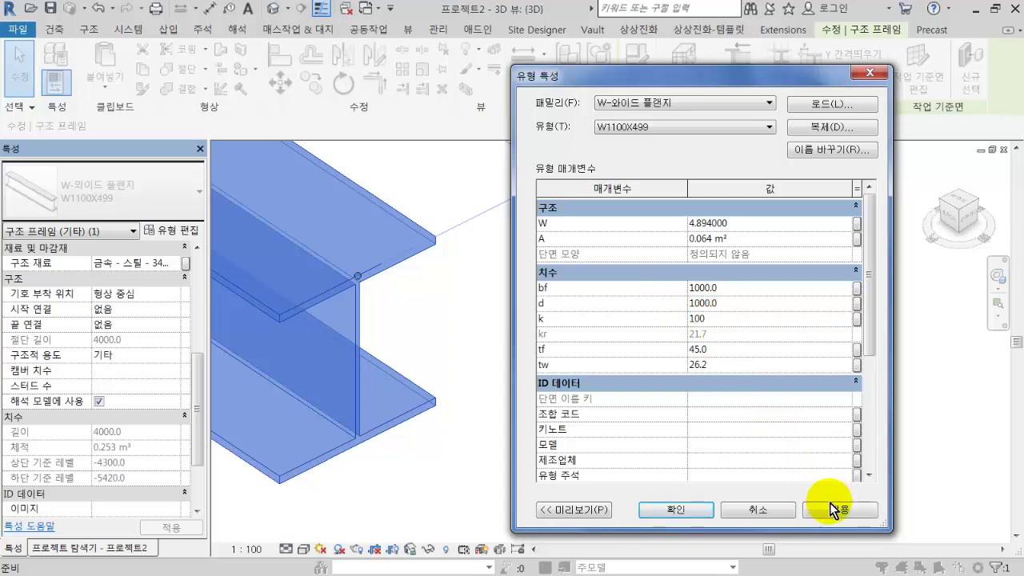
pyautogui.click(830, 506)
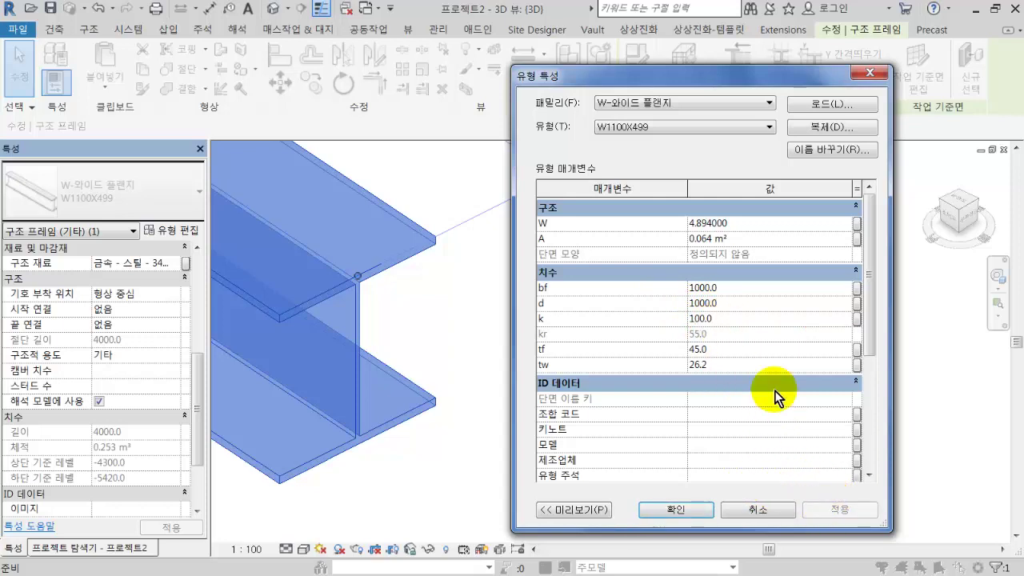
pyautogui.click(762, 318)
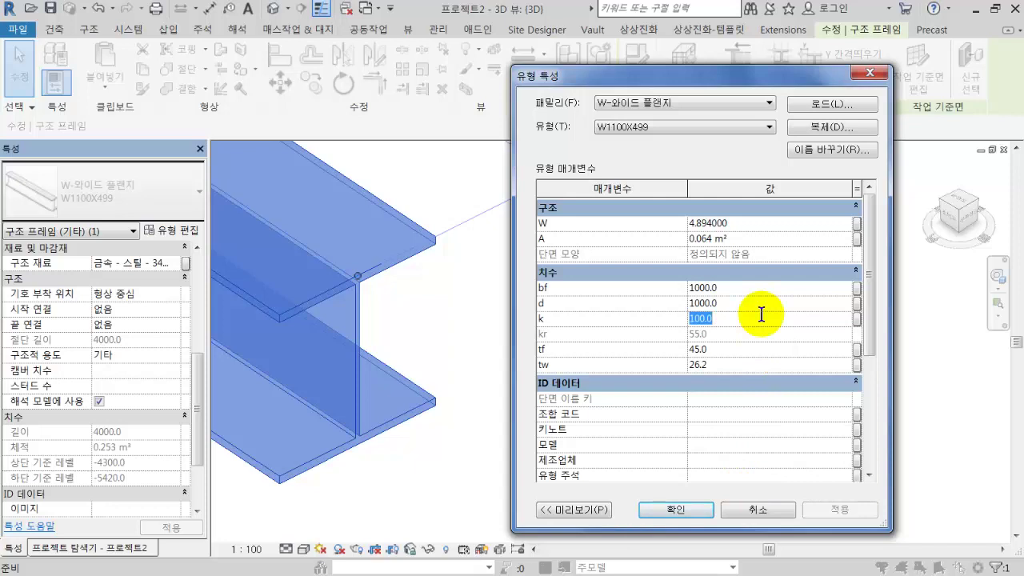
pyautogui.write('200')
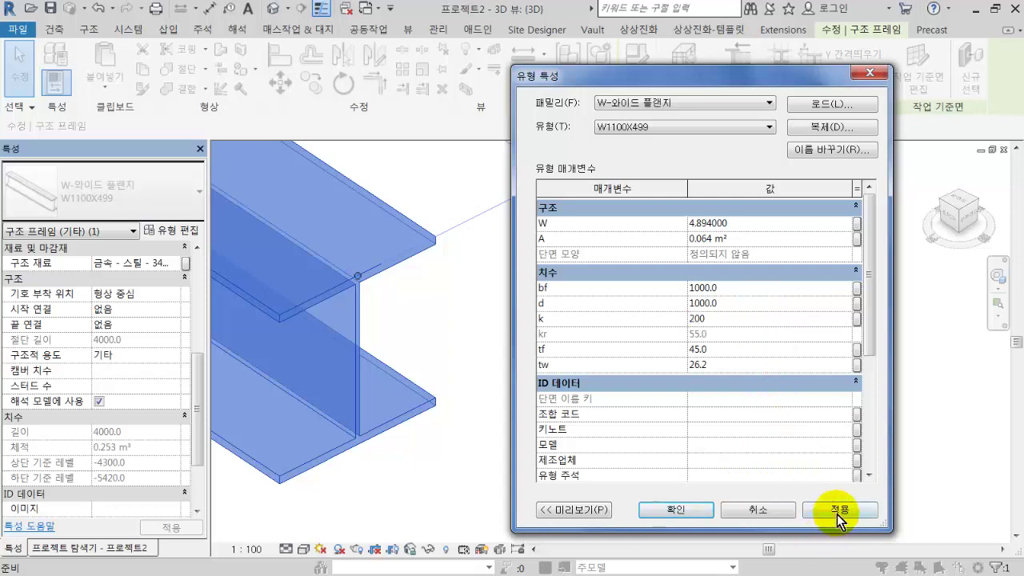
pyautogui.click(836, 512)
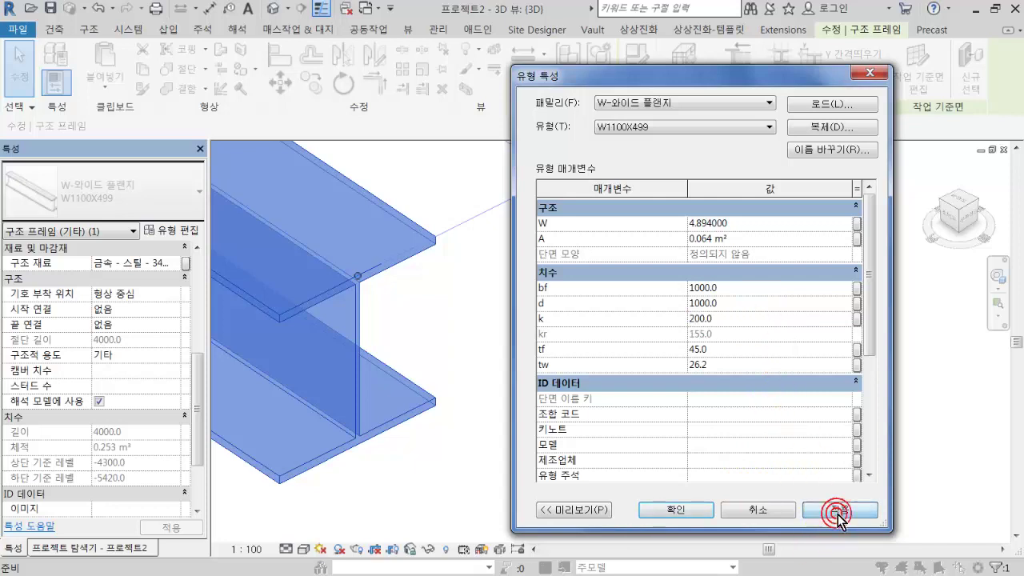
# Set the beam type's tf and tw parameters to 100 each, applying each value, and close the type properties
pyautogui.click(732, 348)
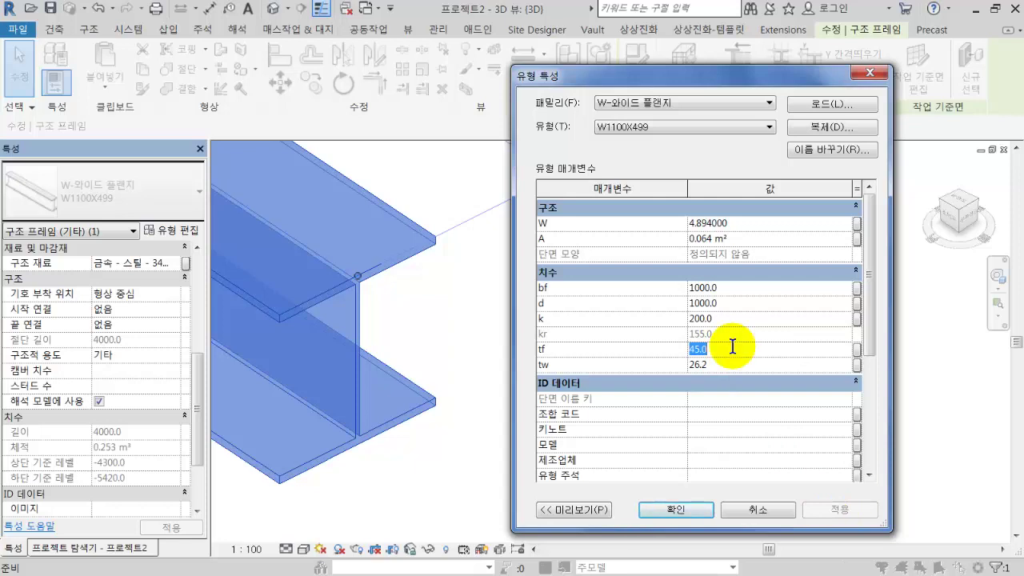
pyautogui.write('10')
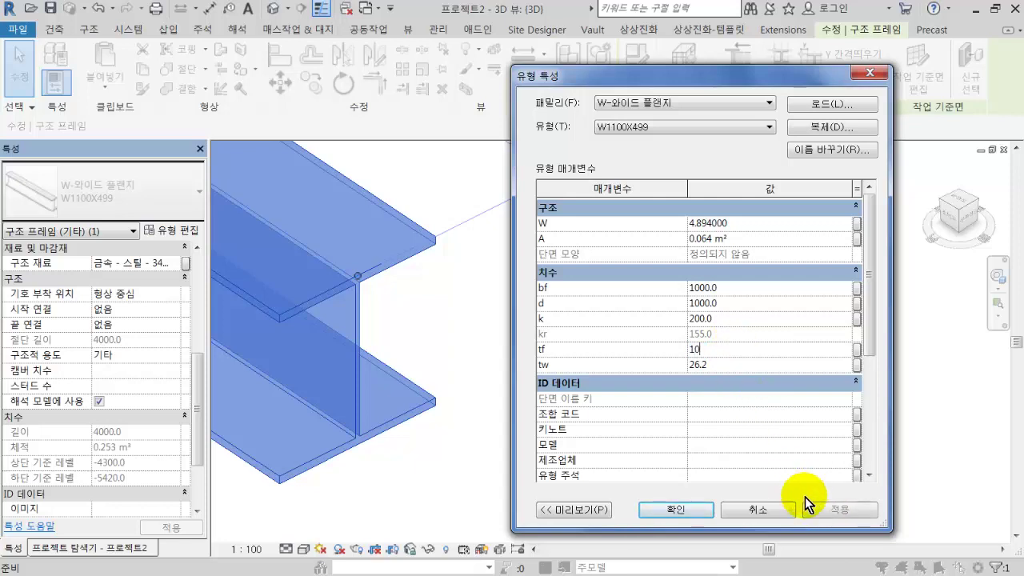
pyautogui.write('0')
pyautogui.click(823, 509)
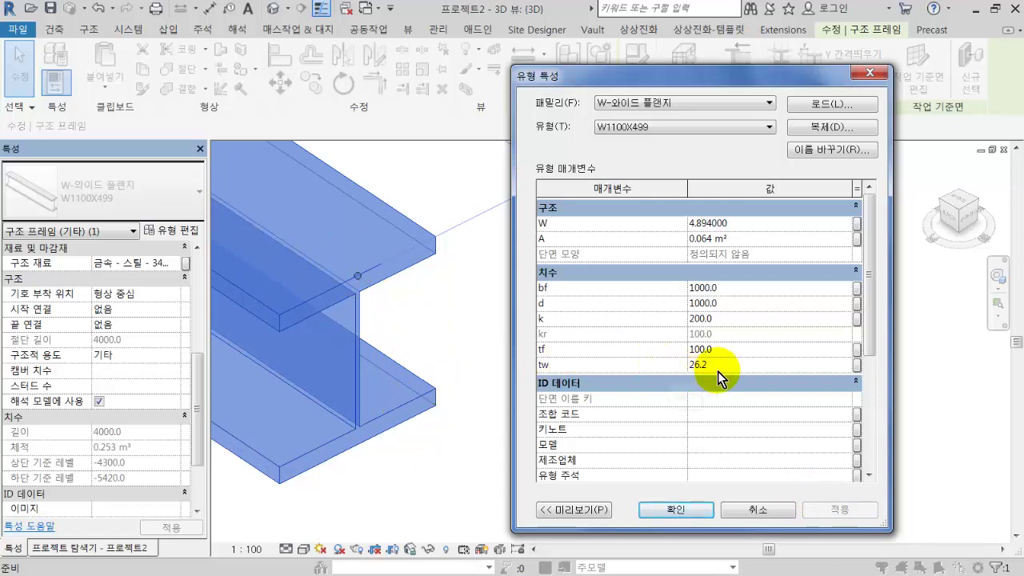
pyautogui.write('100')
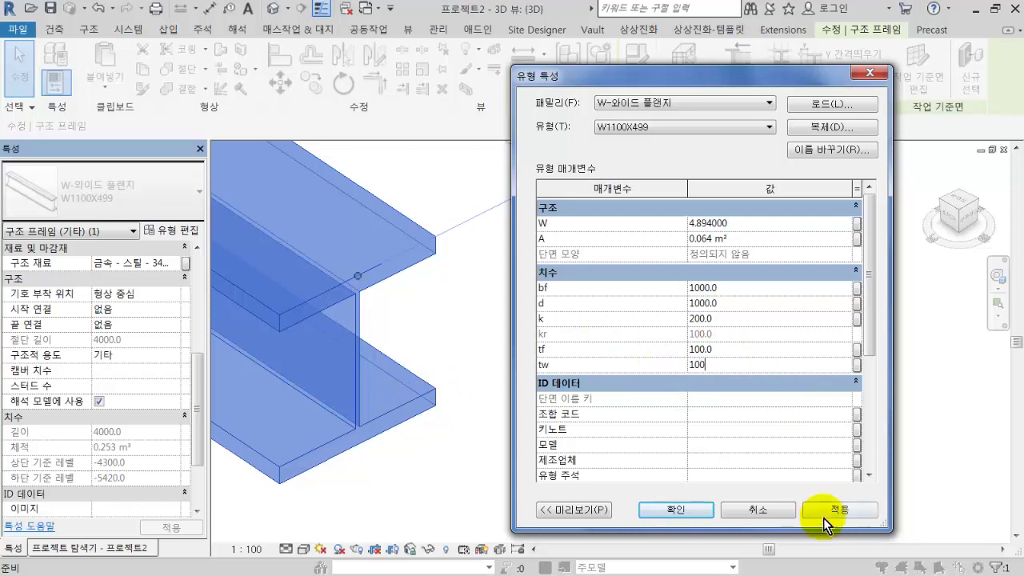
pyautogui.click(835, 509)
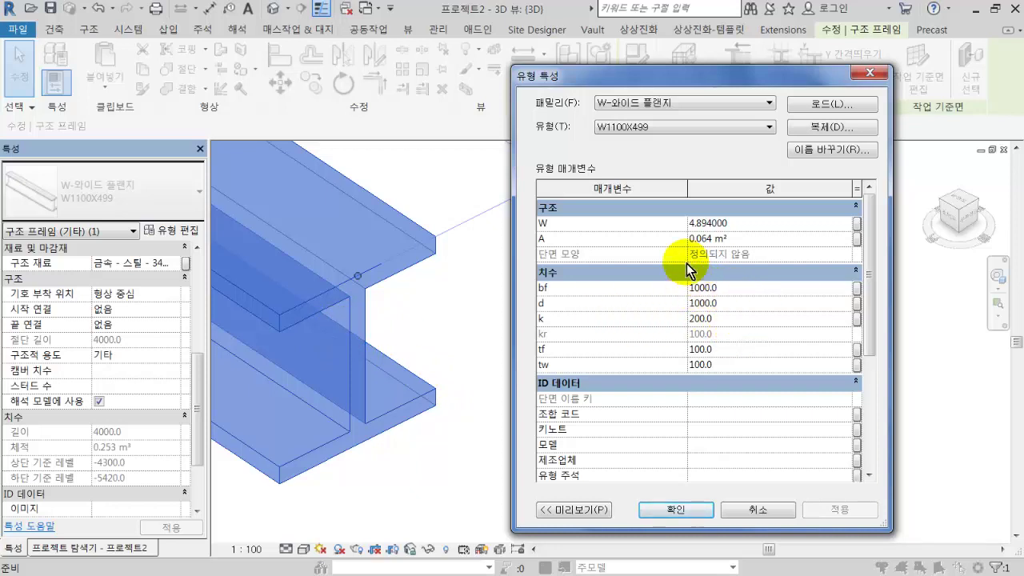
pyautogui.press('Escape')
pyautogui.press('Escape')
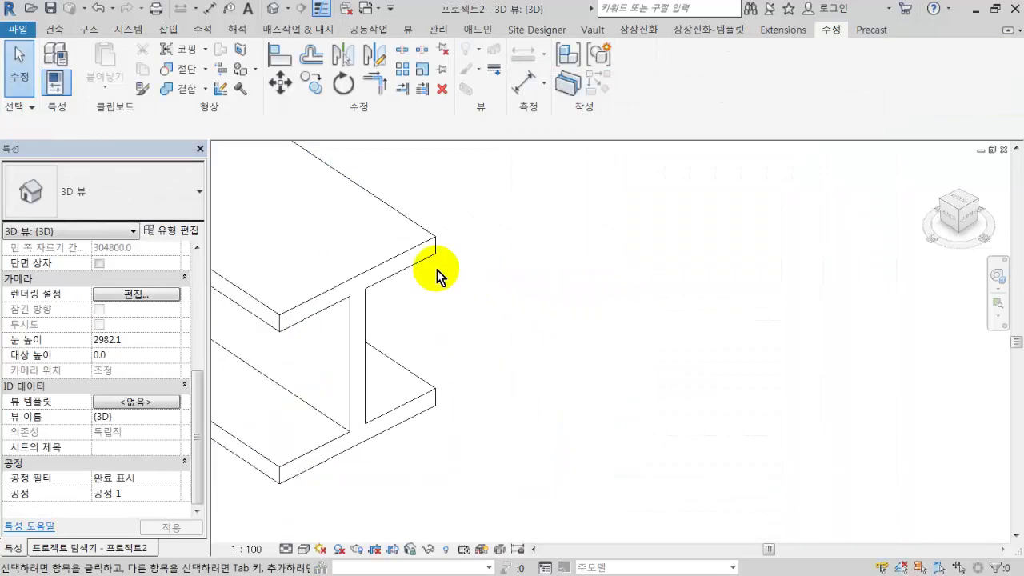
# Open the W-와이드 플랜지 beam family for editing and examine the parameters and formulas in its family types
pyautogui.doubleClick(420, 260)
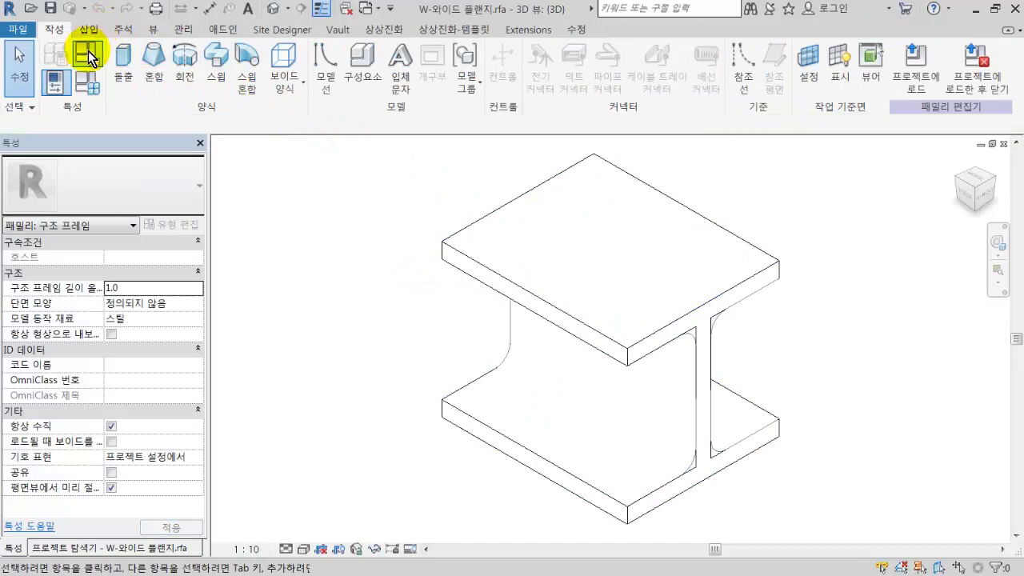
pyautogui.click(89, 80)
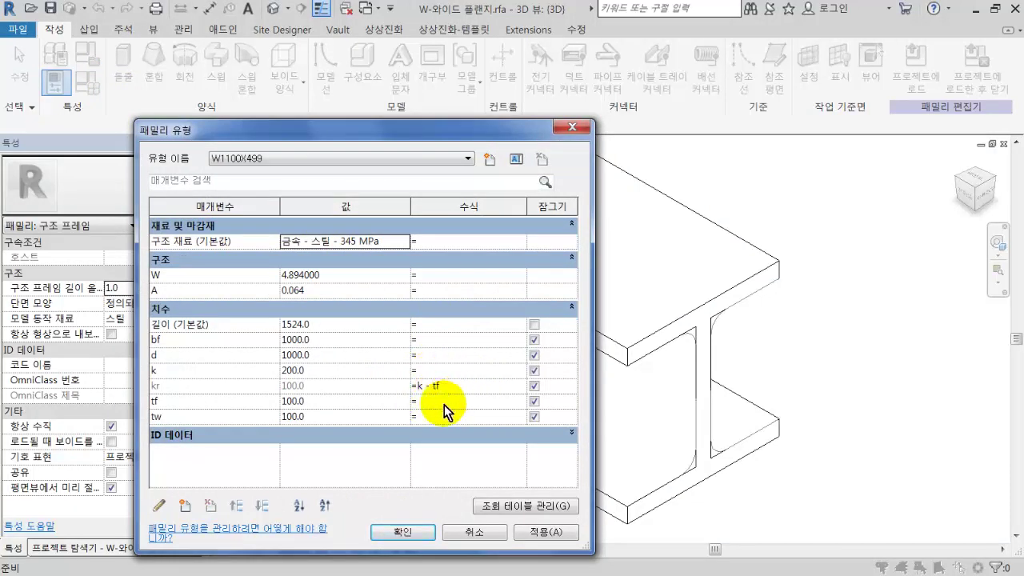
pyautogui.press('Return')
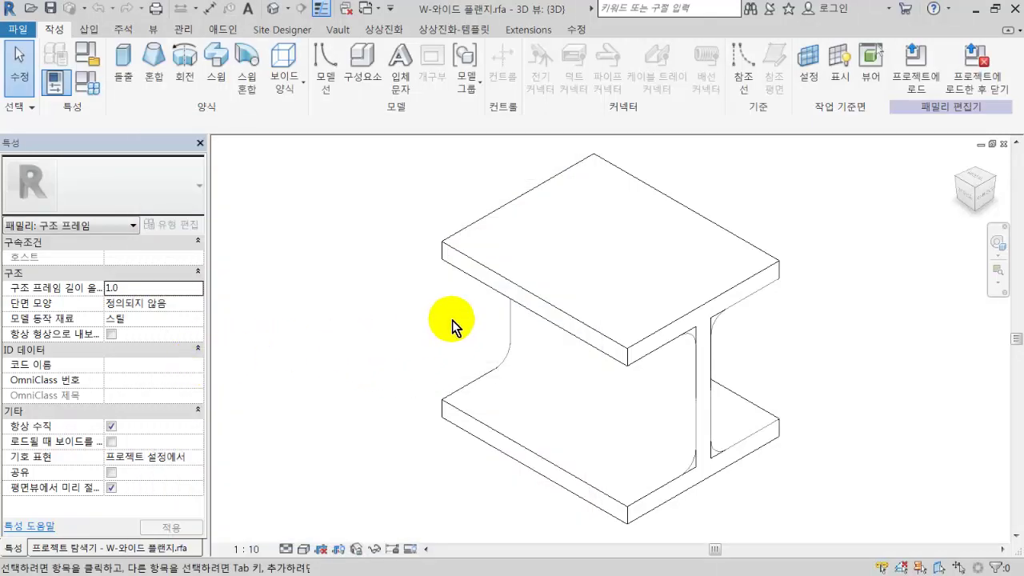
# View the beam family's back and front elevations
pyautogui.click(100, 548)
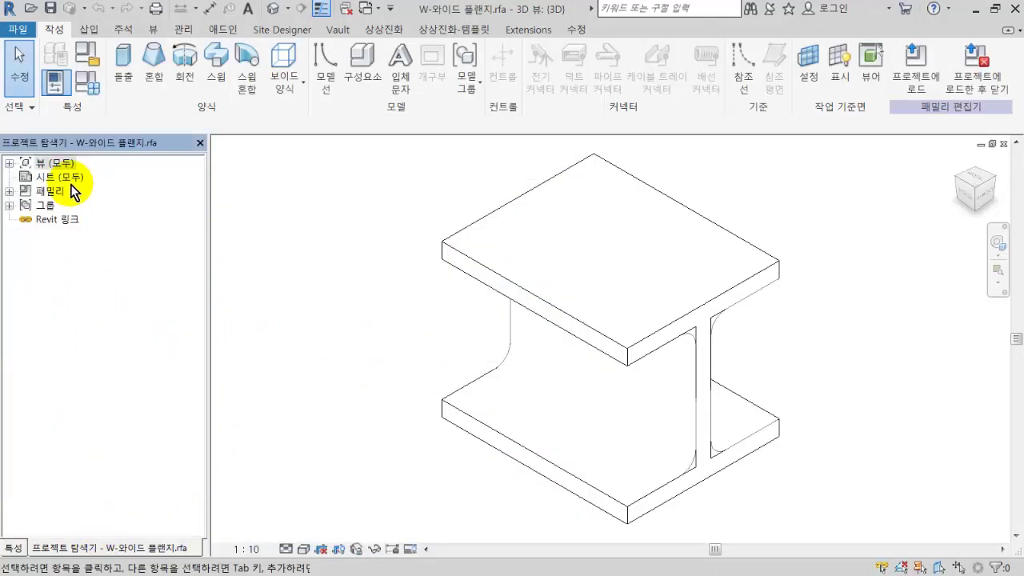
pyautogui.doubleClick(56, 164)
pyautogui.doubleClick(51, 219)
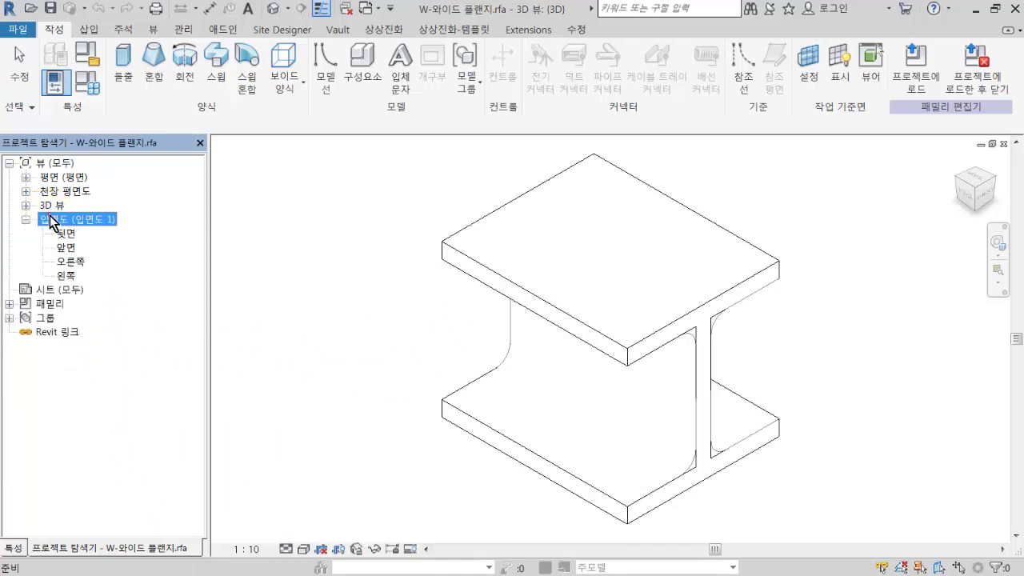
pyautogui.doubleClick(64, 233)
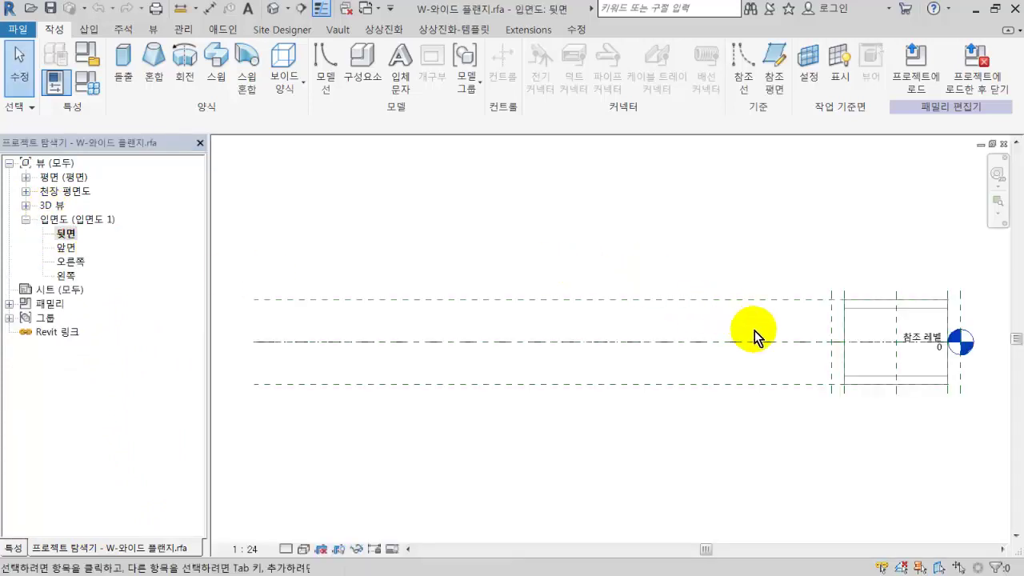
pyautogui.moveTo(755, 334); pyautogui.dragTo(600, 331, button='middle')
pyautogui.doubleClick(67, 248)
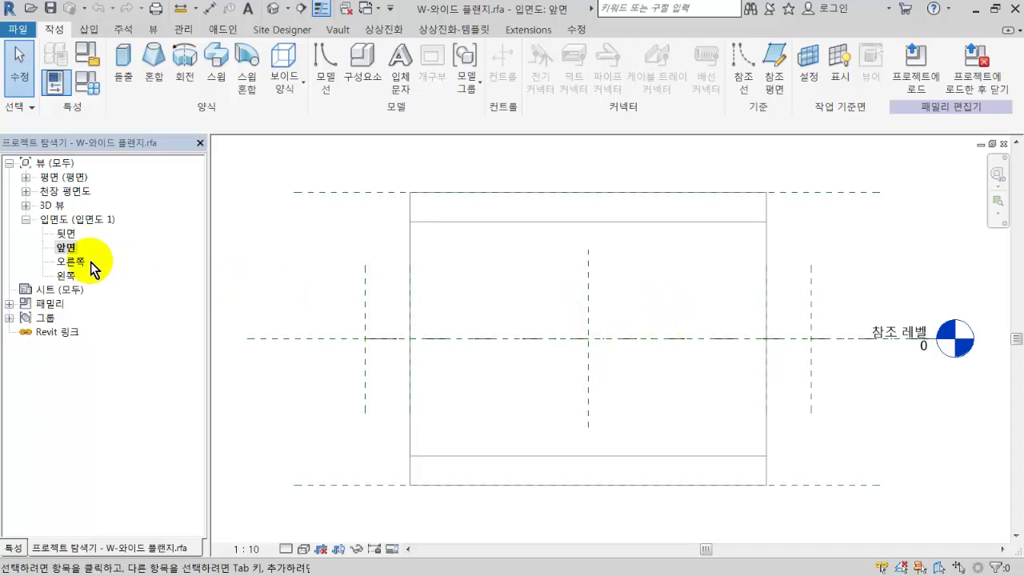
# Examine the labelled d and bf dimensions in the beam family's right elevation
pyautogui.doubleClick(83, 266)
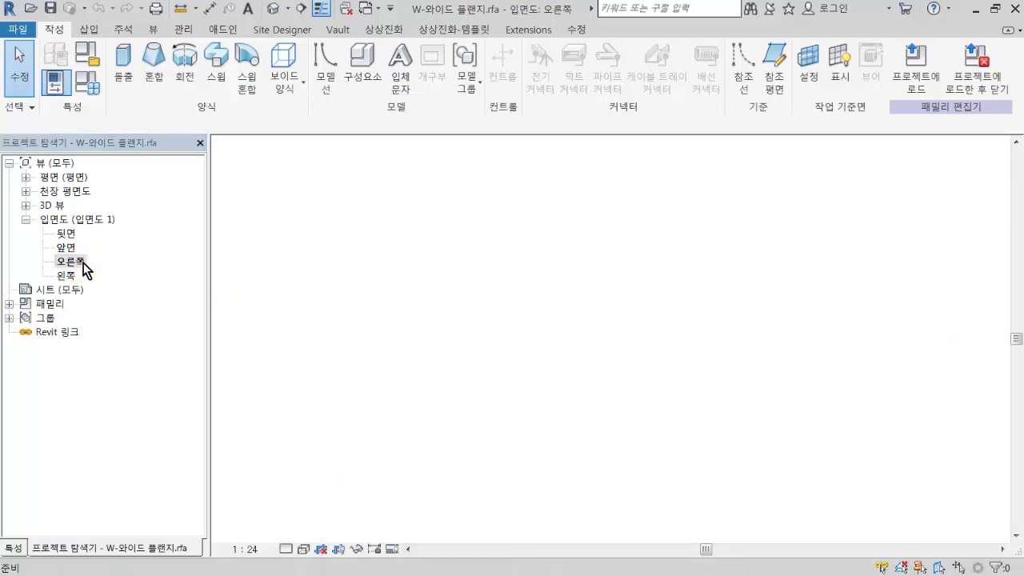
pyautogui.scroll(5, 269, 348)
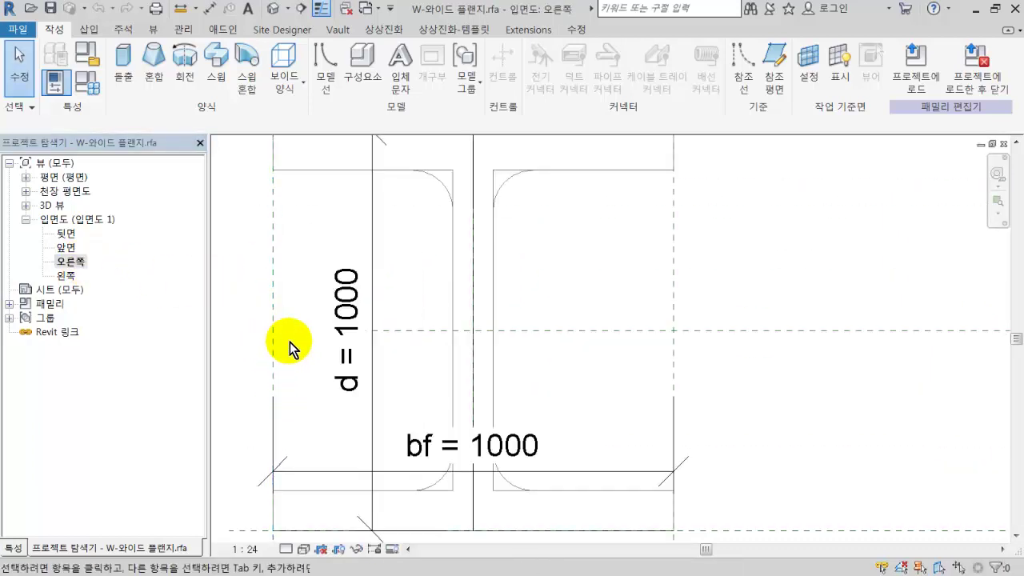
pyautogui.click(366, 346)
pyautogui.click(422, 468)
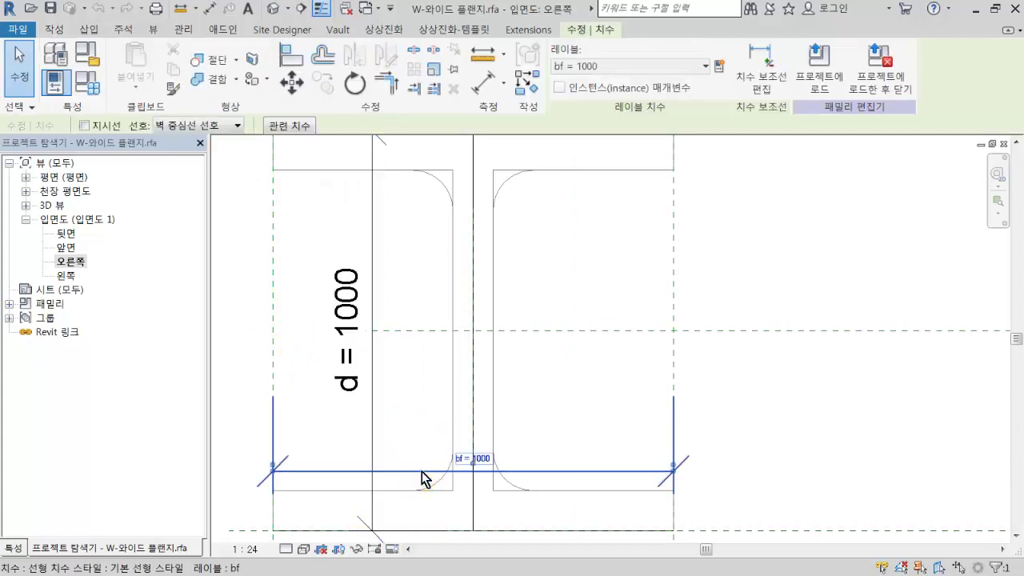
pyautogui.scroll(-2, 418, 469)
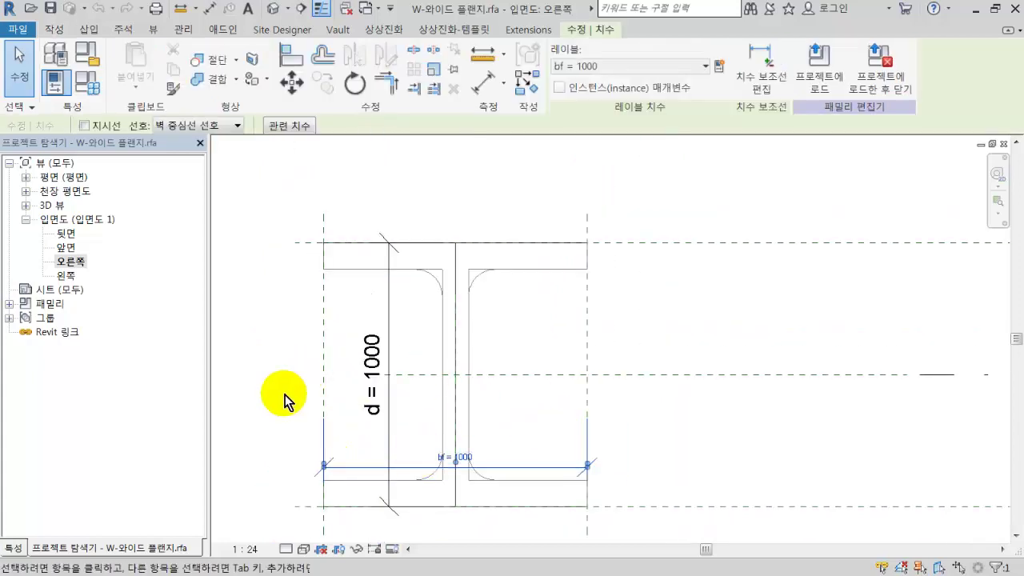
# Examine the equality constraints and the labelled bf and d dimensions in the beam family's left elevation
pyautogui.doubleClick(67, 275)
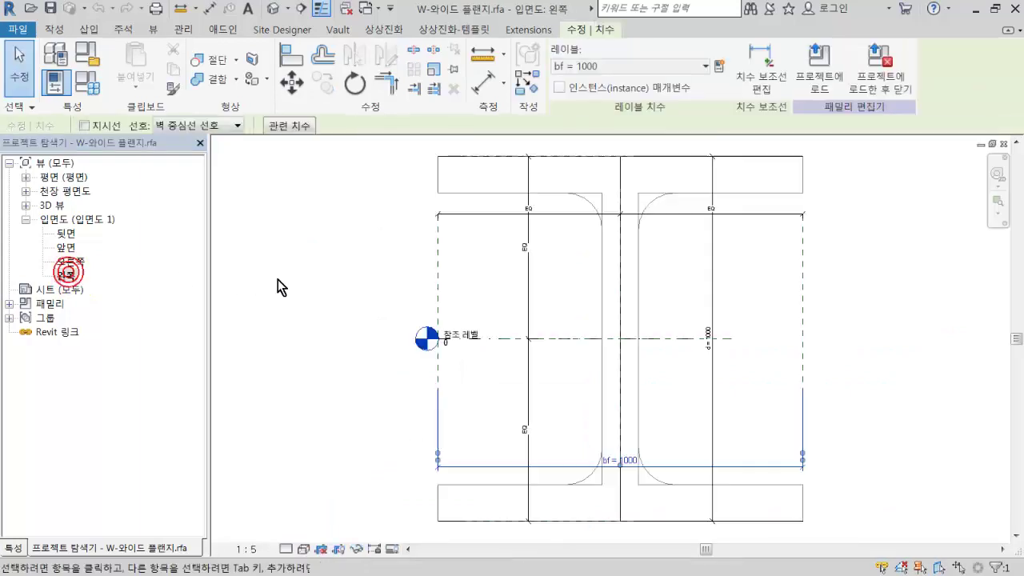
pyautogui.scroll(2, 554, 236)
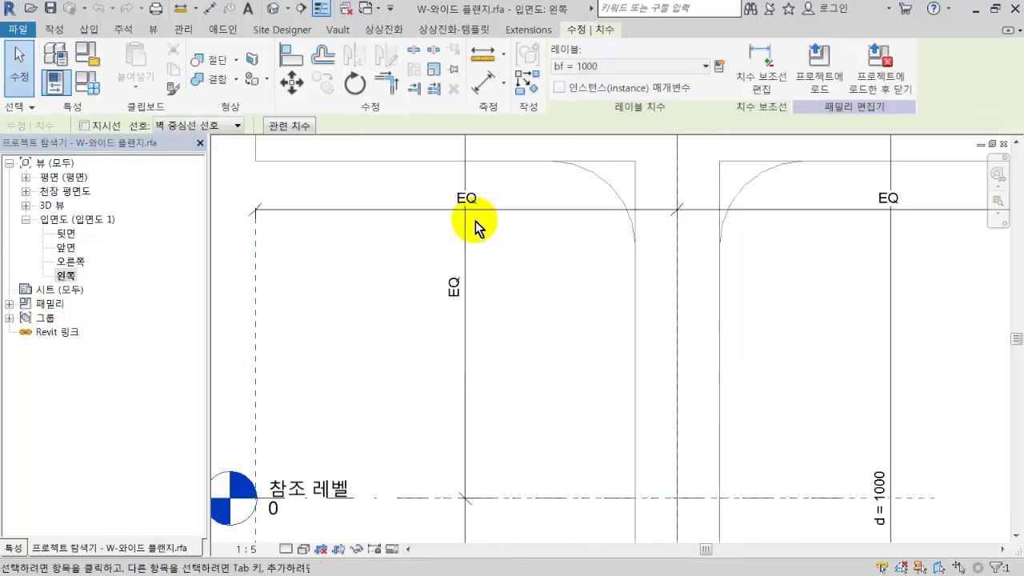
pyautogui.scroll(-3, 464, 286)
pyautogui.scroll(2, 466, 282)
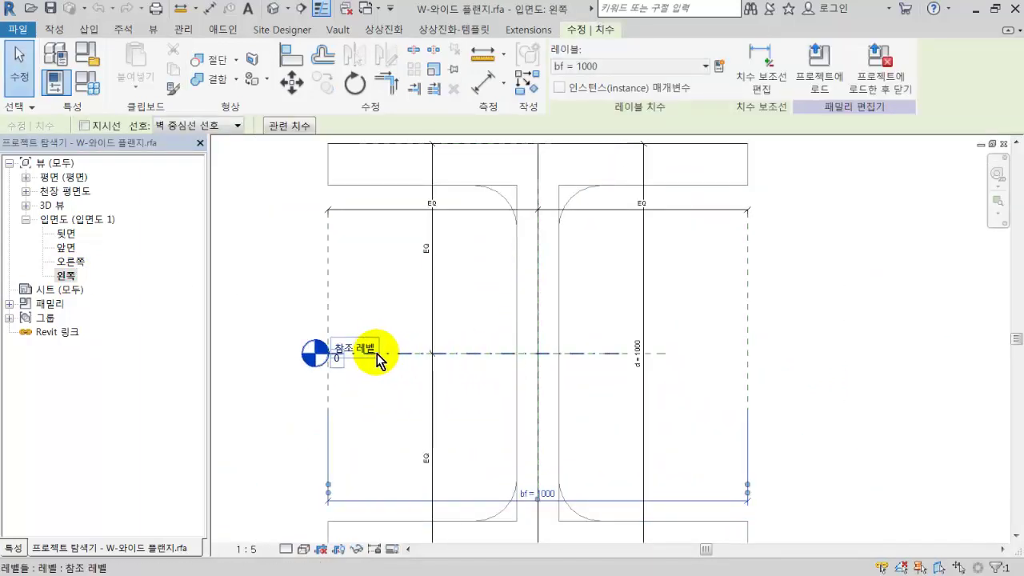
pyautogui.scroll(-2, 533, 354)
pyautogui.scroll(4, 550, 443)
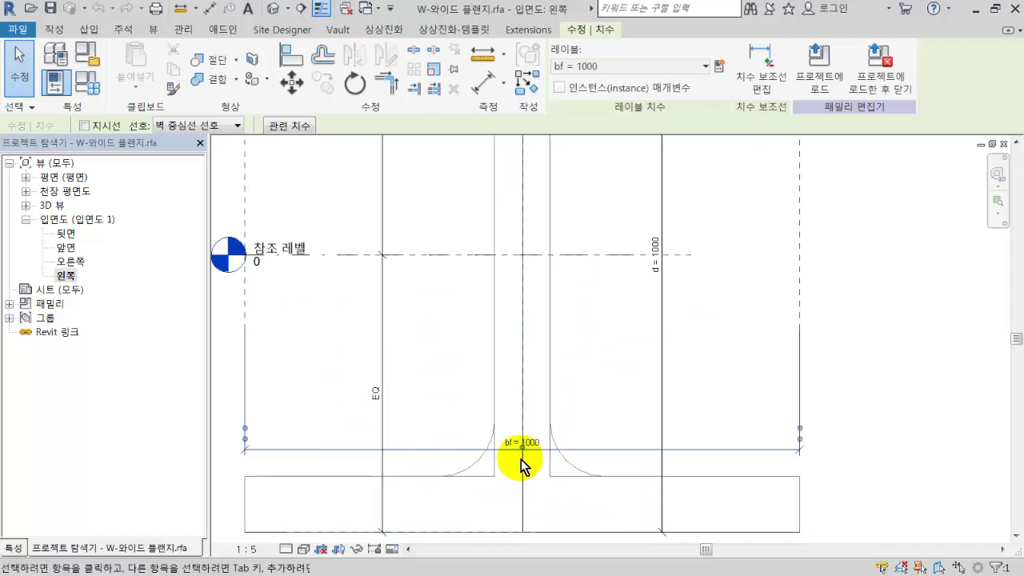
pyautogui.click(556, 440)
pyautogui.scroll(-6, 555, 429)
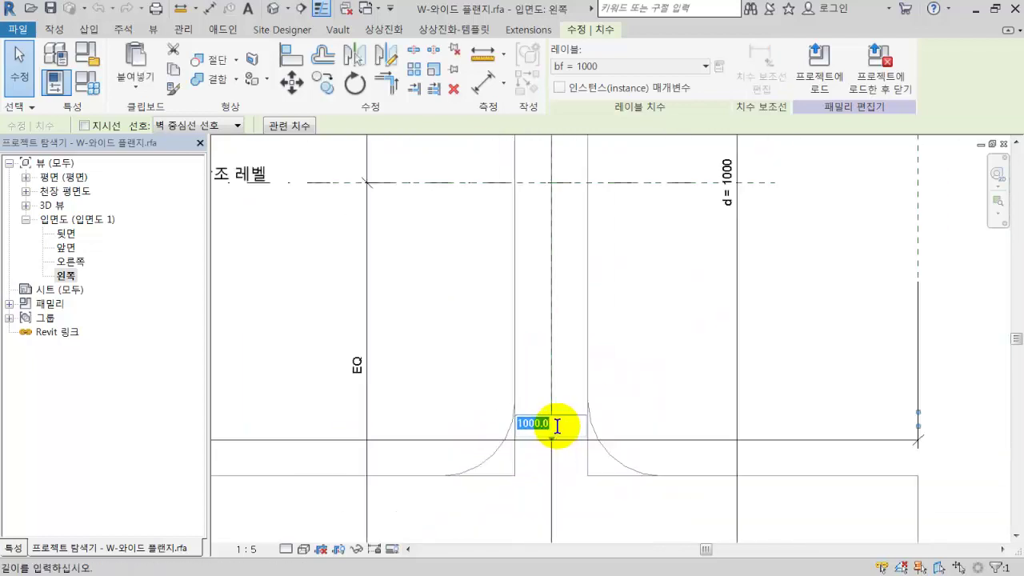
pyautogui.click(712, 390)
pyautogui.scroll(3, 576, 360)
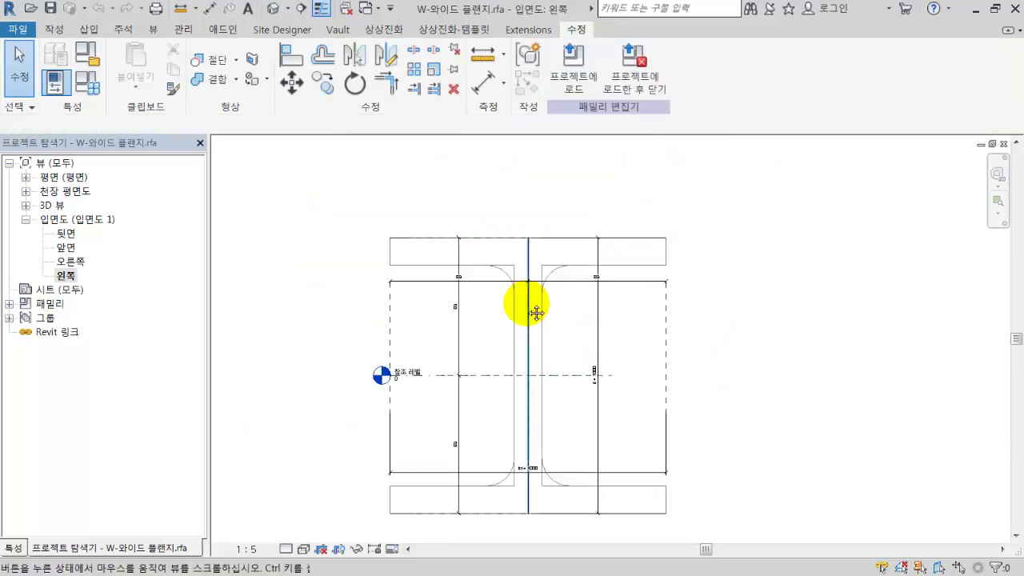
pyautogui.click(503, 282)
pyautogui.click(830, 167)
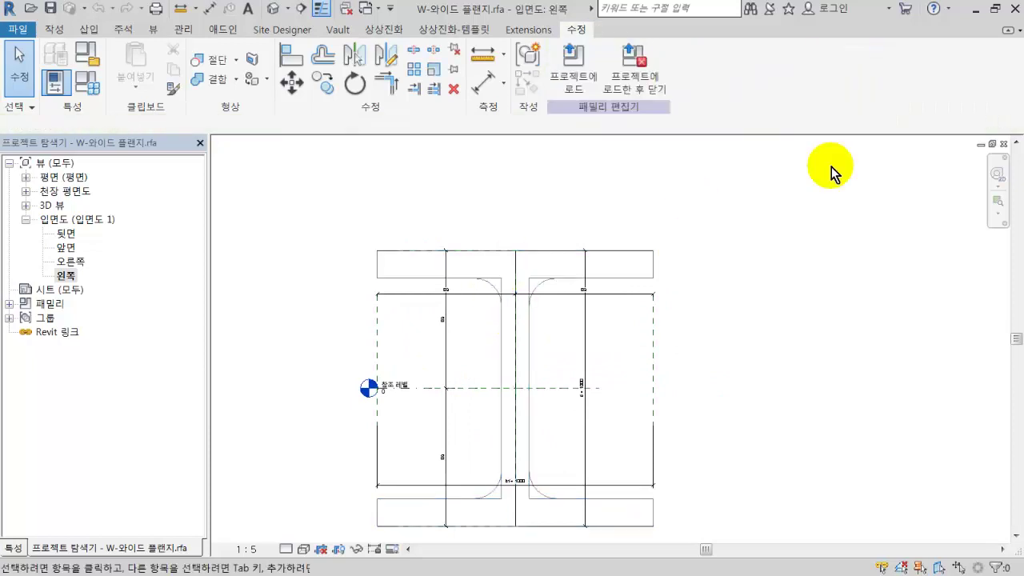
# Close all open views of the beam family and return to the project's 3D view
pyautogui.click(1004, 145)
pyautogui.click(1003, 145)
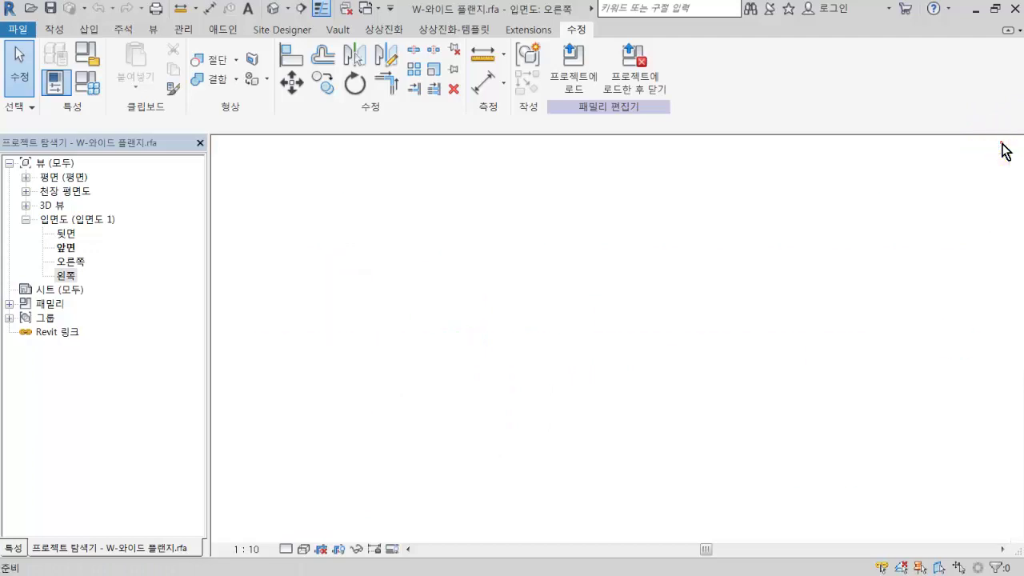
pyautogui.click(1003, 145)
pyautogui.click(1003, 145)
pyautogui.click(1003, 145)
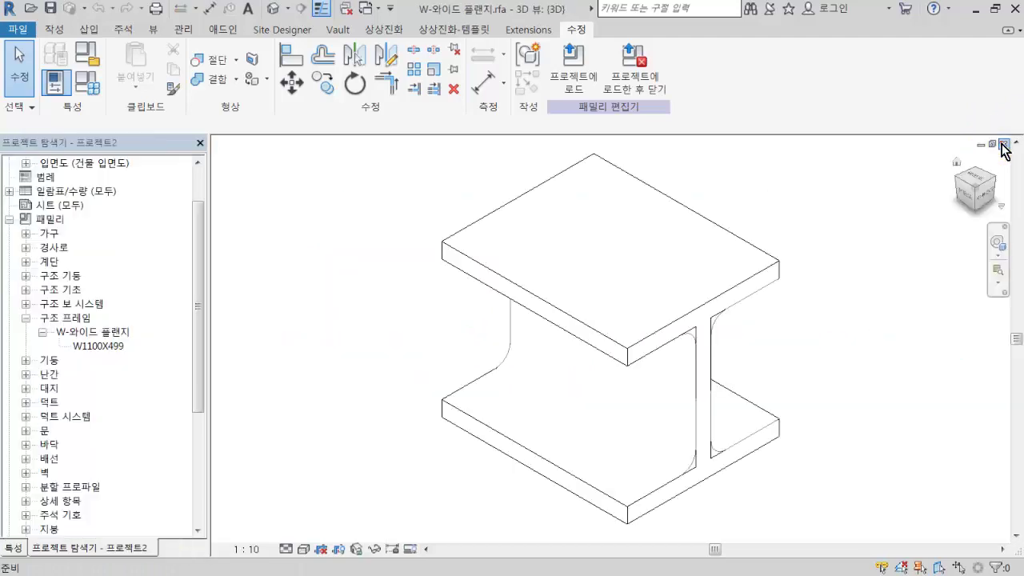
# Create a new family from the 미터법 구조 프레임 - 보 및 가새 template
pyautogui.scroll(-6, 434, 304)
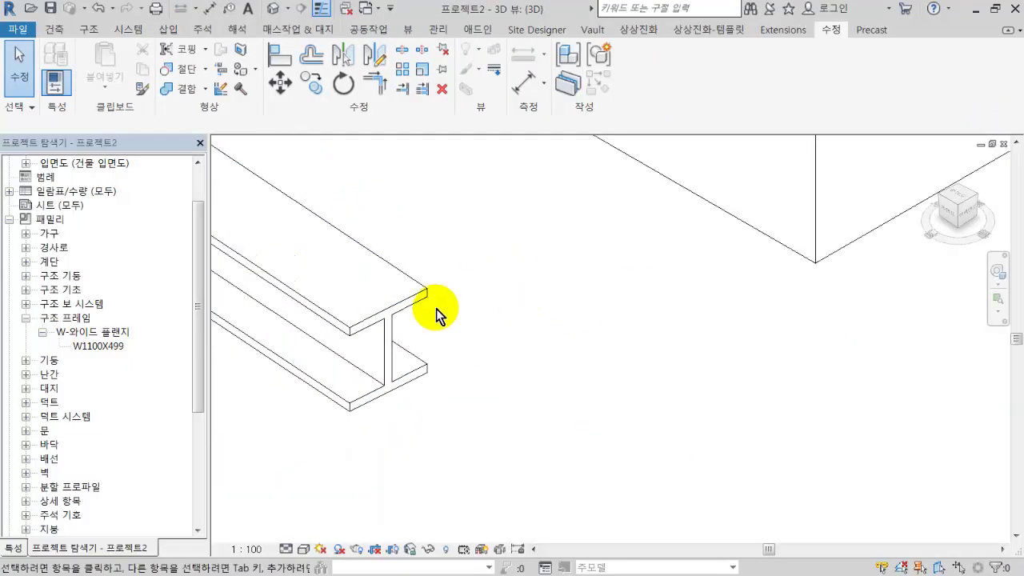
pyautogui.click(17, 30)
pyautogui.click(106, 84)
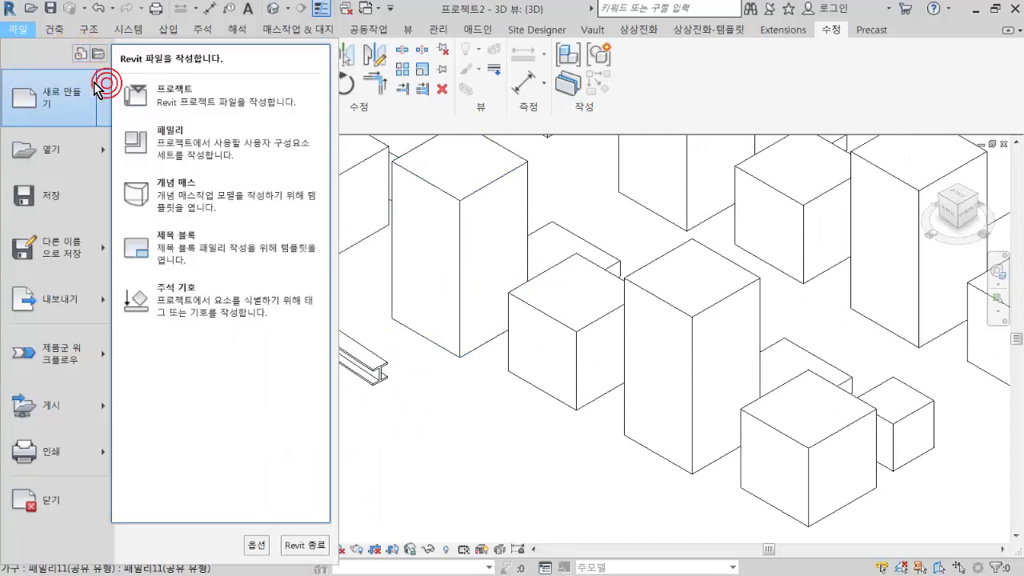
pyautogui.click(219, 137)
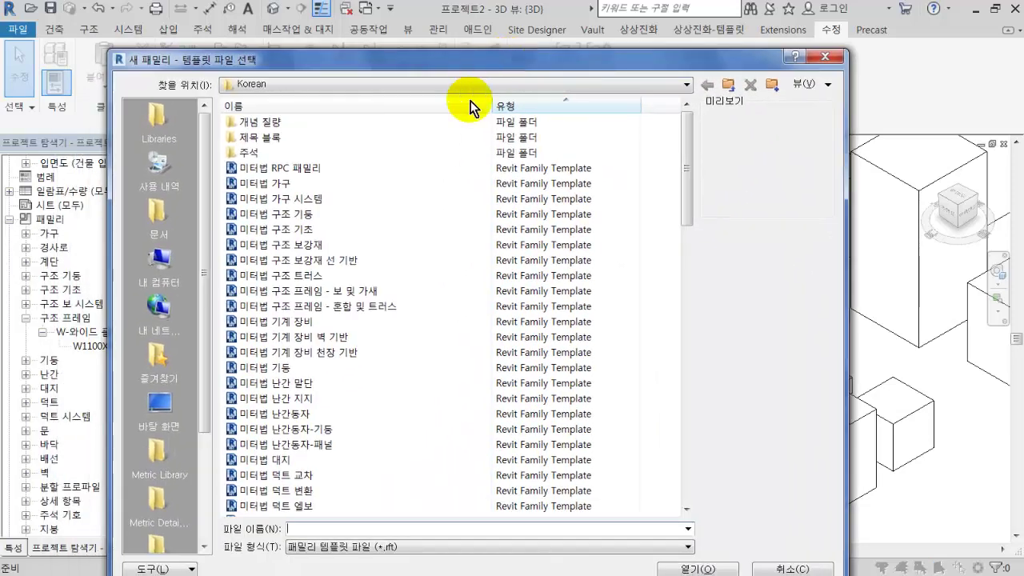
pyautogui.click(317, 262)
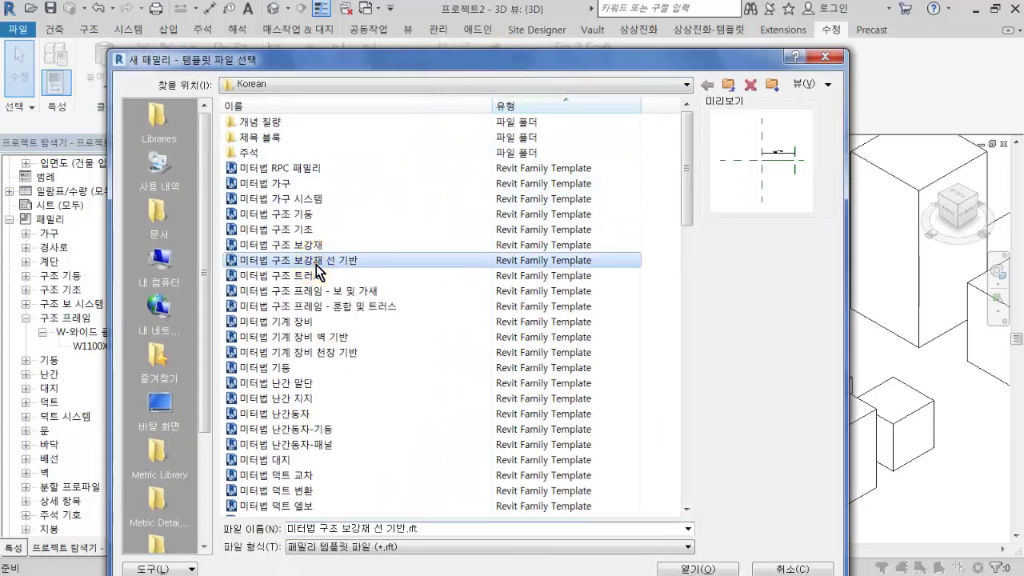
pyautogui.click(324, 276)
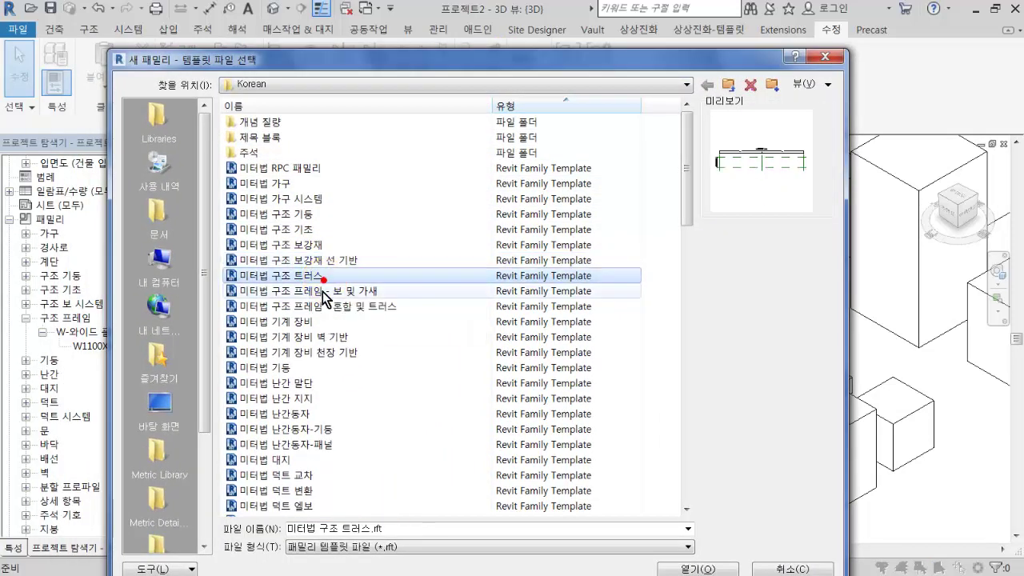
pyautogui.click(329, 291)
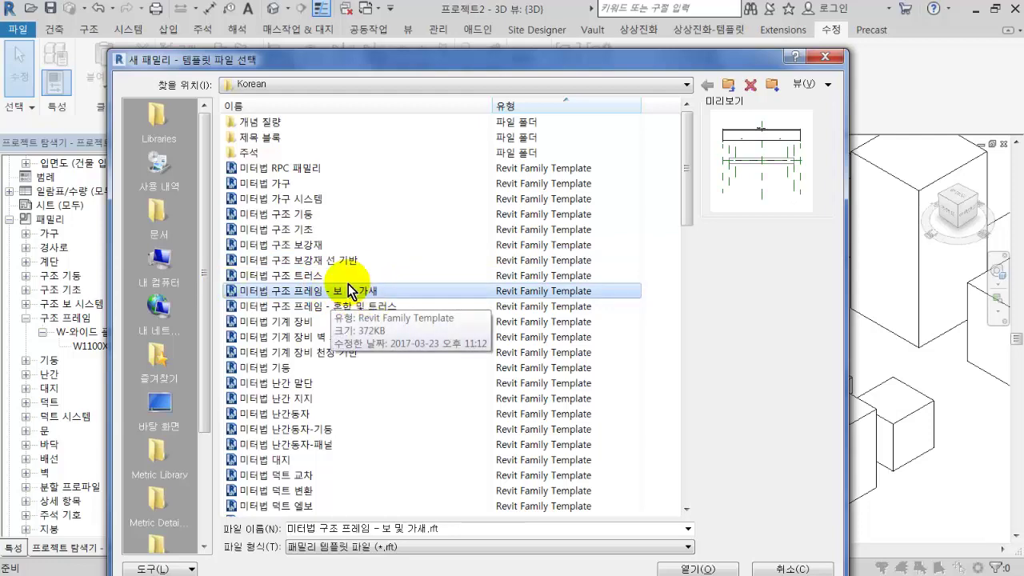
pyautogui.click(681, 570)
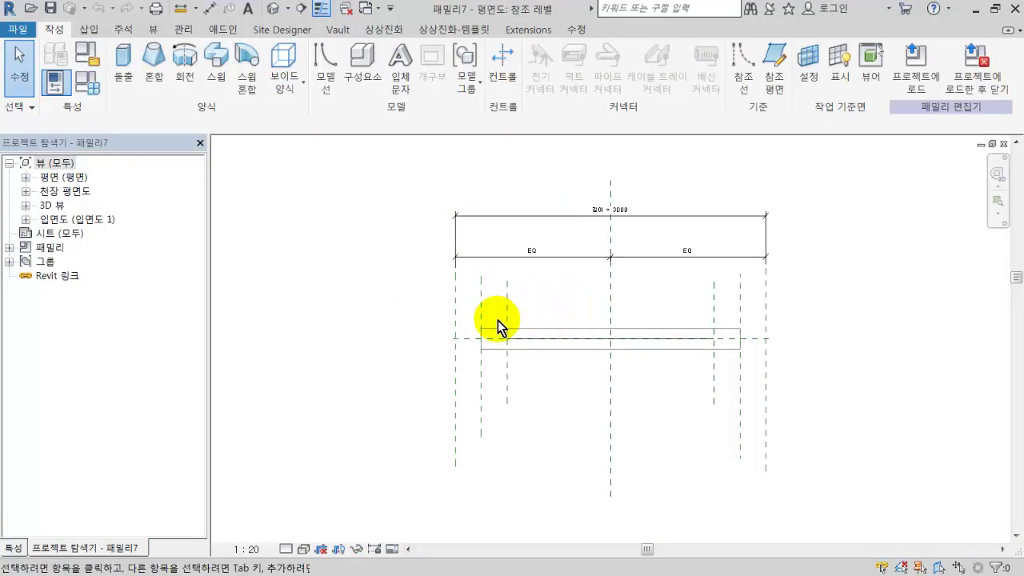
# Check the labelled 길이 dimension in the plan and save the family to the desktop as 구조프레임 TEST
pyautogui.scroll(3, 535, 302)
pyautogui.moveTo(604, 275); pyautogui.dragTo(535, 322, button='middle')
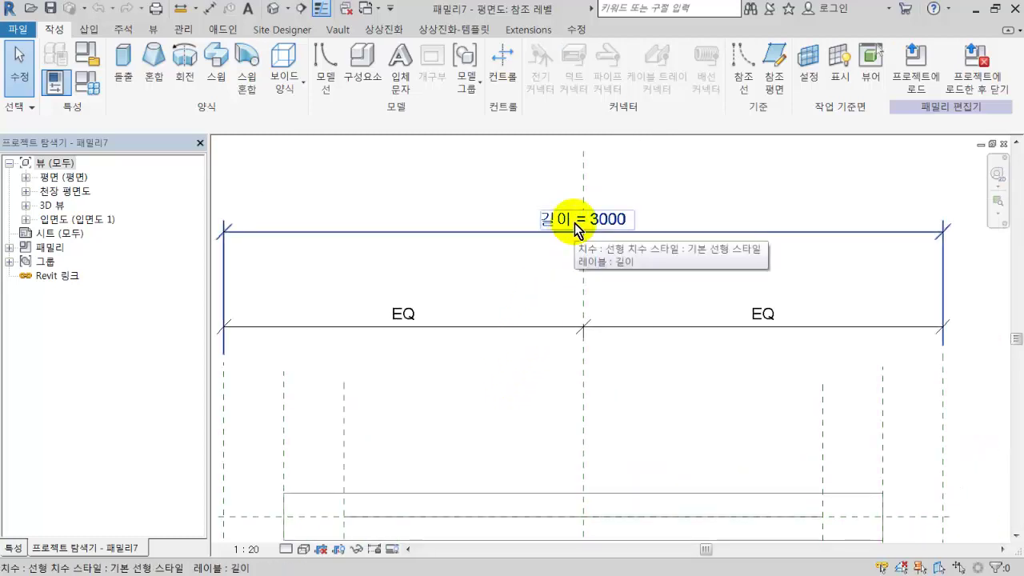
pyautogui.scroll(-2, 575, 223)
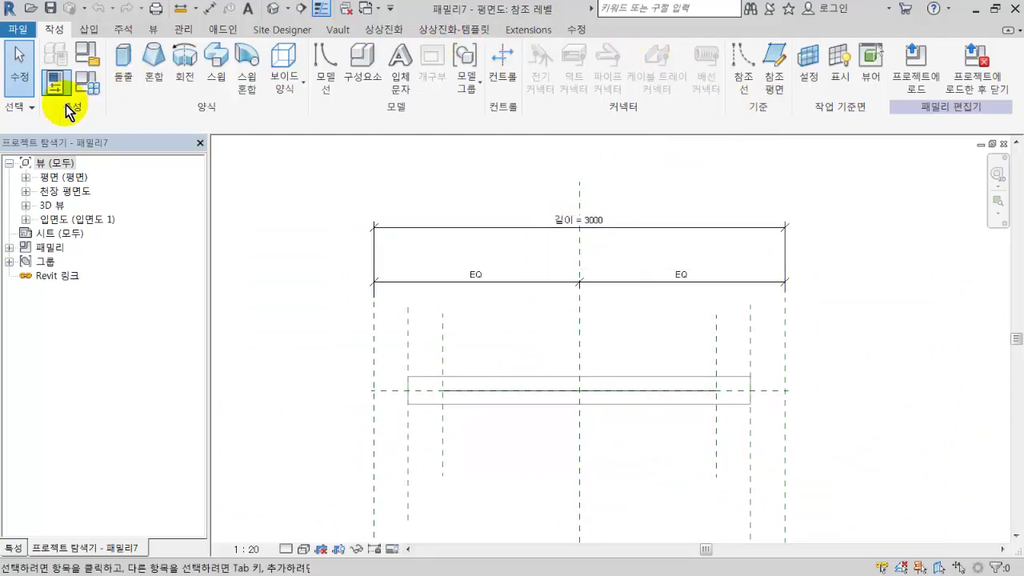
pyautogui.click(18, 30)
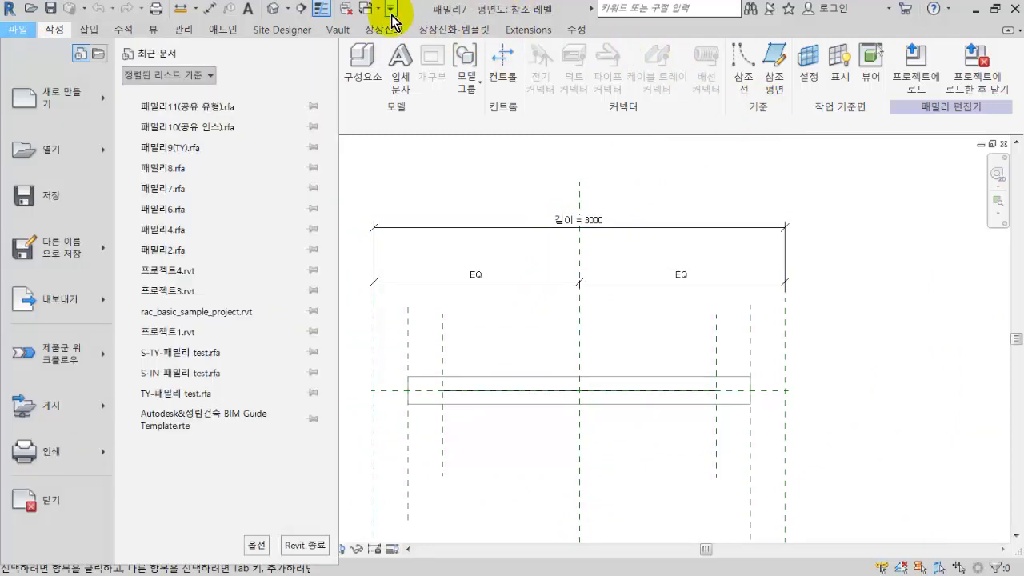
pyautogui.click(36, 248)
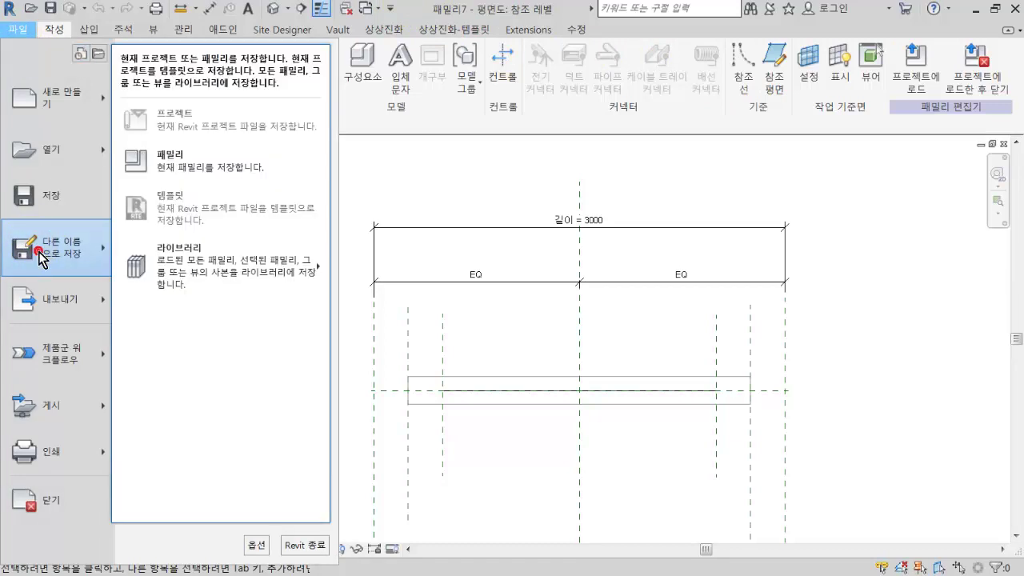
pyautogui.click(174, 189)
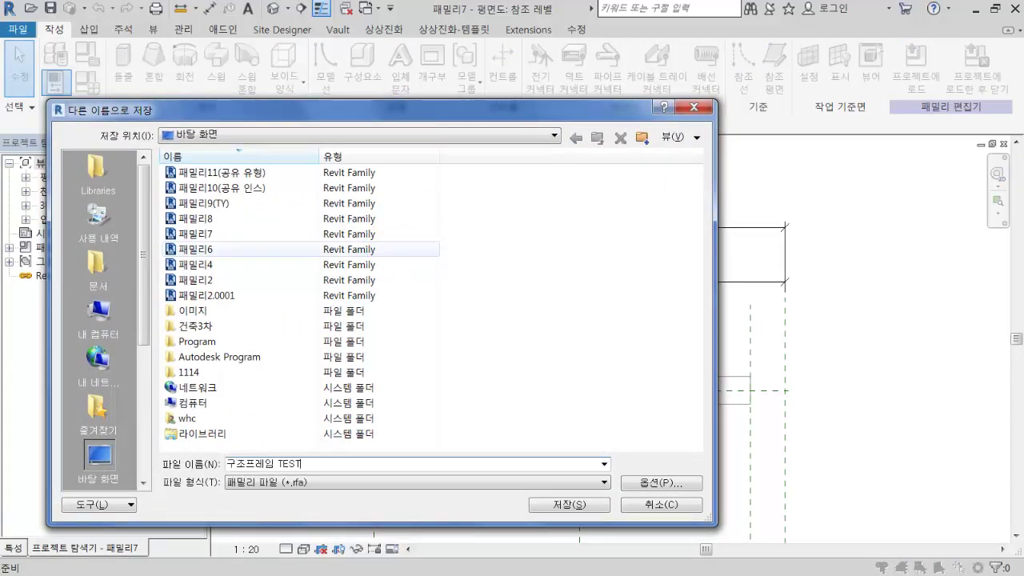
pyautogui.press('Return')
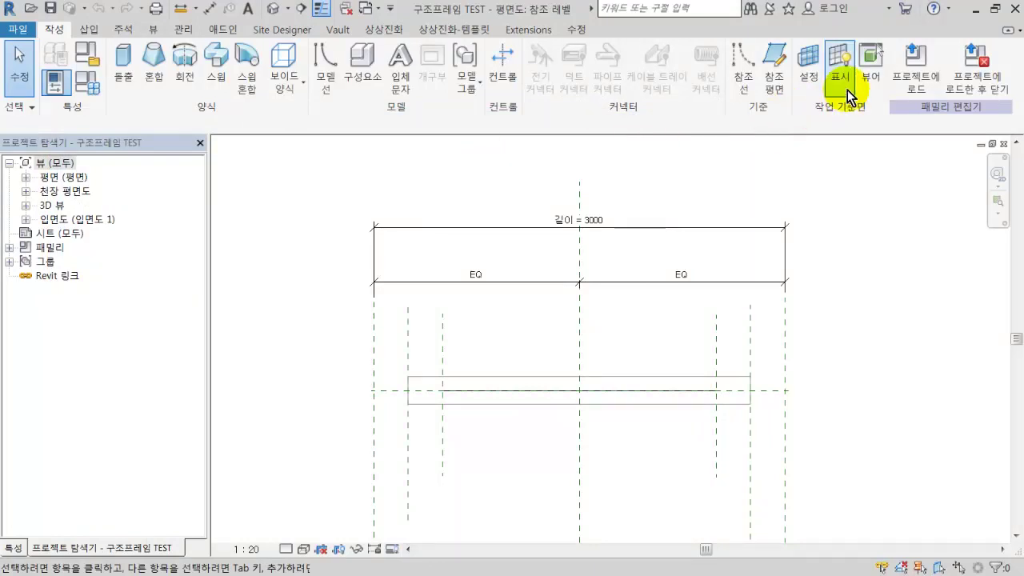
# Load the 구조프레임 TEST family into 프로젝트2
pyautogui.click(914, 57)
pyautogui.click(404, 214)
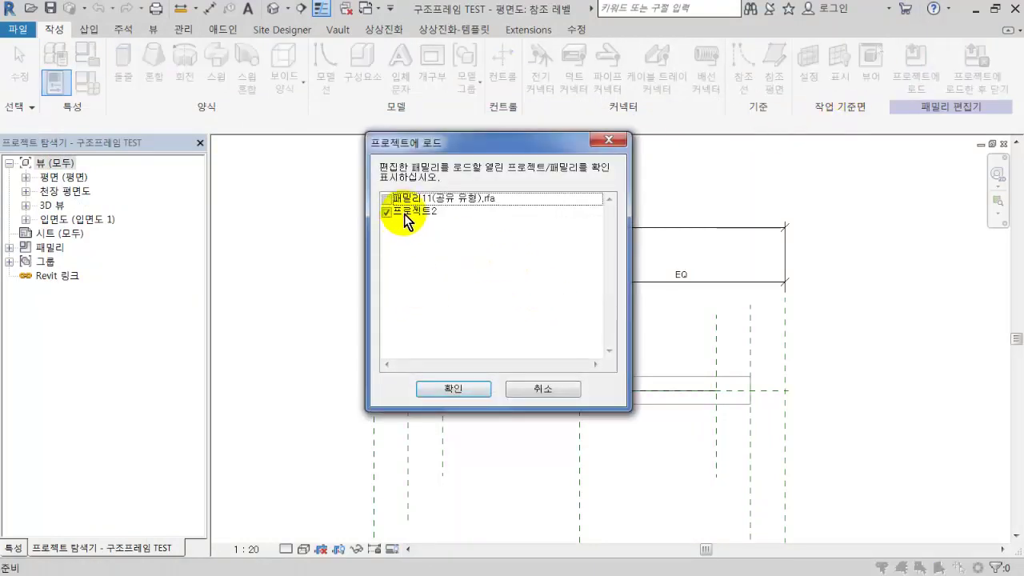
pyautogui.click(470, 386)
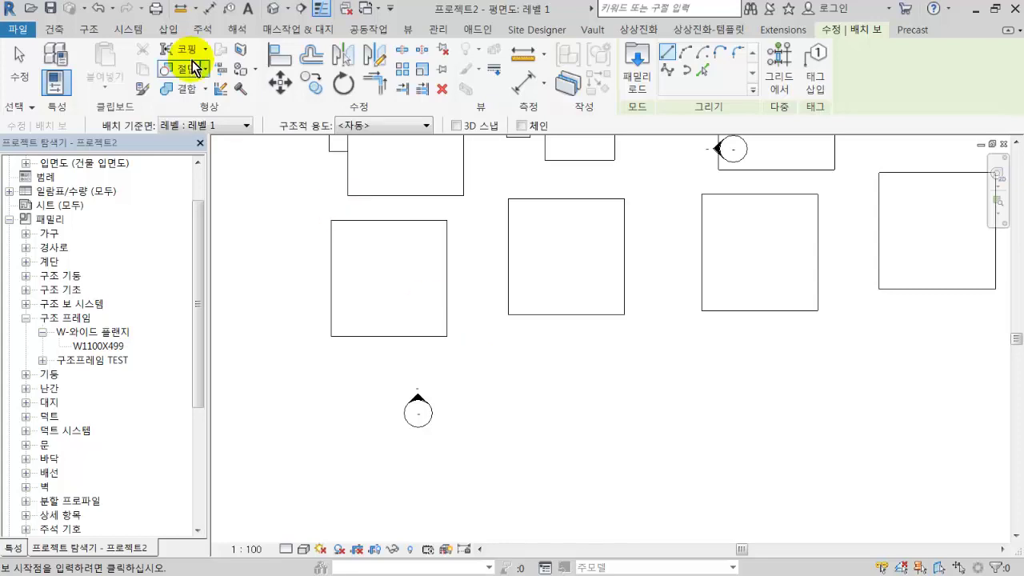
# Place a 구조프레임 TEST beam about 6100 mm long in the project's 3D view, in front of the boxes
pyautogui.click(273, 8)
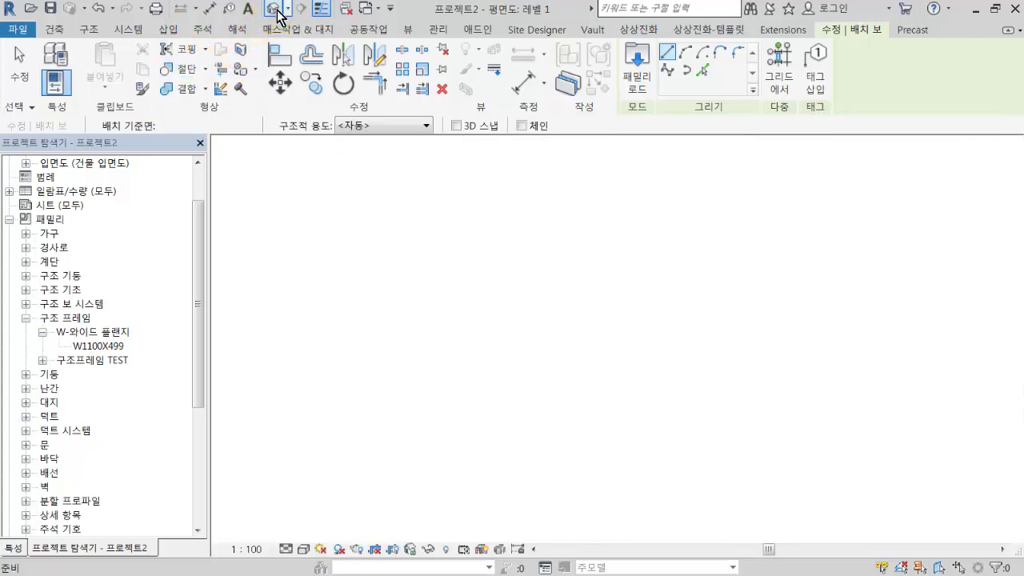
pyautogui.click(436, 392)
pyautogui.click(520, 439)
pyautogui.scroll(6, 496, 436)
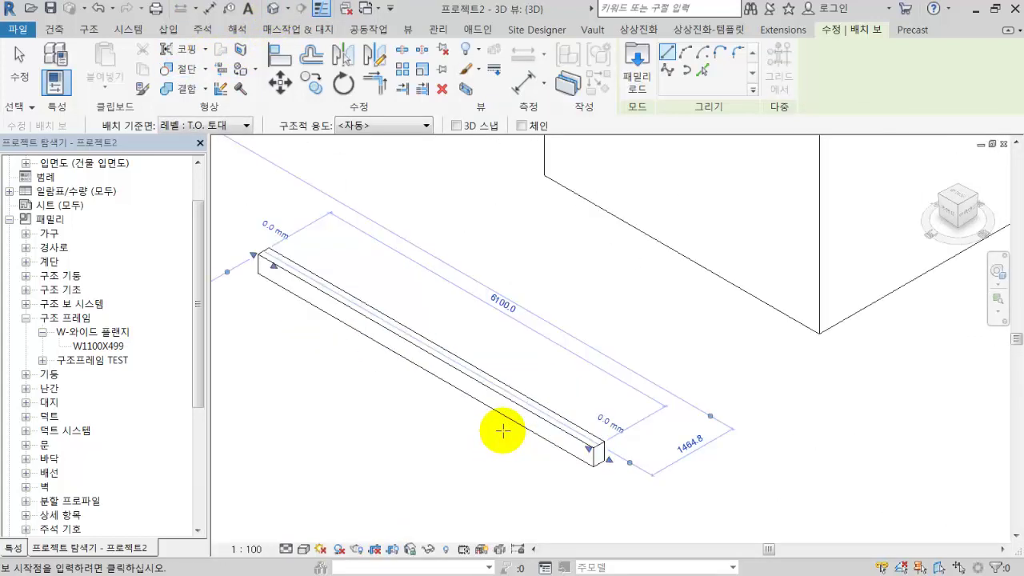
pyautogui.press('Escape')
pyautogui.press('Escape')
pyautogui.scroll(-3, 502, 430)
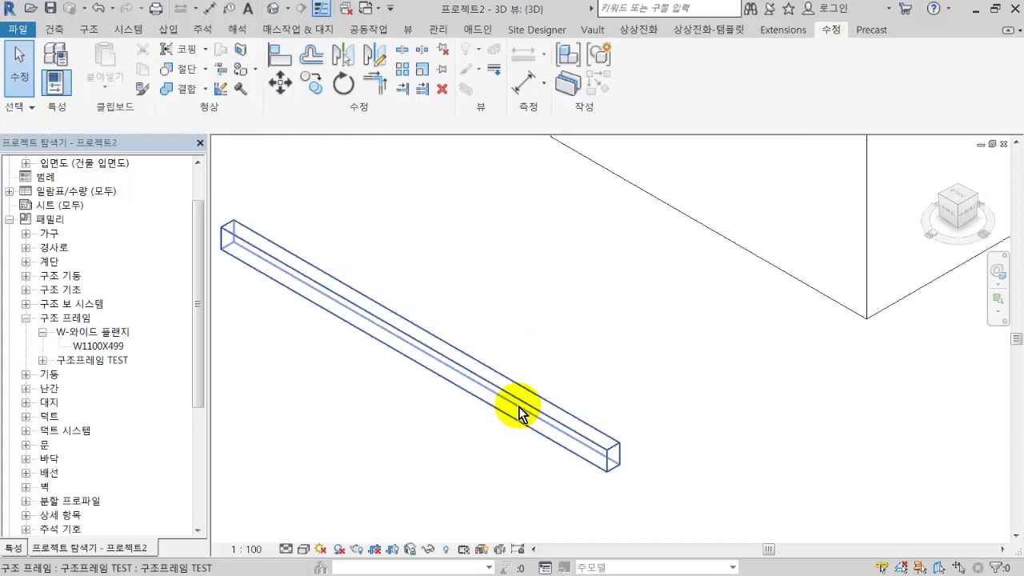
# Examine the placed beam's instance properties and type properties for section and length parameters
pyautogui.click(521, 410)
pyautogui.click(16, 549)
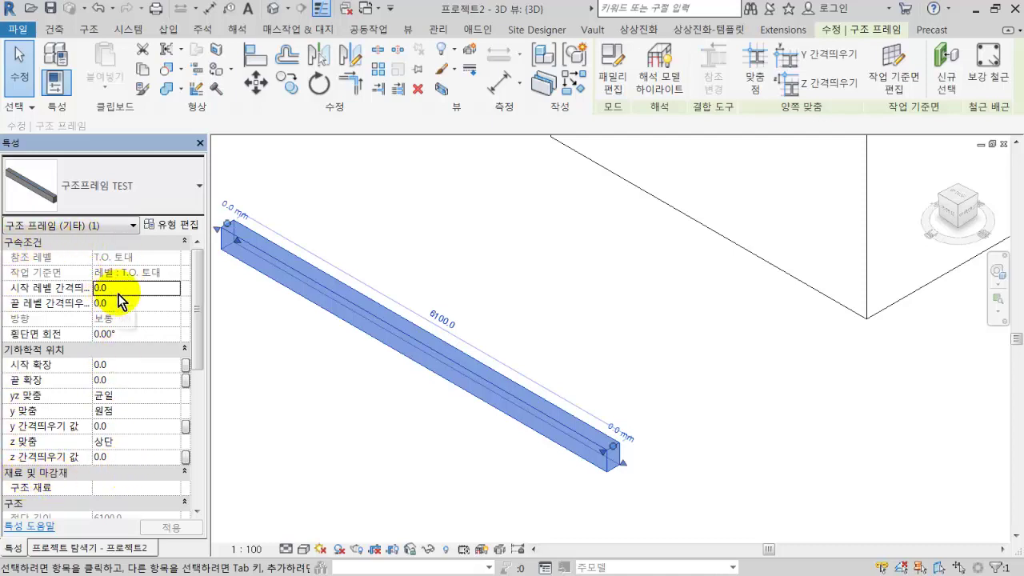
pyautogui.moveTo(202, 307); pyautogui.dragTo(192, 356)
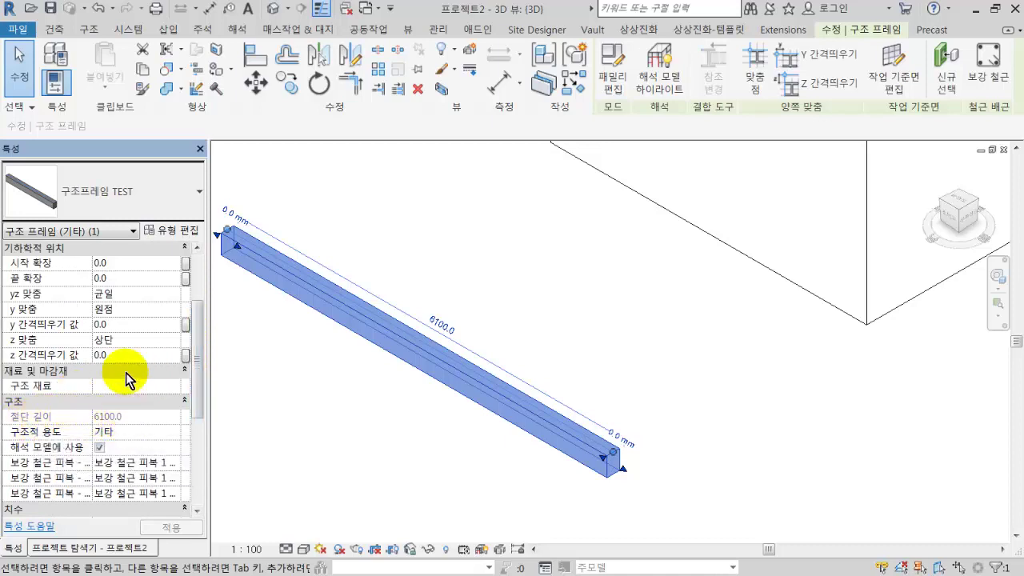
pyautogui.click(171, 232)
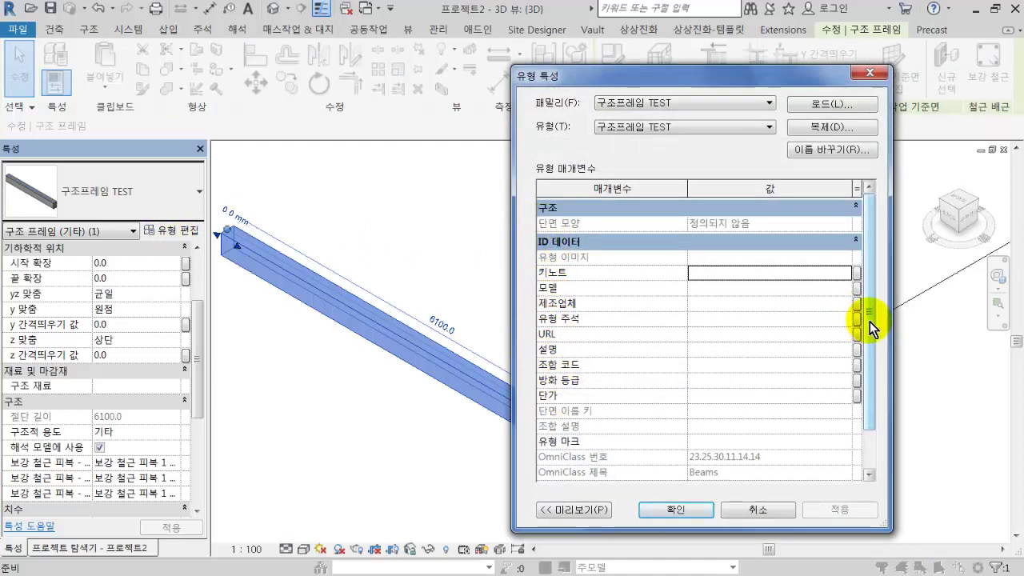
pyautogui.scroll(-2, 857, 344)
pyautogui.scroll(2, 855, 384)
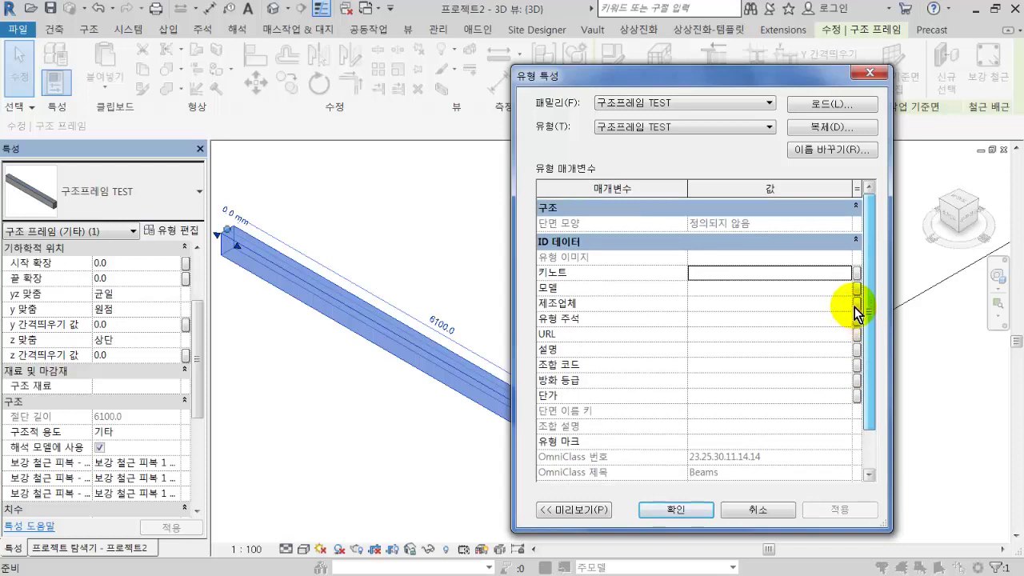
pyautogui.press('Escape')
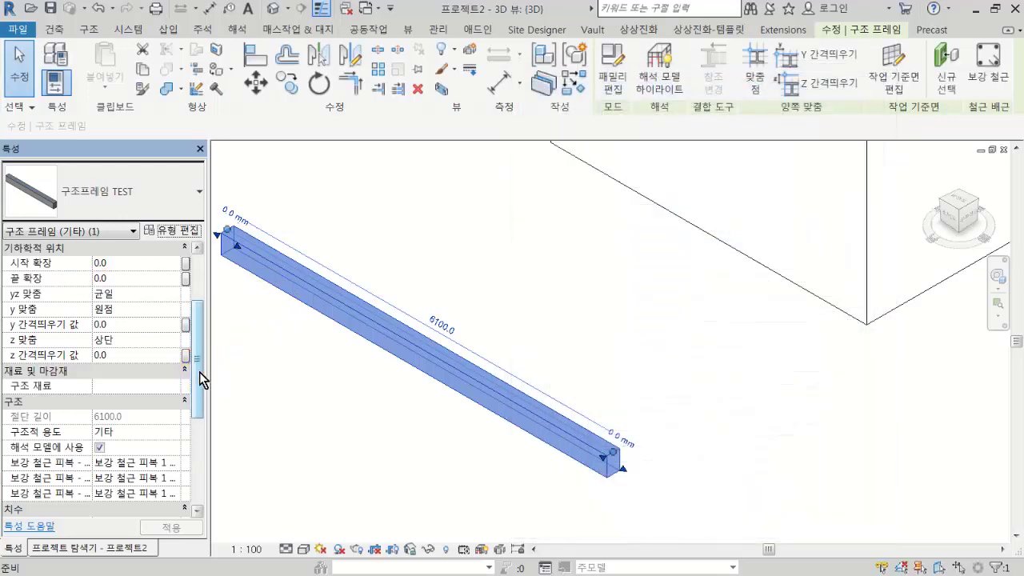
pyautogui.moveTo(199, 372); pyautogui.dragTo(200, 424)
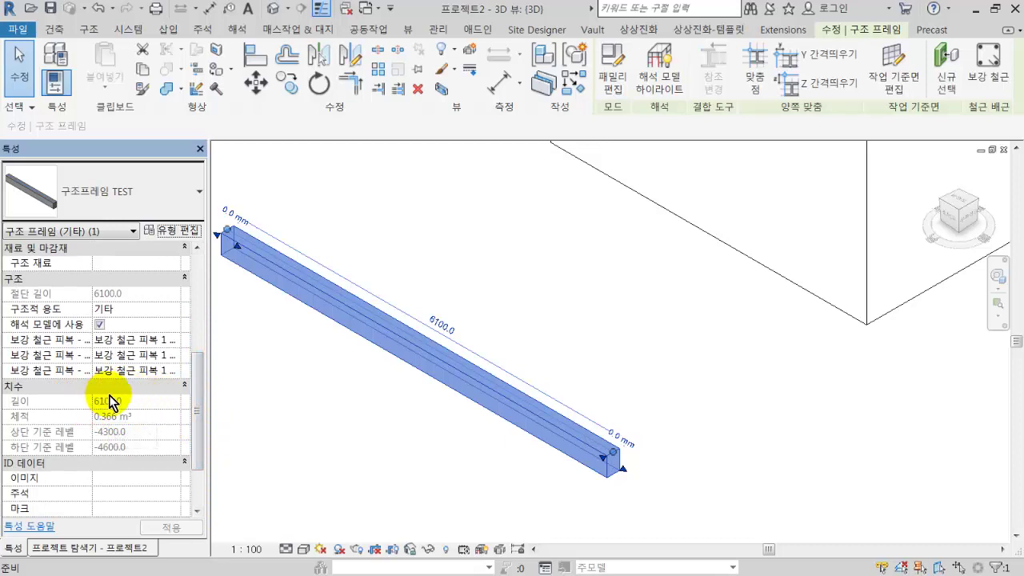
# Open the placed beam's family for editing and examine its 길이 dimension and its family type parameters
pyautogui.doubleClick(354, 308)
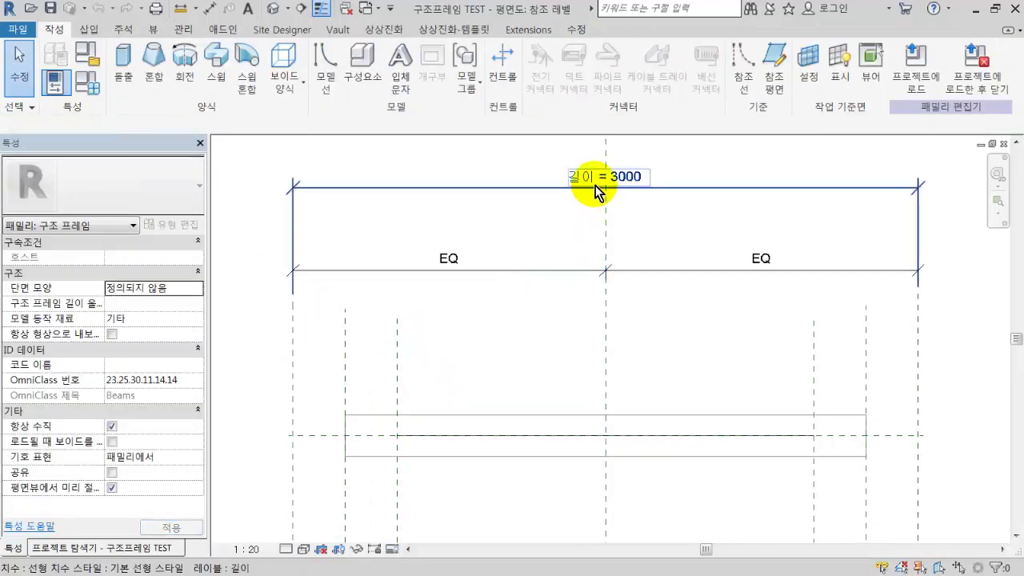
pyautogui.click(599, 189)
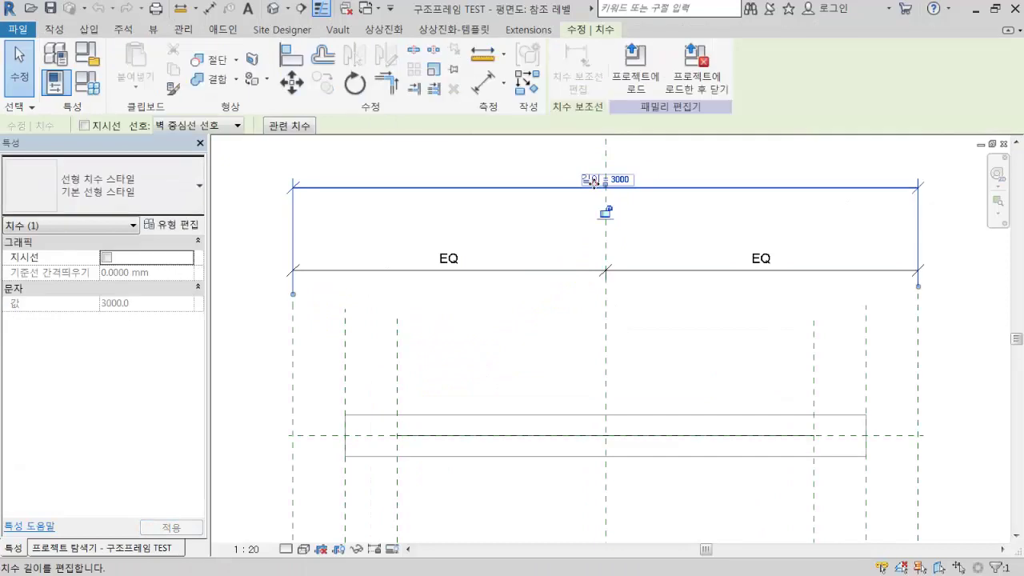
pyautogui.click(498, 200)
pyautogui.click(499, 193)
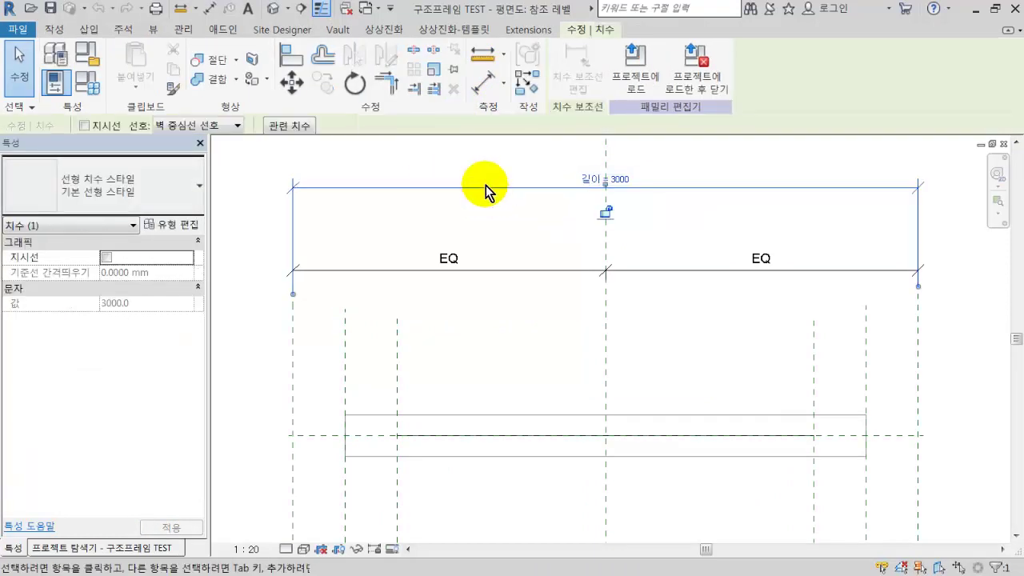
pyautogui.press('Escape')
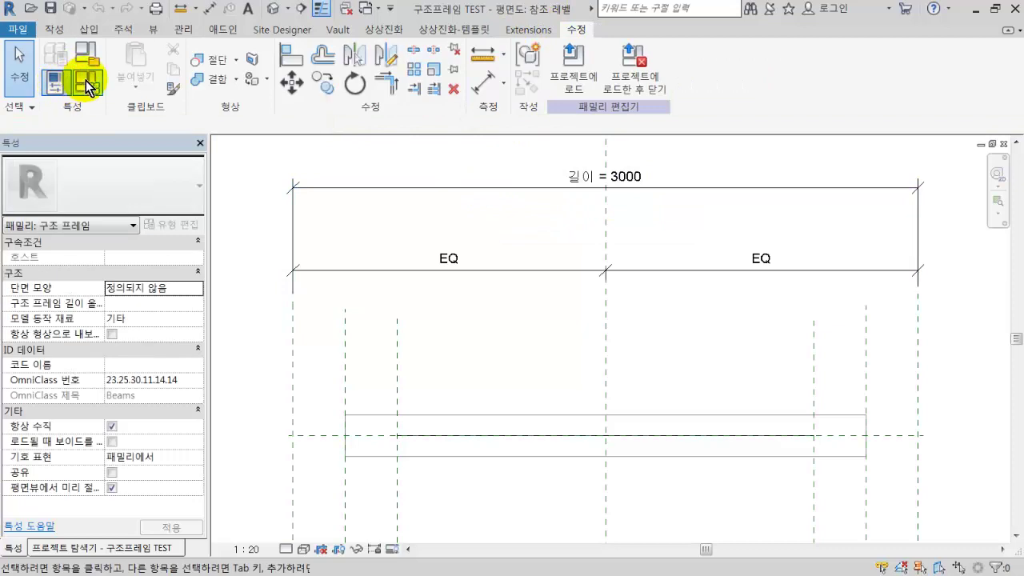
pyautogui.click(85, 80)
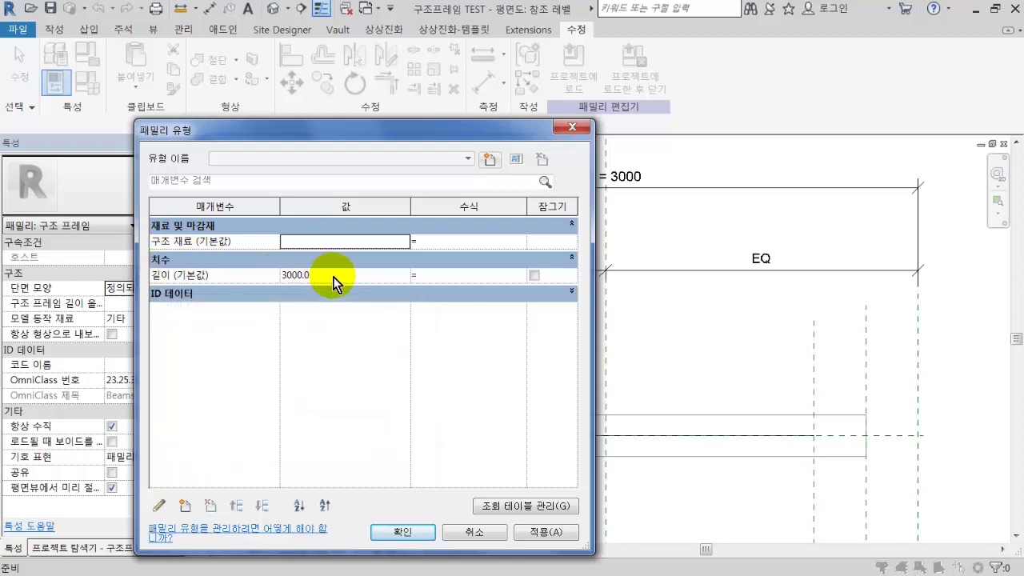
pyautogui.press('Return')
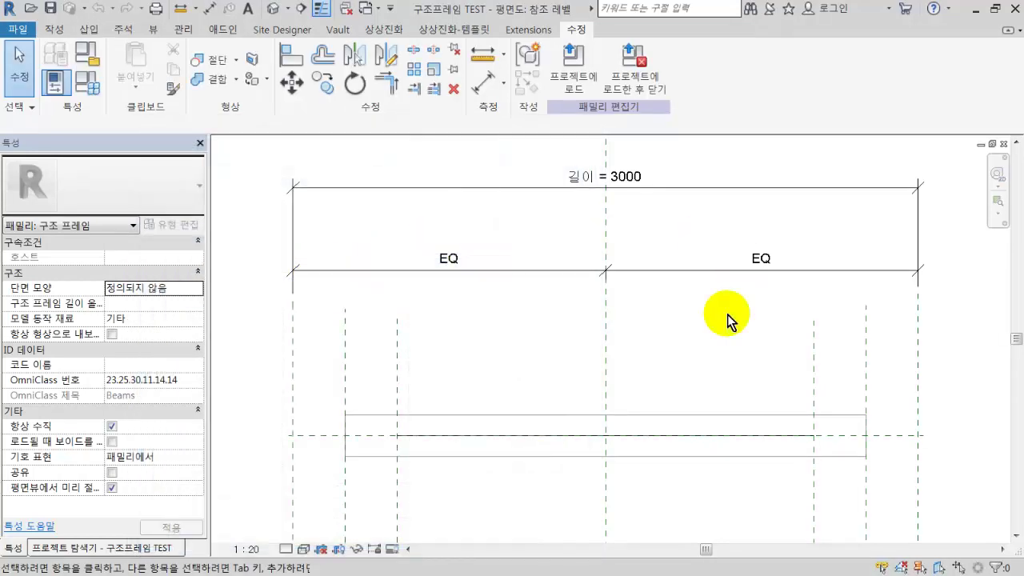
# Examine the family's back and right elevations and select the rectangular beam extrusion in the right elevation
pyautogui.click(62, 550)
pyautogui.doubleClick(52, 219)
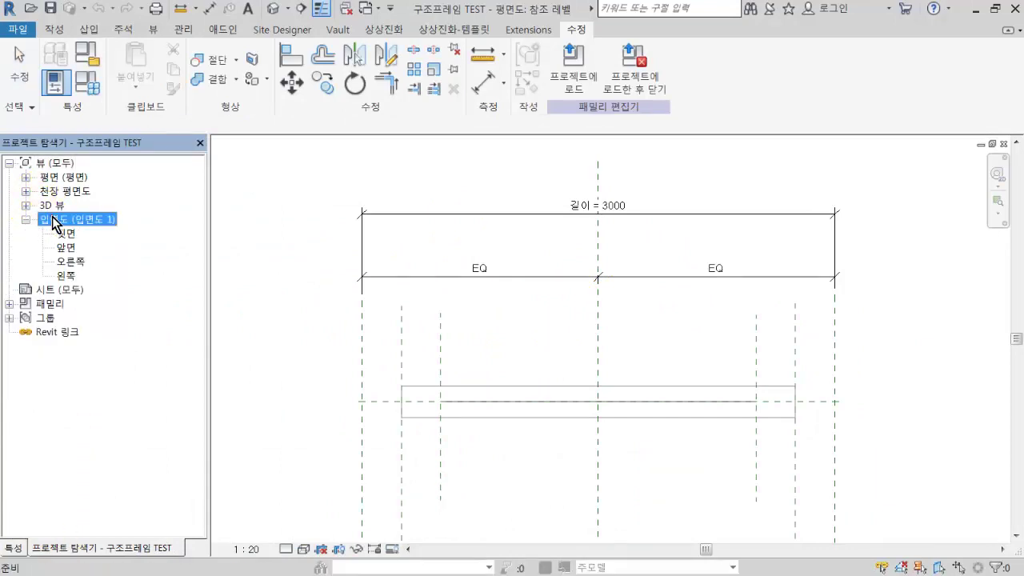
pyautogui.doubleClick(69, 233)
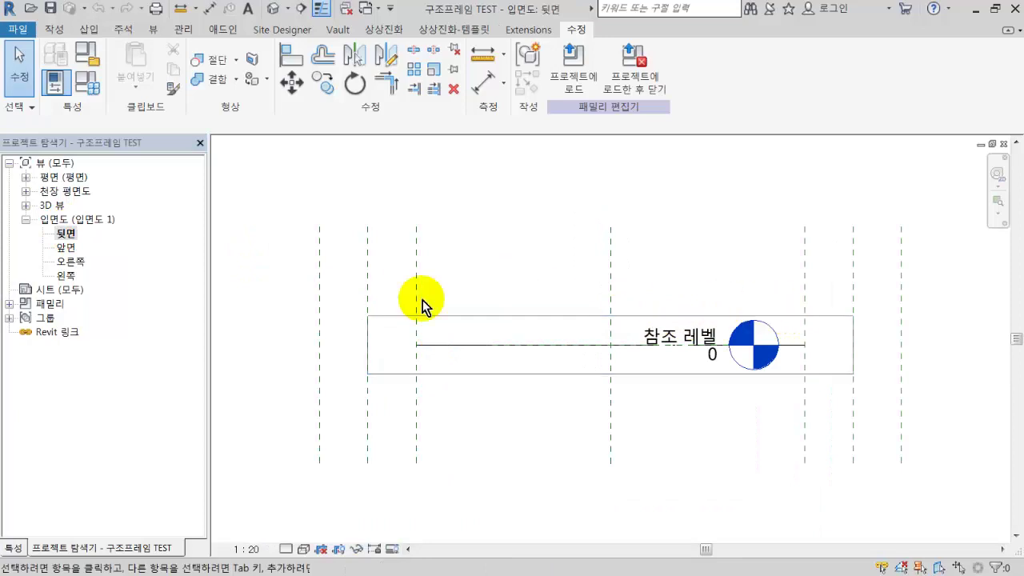
pyautogui.doubleClick(67, 262)
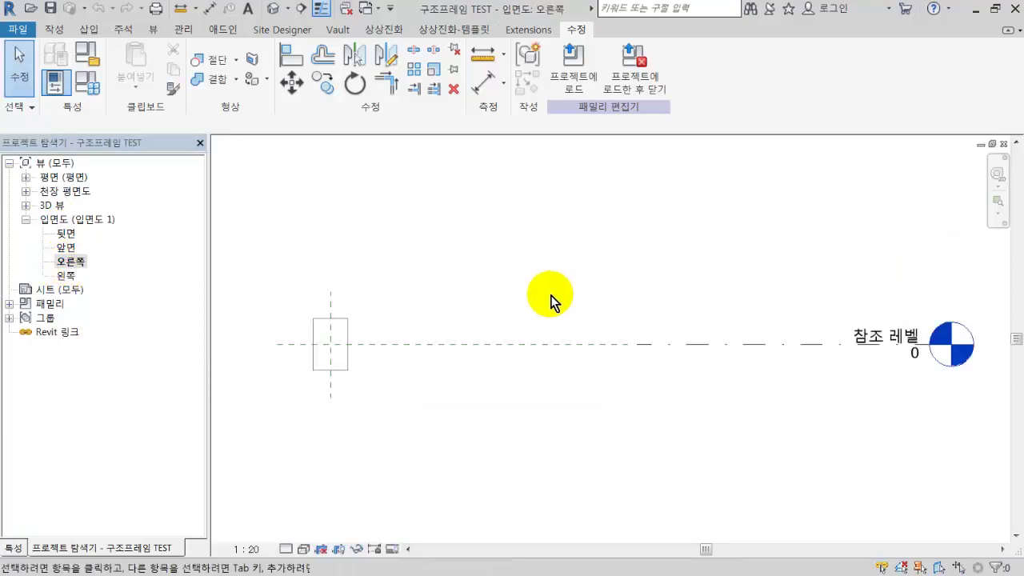
pyautogui.scroll(5, 331, 359)
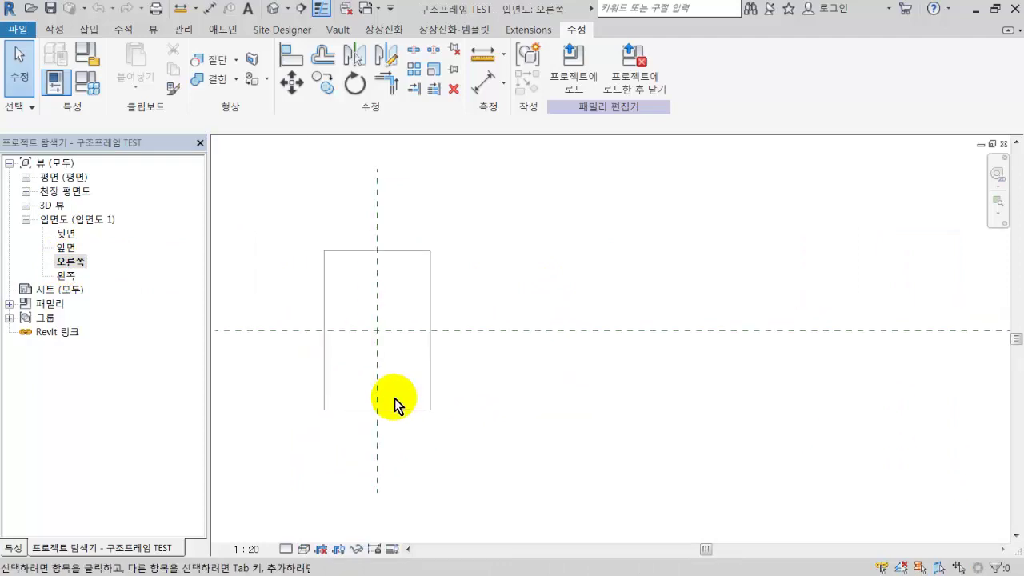
pyautogui.click(427, 391)
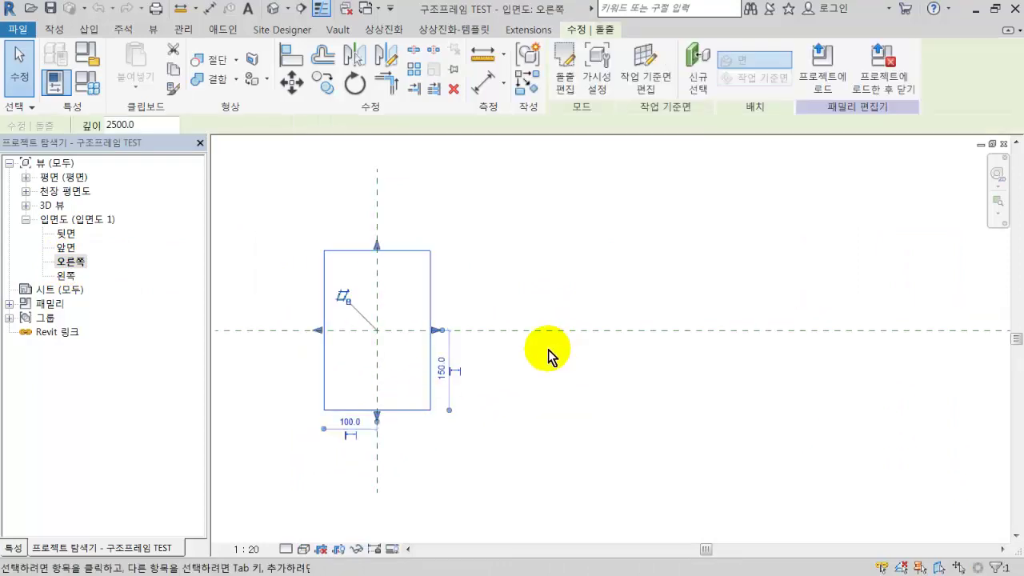
# Open the rectangular beam extrusion's profile sketch for editing in the right elevation
pyautogui.scroll(-3, 544, 354)
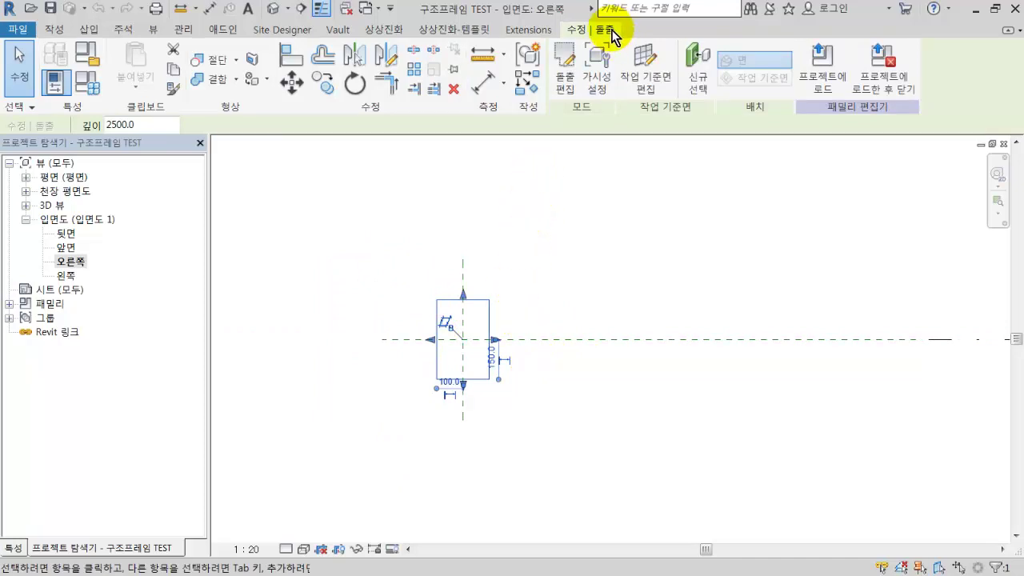
pyautogui.press('Escape')
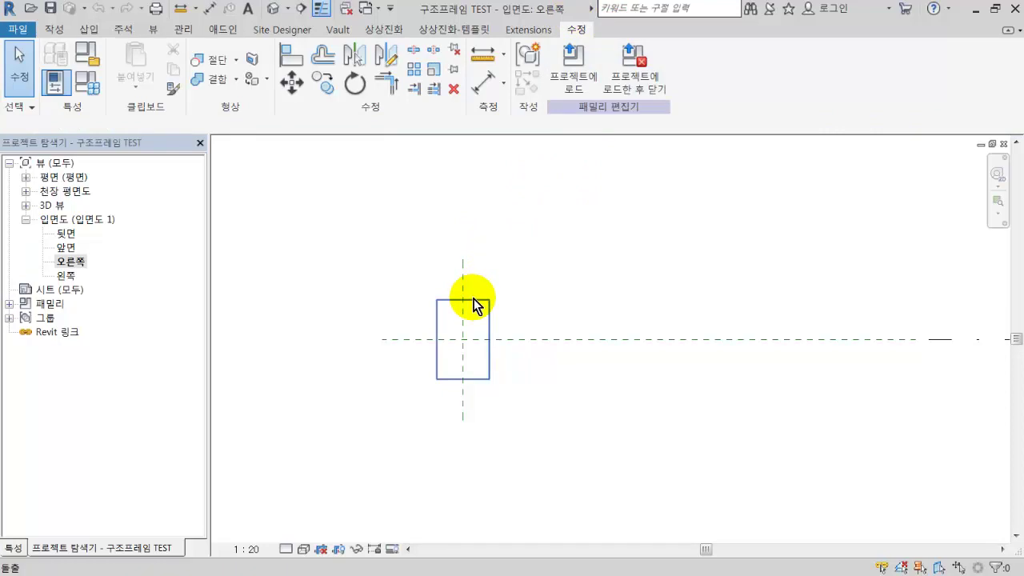
pyautogui.doubleClick(474, 299)
pyautogui.scroll(3, 491, 328)
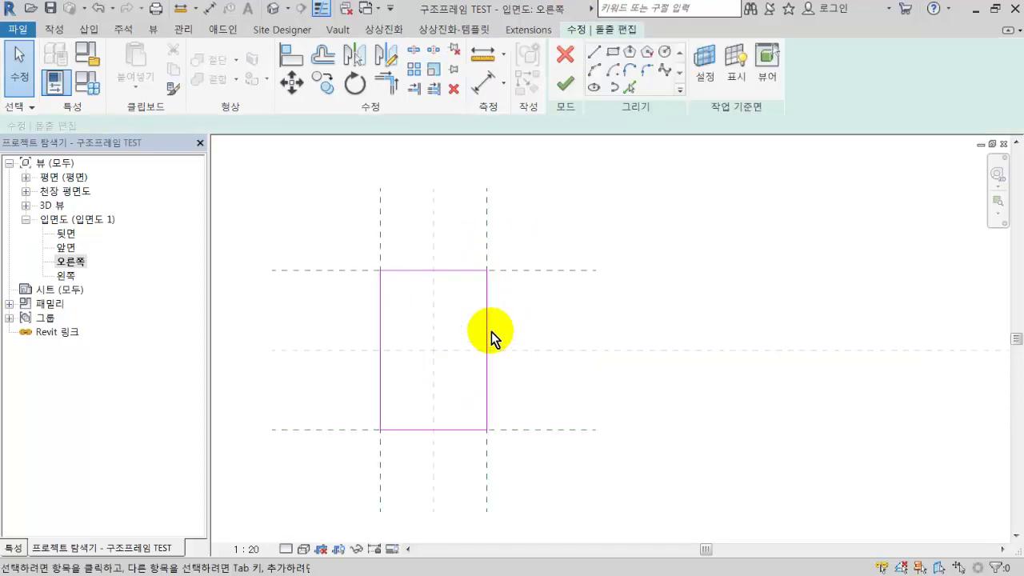
# Try moving the profile's upper reference plane upward, and undo the move
pyautogui.click(519, 273)
pyautogui.click(520, 267)
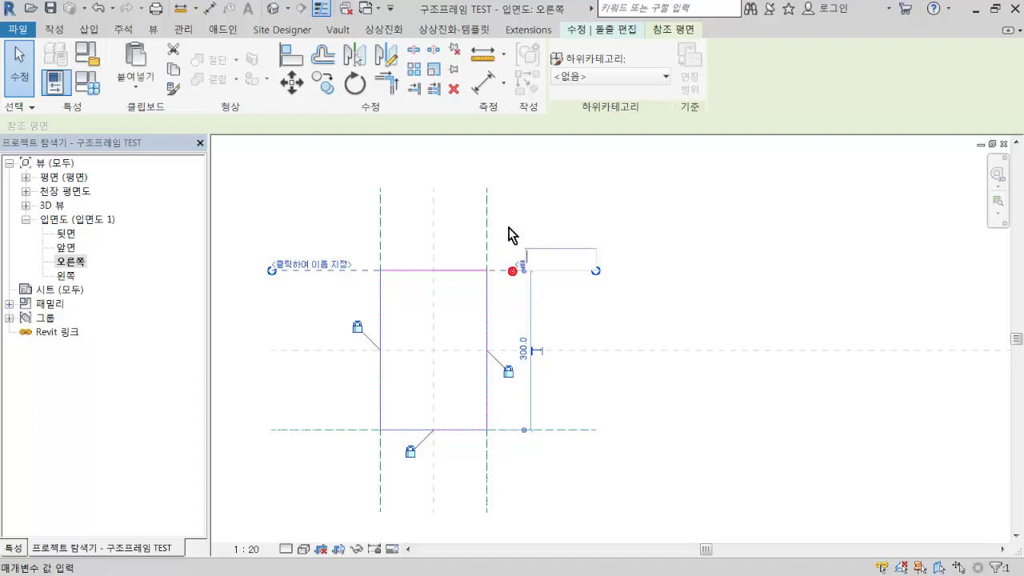
pyautogui.click(505, 269)
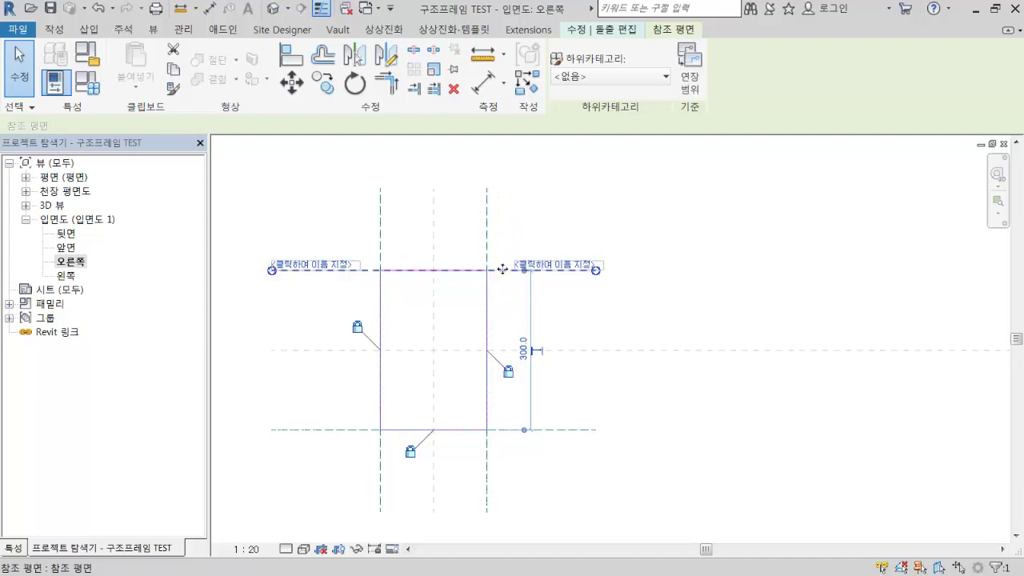
pyautogui.moveTo(502, 270)
pyautogui.mouseDown()
pyautogui.moveTo(500, 229)
pyautogui.moveTo(498, 296)
pyautogui.moveTo(492, 240)
pyautogui.mouseUp()
pyautogui.click(492, 247)
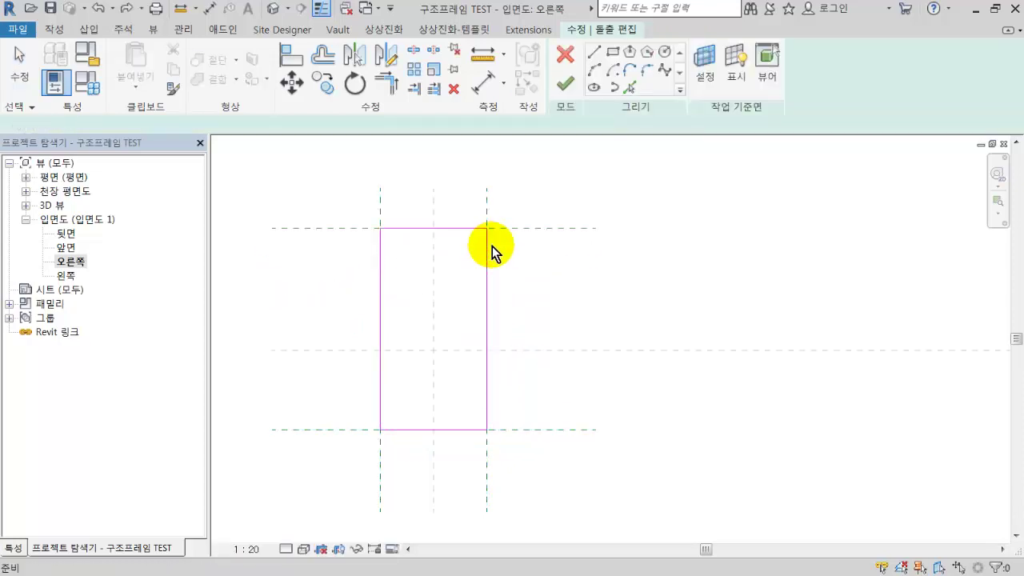
pyautogui.hotkey('ctrl', 'z')
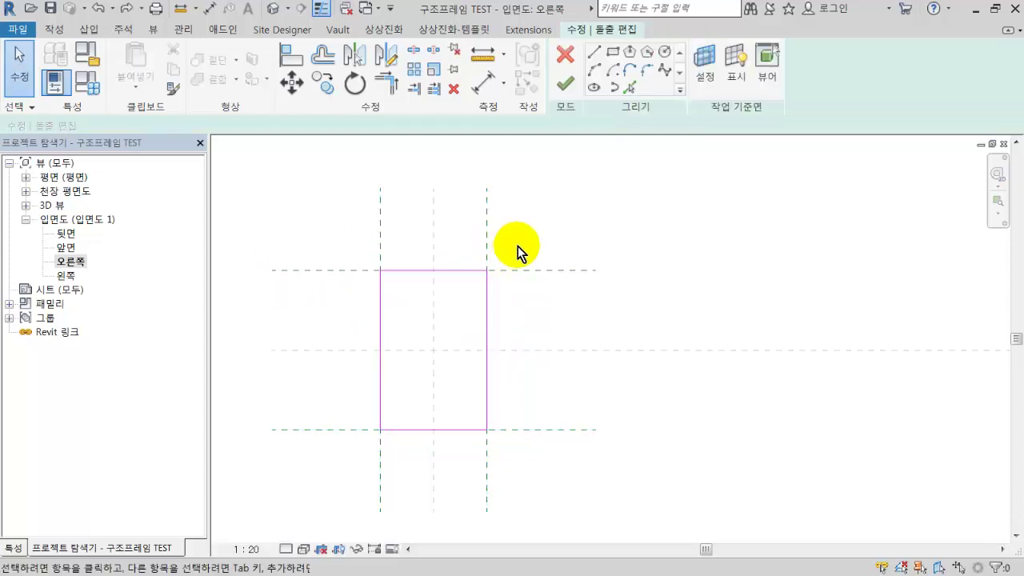
# Draw two horizontal reference planes across the profile, about 45 mm below its upper edge and about 35 mm above its lower edge
pyautogui.click(55, 30)
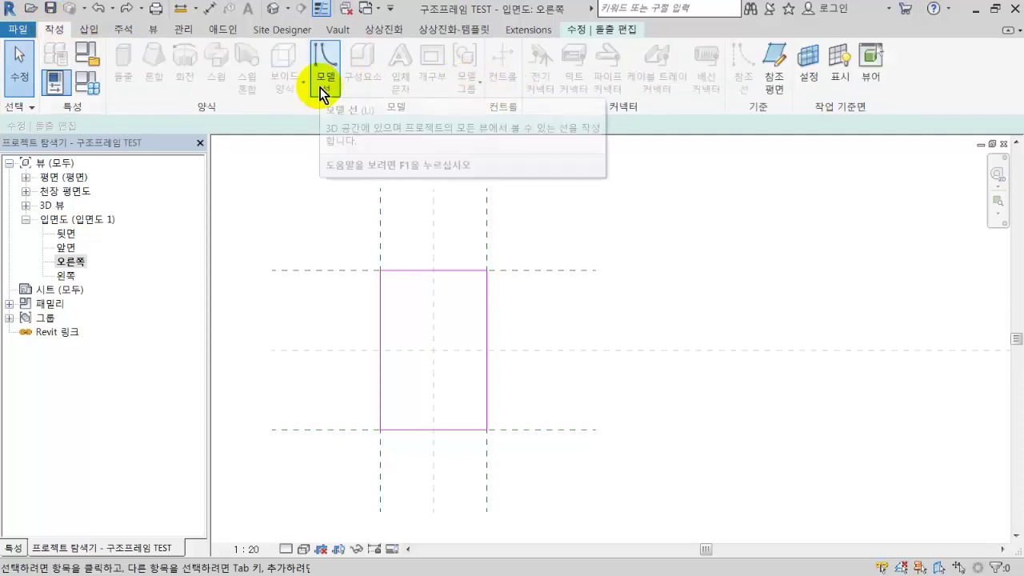
pyautogui.click(768, 68)
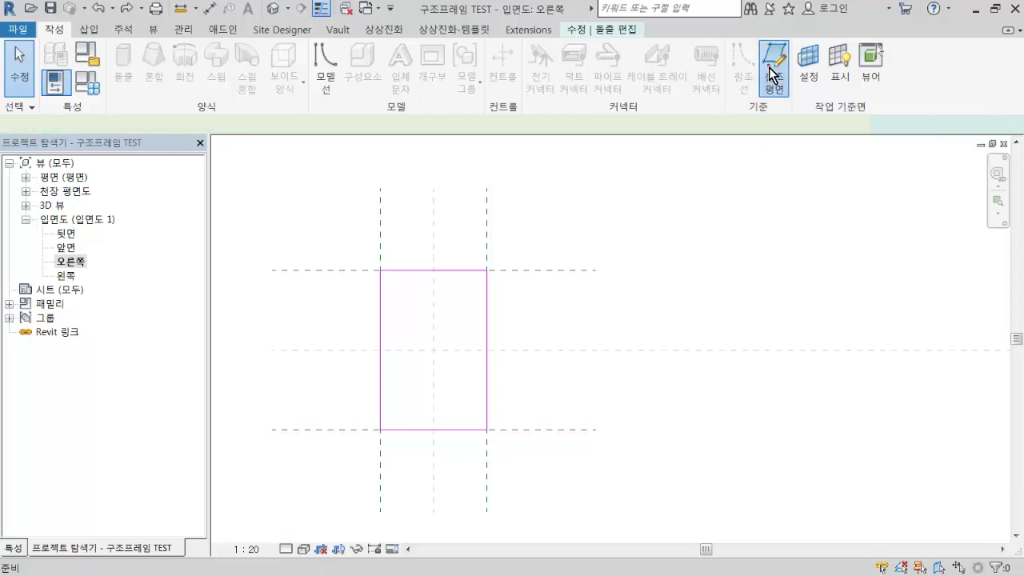
pyautogui.click(270, 294)
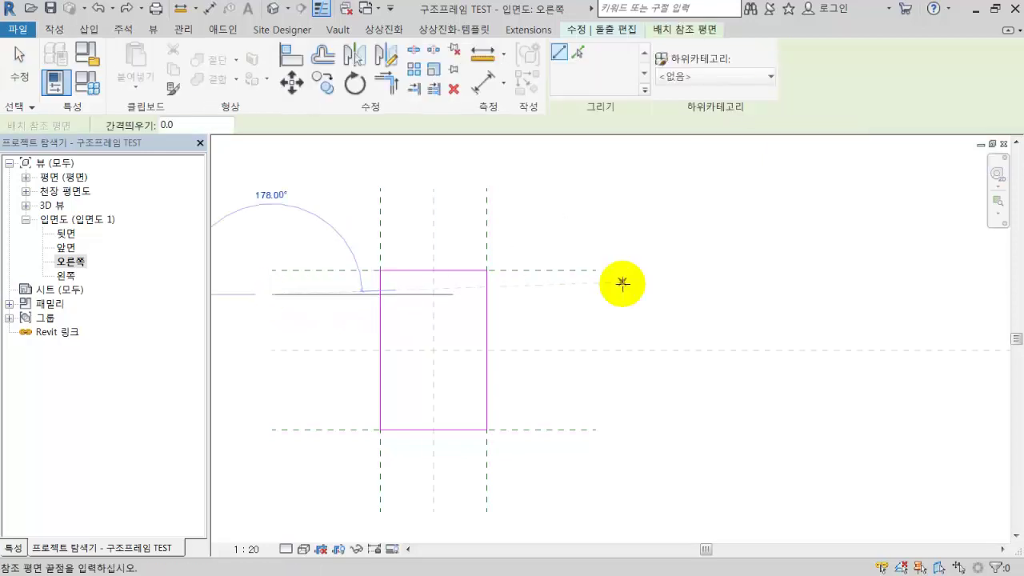
pyautogui.click(588, 295)
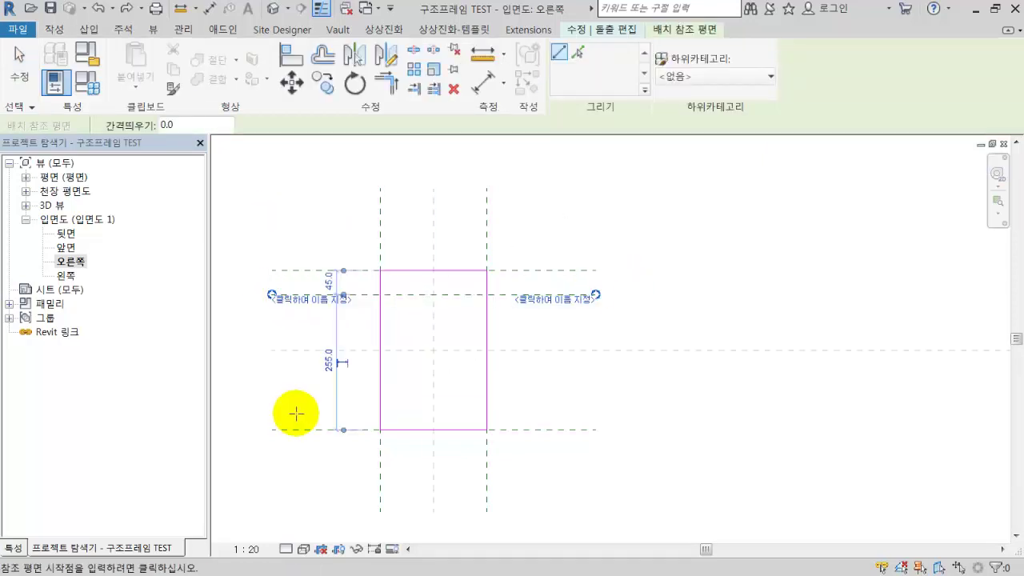
pyautogui.click(269, 412)
pyautogui.click(579, 411)
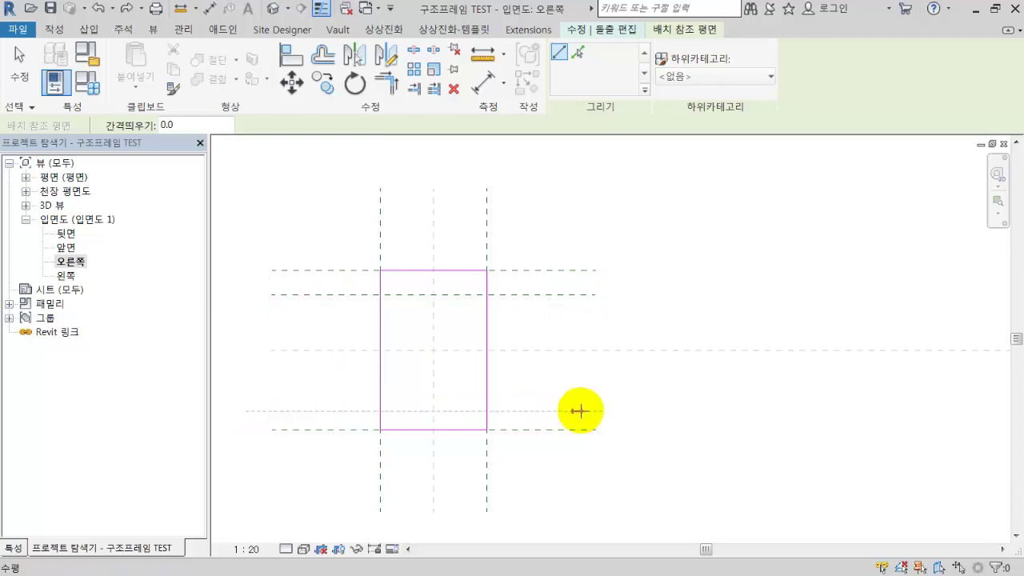
# Draw two vertical reference planes about 73 mm apart inside the profile, one on each side of the centre plane
pyautogui.moveTo(480, 320); pyautogui.dragTo(413, 216)
pyautogui.click(415, 472)
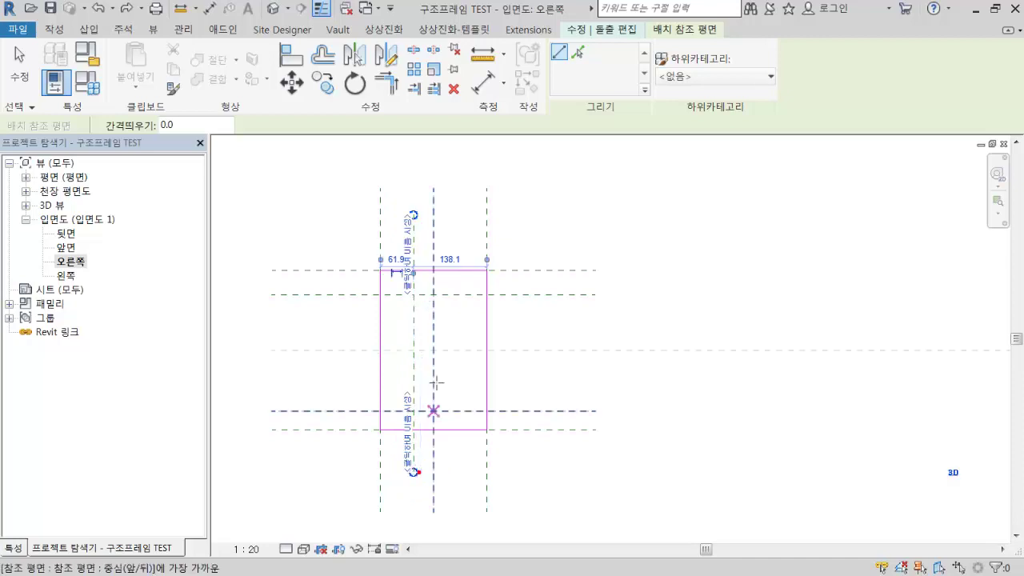
pyautogui.click(452, 215)
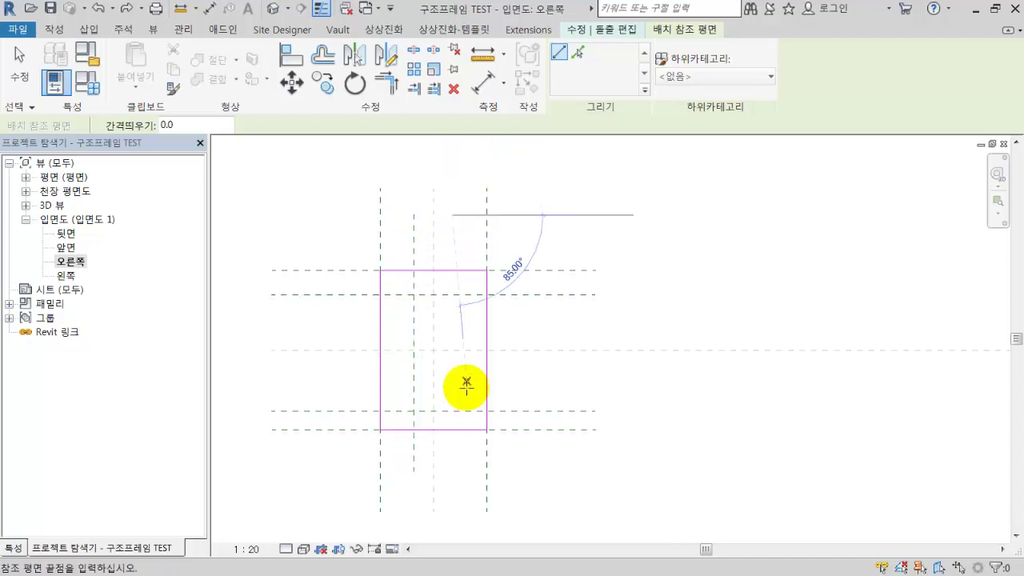
pyautogui.click(451, 474)
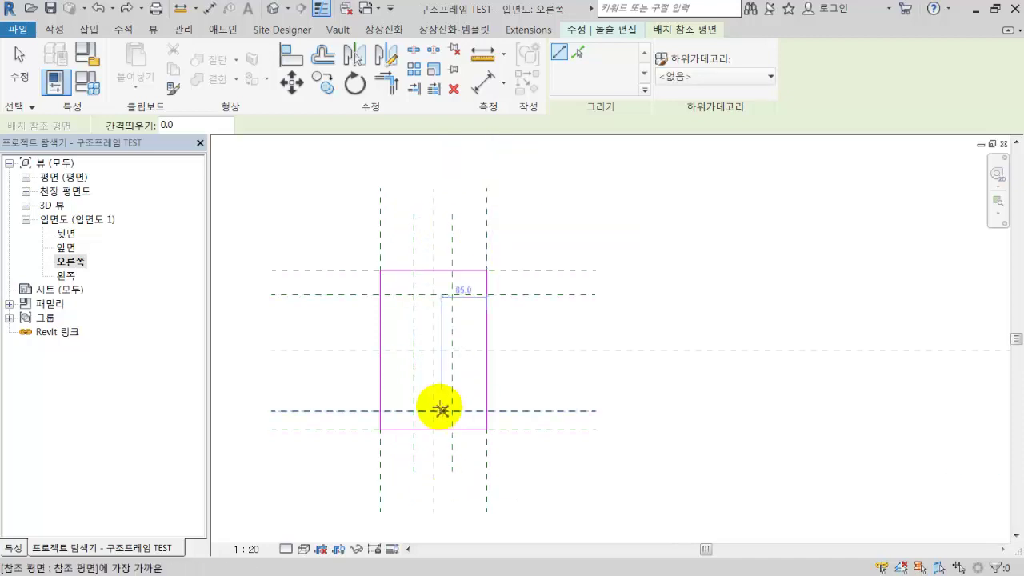
pyautogui.scroll(1, 440, 407)
pyautogui.press('Escape')
pyautogui.press('Escape')
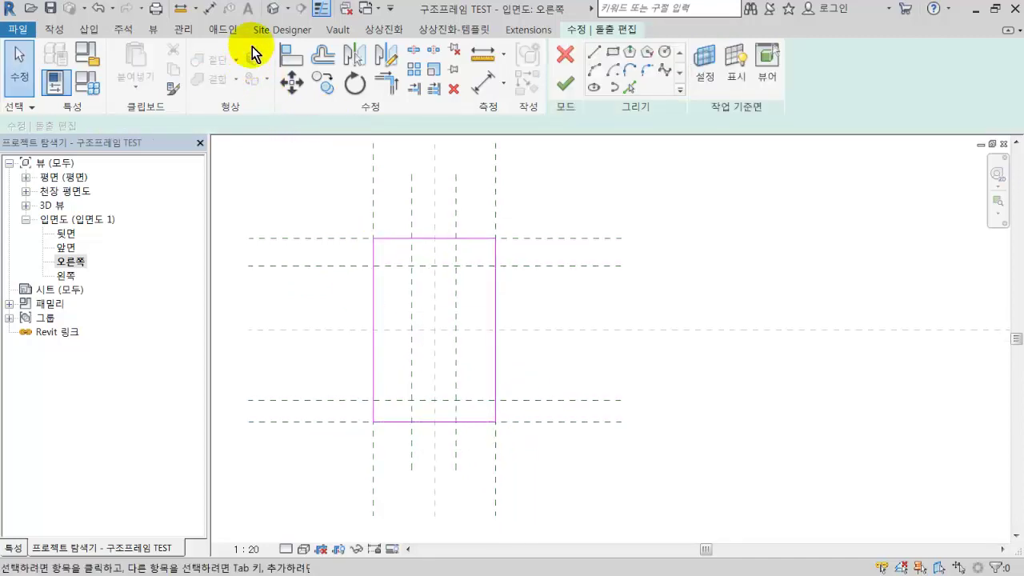
# Dimension the gap between the two upper horizontal reference planes and the gap between the two lower ones, beside the profile
pyautogui.click(212, 10)
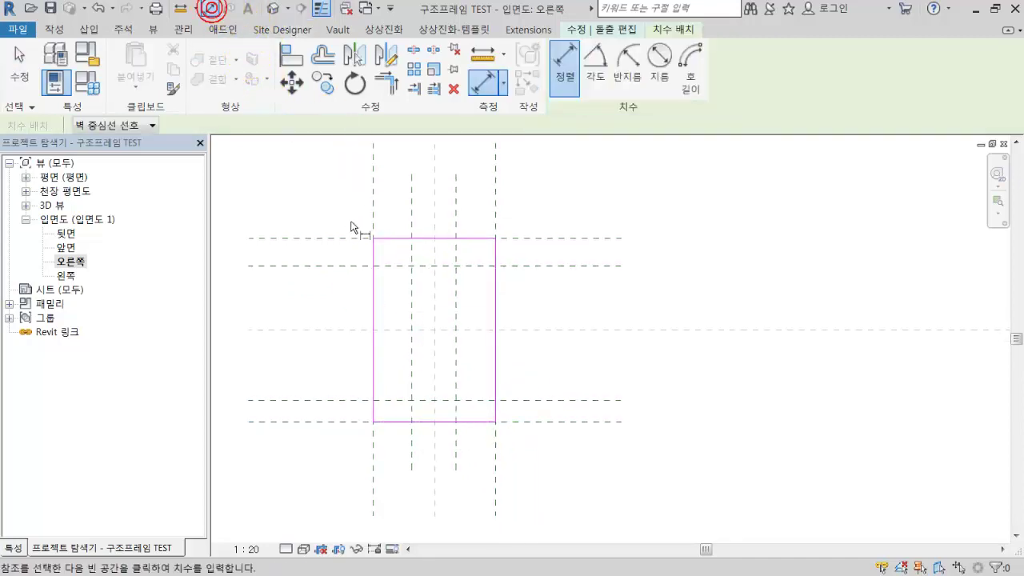
pyautogui.click(316, 240)
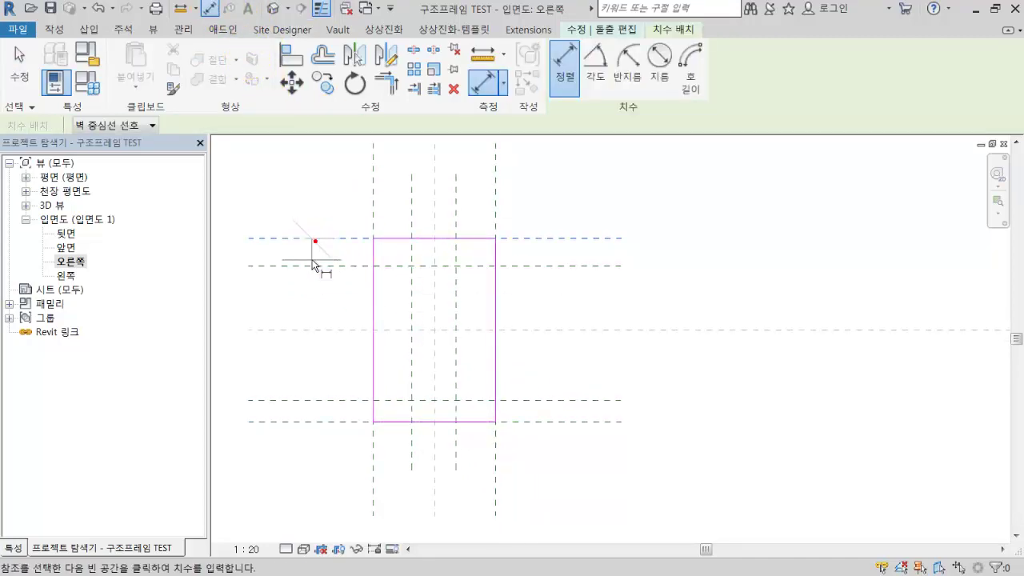
pyautogui.click(310, 266)
pyautogui.scroll(1, 263, 288)
pyautogui.moveTo(262, 288); pyautogui.dragTo(369, 300, button='middle')
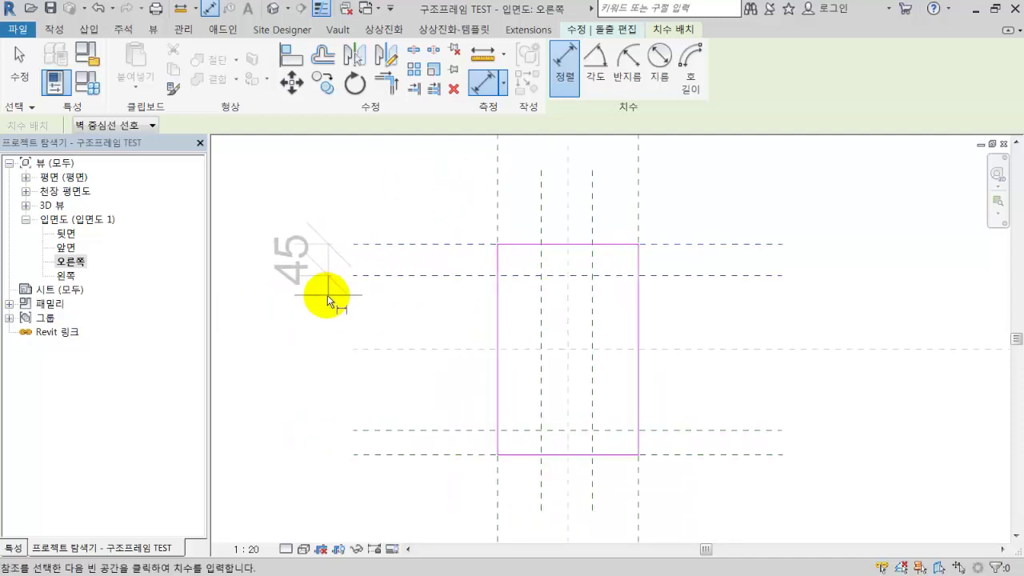
pyautogui.click(328, 295)
pyautogui.click(419, 431)
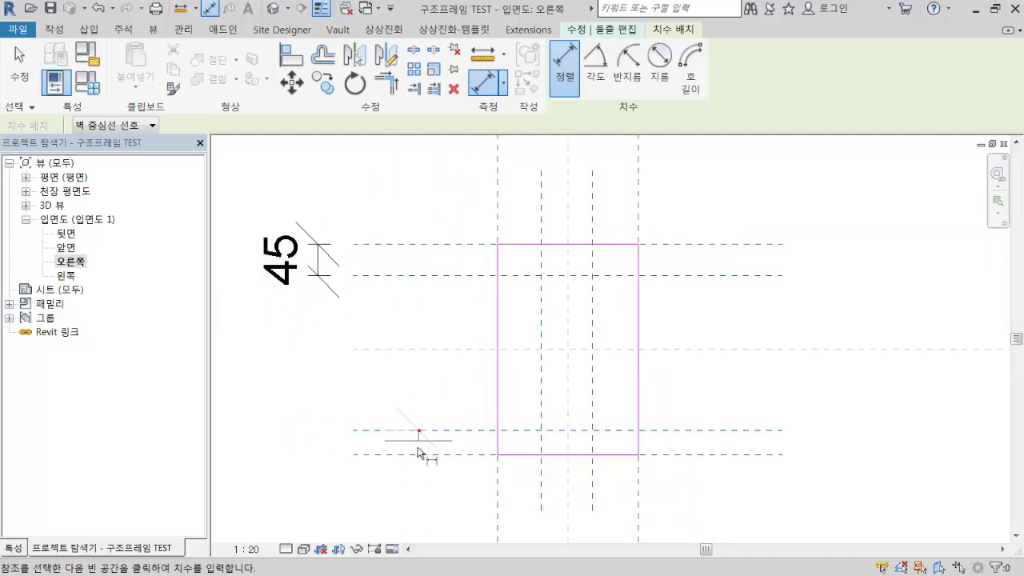
pyautogui.click(328, 462)
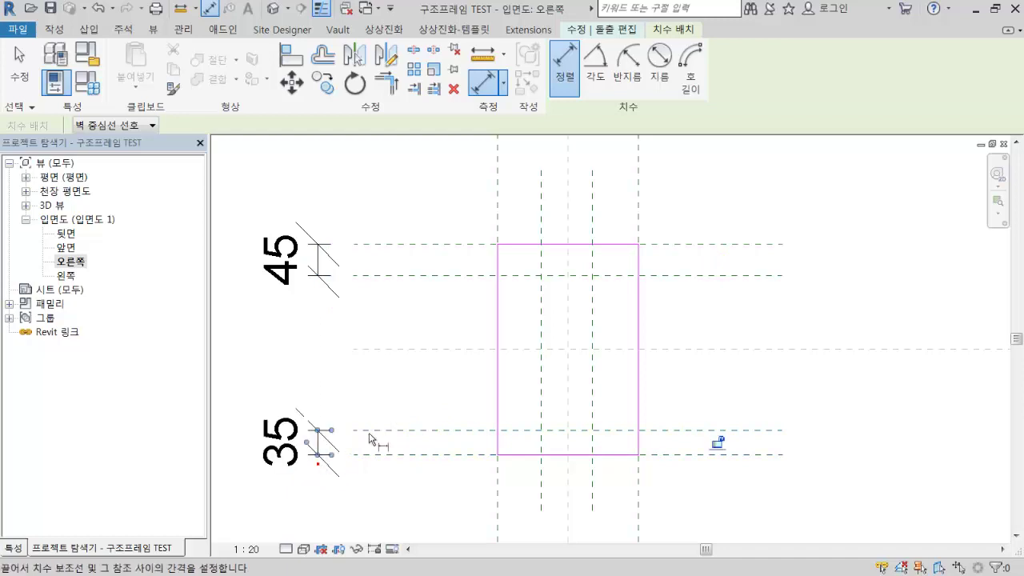
# Dimension the distance between the two inner vertical reference planes, placing the dimension above the profile
pyautogui.click(518, 329)
pyautogui.click(542, 338)
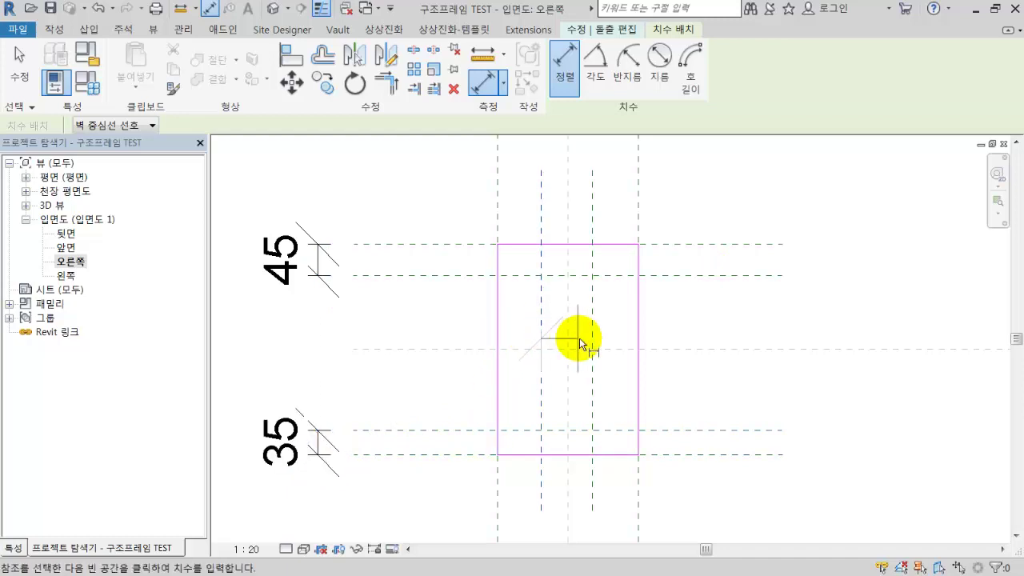
pyautogui.moveTo(588, 190); pyautogui.dragTo(557, 294, button='middle')
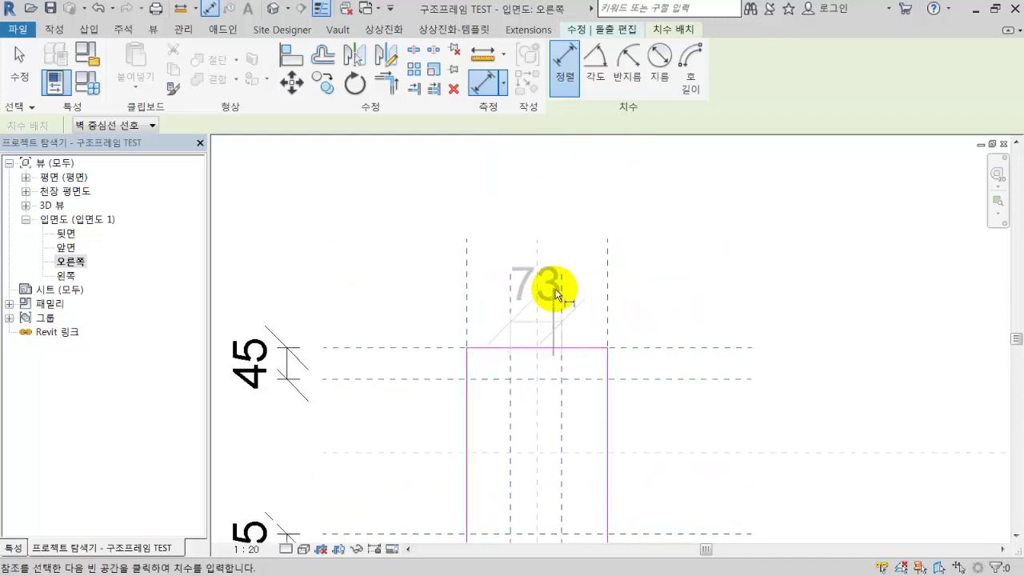
pyautogui.click(554, 206)
pyautogui.scroll(-1, 565, 288)
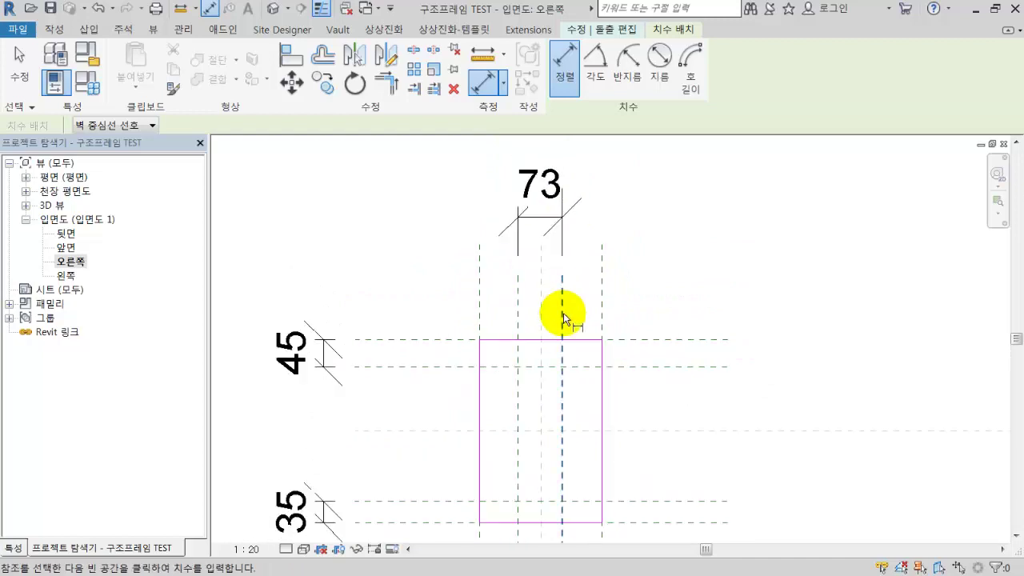
# Dimension the overall height and overall width between the profile's outer reference planes
pyautogui.click(666, 341)
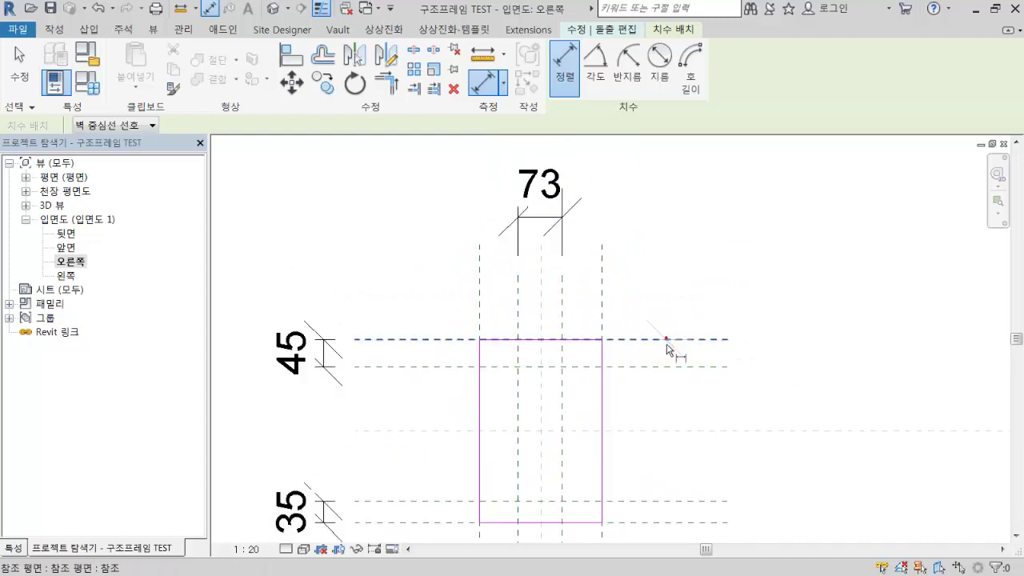
pyautogui.click(668, 525)
pyautogui.click(817, 448)
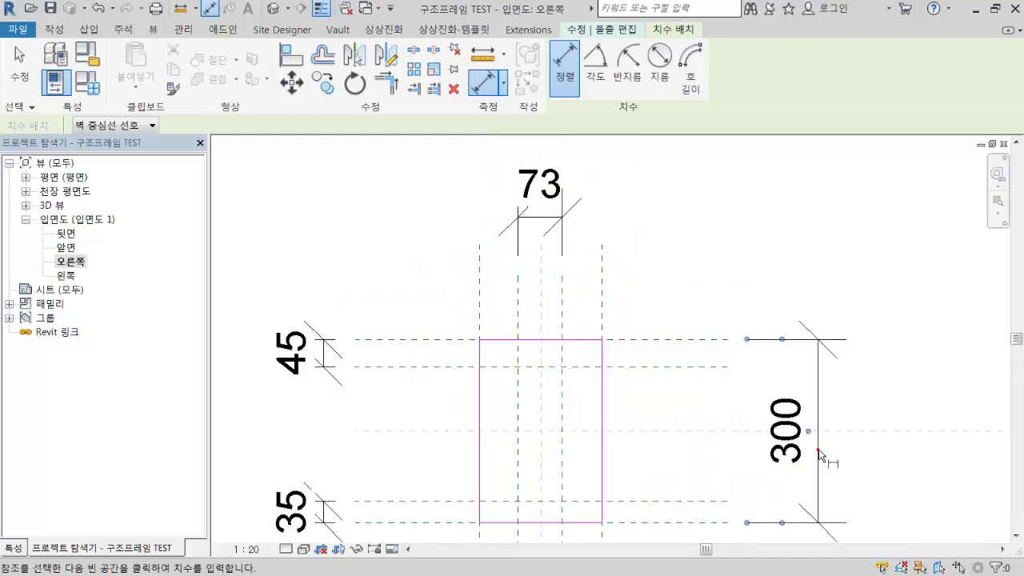
pyautogui.click(605, 310)
pyautogui.click(479, 309)
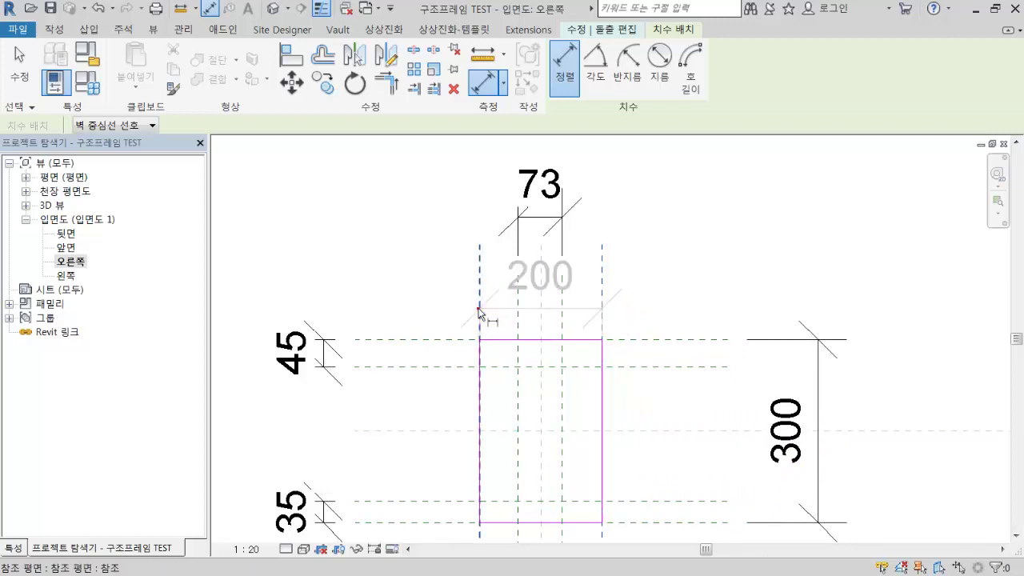
pyautogui.moveTo(505, 390); pyautogui.dragTo(480, 234, button='middle')
pyautogui.click(489, 505)
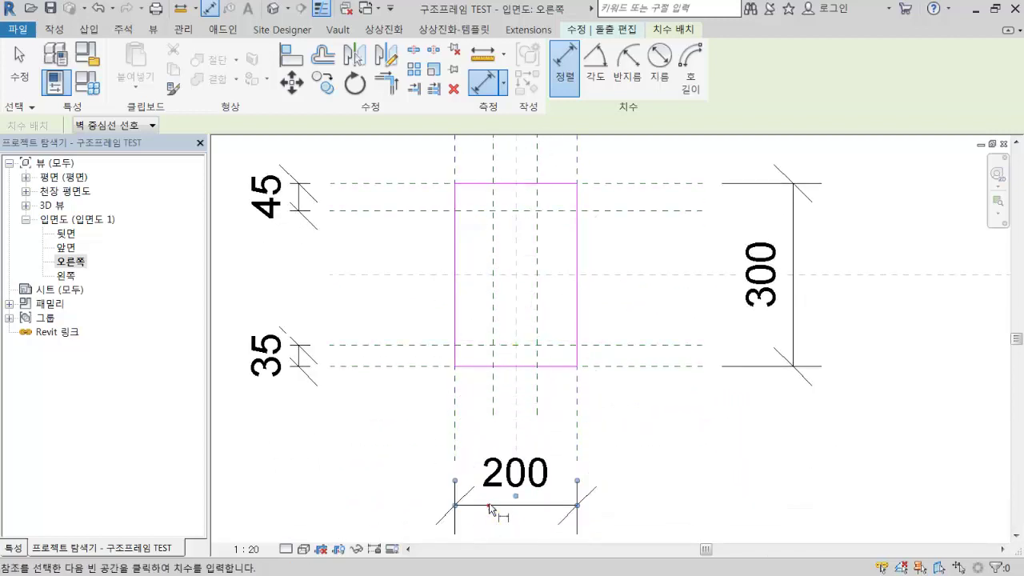
pyautogui.scroll(-3, 536, 416)
pyautogui.scroll(1, 564, 364)
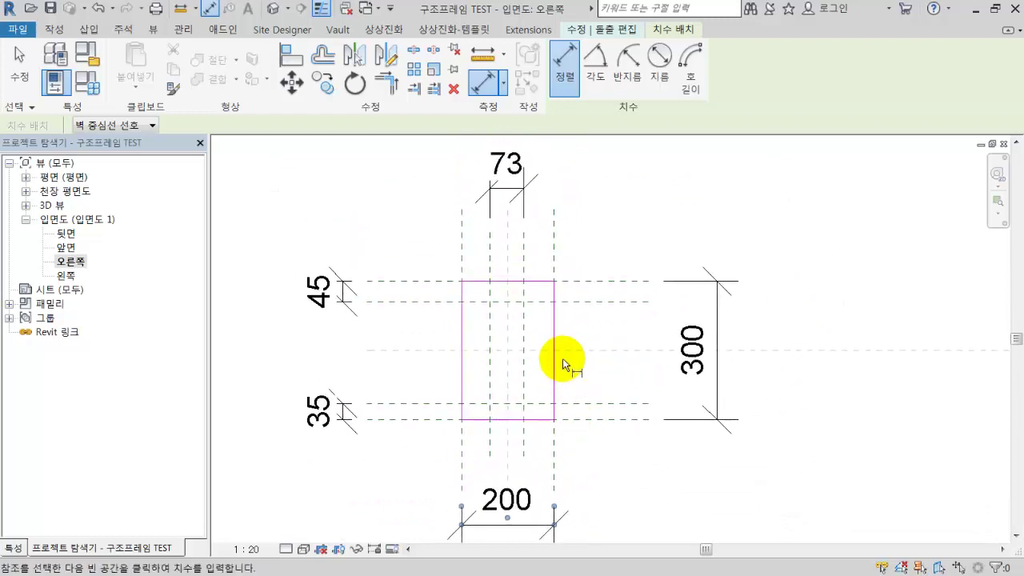
pyautogui.scroll(1, 539, 309)
pyautogui.press('Escape')
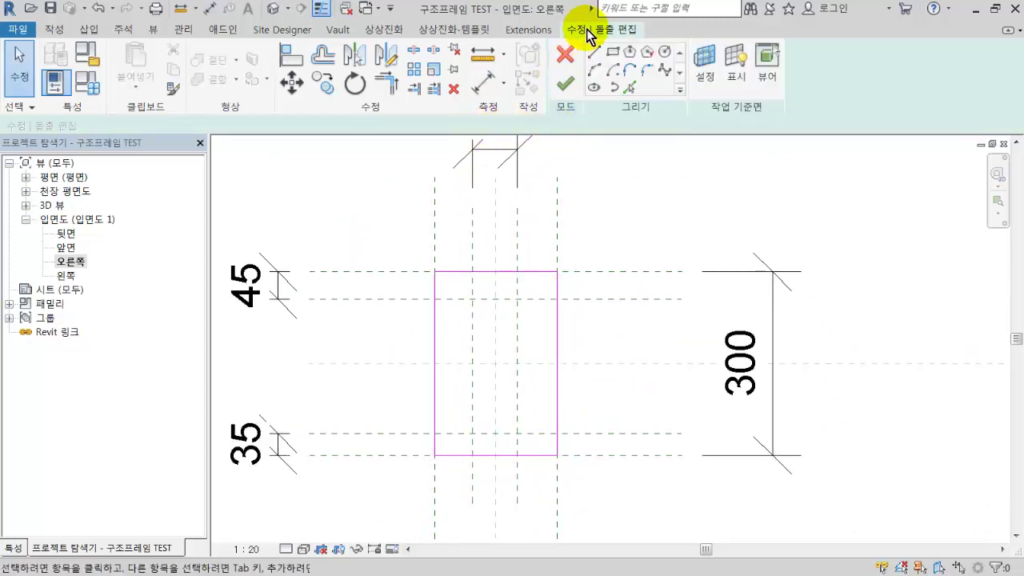
# Create sketch lines on the two inner horizontal and two inner vertical reference planes with Pick Lines
pyautogui.click(632, 85)
pyautogui.click(490, 300)
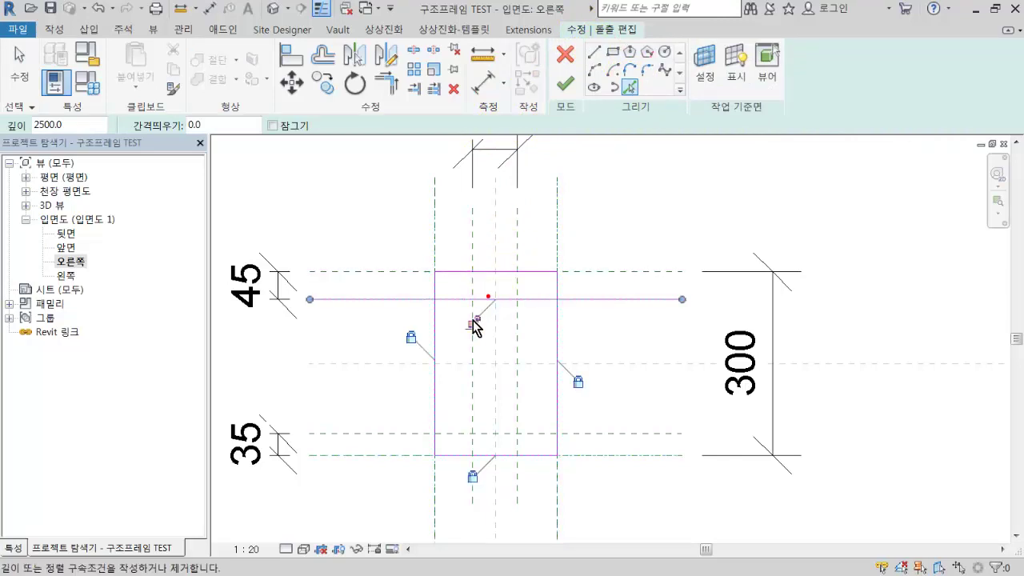
pyautogui.click(473, 343)
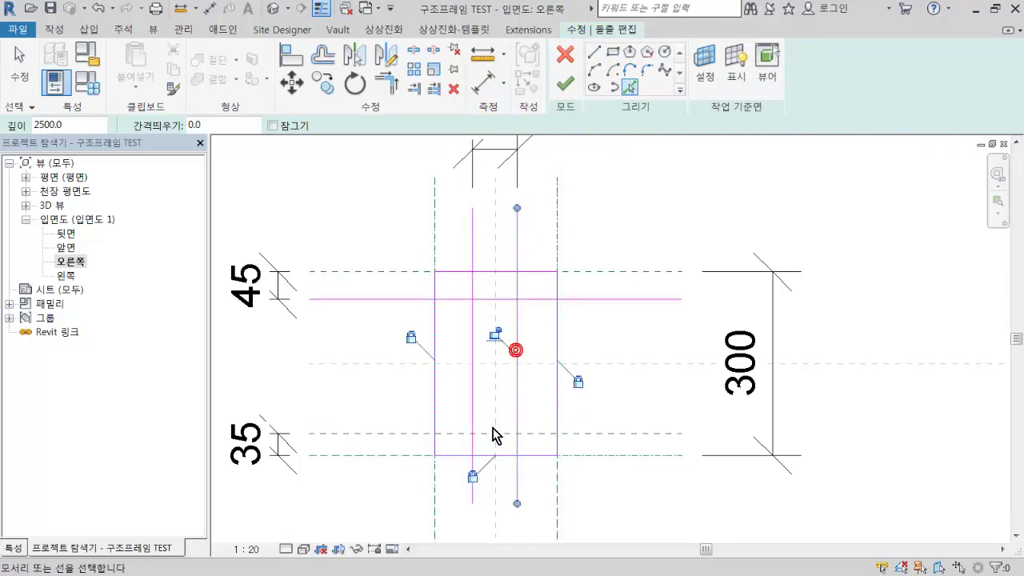
pyautogui.click(530, 434)
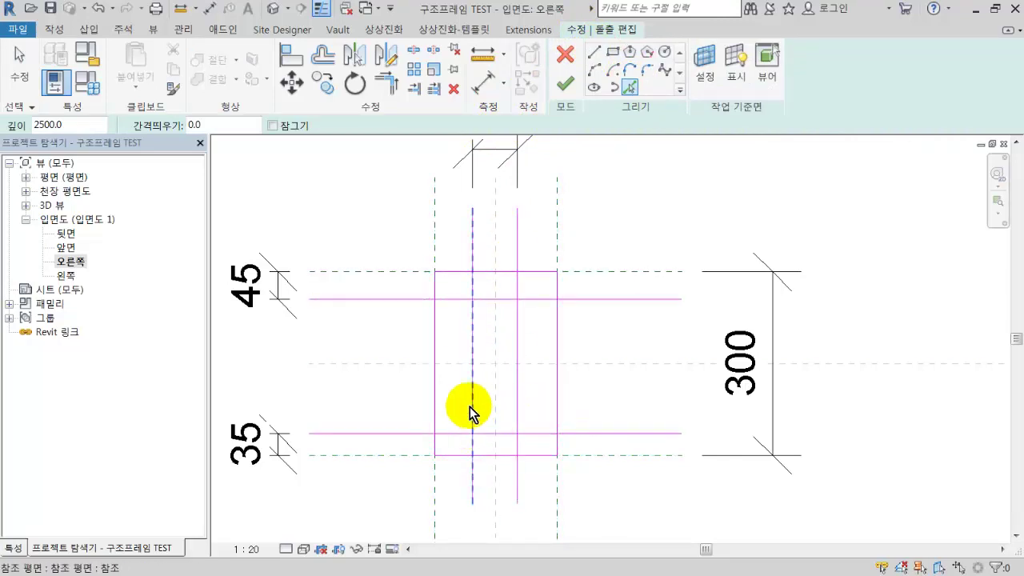
# Split the two vertical outer sides of the rectangular profile between the inner horizontal lines
pyautogui.press('s')
pyautogui.press('l')
pyautogui.click(434, 380)
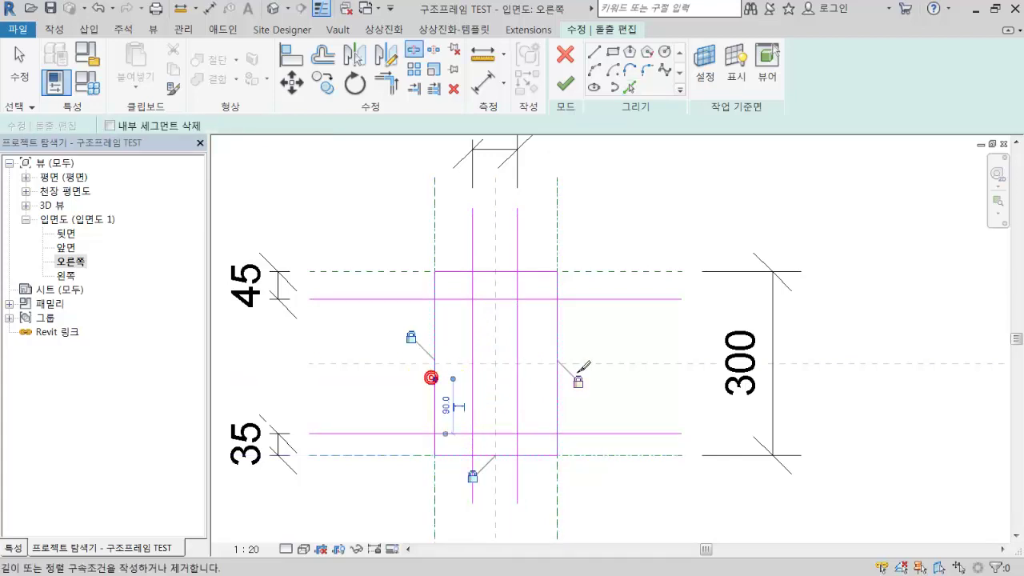
pyautogui.click(558, 348)
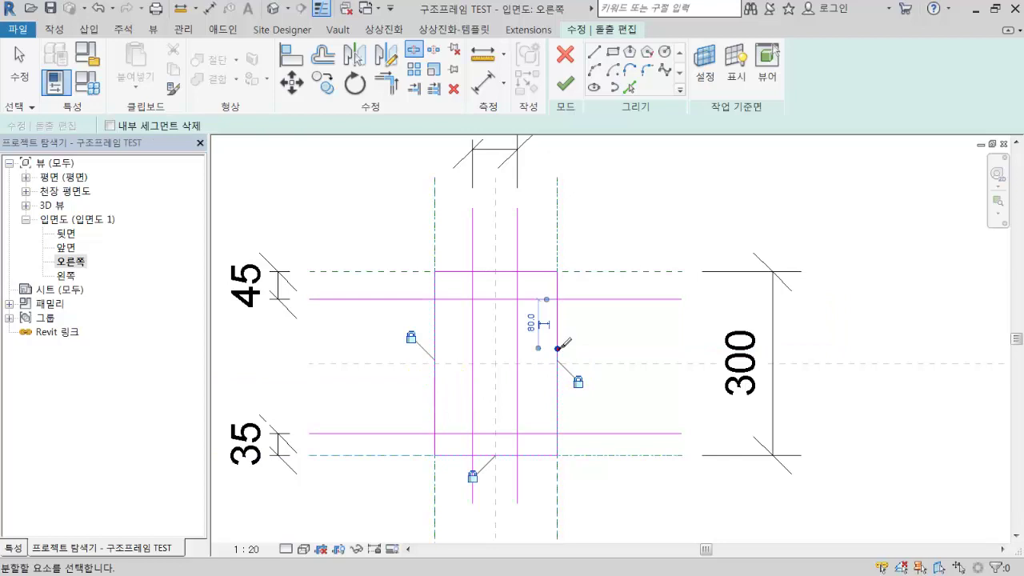
# Split the two inner horizontal sketch lines within the web area and trim the lines into corners along the profile's left side
pyautogui.click(484, 298)
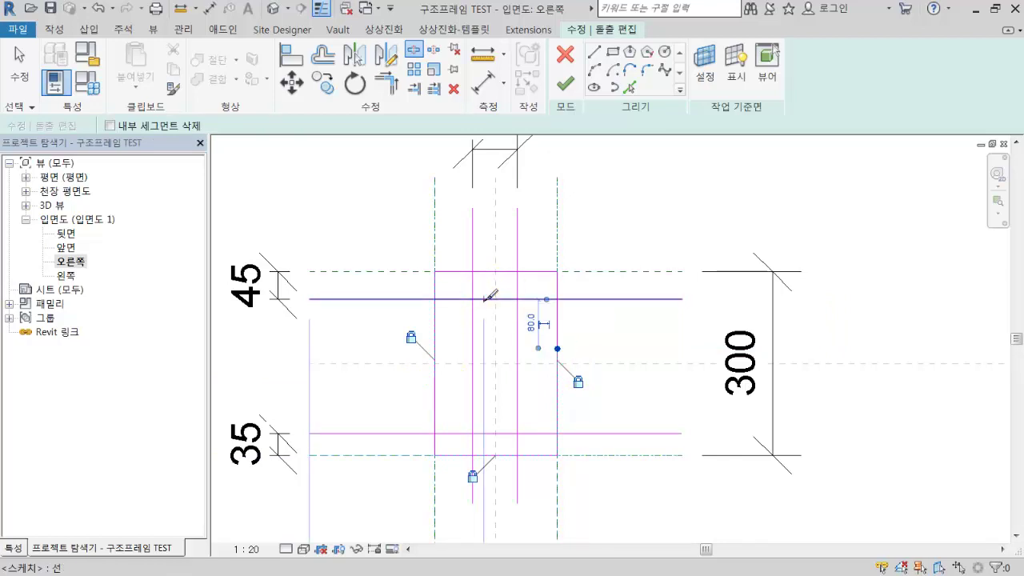
pyautogui.click(500, 434)
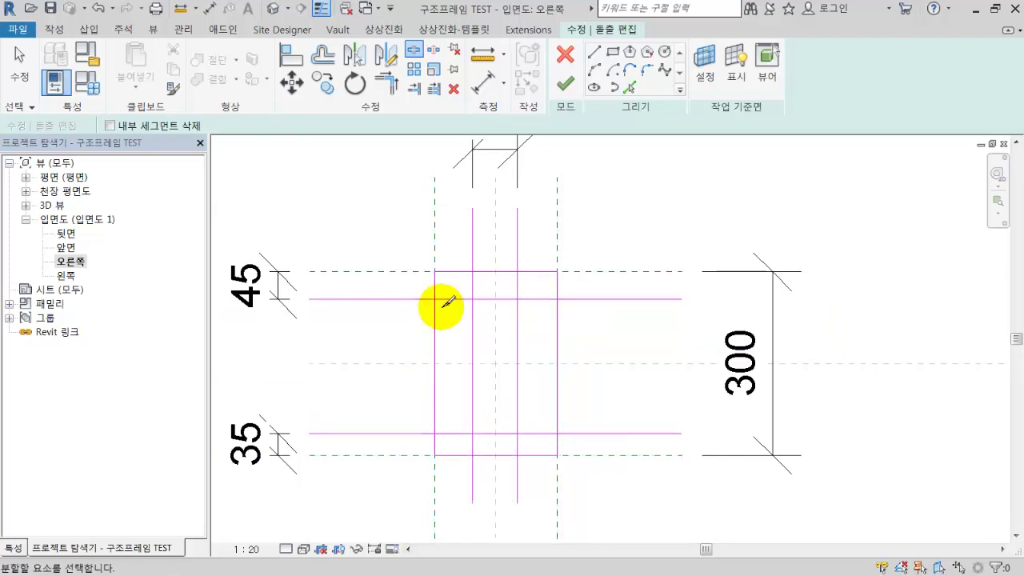
pyautogui.press('t')
pyautogui.press('r')
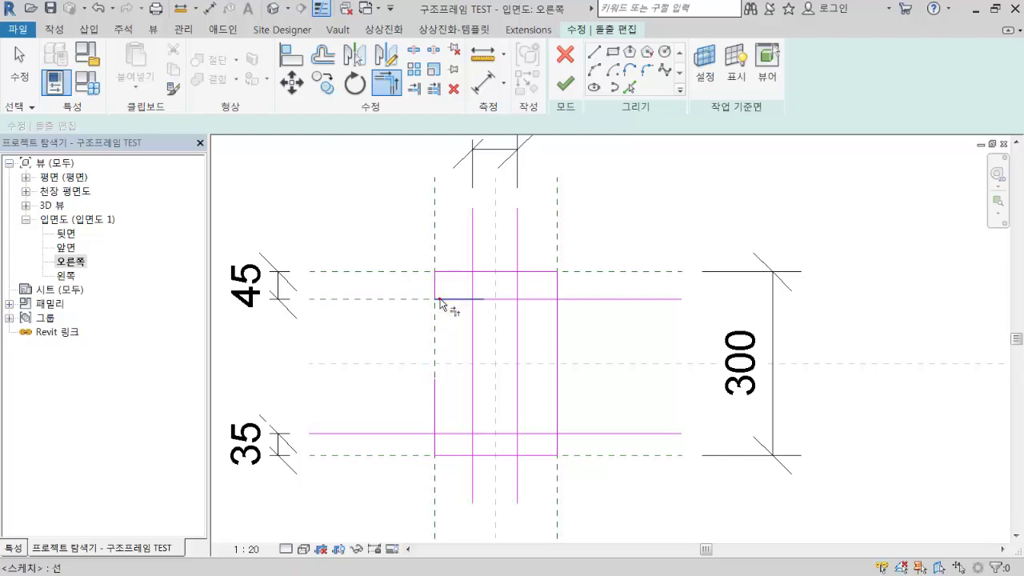
pyautogui.click(441, 300)
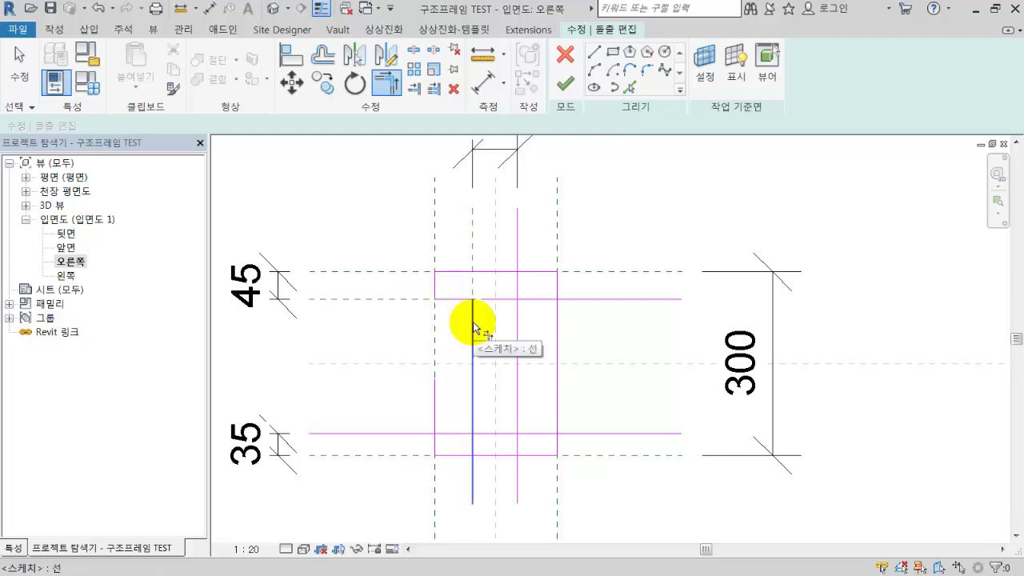
pyautogui.click(469, 320)
pyautogui.click(457, 434)
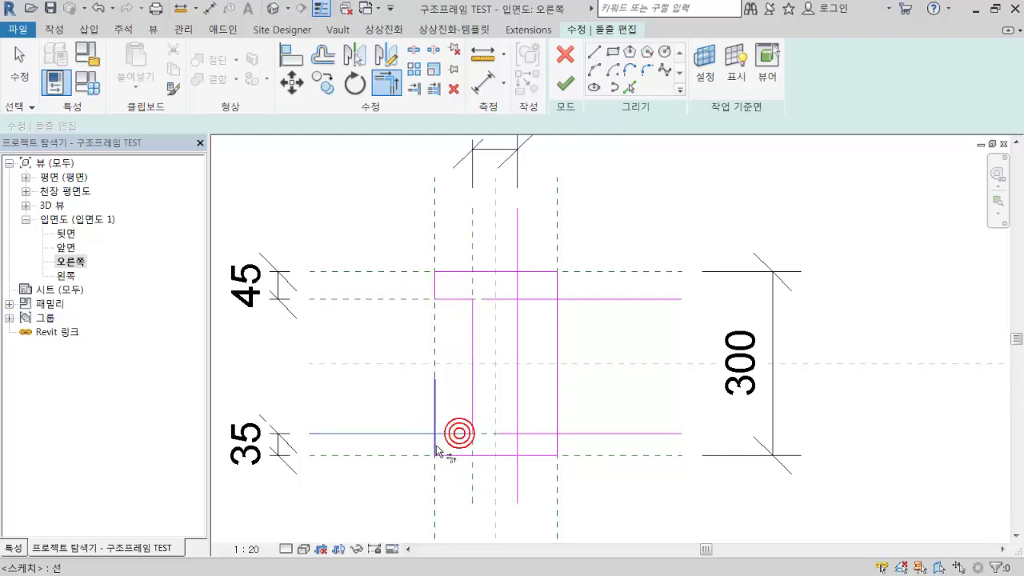
# Trim the sketch lines on the profile's right side to complete the I-shaped outline
pyautogui.click(521, 432)
pyautogui.click(518, 428)
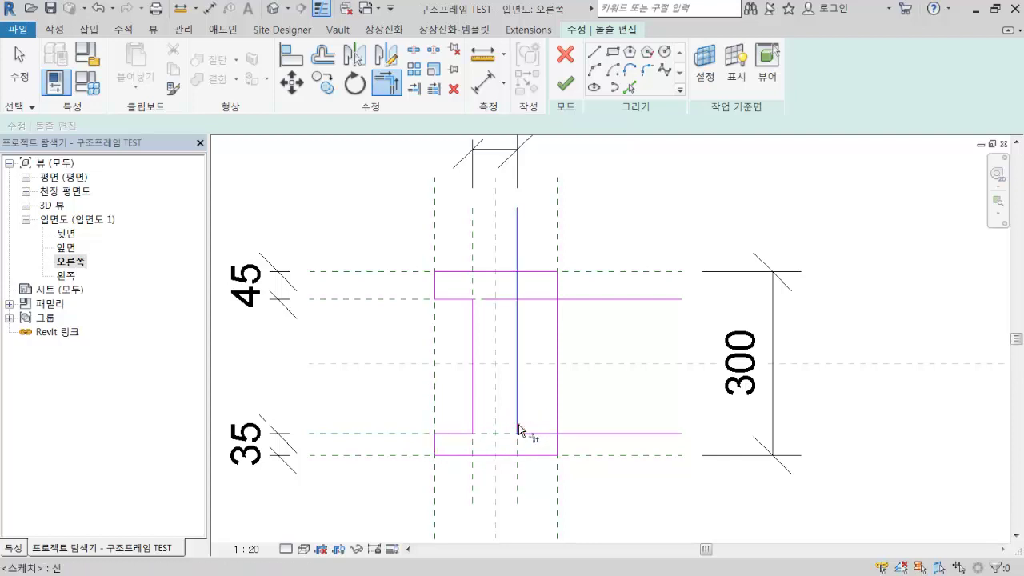
pyautogui.click(531, 435)
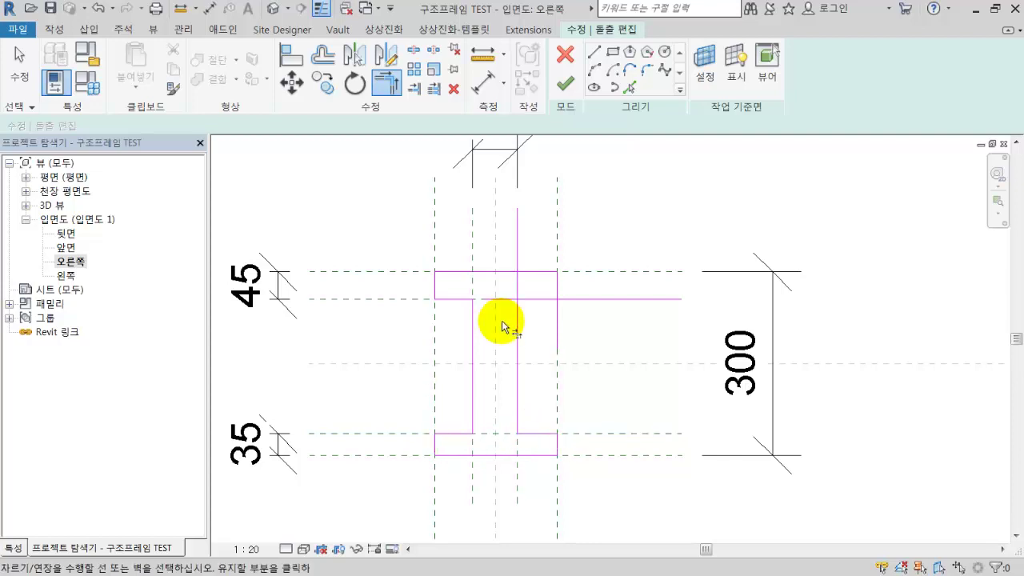
pyautogui.click(535, 298)
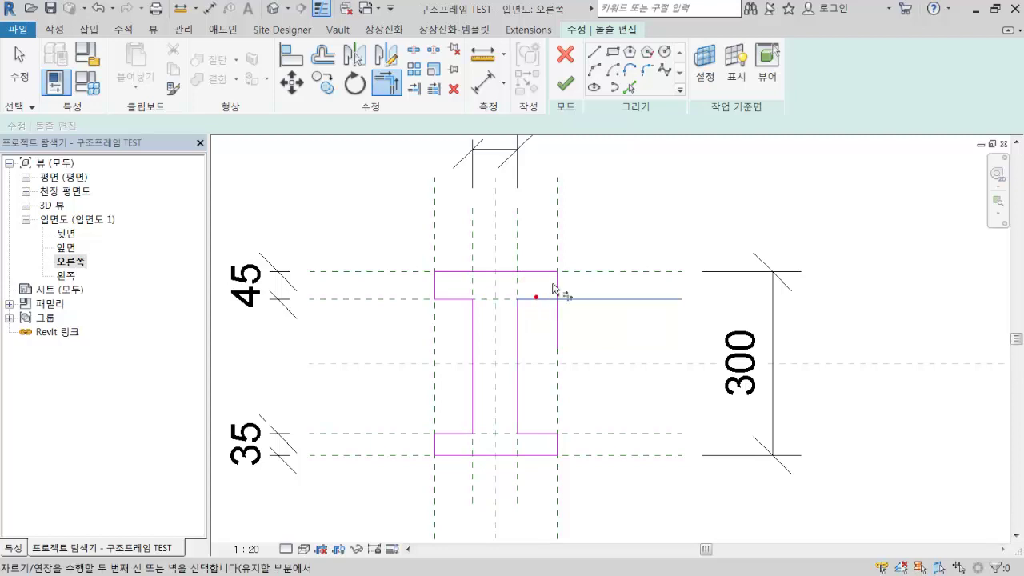
pyautogui.press('Escape')
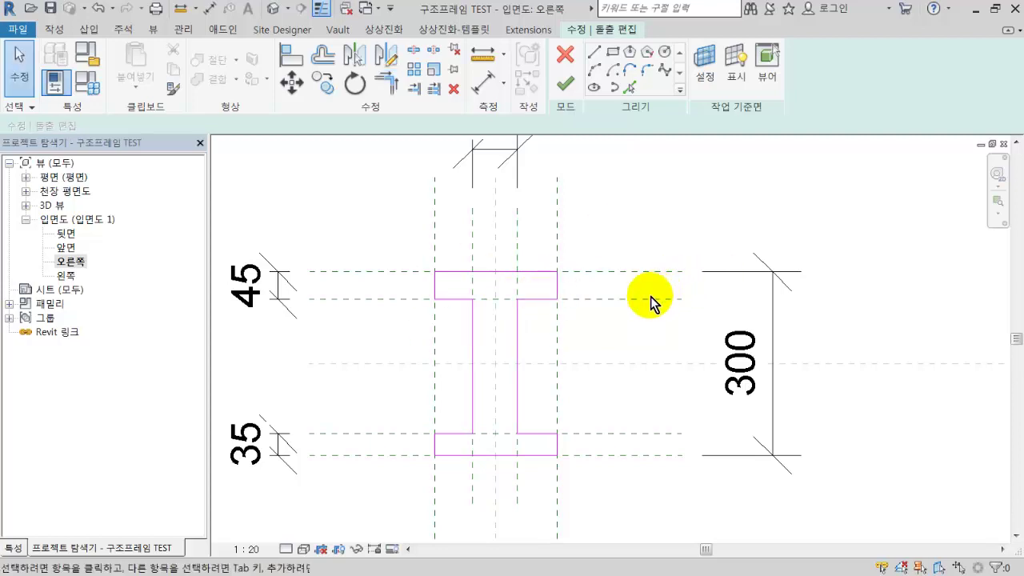
# Move the upper inner horizontal reference plane up to 30 mm below the profile's top plane
pyautogui.click(643, 298)
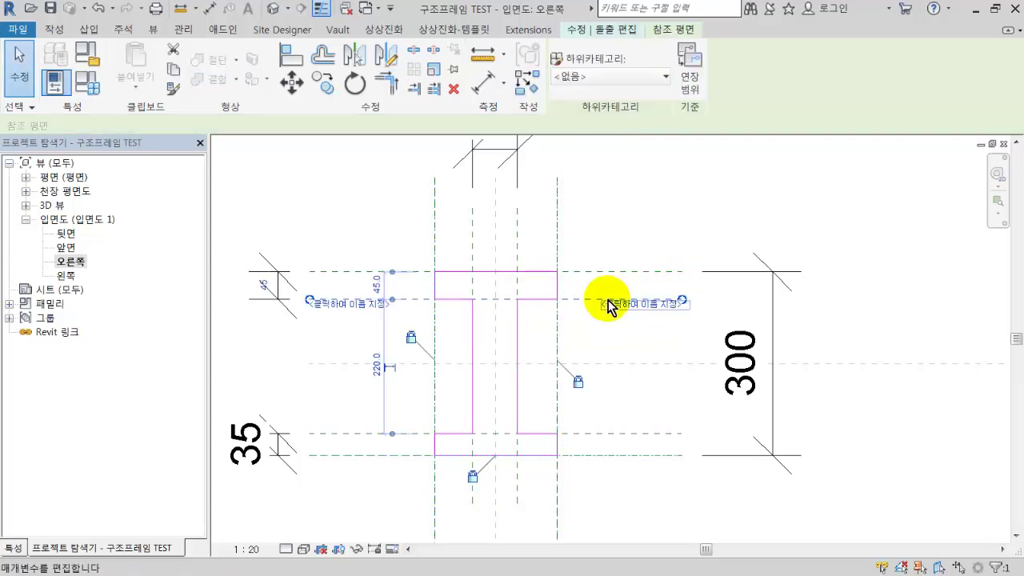
pyautogui.moveTo(590, 298)
pyautogui.mouseDown()
pyautogui.moveTo(587, 341)
pyautogui.moveTo(591, 290)
pyautogui.mouseUp()
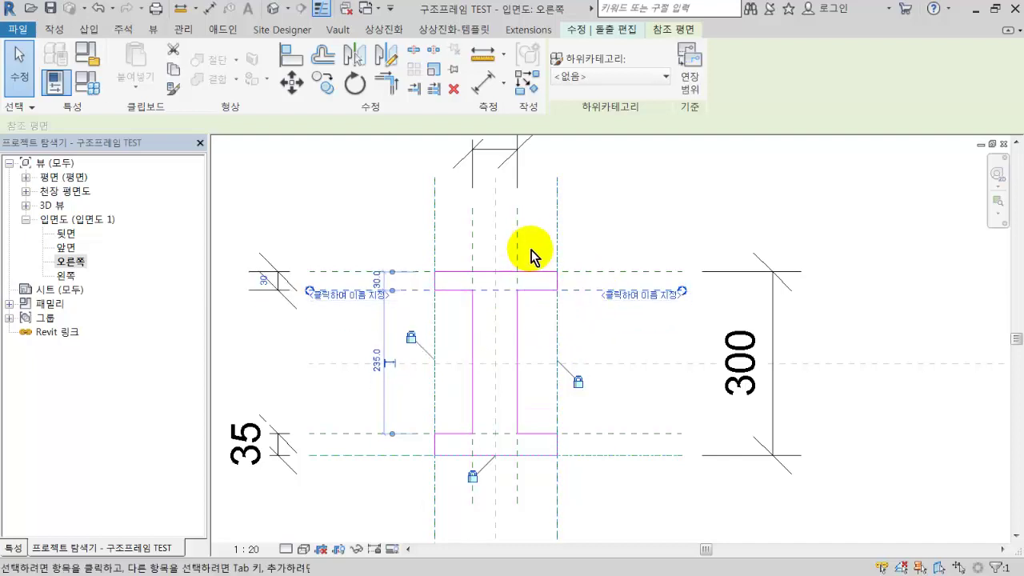
# Move the two inner vertical reference planes toward the centre so the web is 35 mm thick
pyautogui.click(518, 245)
pyautogui.click(516, 245)
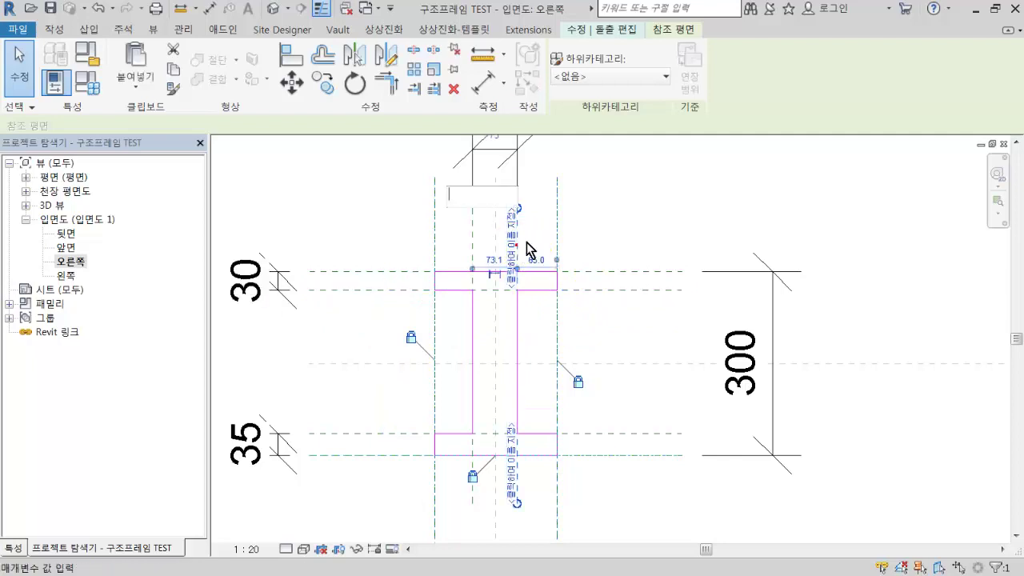
pyautogui.scroll(2, 535, 418)
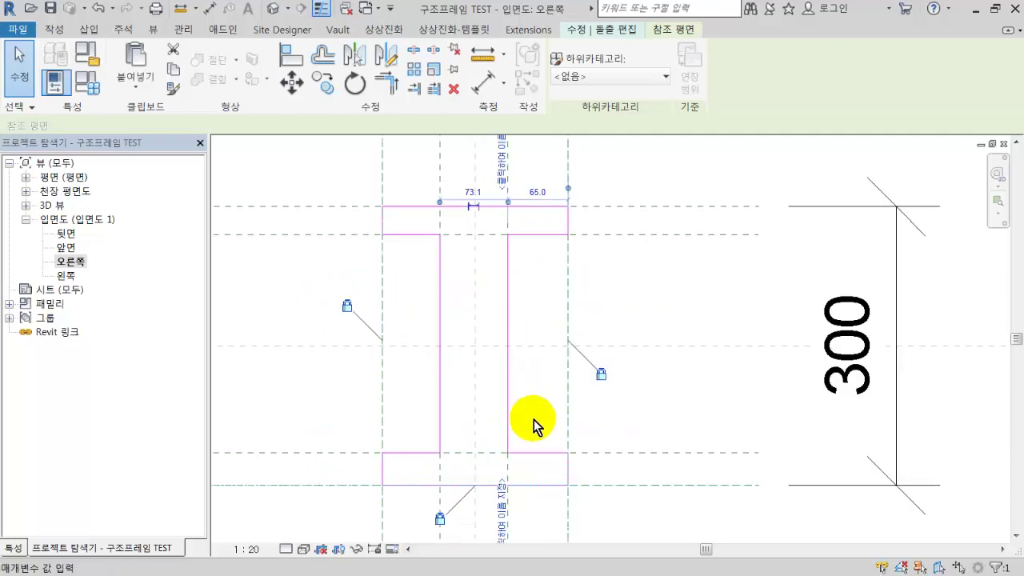
pyautogui.moveTo(541, 536); pyautogui.dragTo(506, 370, button='middle')
pyautogui.scroll(1, 501, 376)
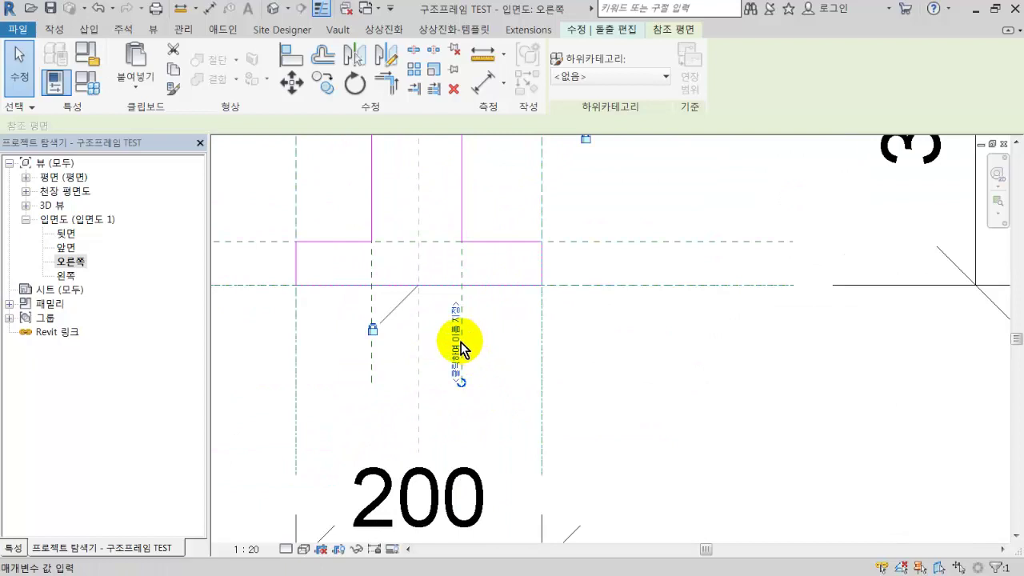
pyautogui.press('Escape')
pyautogui.press('Escape')
pyautogui.click(461, 289)
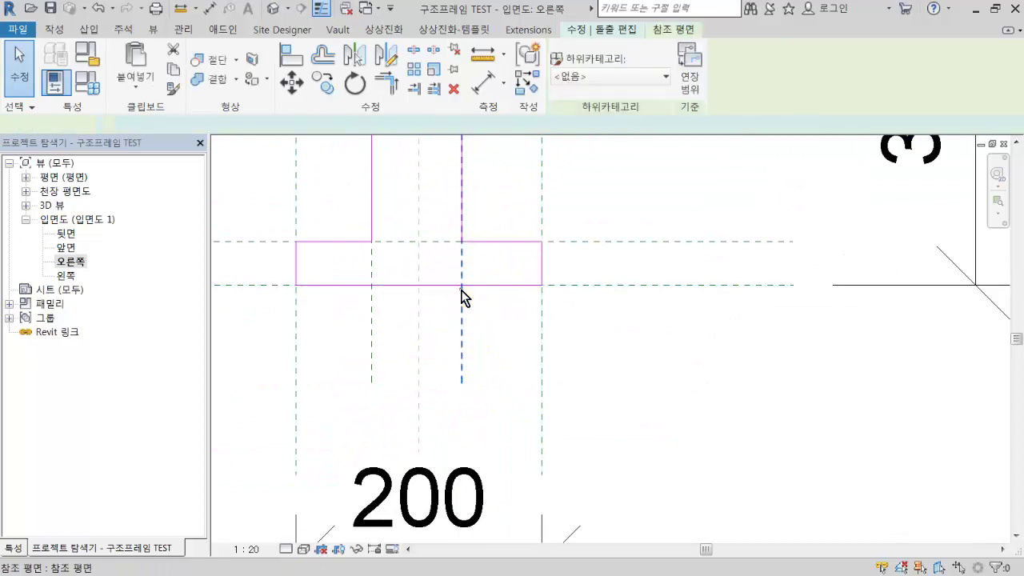
pyautogui.moveTo(461, 289); pyautogui.dragTo(439, 297)
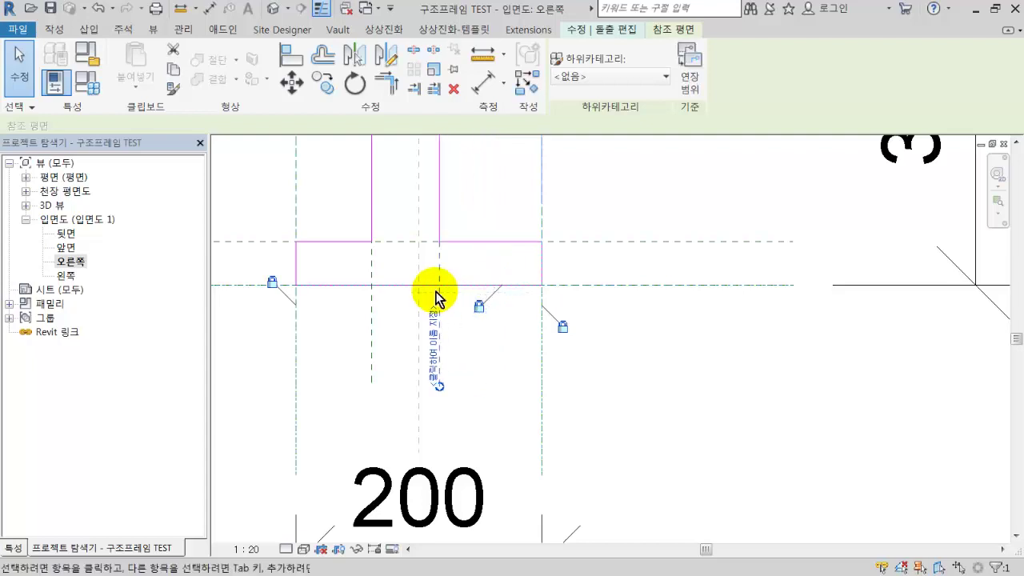
pyautogui.click(371, 308)
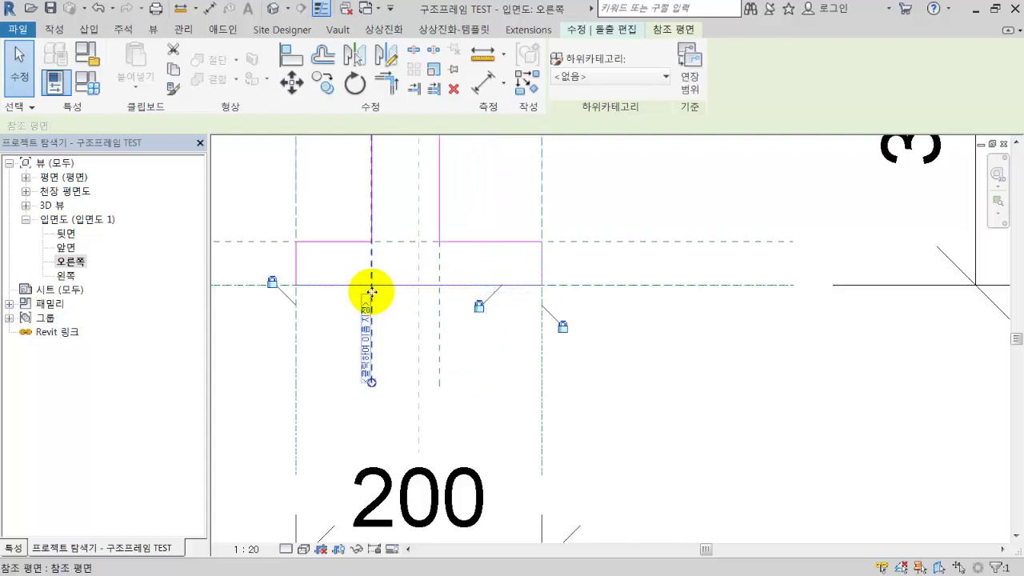
pyautogui.moveTo(371, 297); pyautogui.dragTo(397, 300)
# Move the right outer vertical reference plane inward so the profile's overall width becomes 190 mm
pyautogui.moveTo(478, 267); pyautogui.dragTo(432, 513, button='middle')
pyautogui.moveTo(427, 284); pyautogui.dragTo(427, 360, button='middle')
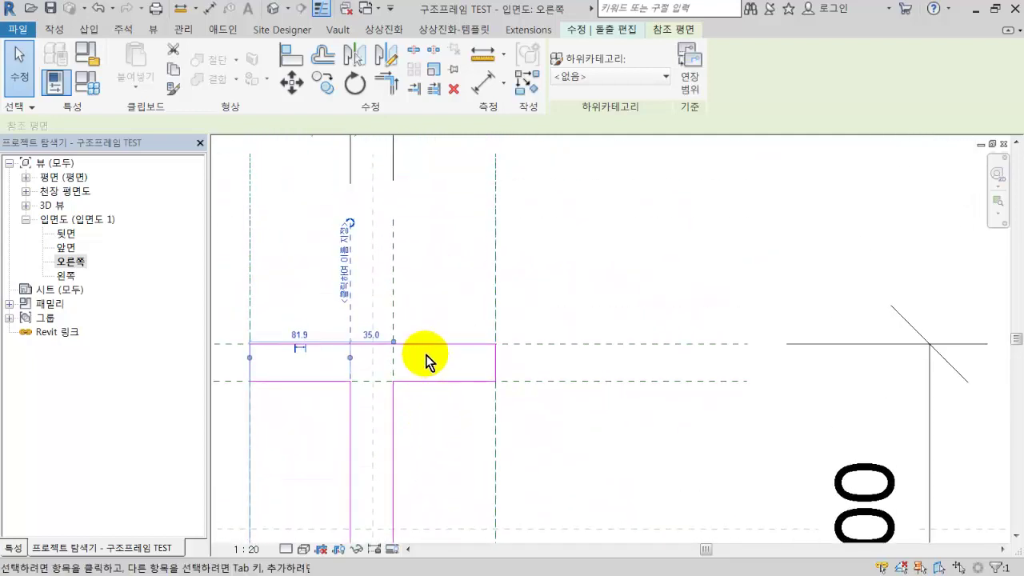
pyautogui.scroll(-2, 437, 369)
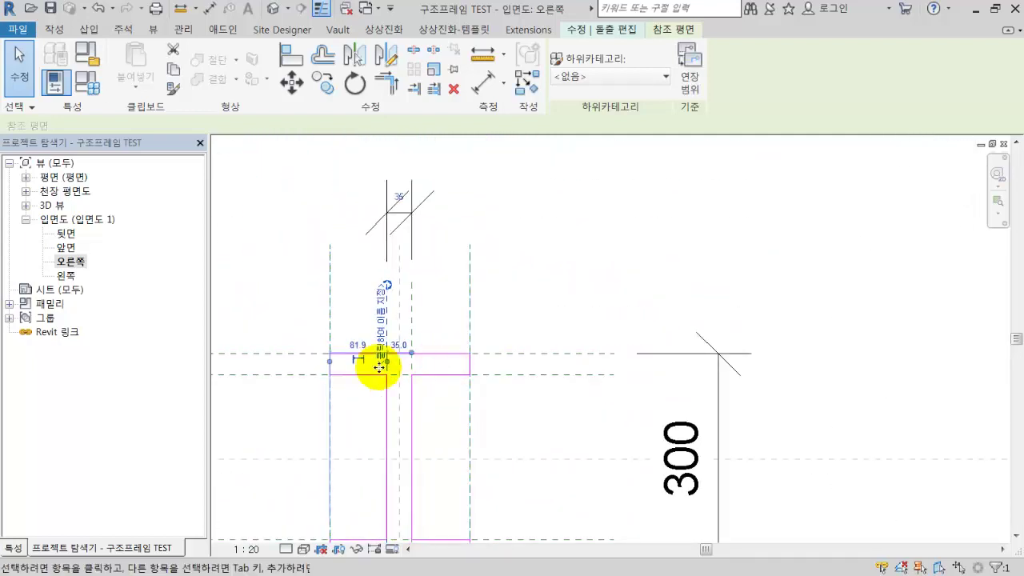
pyautogui.click(472, 403)
pyautogui.moveTo(472, 403)
pyautogui.mouseDown()
pyautogui.moveTo(468, 390)
pyautogui.moveTo(511, 384)
pyautogui.moveTo(468, 389)
pyautogui.mouseUp()
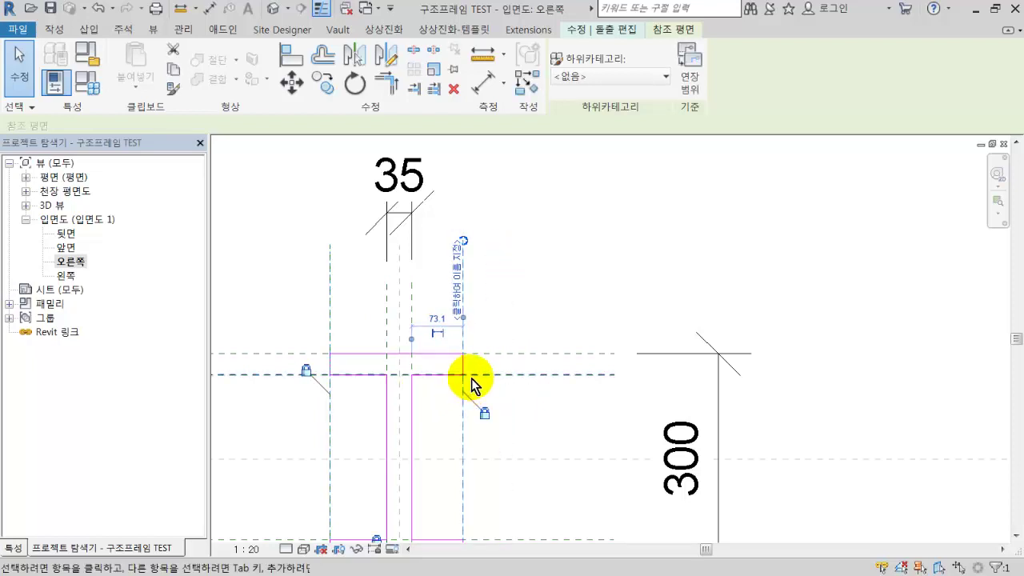
pyautogui.scroll(-2, 480, 384)
pyautogui.scroll(2, 516, 392)
pyautogui.moveTo(516, 392); pyautogui.dragTo(521, 298, button='middle')
pyautogui.scroll(-3, 522, 299)
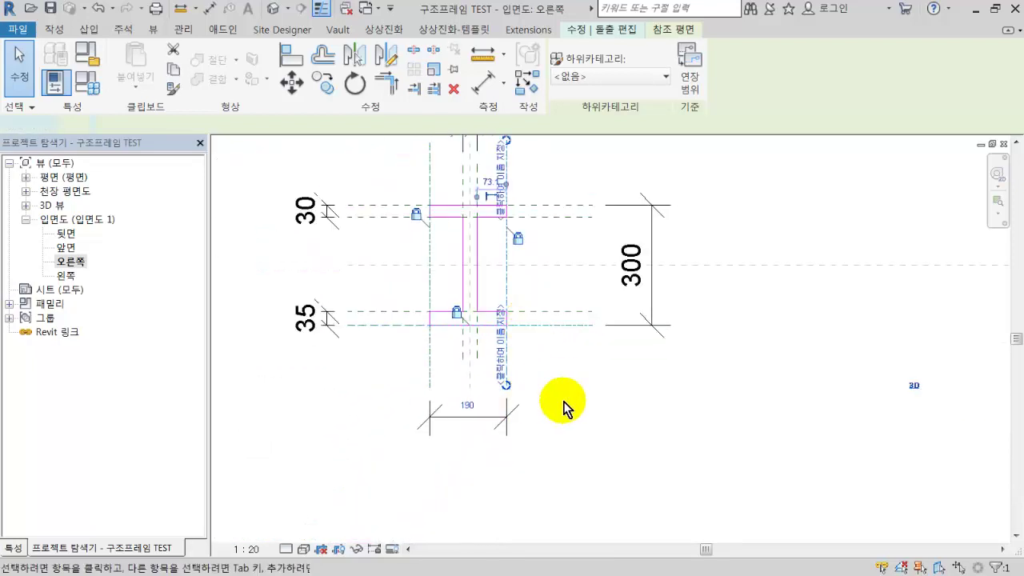
pyautogui.click(563, 400)
pyautogui.scroll(-1, 574, 399)
pyautogui.moveTo(582, 395); pyautogui.dragTo(578, 418, button='middle')
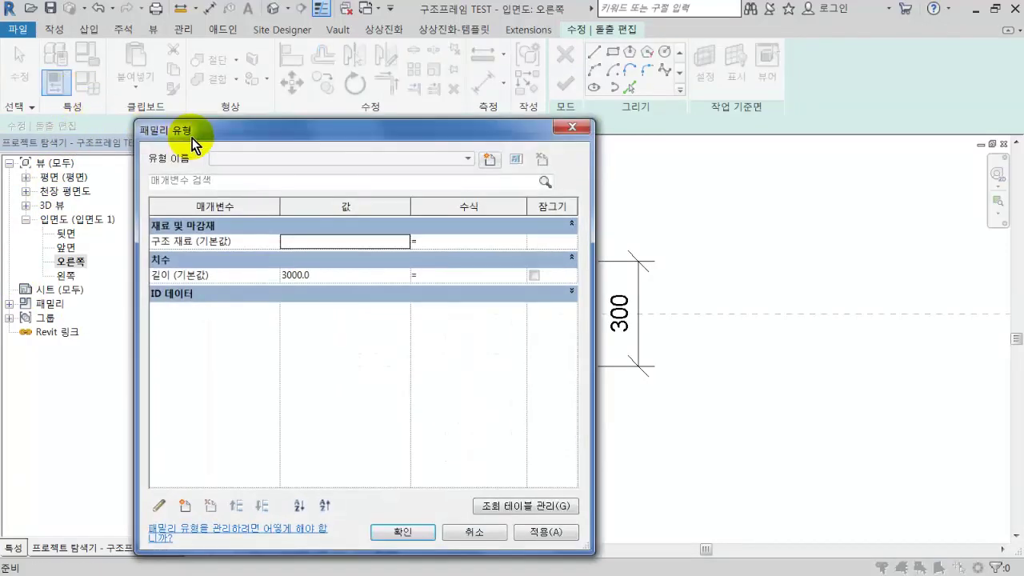
# Add a type-based length family parameter named a in Family Types, grouped under dimensions
pyautogui.moveTo(192, 137); pyautogui.dragTo(224, 132)
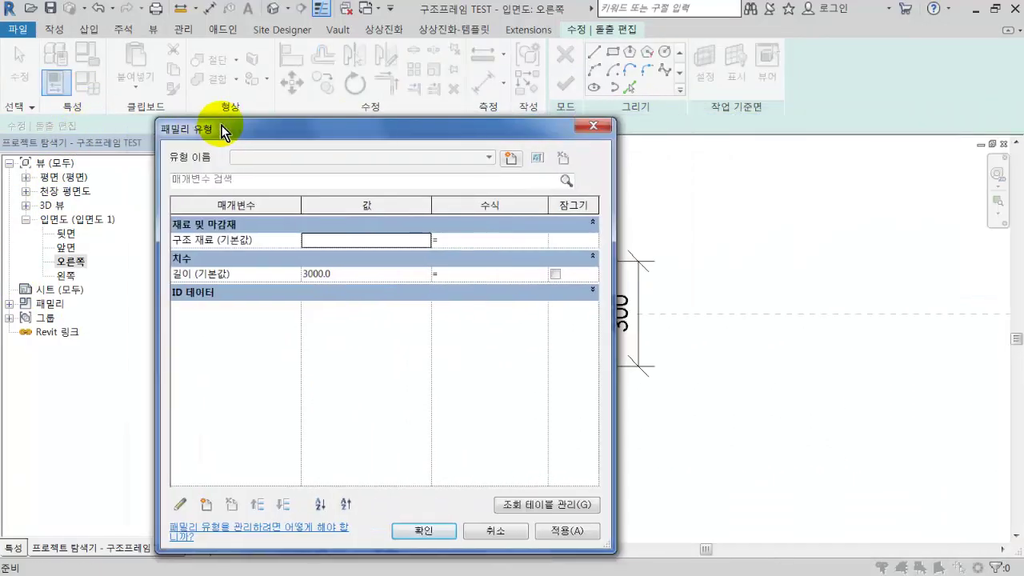
pyautogui.click(182, 504)
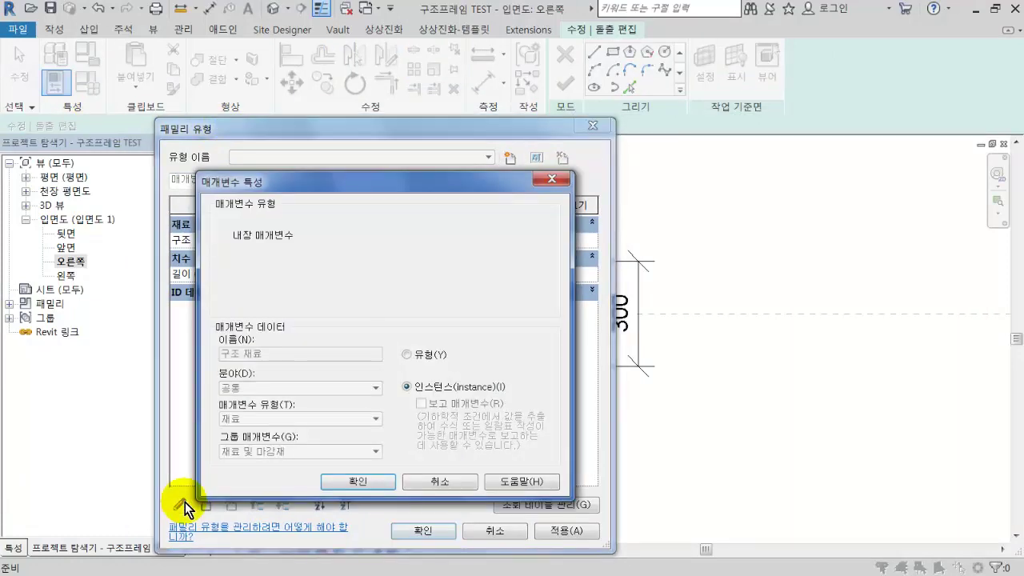
pyautogui.press('Escape')
pyautogui.click(205, 504)
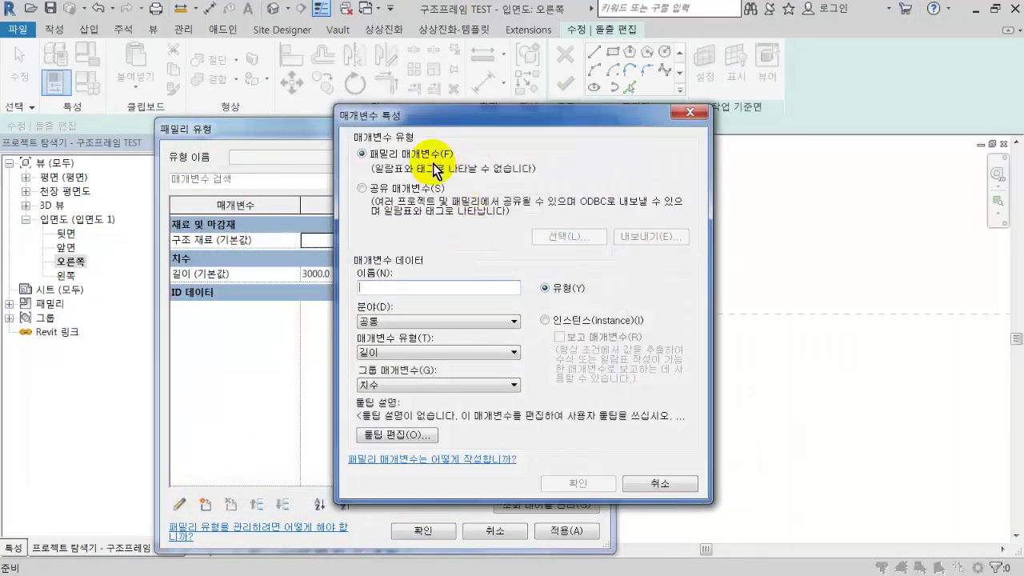
pyautogui.click(435, 289)
pyautogui.write('ㅂ')
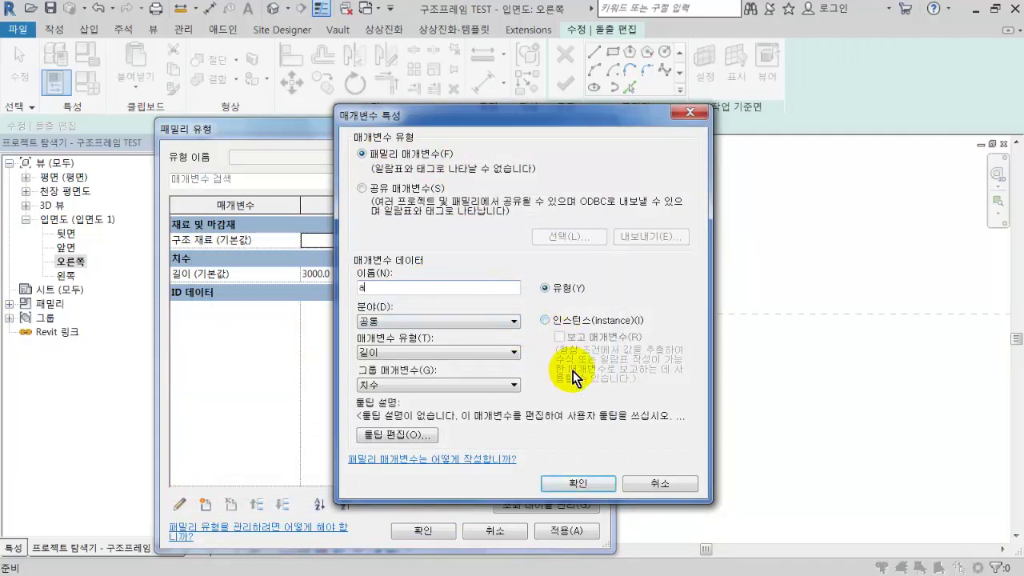
pyautogui.click(568, 482)
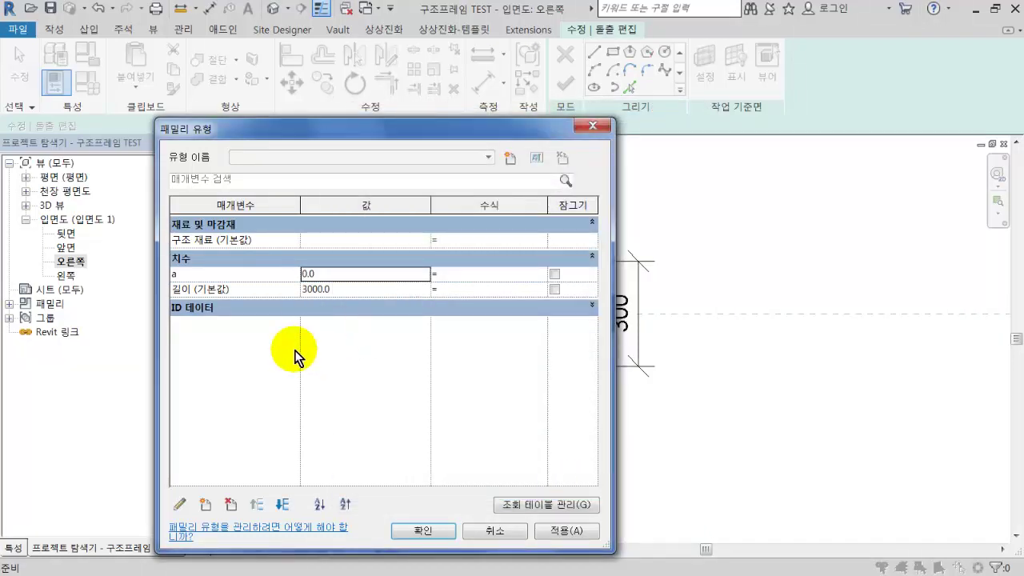
# Add two more type-based length parameters named b and c
pyautogui.click(204, 506)
pyautogui.write('ㅂ')
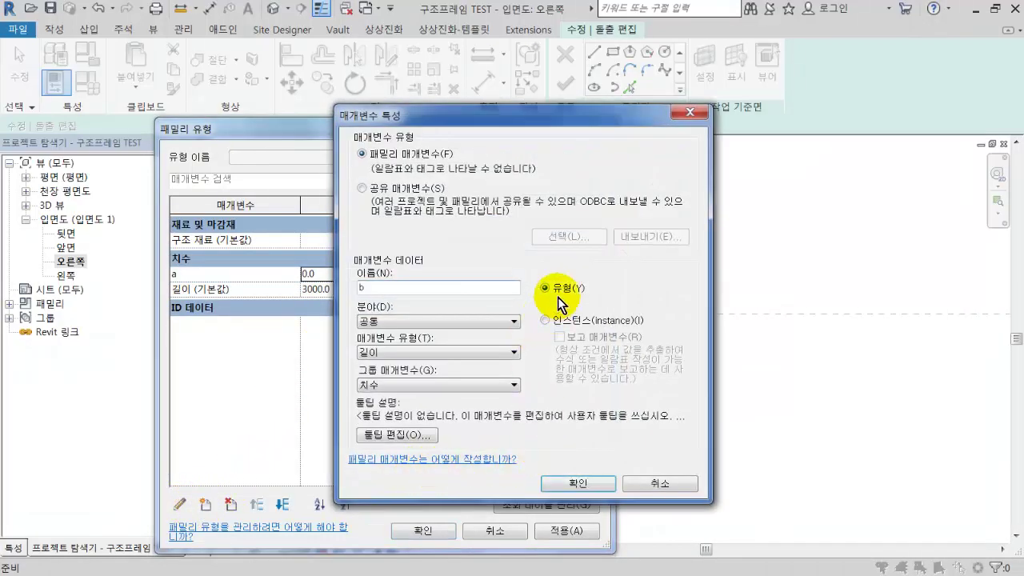
pyautogui.click(580, 485)
pyautogui.click(204, 505)
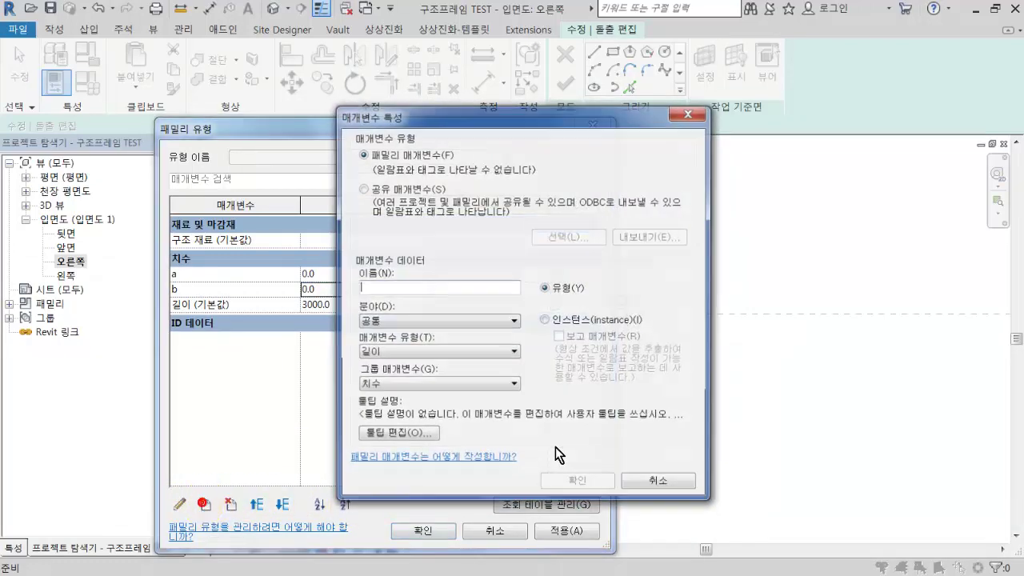
pyautogui.write('c')
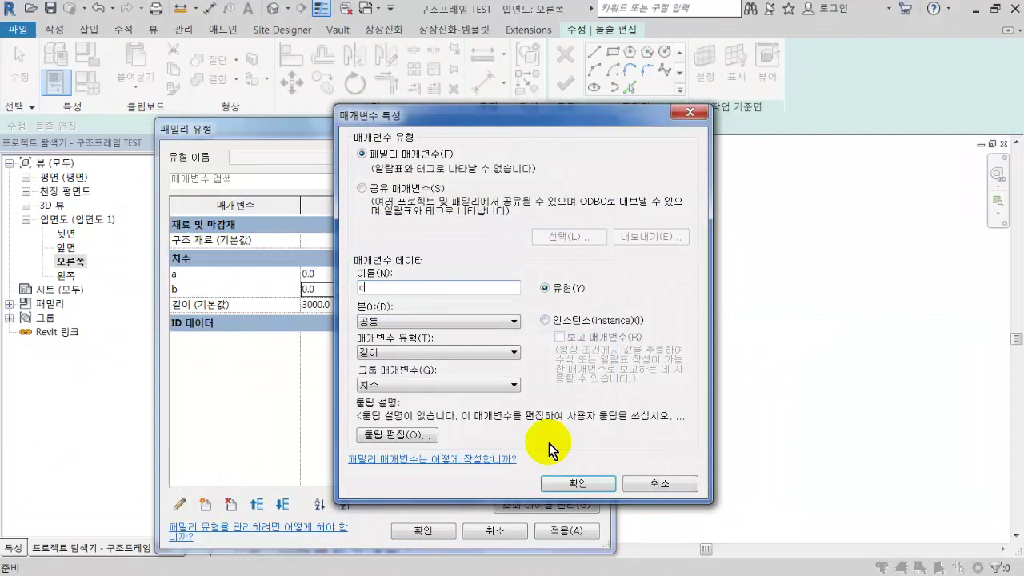
pyautogui.click(568, 483)
# Add a type-based length parameter named d and accept the Family Types changes
pyautogui.click(216, 505)
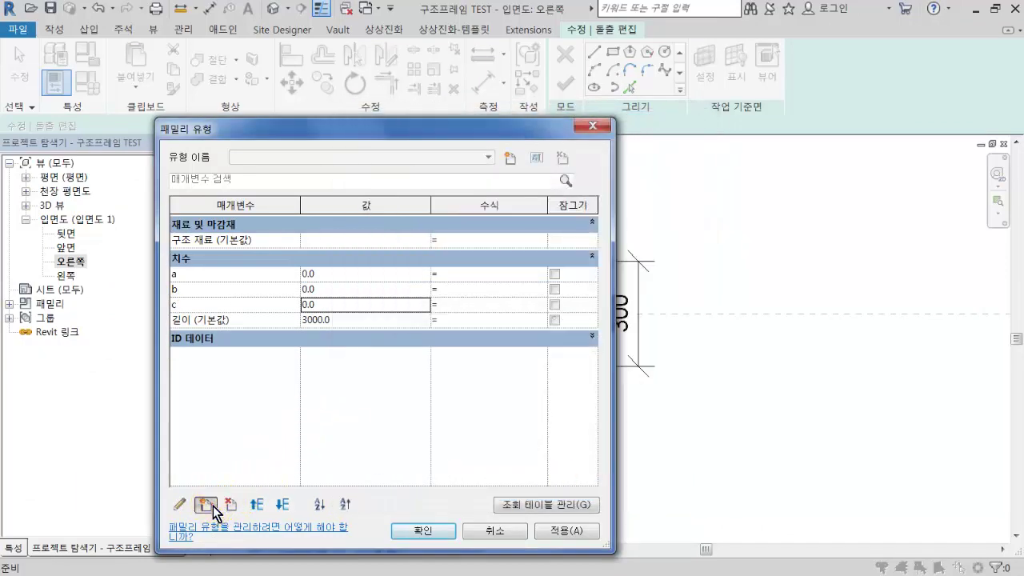
pyautogui.write('f')
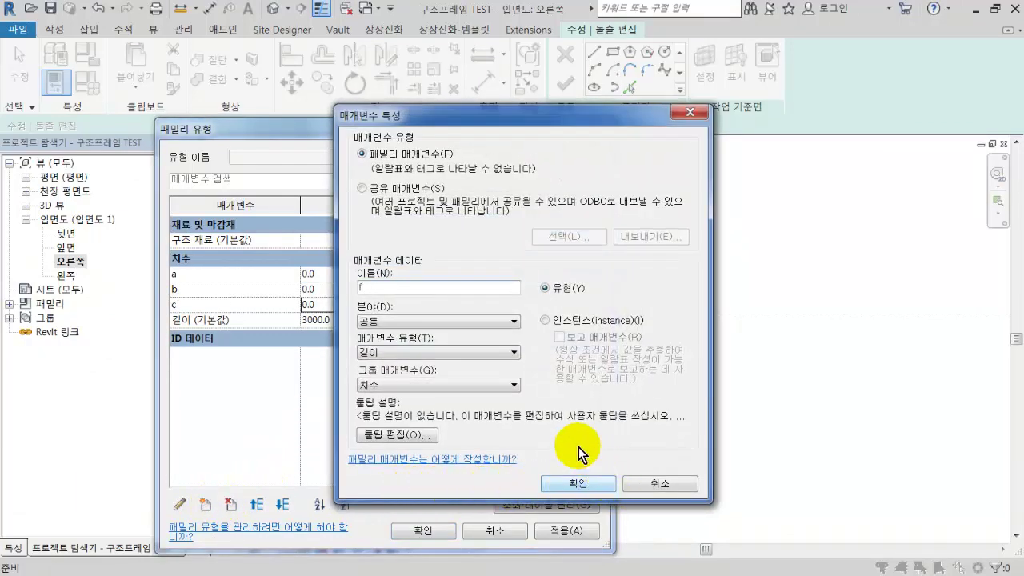
pyautogui.click(576, 483)
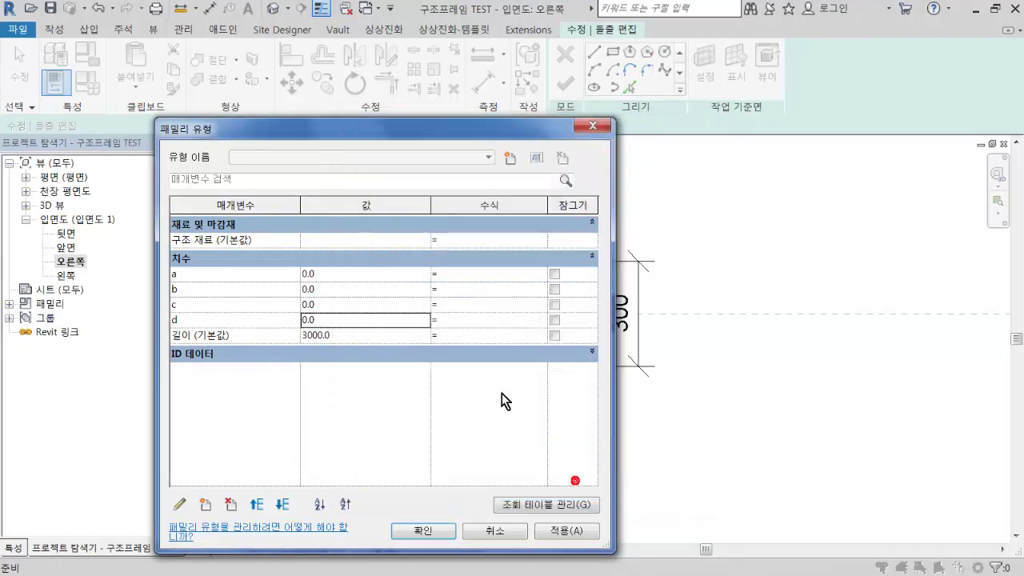
pyautogui.click(421, 530)
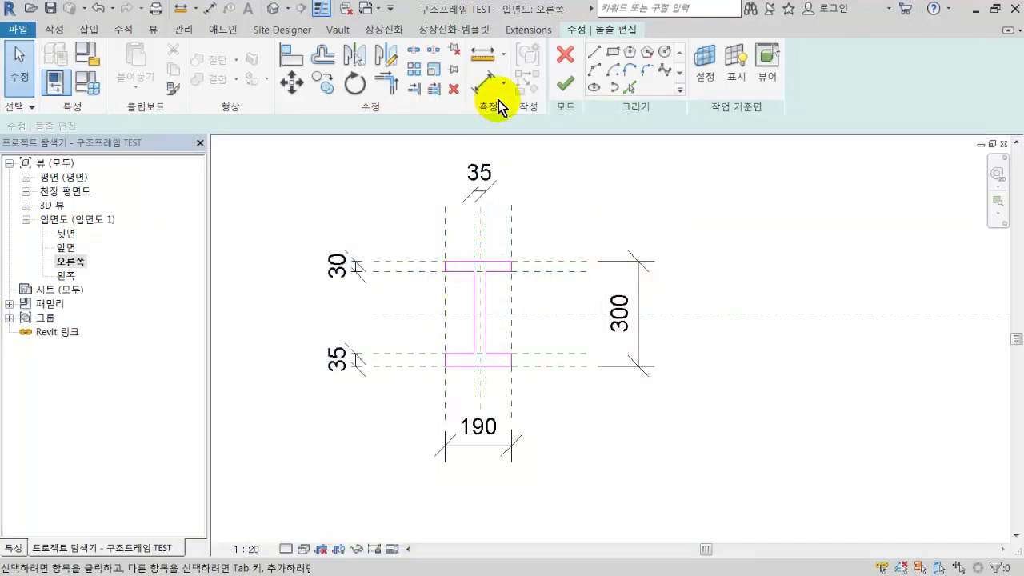
# Label the web thickness dimension of the I-shaped profile with parameter a
pyautogui.click(485, 188)
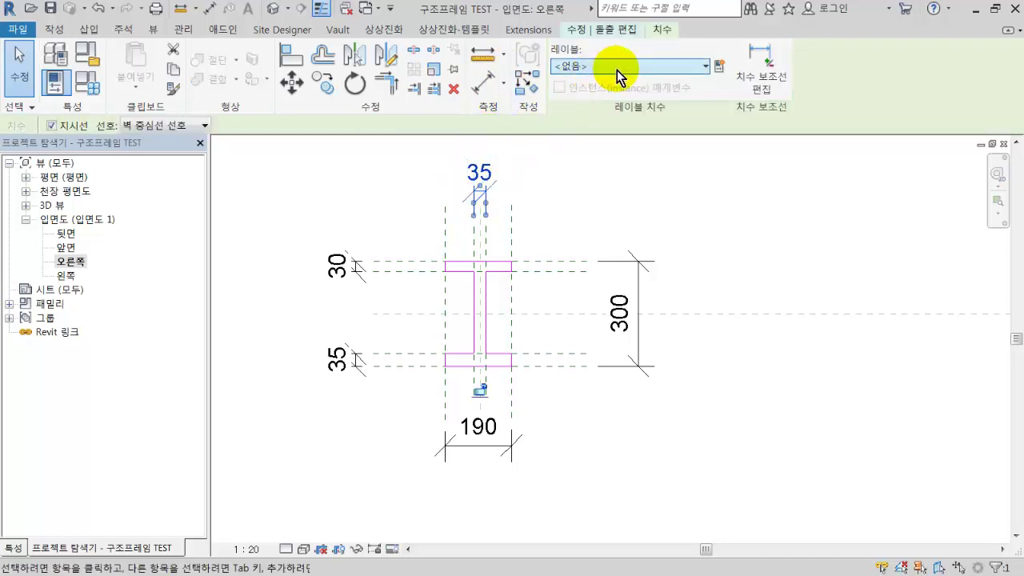
pyautogui.click(661, 70)
pyautogui.click(619, 122)
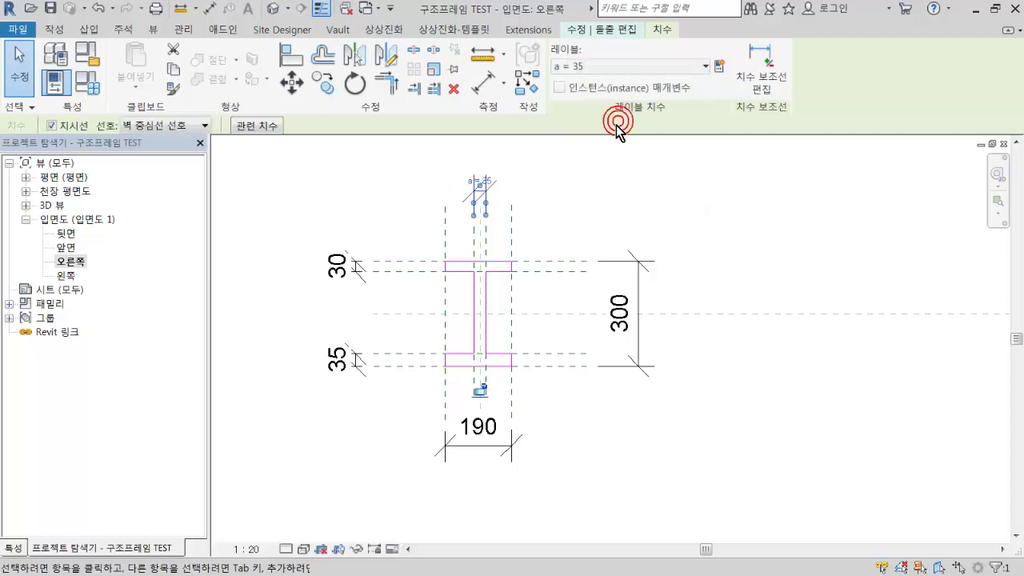
# Label the upper and lower flange thickness dimensions together with parameter a
pyautogui.click(412, 261)
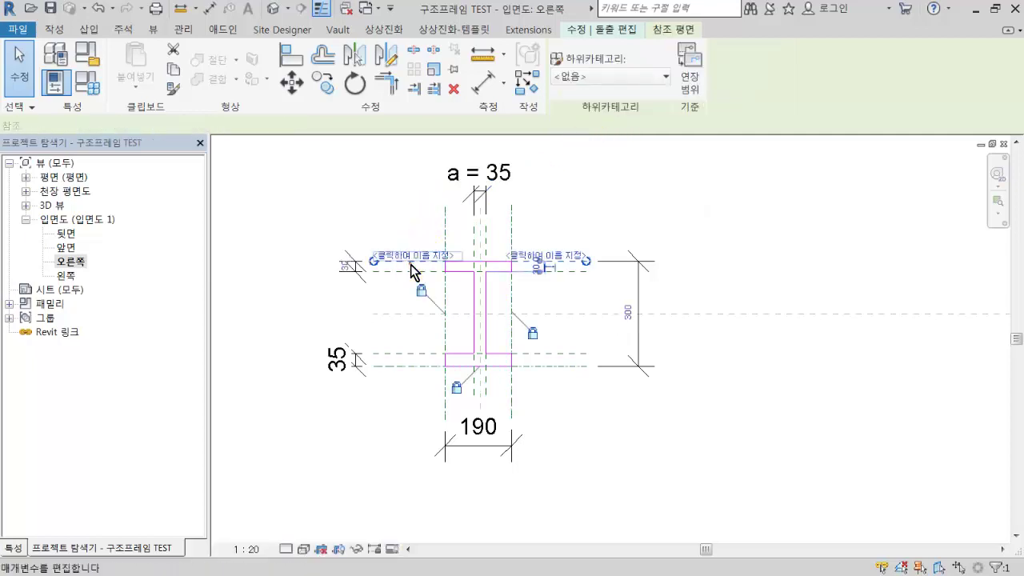
pyautogui.click(351, 274)
pyautogui.click(347, 272)
pyautogui.keyDown('ctrl'); pyautogui.click(359, 357); pyautogui.keyUp('ctrl')
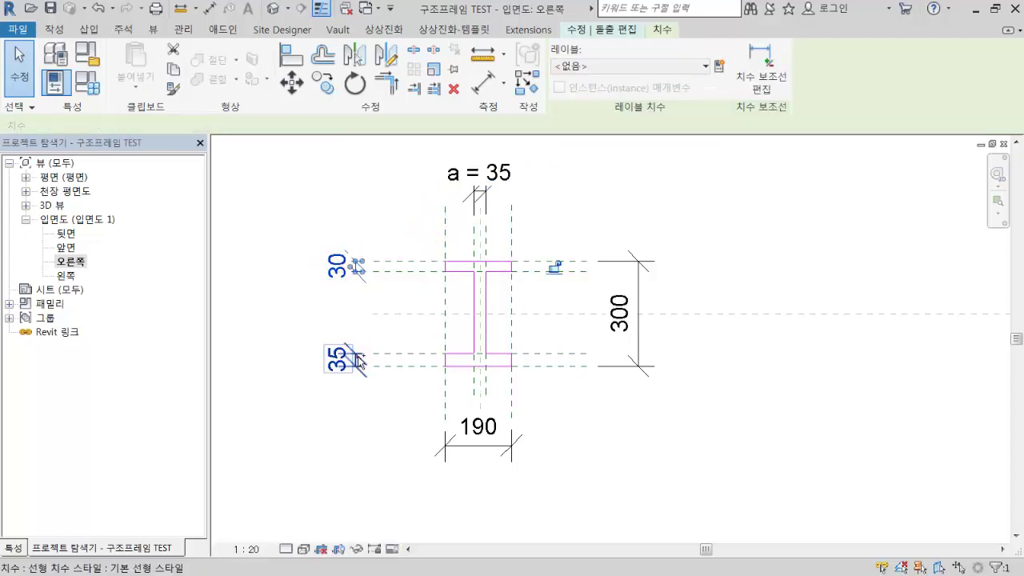
pyautogui.click(592, 75)
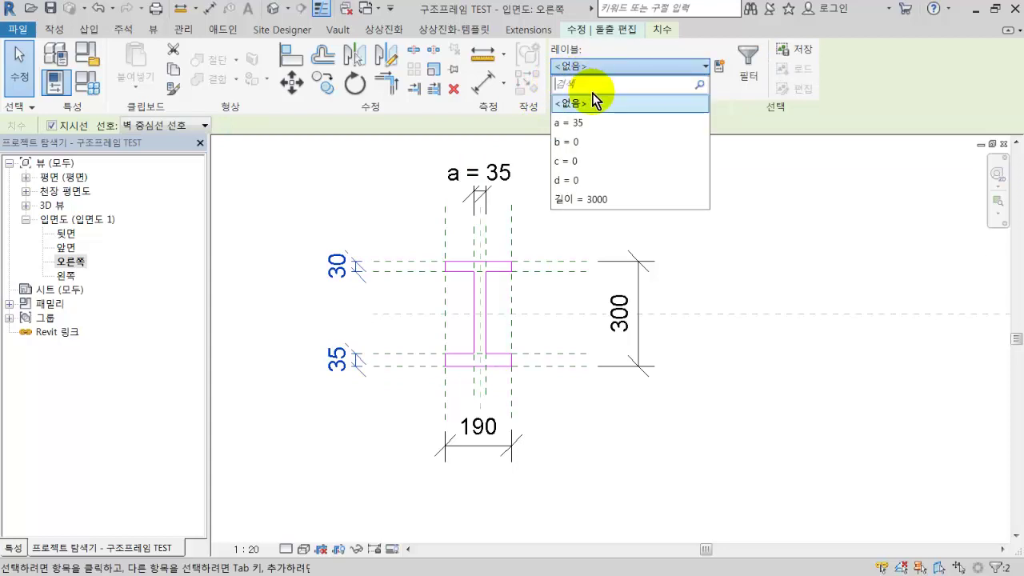
pyautogui.click(585, 122)
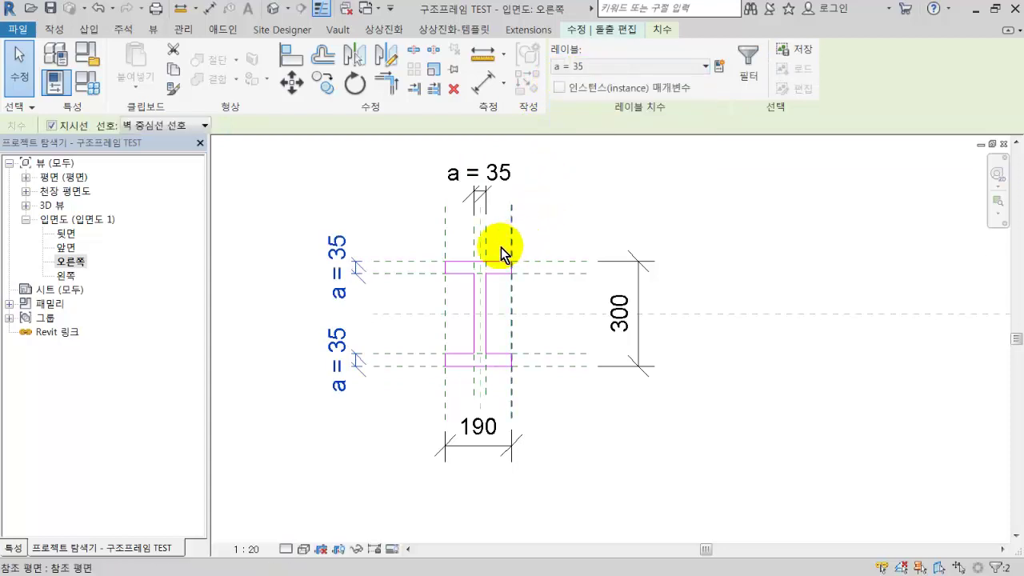
pyautogui.click(521, 296)
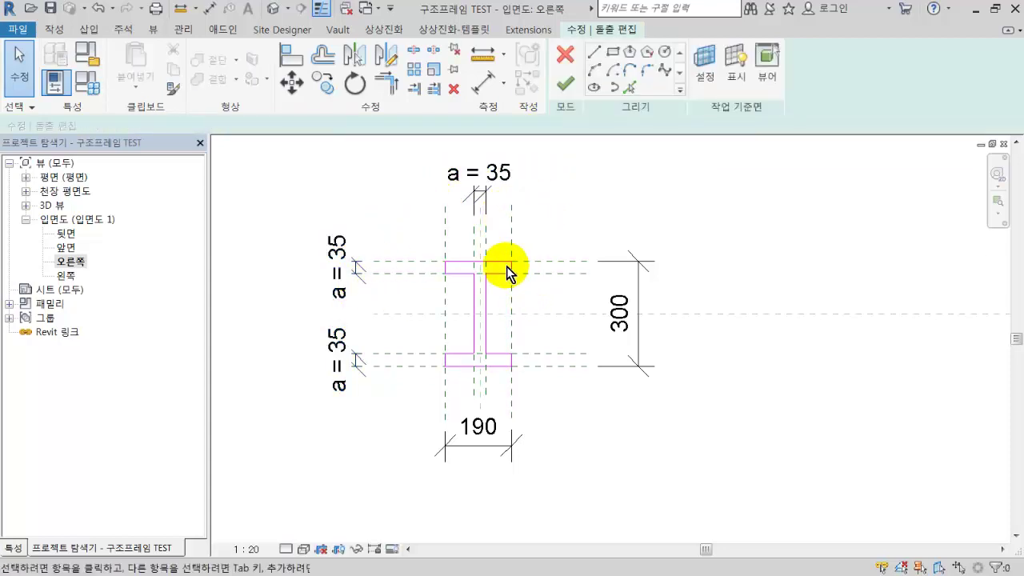
# Label the profile's overall width dimension with parameter b and its overall height dimension with parameter c
pyautogui.click(504, 448)
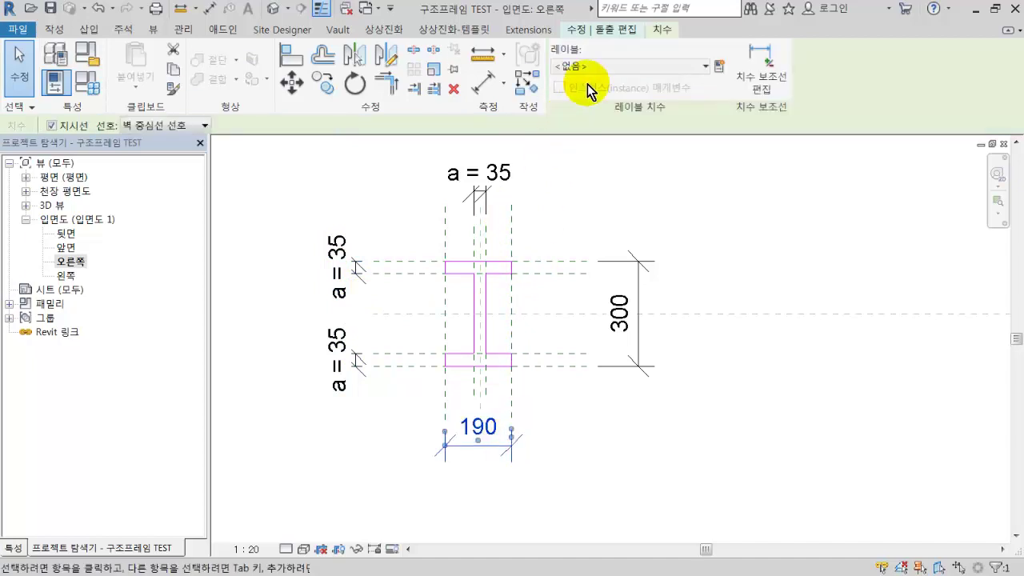
pyautogui.click(599, 67)
pyautogui.click(588, 143)
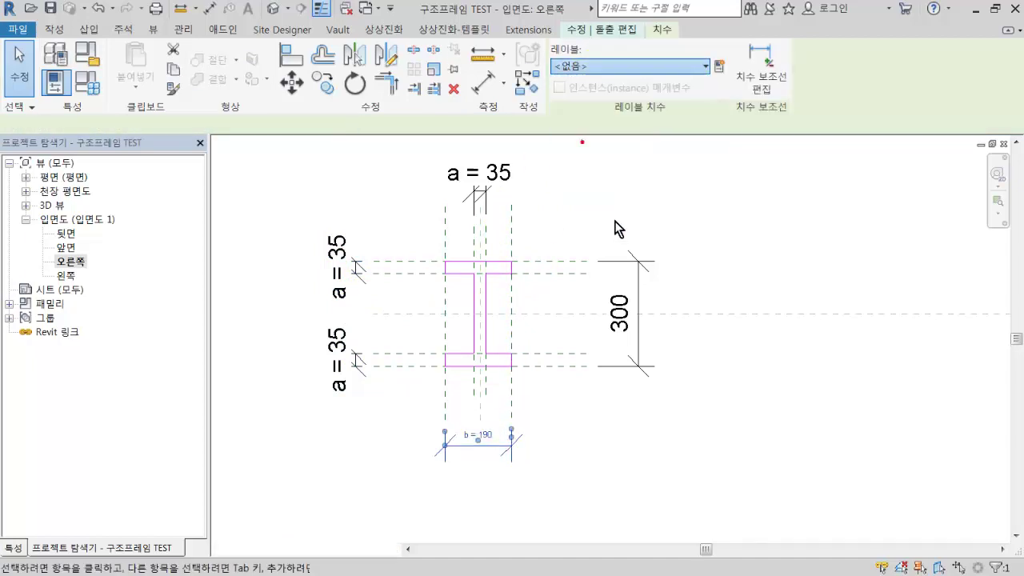
pyautogui.click(642, 302)
pyautogui.click(642, 304)
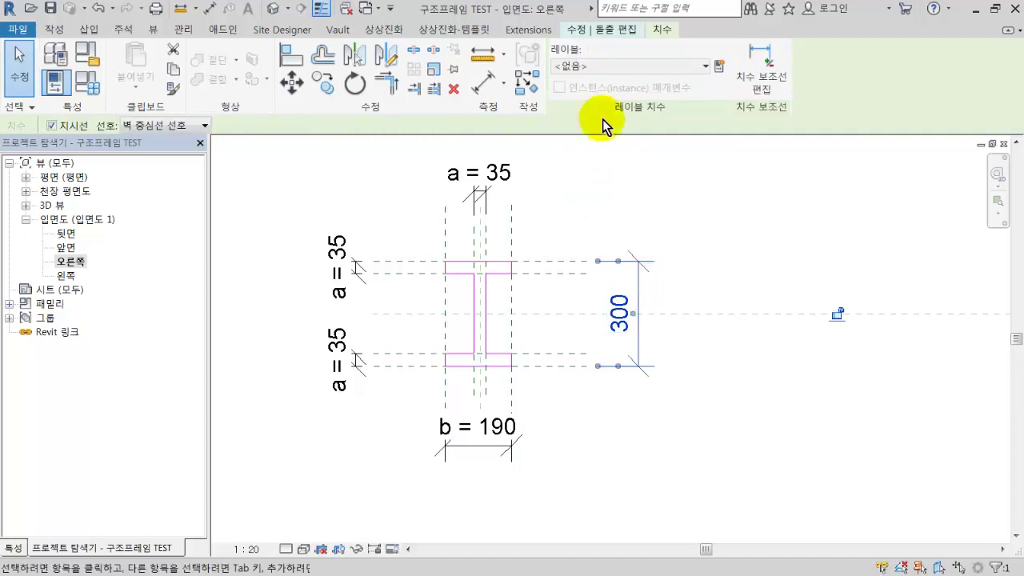
pyautogui.click(599, 67)
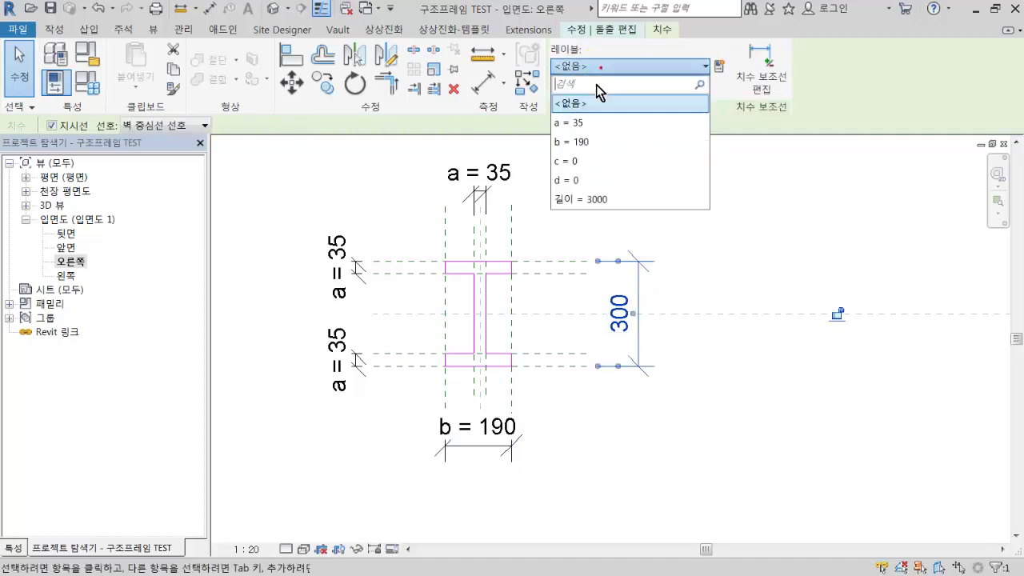
pyautogui.click(599, 162)
pyautogui.click(763, 310)
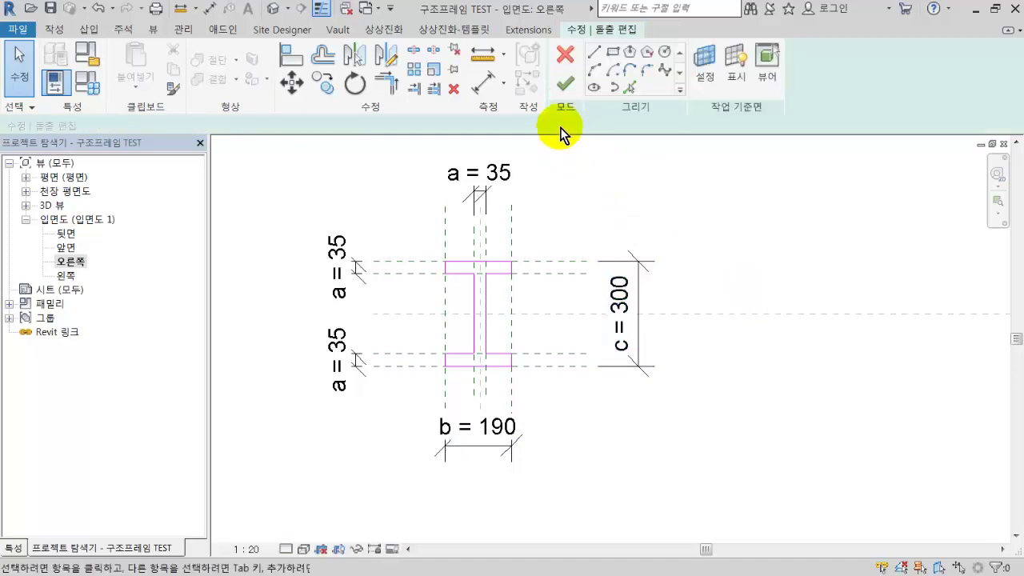
# Finish the extrusion sketch edit and deselect the resulting I-shaped extrusion
pyautogui.click(568, 86)
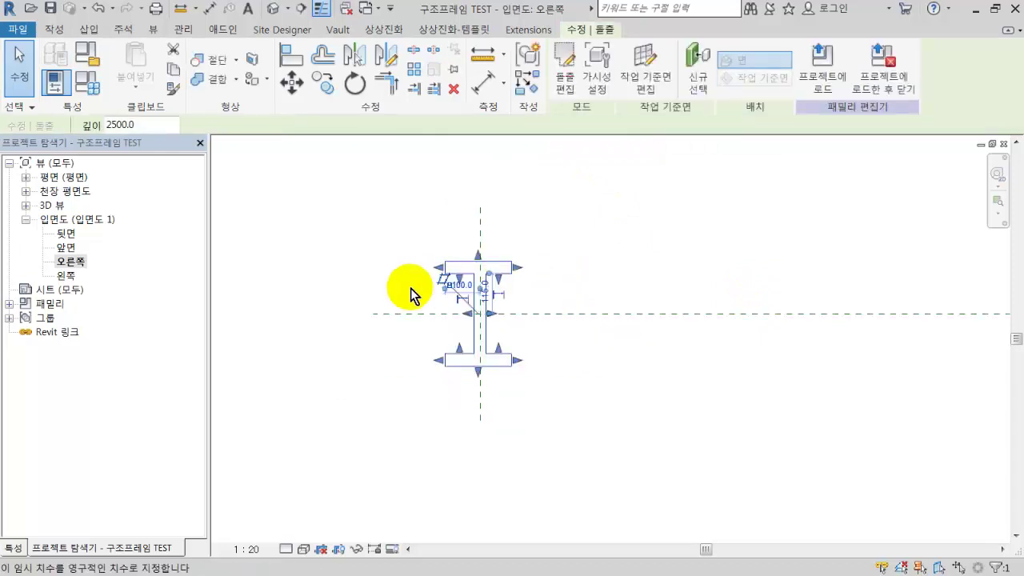
pyautogui.scroll(2, 410, 288)
pyautogui.click(744, 194)
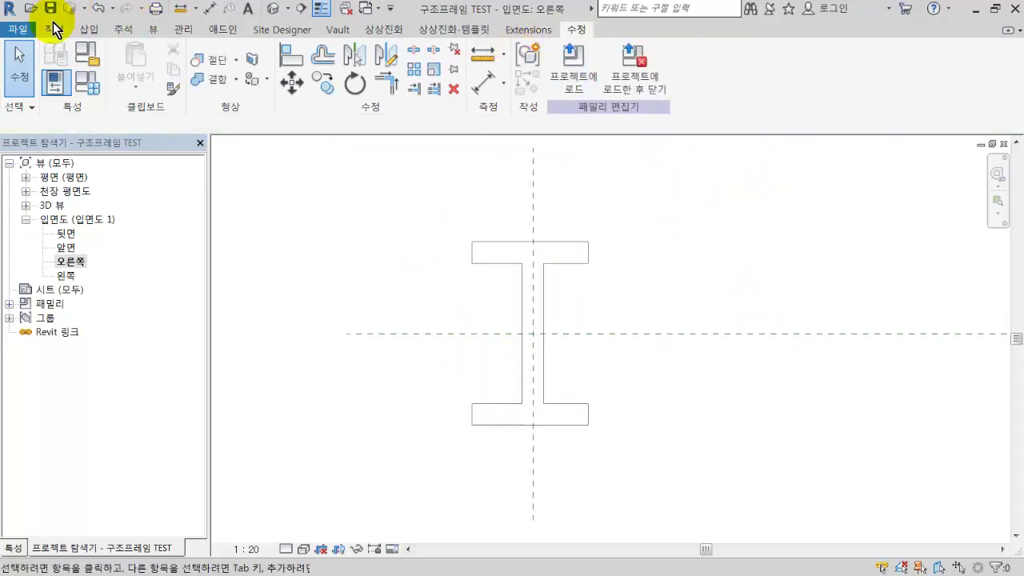
# Save the family under the new name 구조프레임 TEST2.rfa on the desktop
pyautogui.click(23, 32)
pyautogui.click(100, 245)
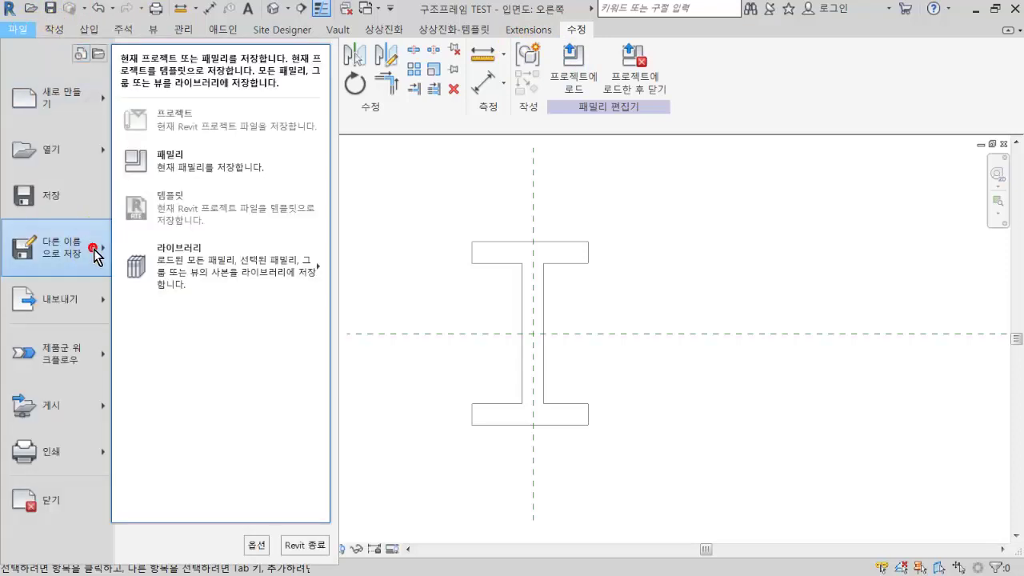
pyautogui.click(169, 167)
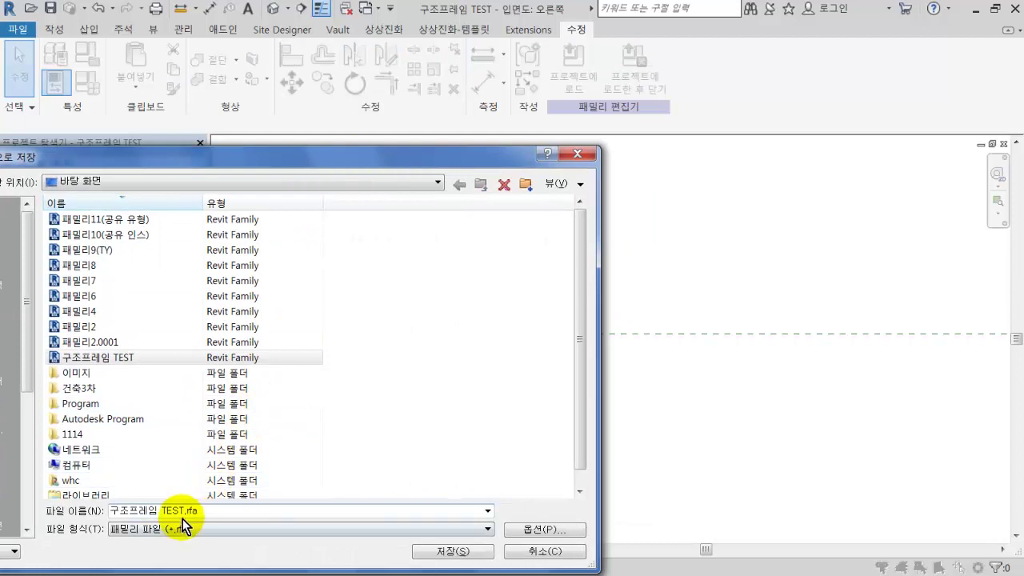
pyautogui.click(182, 512)
pyautogui.write('2')
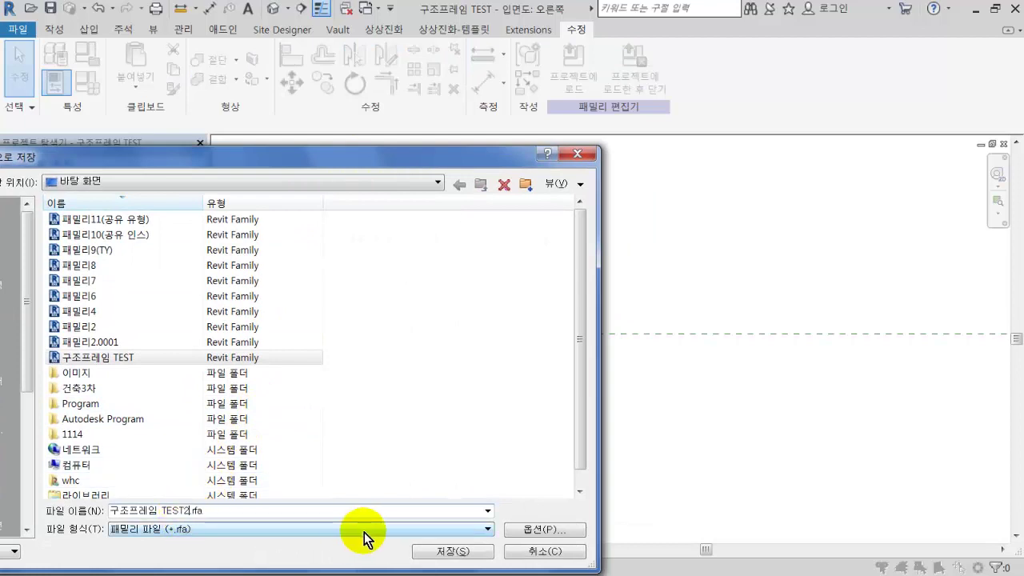
pyautogui.click(433, 552)
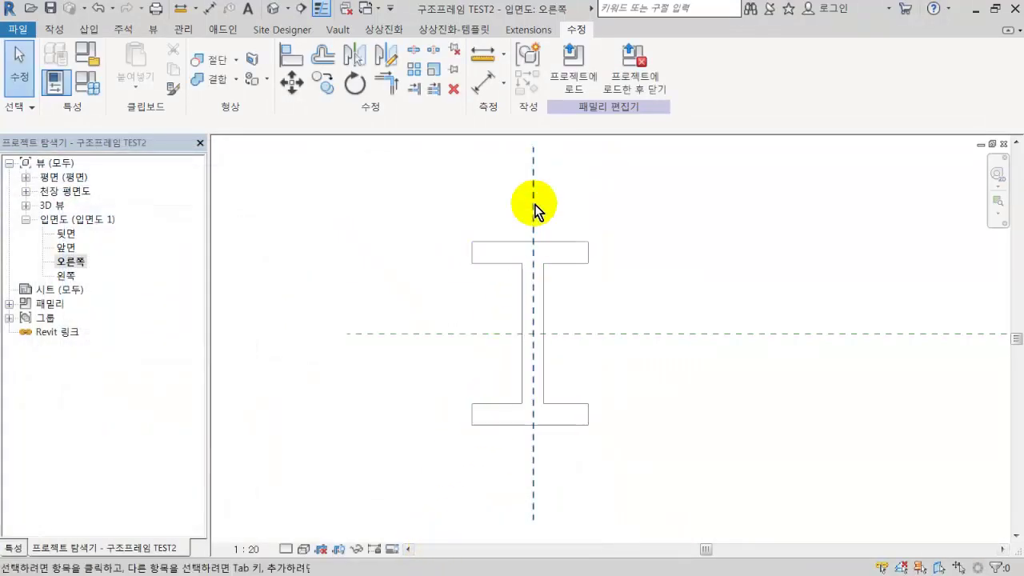
# Load the 구조프레임 TEST2 family into 프로젝트2 and open the project's 3D view
pyautogui.click(574, 84)
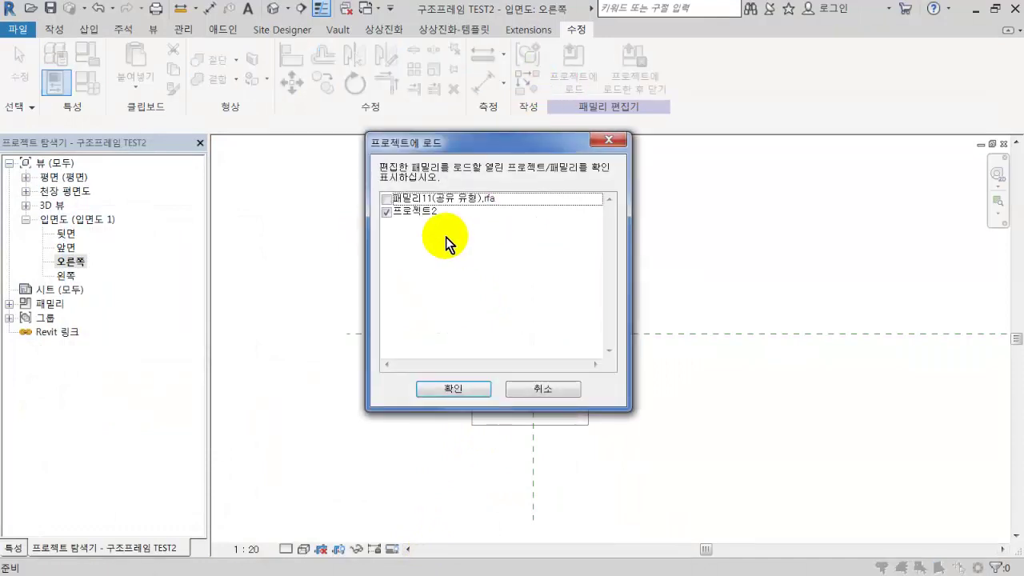
pyautogui.click(446, 388)
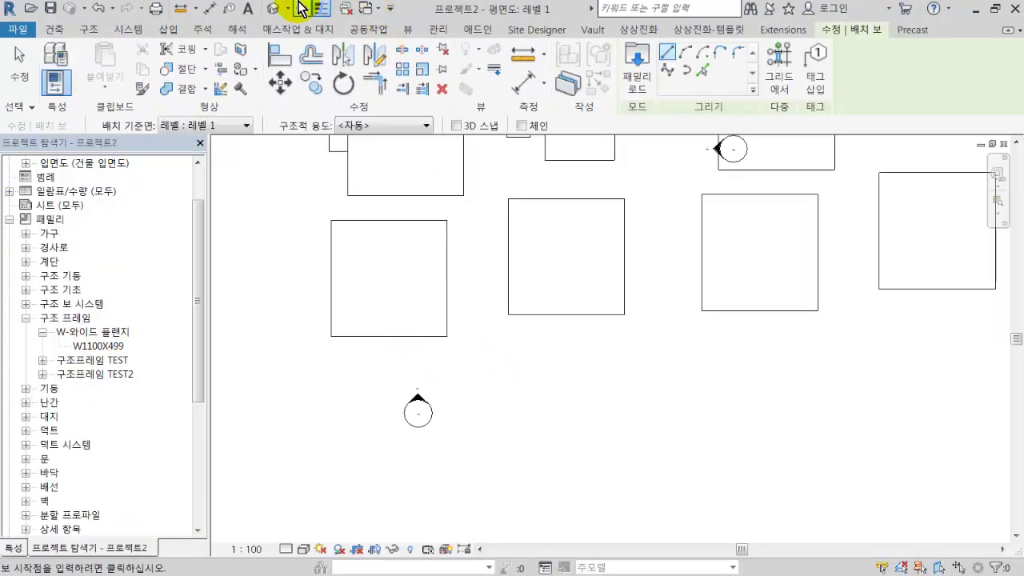
pyautogui.click(274, 11)
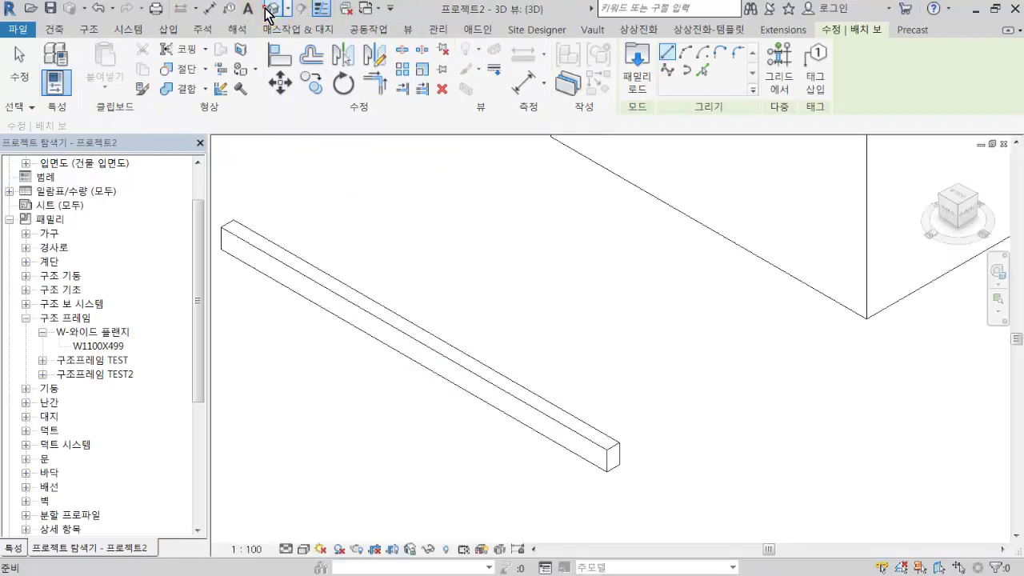
# Place a 구조프레임 TEST2 beam about 4080 mm long near the existing rectangular beam and end beam placement
pyautogui.click(388, 214)
pyautogui.click(647, 296)
pyautogui.scroll(5, 620, 343)
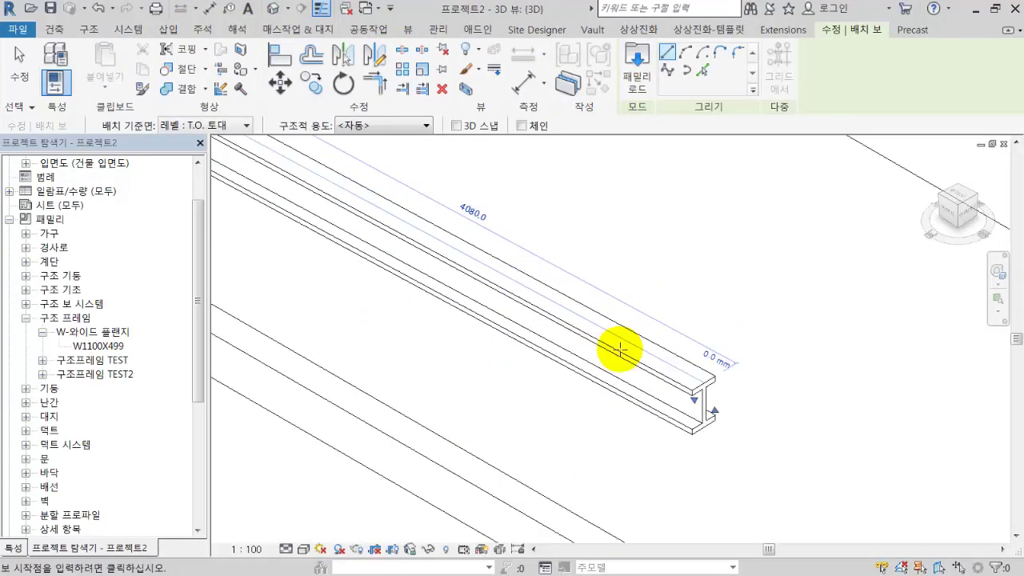
pyautogui.scroll(3, 723, 406)
pyautogui.press('Escape')
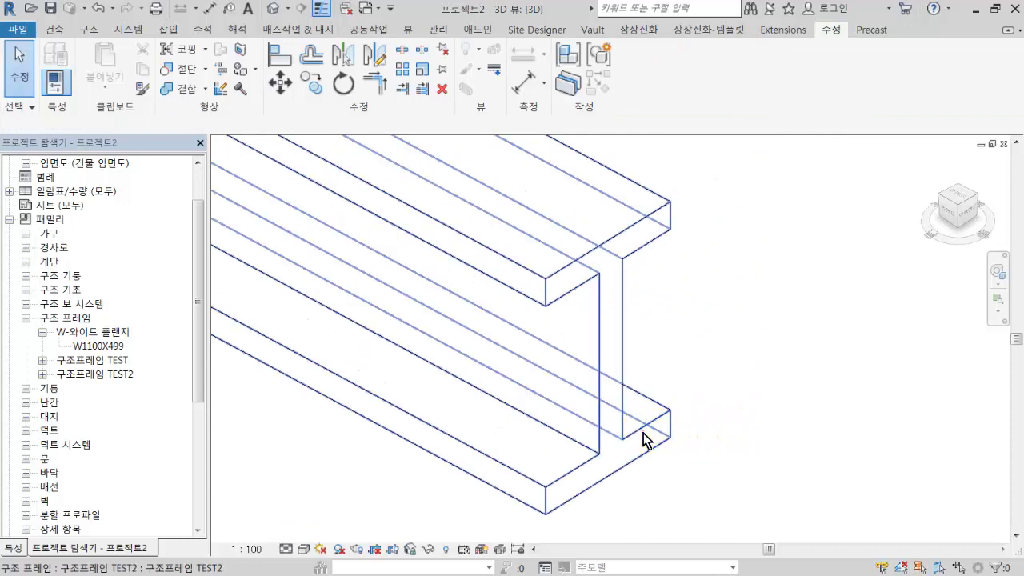
# Open the type properties of the newly placed 구조프레임 TEST2 beam
pyautogui.click(646, 427)
pyautogui.click(18, 549)
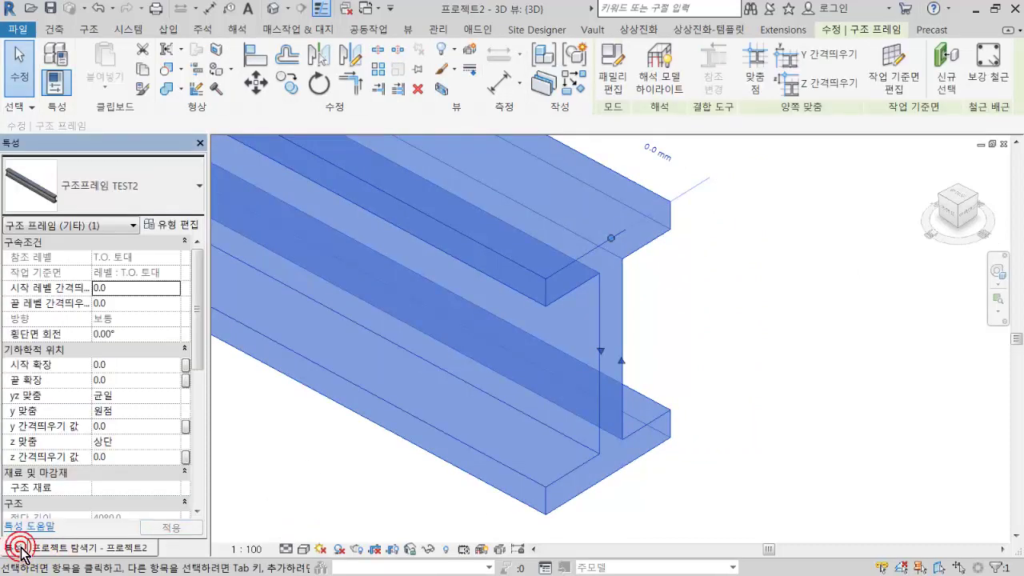
pyautogui.moveTo(574, 356); pyautogui.dragTo(229, 321, button='middle')
pyautogui.click(194, 227)
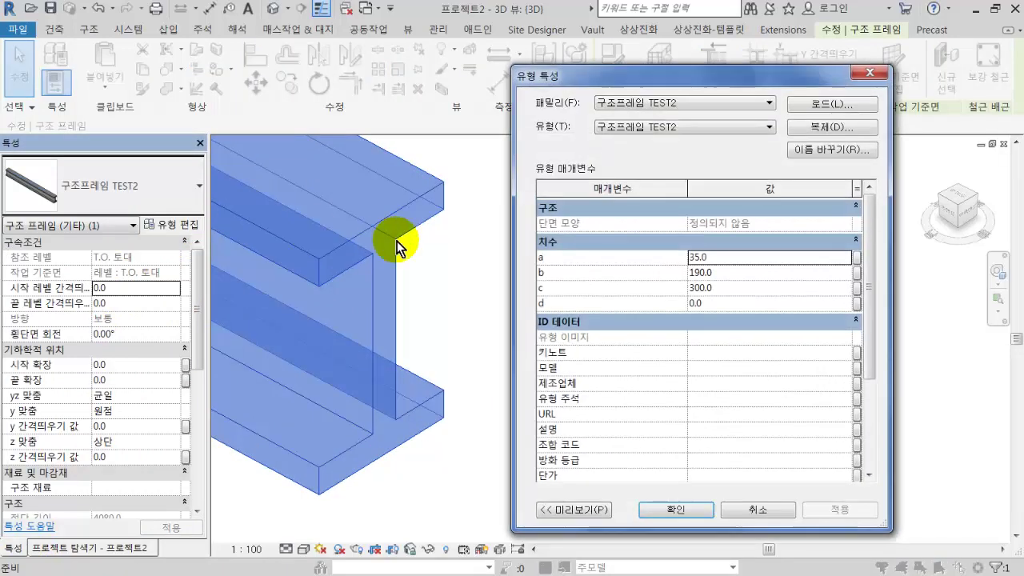
# Test type parameter a at 100 and at 30, applying each value to the beam
pyautogui.click(716, 257)
pyautogui.click(718, 256)
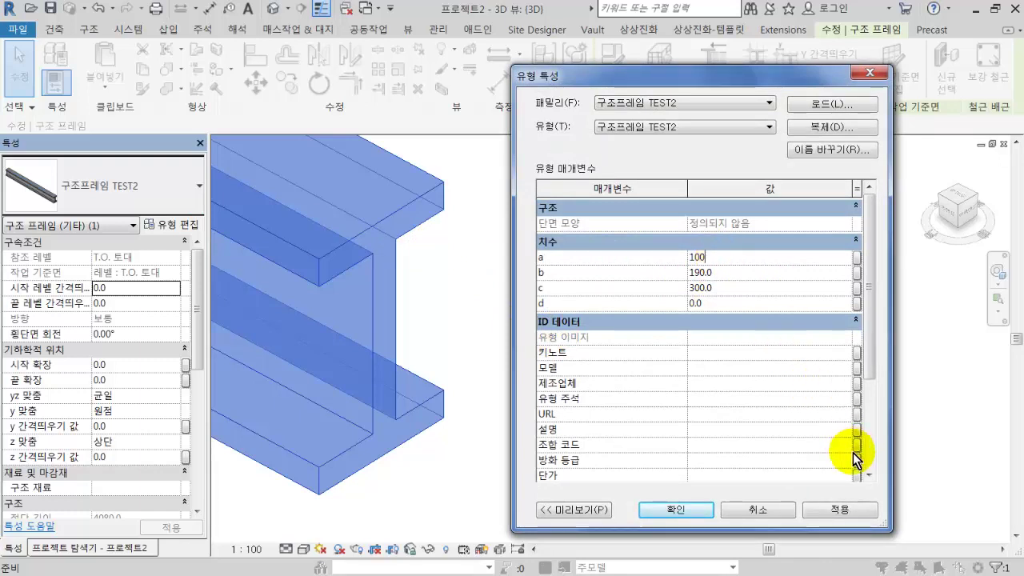
pyautogui.click(842, 510)
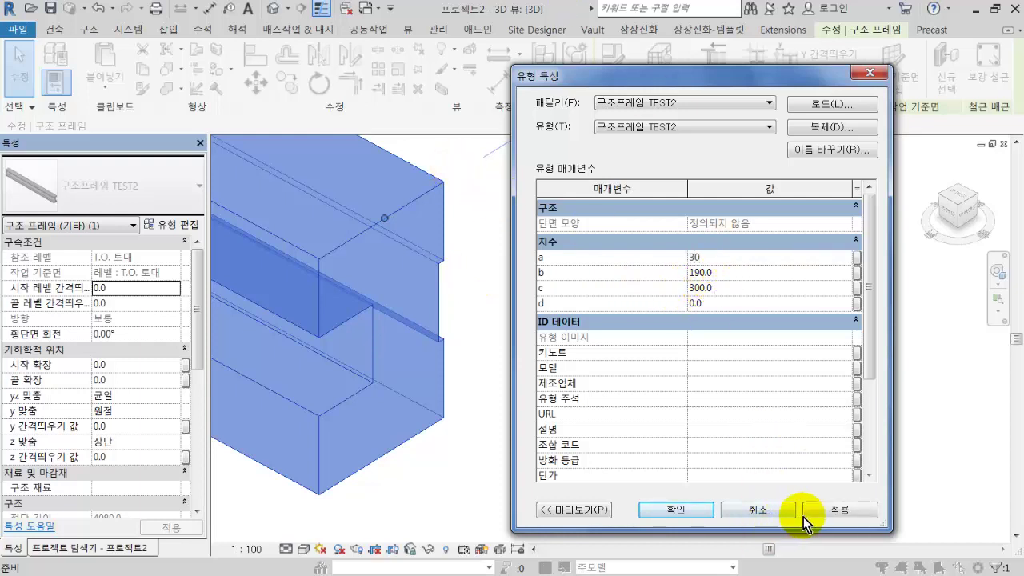
pyautogui.click(817, 511)
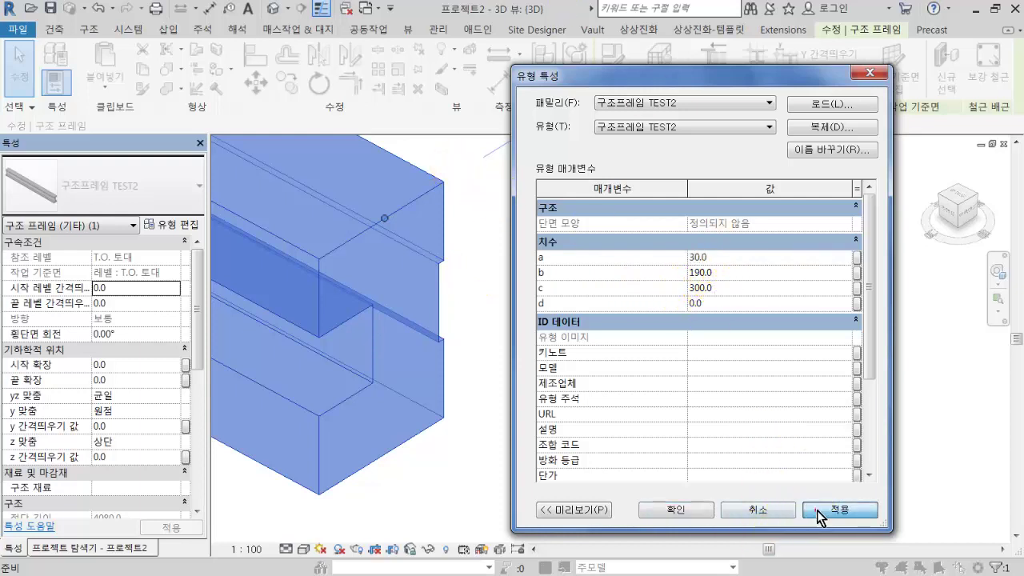
# Set type parameter a to 50 and b to 300, applying each change to the beam
pyautogui.click(771, 261)
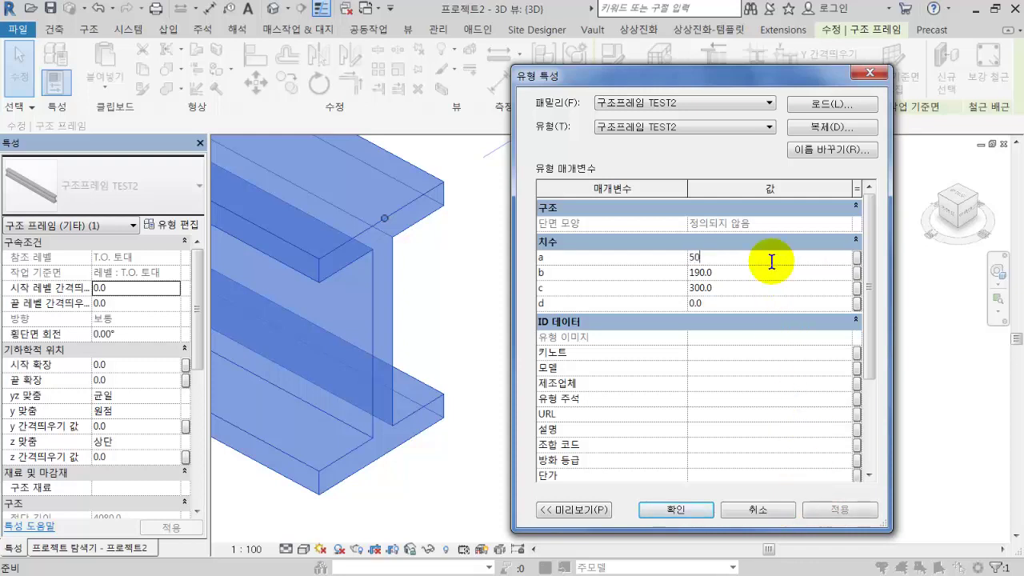
pyautogui.write('50')
pyautogui.click(878, 510)
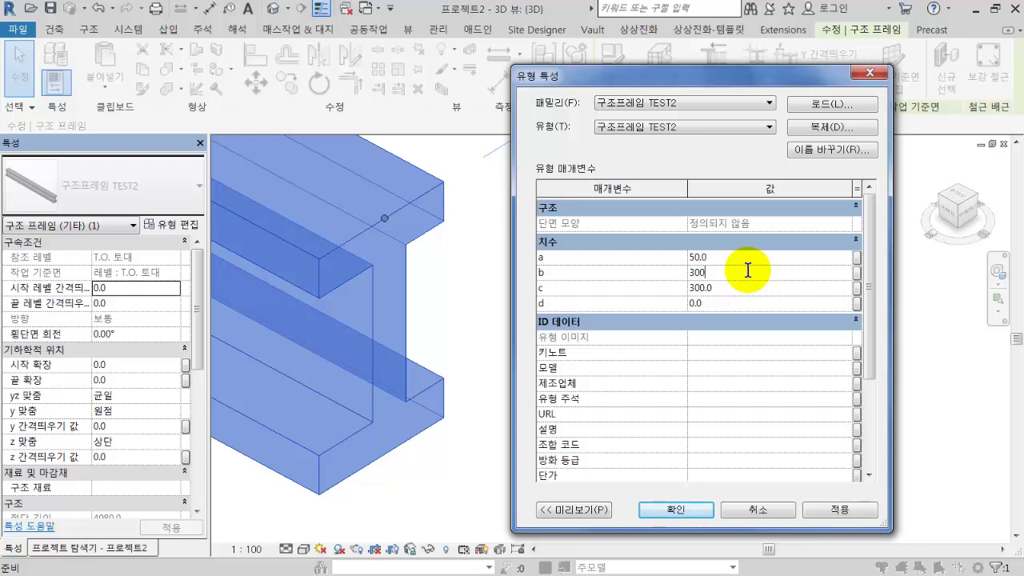
pyautogui.click(840, 506)
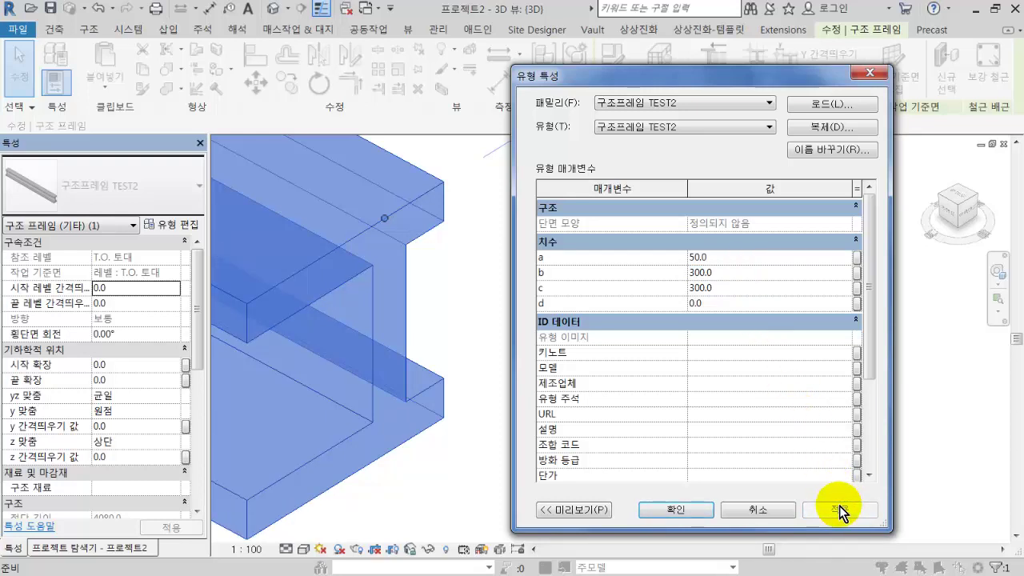
# Set type parameter c to 500, apply it and accept the type properties
pyautogui.click(764, 284)
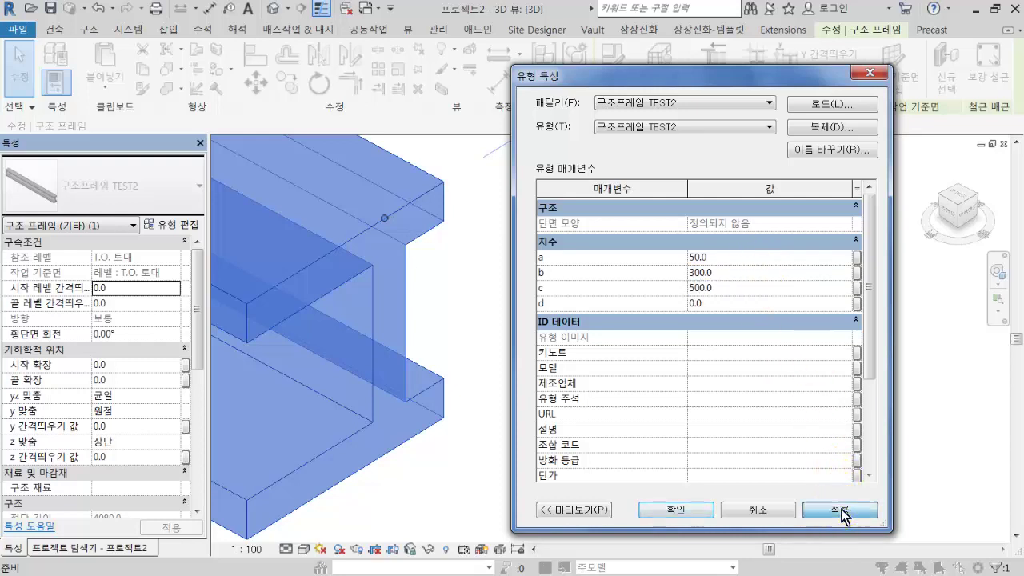
pyautogui.click(841, 510)
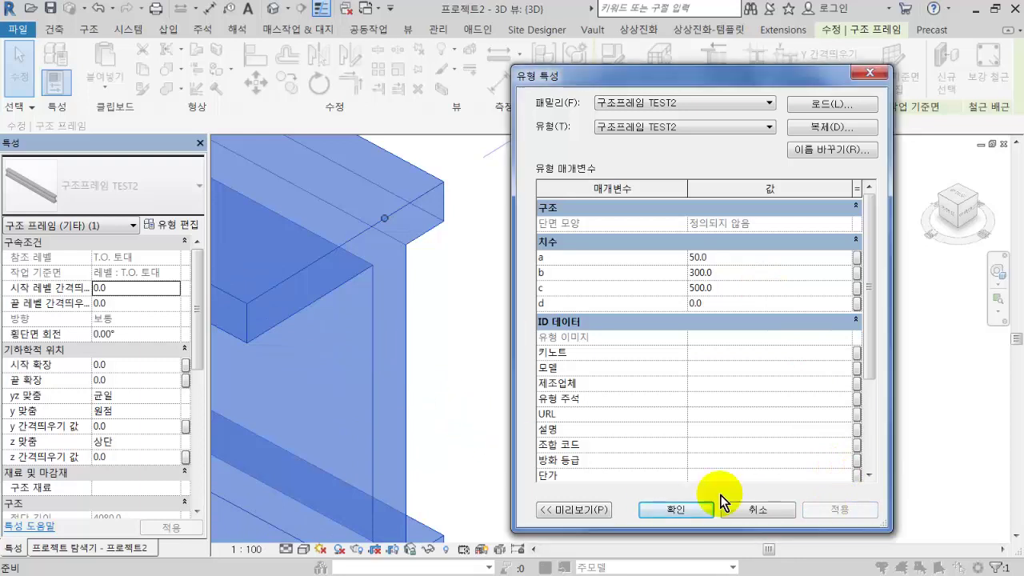
pyautogui.click(693, 510)
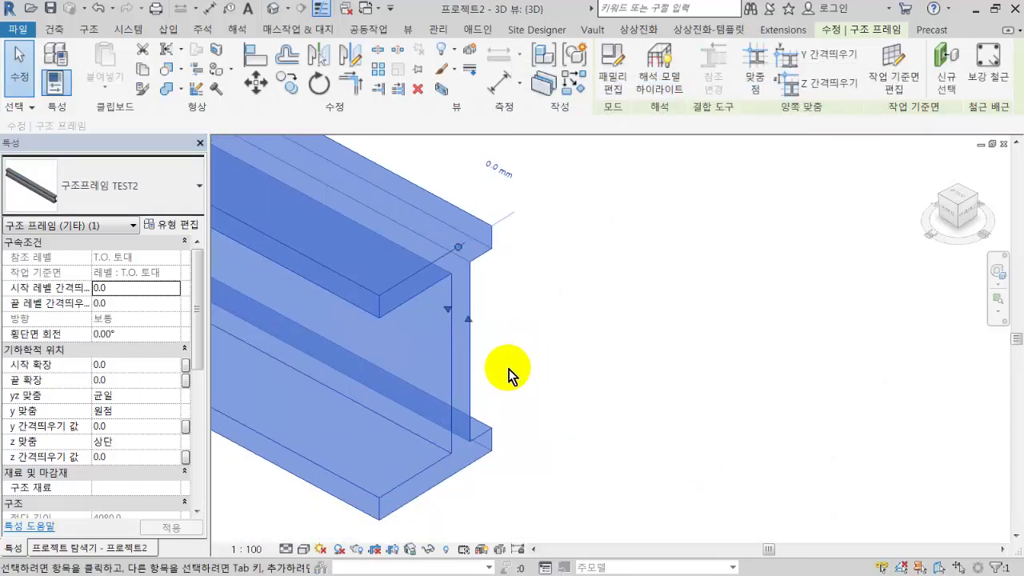
# Select the rectangular 구조프레임 TEST beam beside the I-beam to check its type properties
pyautogui.click(484, 322)
pyautogui.scroll(-2, 503, 322)
pyautogui.moveTo(512, 352); pyautogui.dragTo(660, 254, button='middle')
pyautogui.scroll(-1, 489, 403)
pyautogui.click(481, 464)
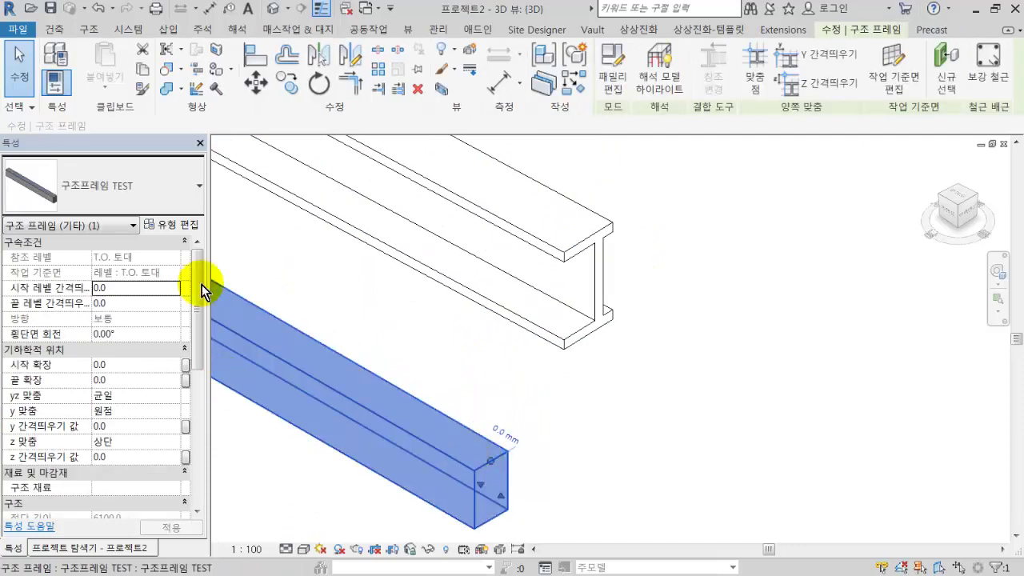
pyautogui.click(190, 225)
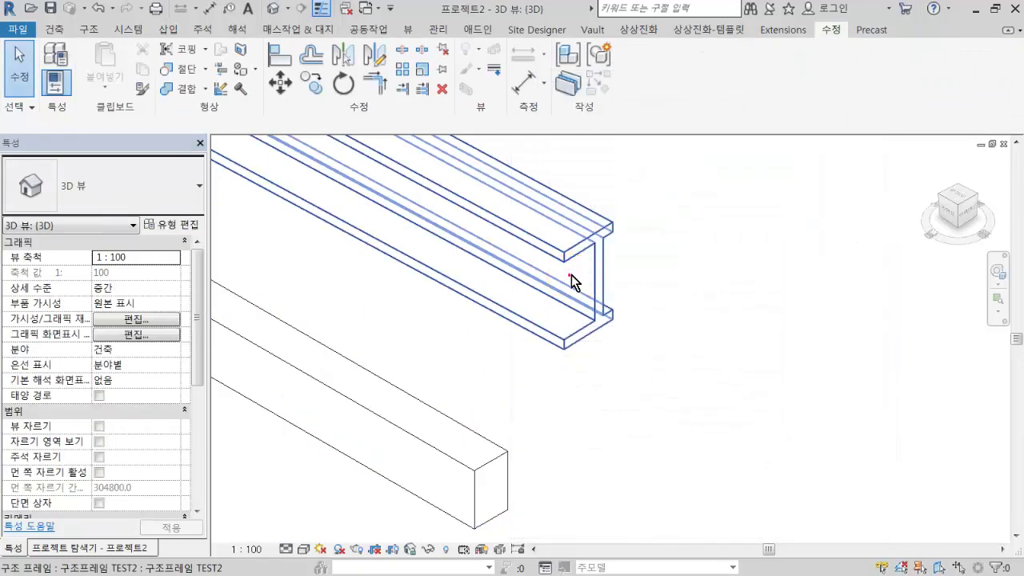
# Open the I-shaped 구조프레임 TEST2 beam's family for editing from the 3D view
pyautogui.click(571, 274)
pyautogui.scroll(3, 624, 229)
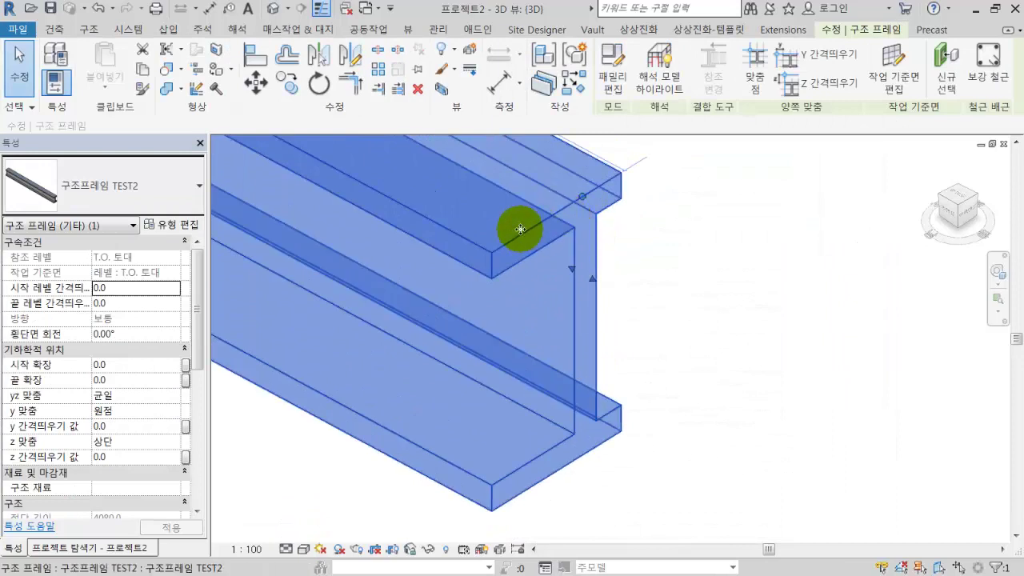
pyautogui.doubleClick(572, 291)
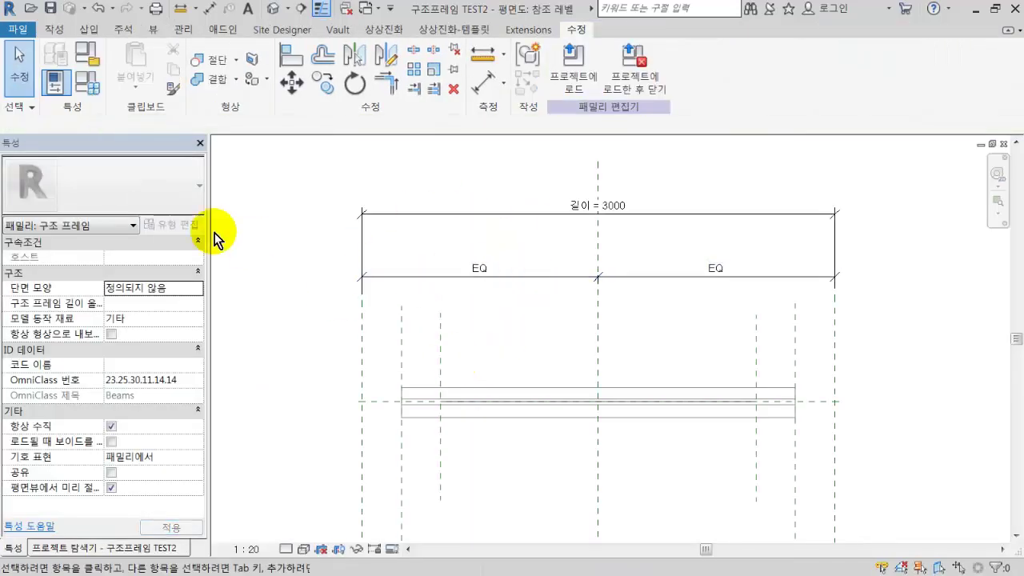
# Display the family's 오른쪽 (right) elevation view to see the I-shaped section
pyautogui.click(81, 548)
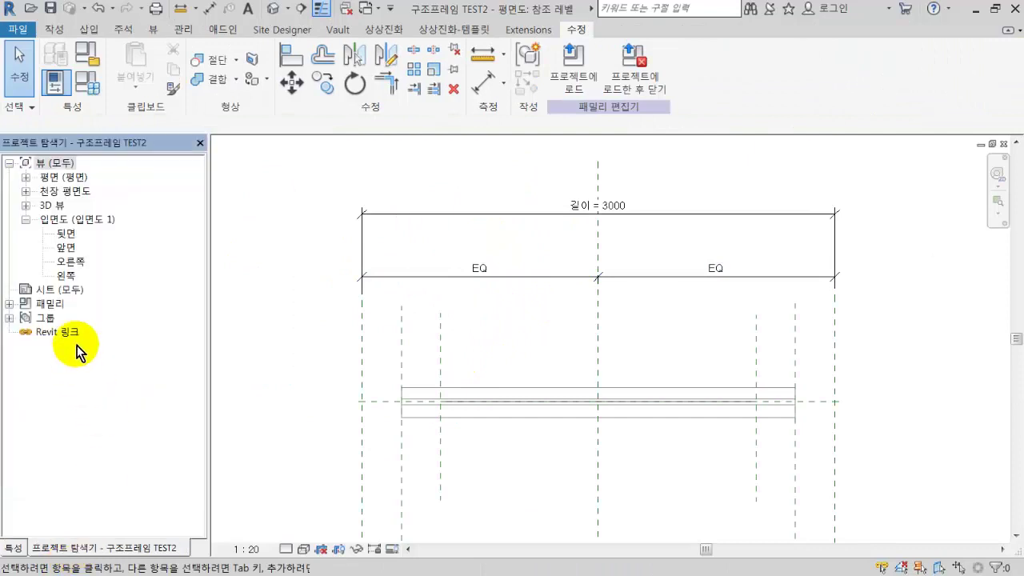
pyautogui.doubleClick(70, 264)
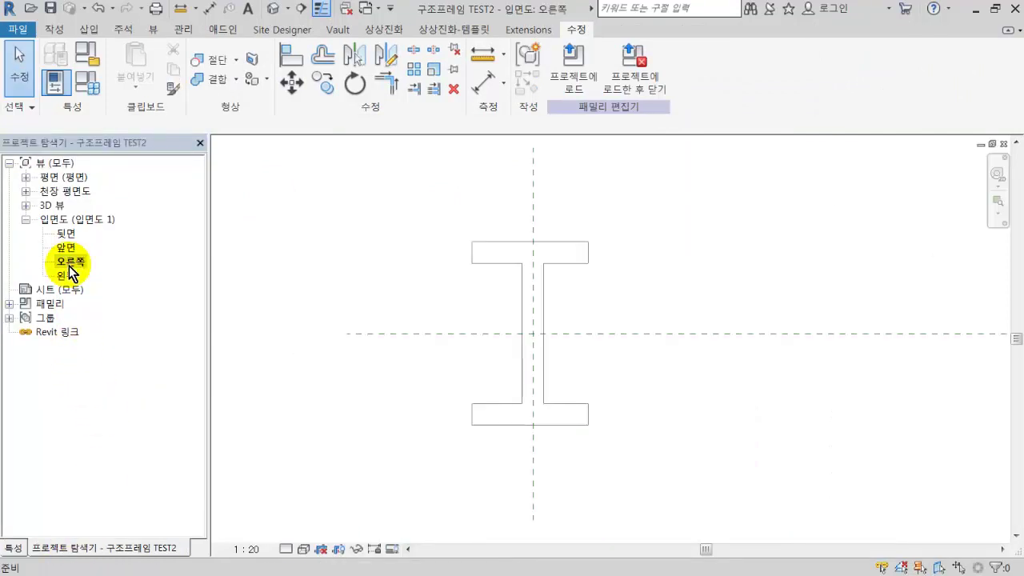
pyautogui.doubleClick(69, 279)
pyautogui.doubleClick(70, 262)
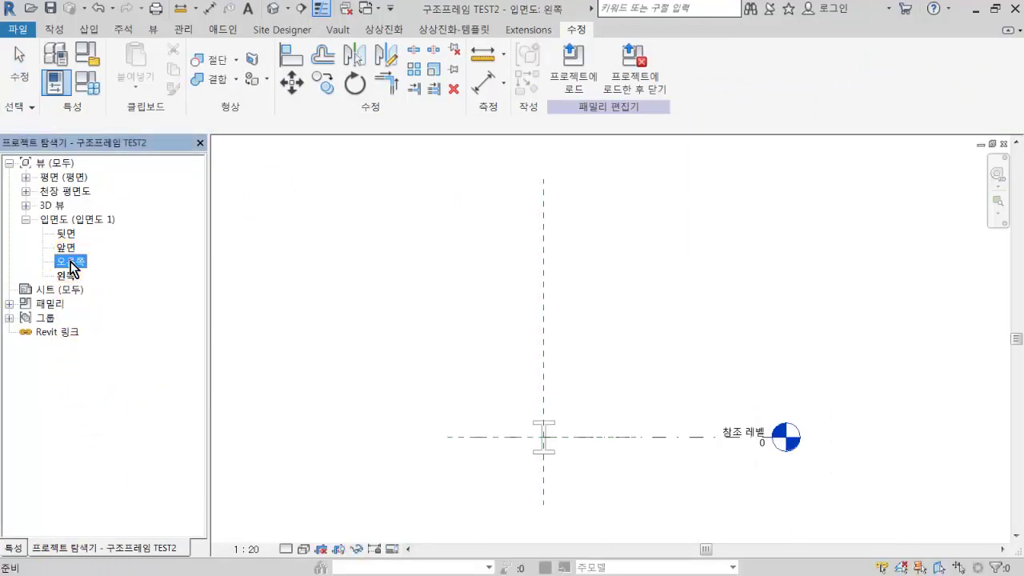
pyautogui.scroll(-3, 590, 289)
pyautogui.scroll(3, 580, 288)
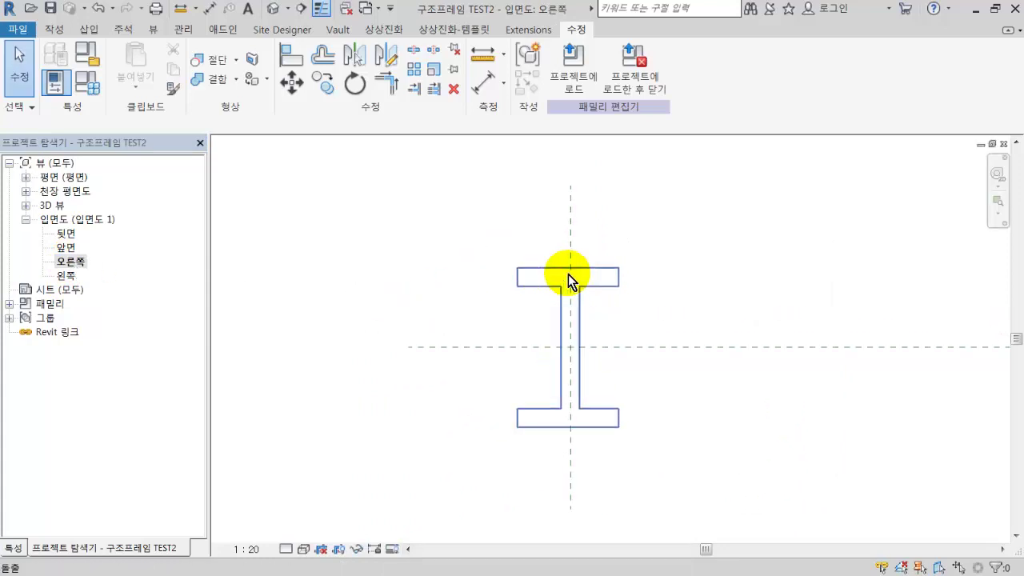
# Open the I-shaped extrusion's sketch for editing and inspect the reference planes around its web
pyautogui.click(571, 280)
pyautogui.doubleClick(570, 280)
pyautogui.scroll(2, 598, 333)
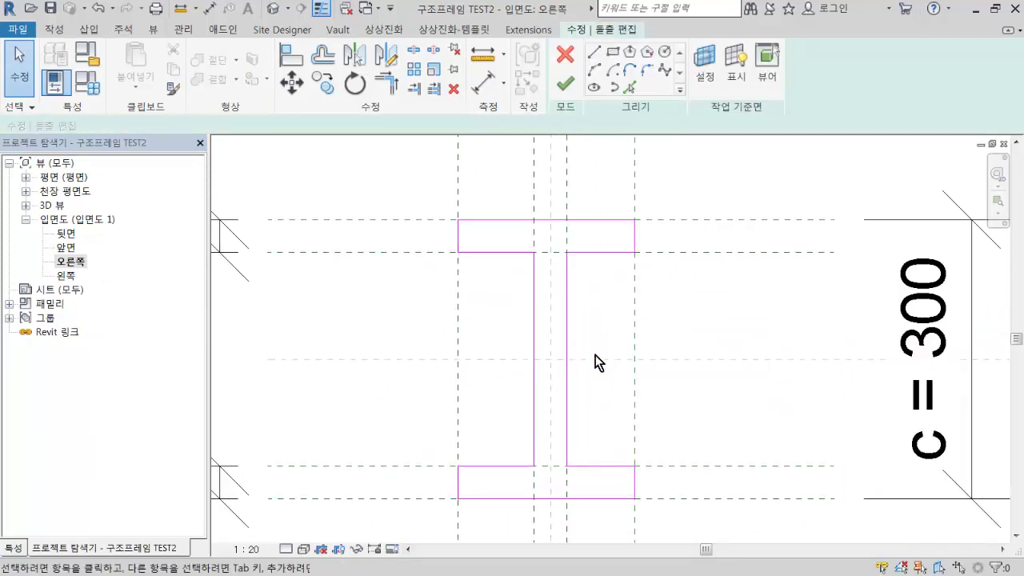
pyautogui.scroll(-2, 609, 338)
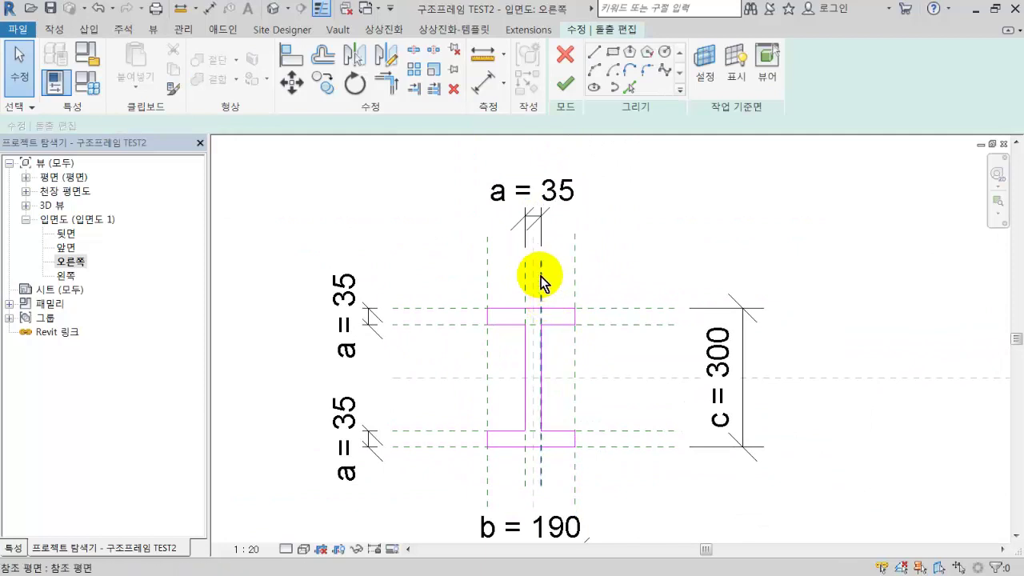
pyautogui.scroll(4, 540, 276)
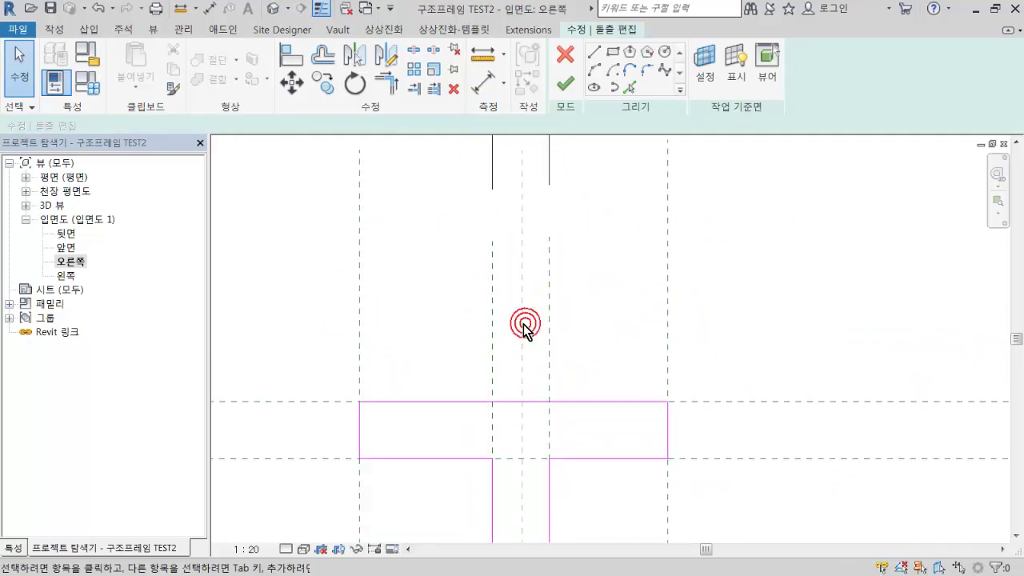
pyautogui.scroll(-2, 532, 326)
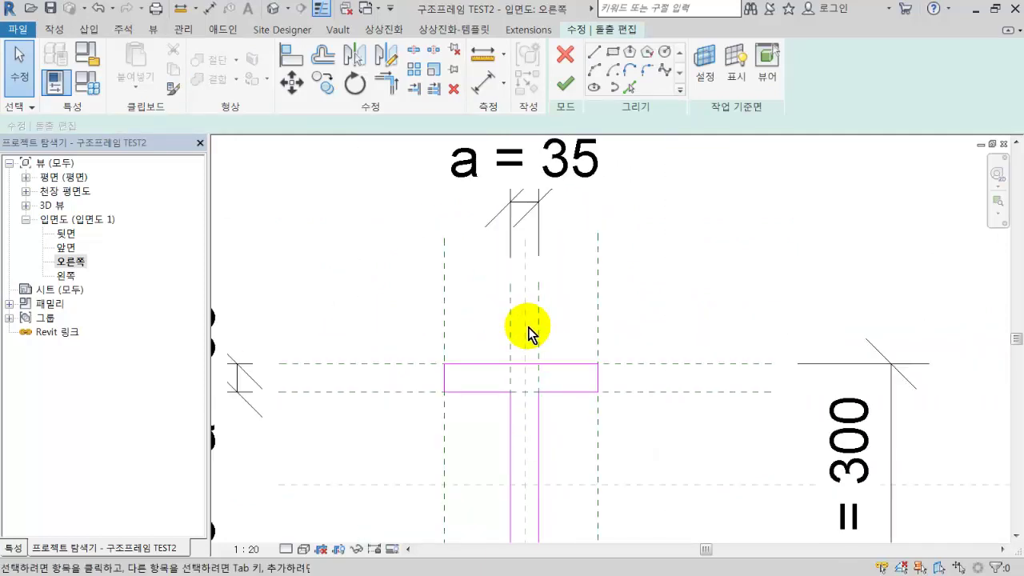
# Add an aligned dimension across the web's two side reference planes and the vertical centre plane, with equal (EQ) spacing
pyautogui.click(531, 226)
pyautogui.scroll(2, 530, 225)
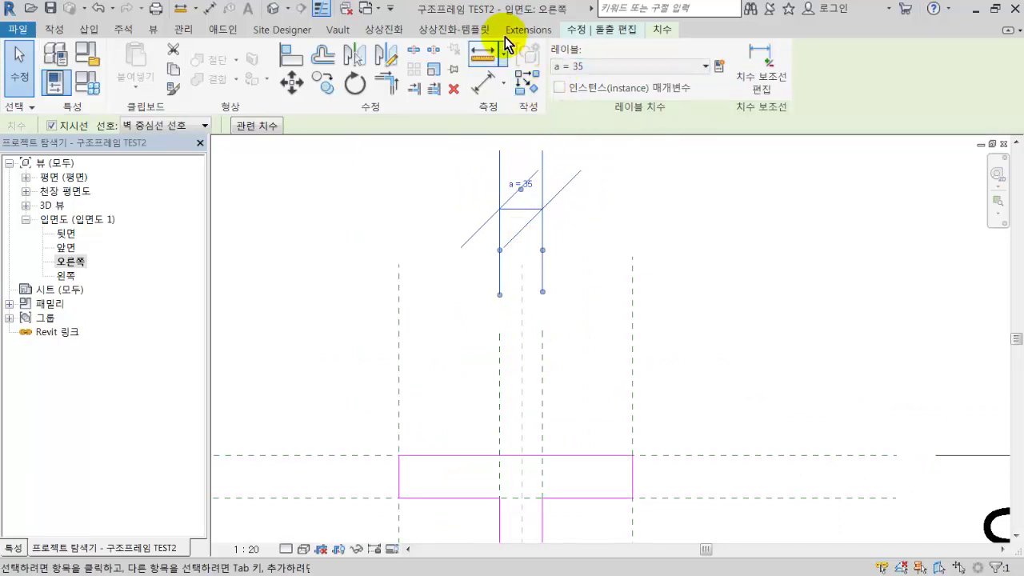
pyautogui.click(206, 10)
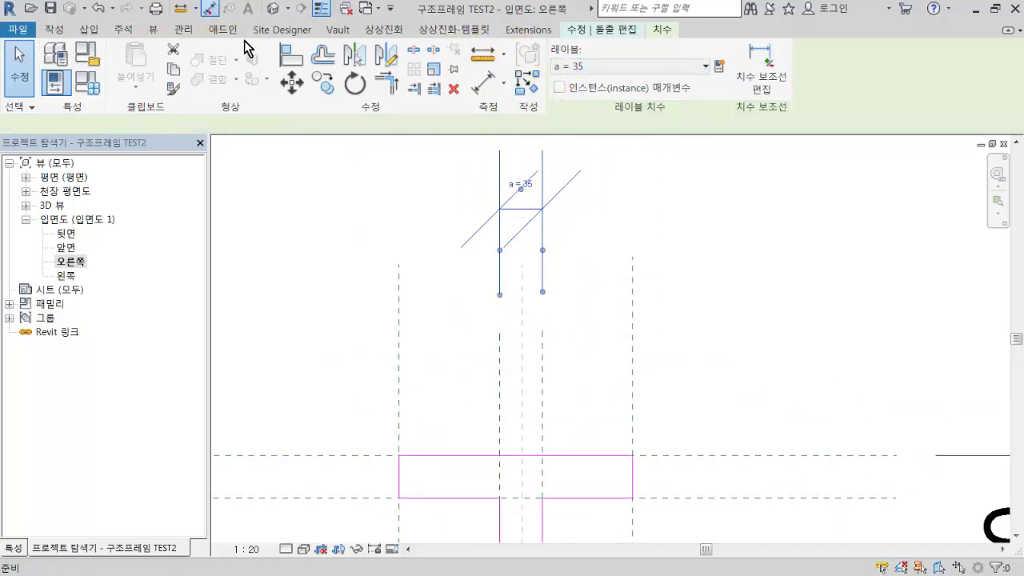
pyautogui.click(502, 410)
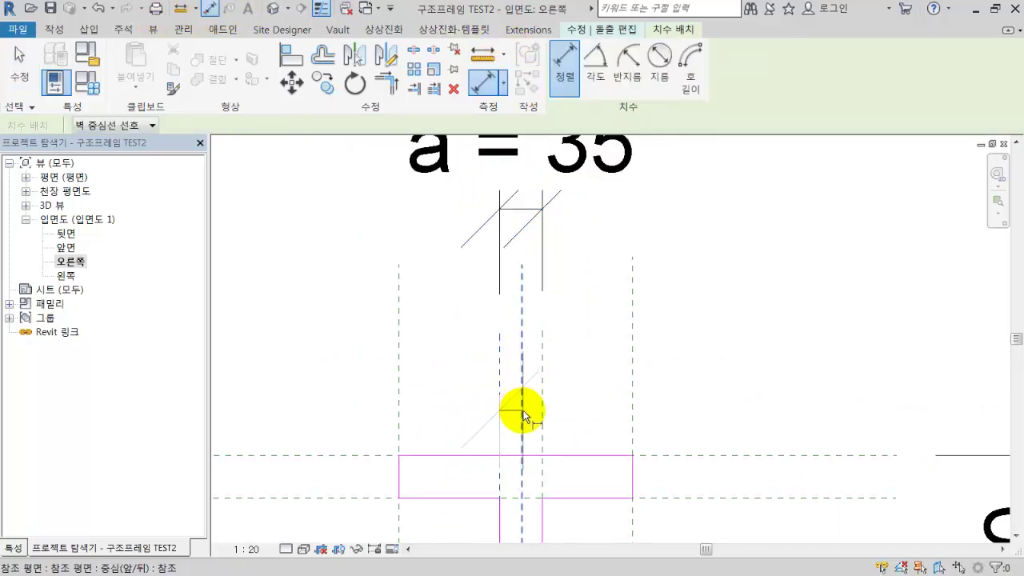
pyautogui.click(543, 410)
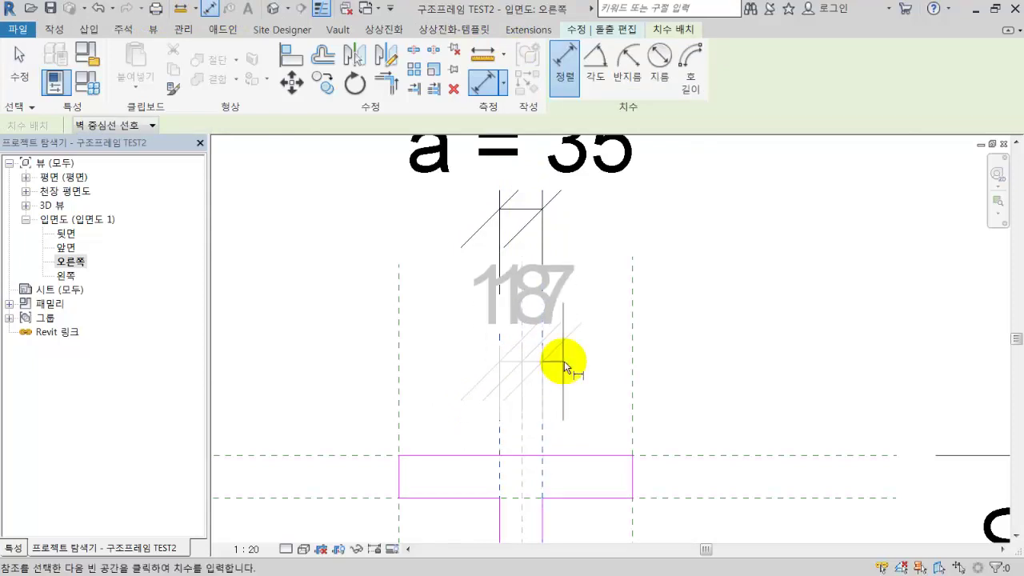
pyautogui.click(565, 356)
pyautogui.scroll(-2, 528, 276)
pyautogui.scroll(-2, 528, 281)
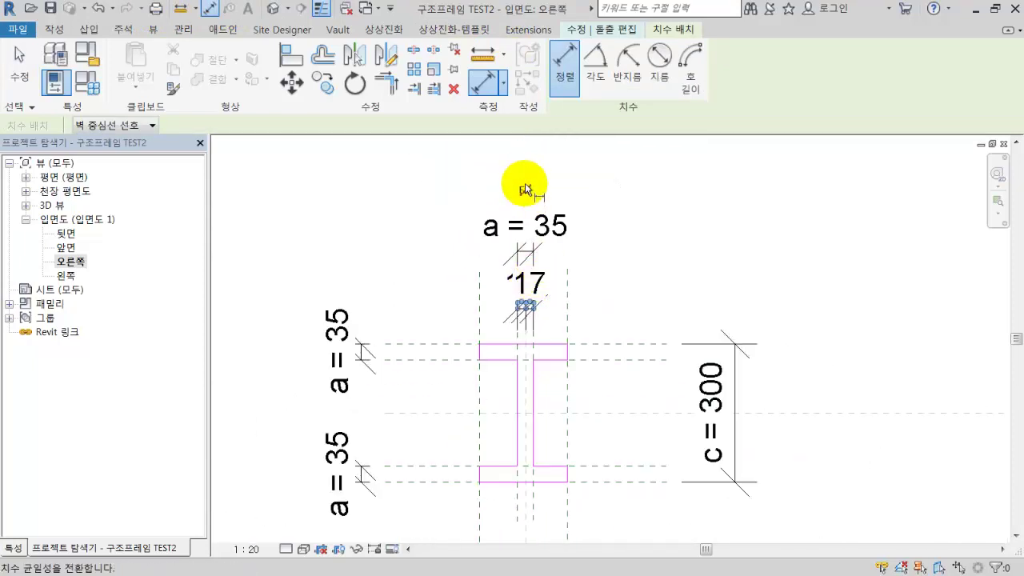
pyautogui.click(525, 190)
pyautogui.scroll(2, 520, 339)
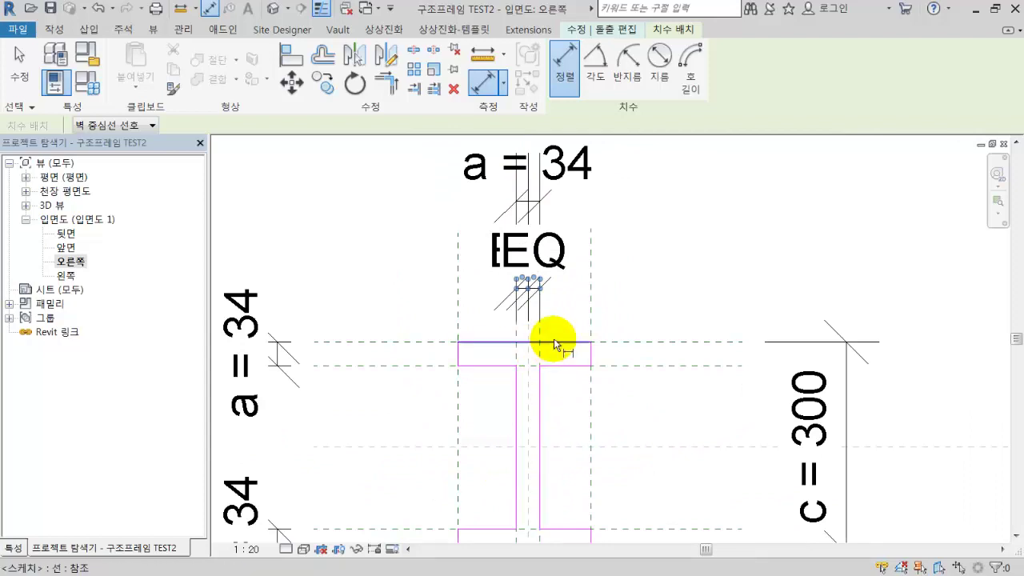
pyautogui.click(645, 342)
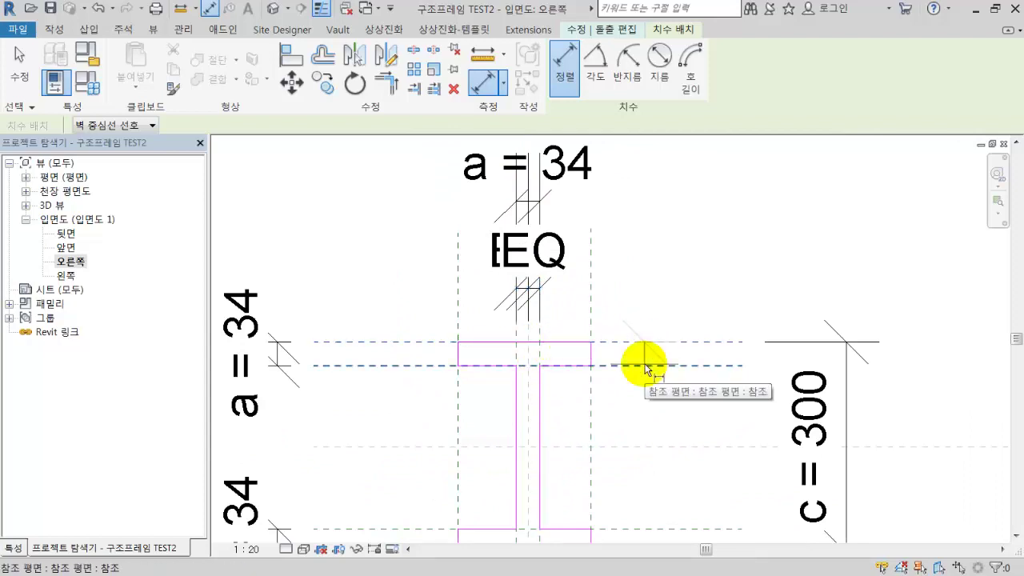
pyautogui.click(645, 365)
pyautogui.moveTo(655, 445); pyautogui.dragTo(644, 396, button='middle')
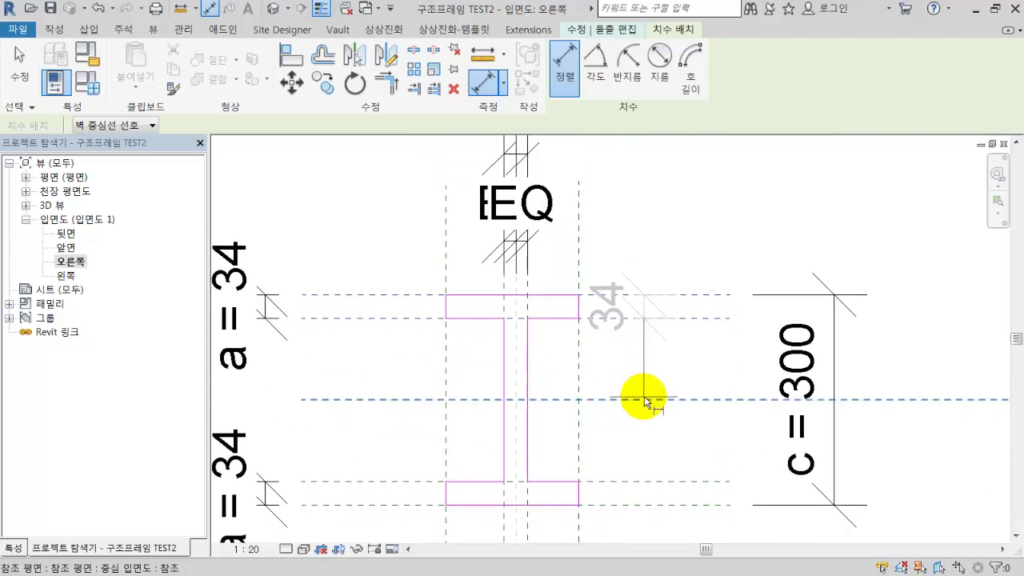
pyautogui.click(644, 398)
pyautogui.press('Escape')
pyautogui.press('Escape')
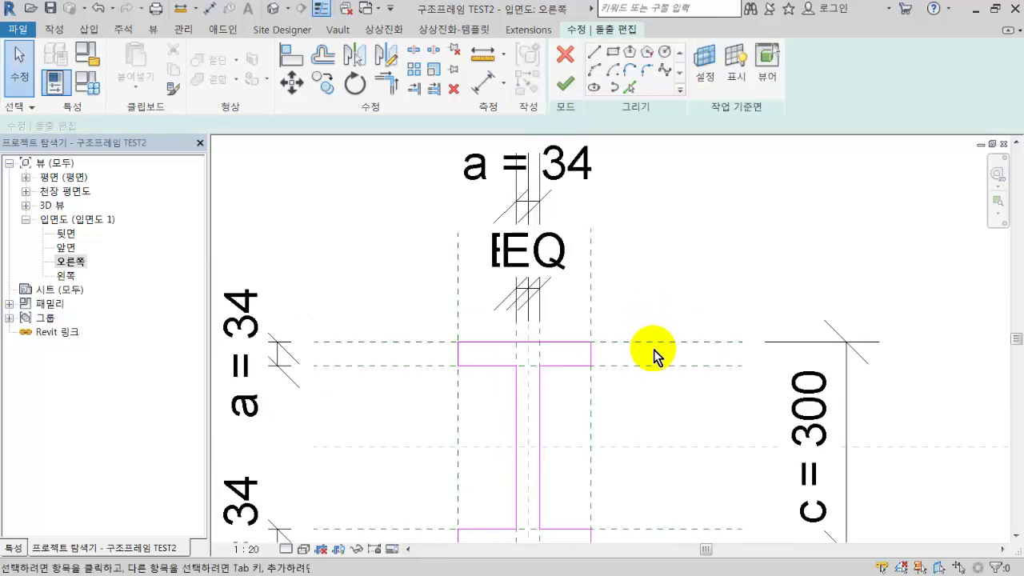
# Add an aligned dimension across the two flanges' inner reference planes and the horizontal centre plane, with equal (EQ) spacing
pyautogui.click(524, 164)
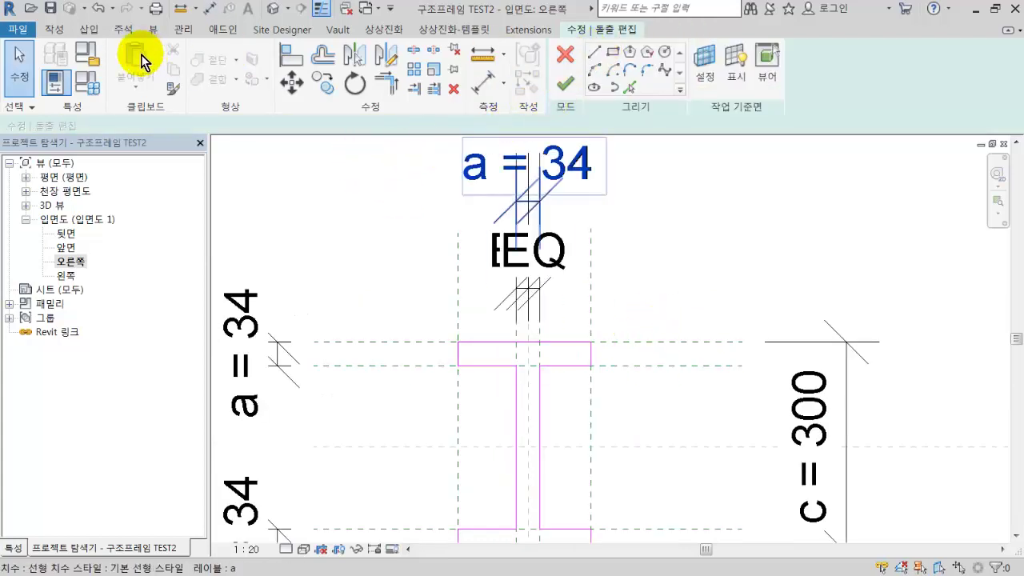
pyautogui.click(208, 9)
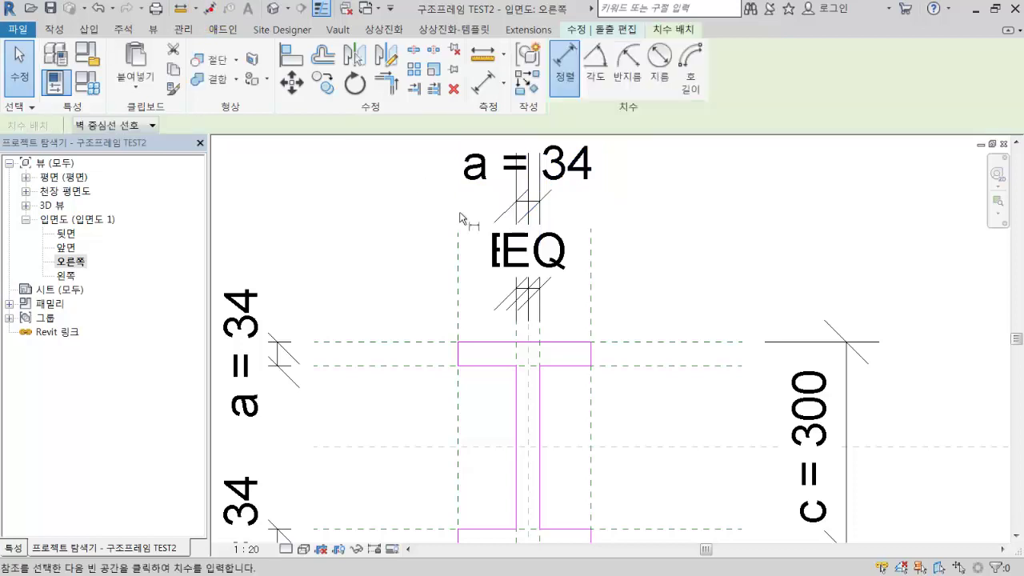
pyautogui.click(640, 368)
pyautogui.click(635, 446)
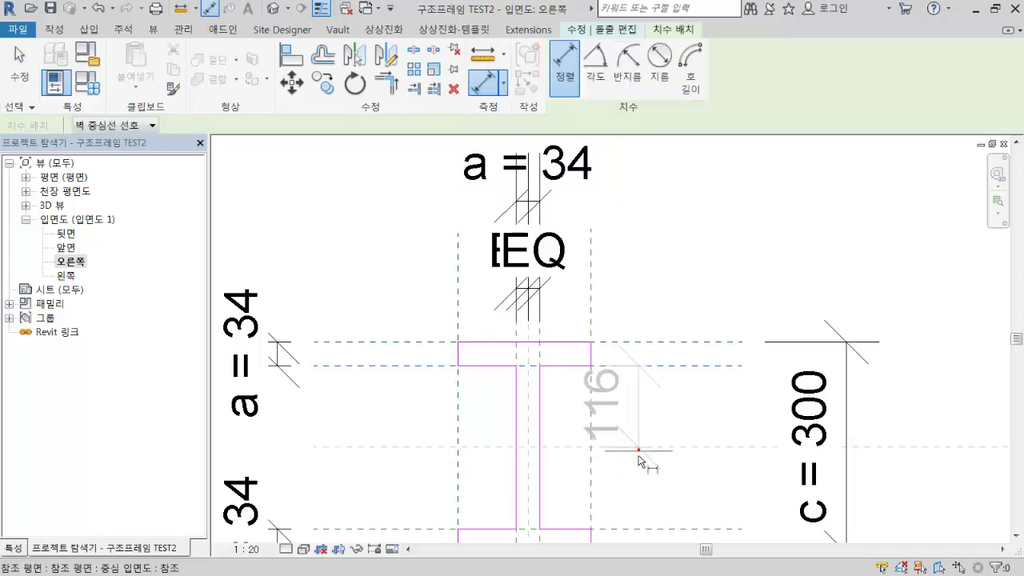
pyautogui.click(696, 491)
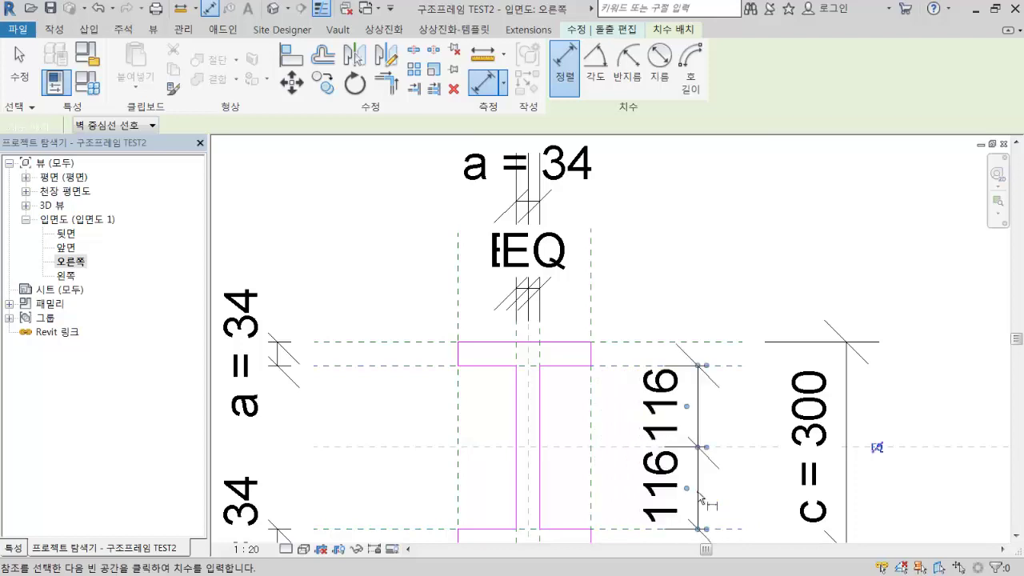
pyautogui.click(877, 449)
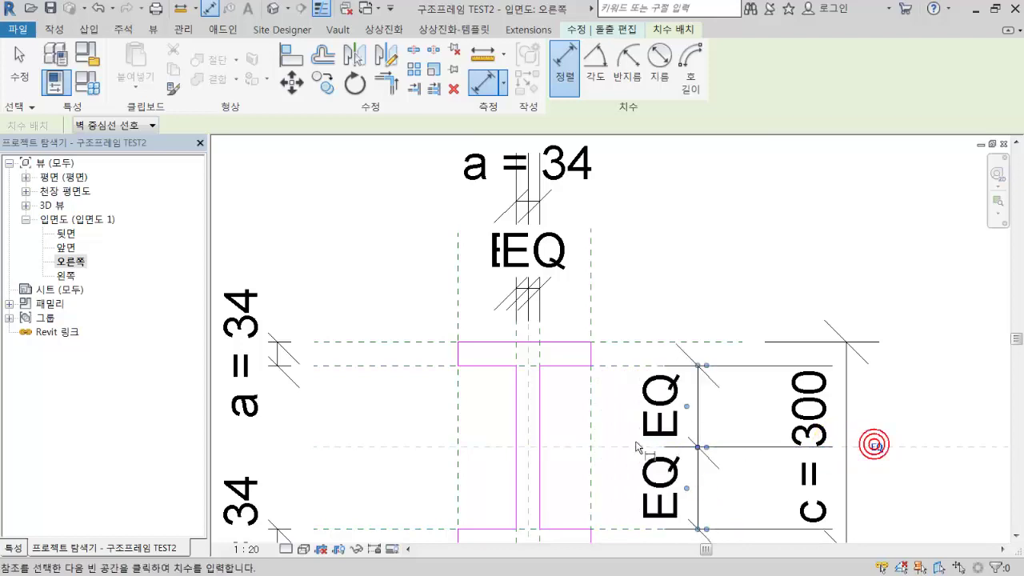
pyautogui.scroll(-3, 645, 405)
pyautogui.scroll(3, 613, 393)
pyautogui.press('Escape')
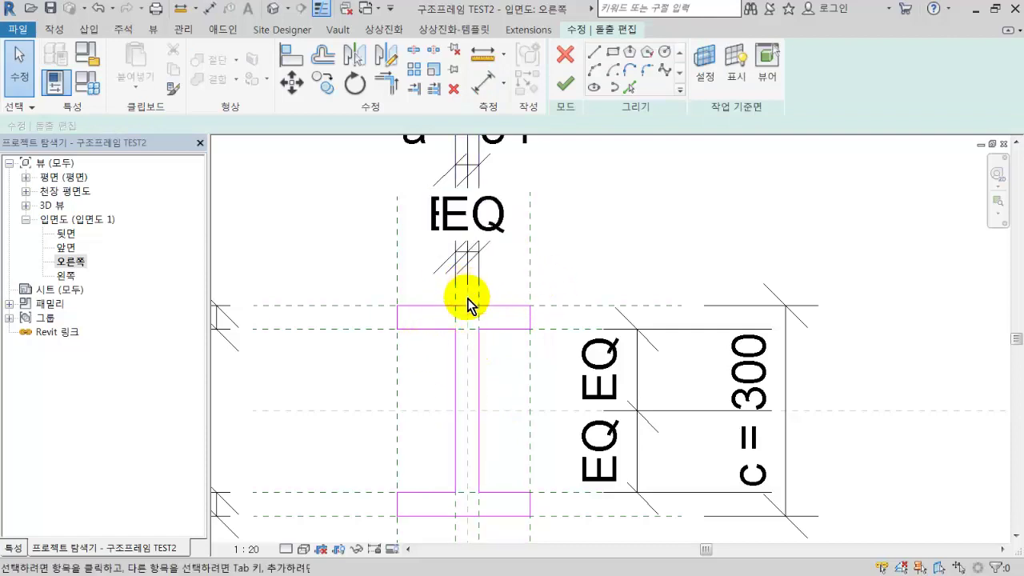
# Move the web's right-hand reference plane about 36.6 mm outward to the midpoint of the flange's inner edge to test the constraints
pyautogui.scroll(-1, 538, 270)
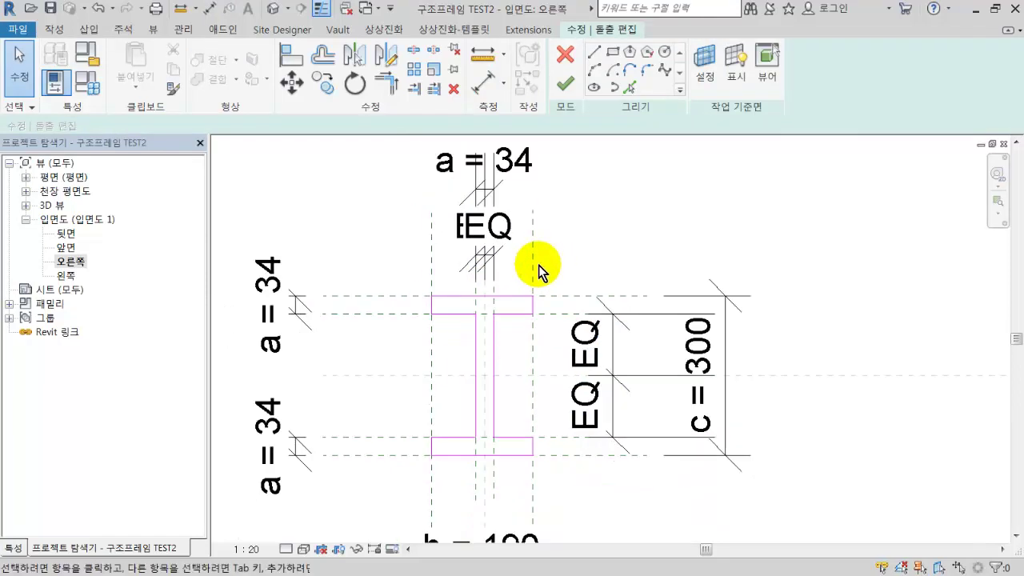
pyautogui.click(534, 271)
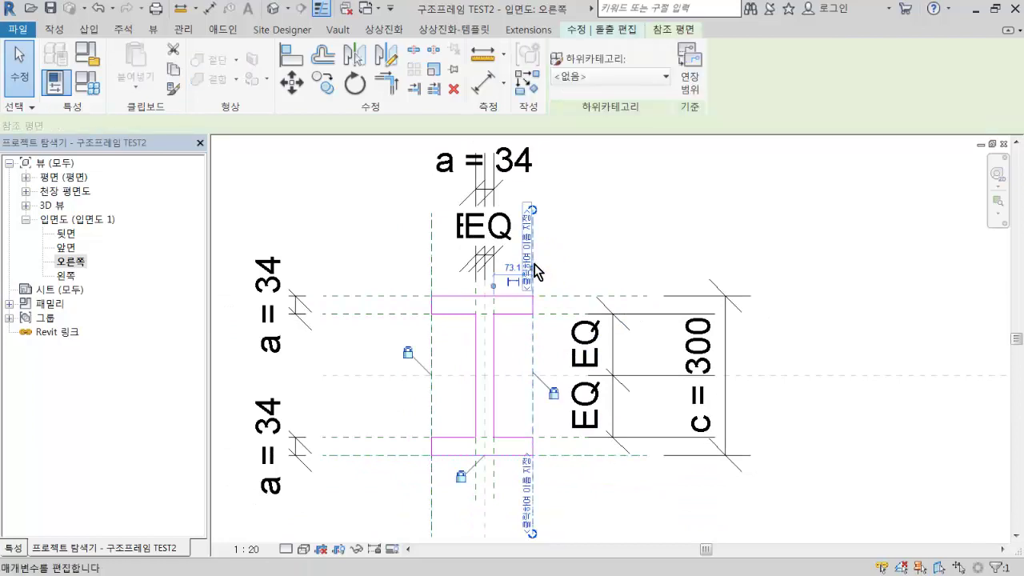
pyautogui.click(495, 305)
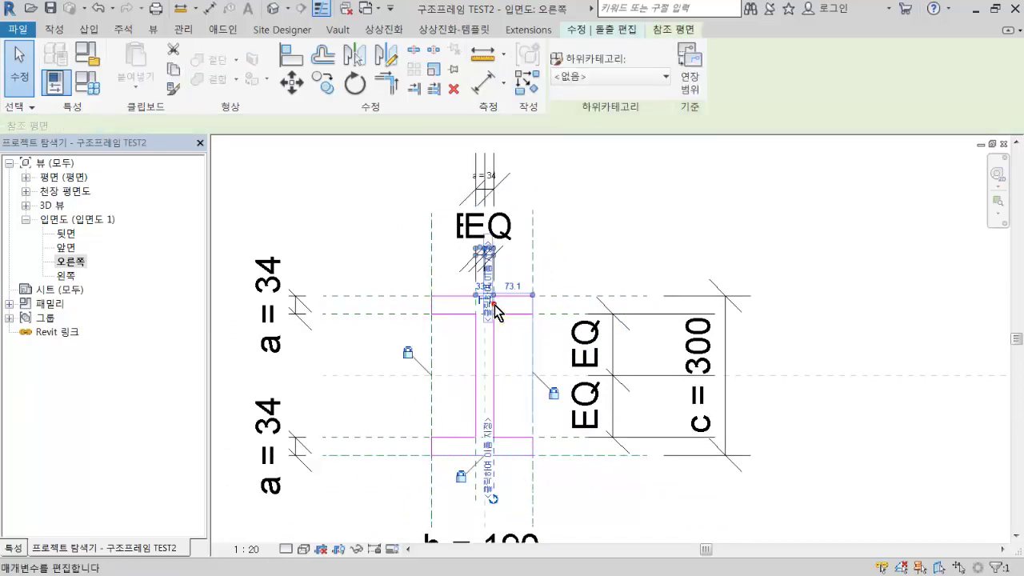
pyautogui.click(493, 304)
pyautogui.click(516, 306)
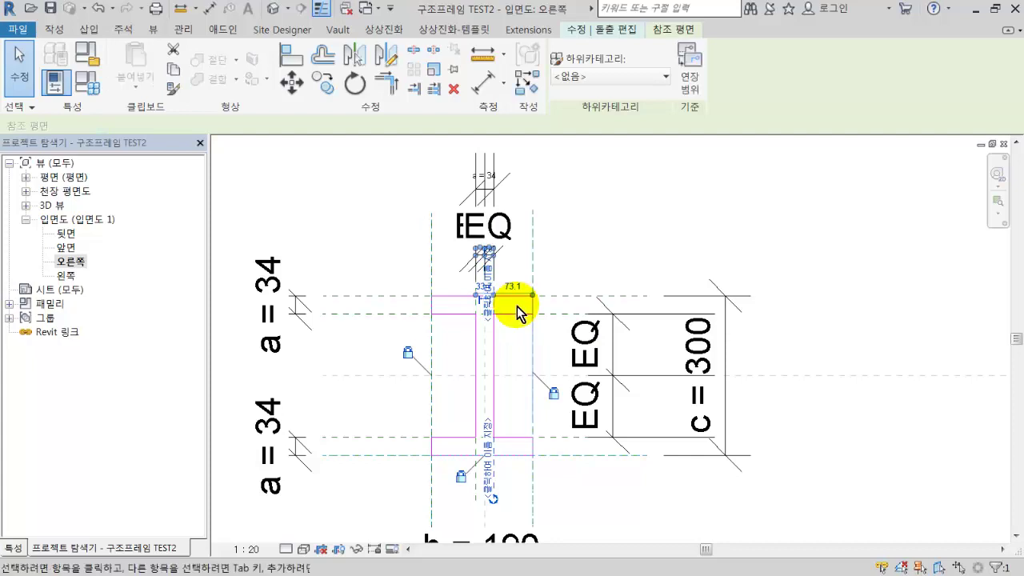
pyautogui.press('m')
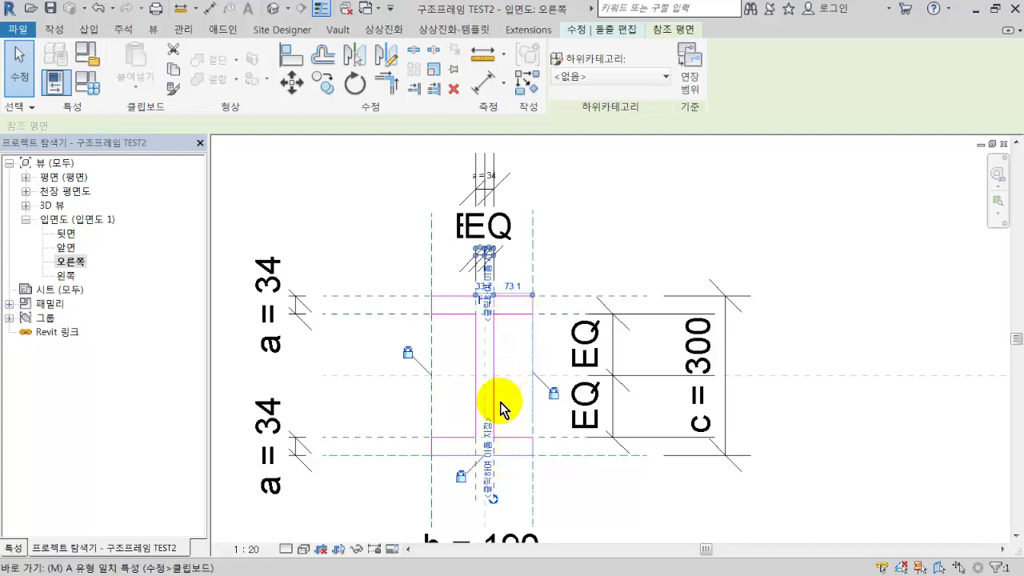
pyautogui.click(291, 82)
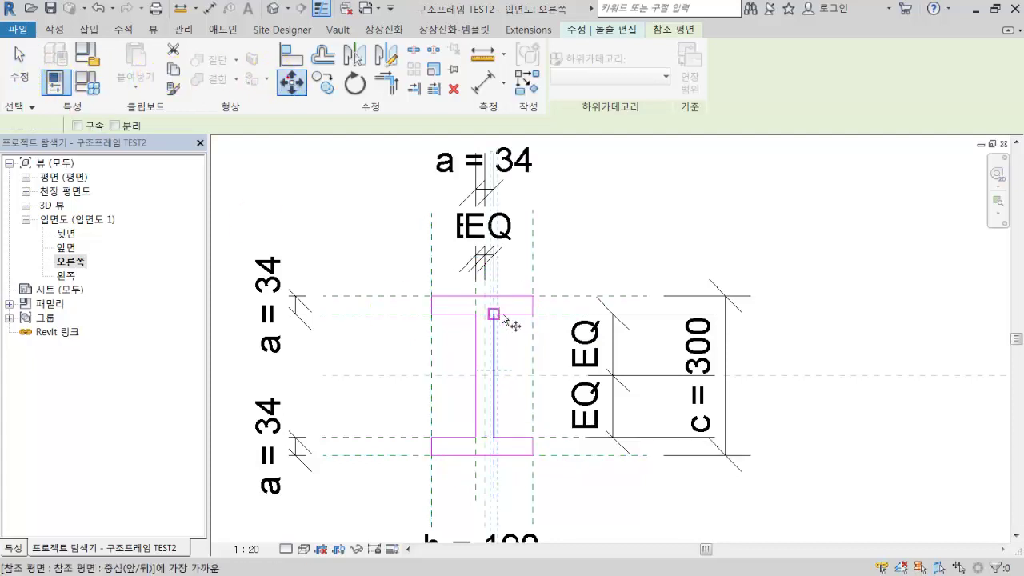
pyautogui.click(493, 314)
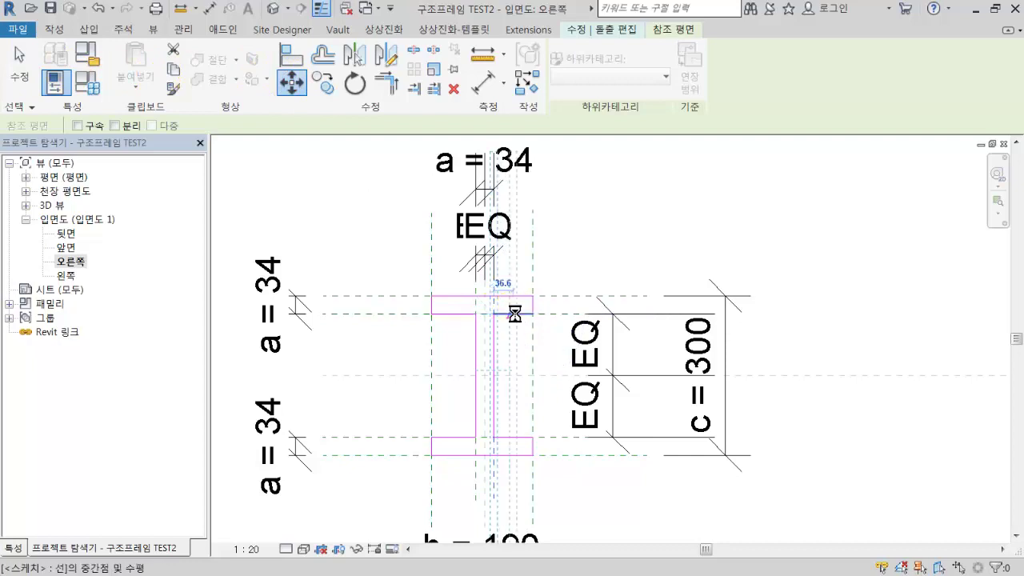
pyautogui.click(515, 314)
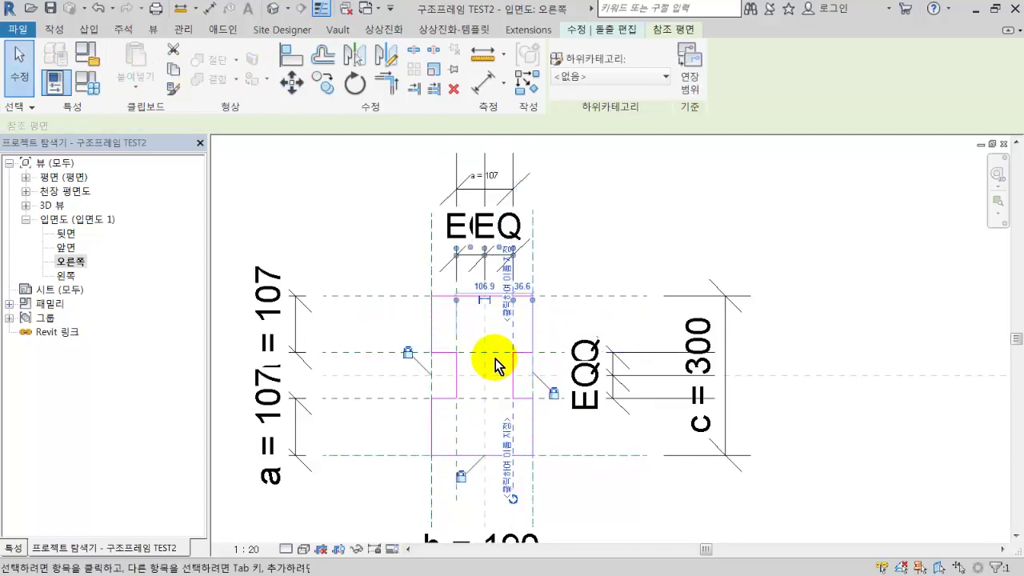
# Undo the web reference plane's move and finish editing the I-shaped extrusion's sketch
pyautogui.hotkey('ctrl', 'z')
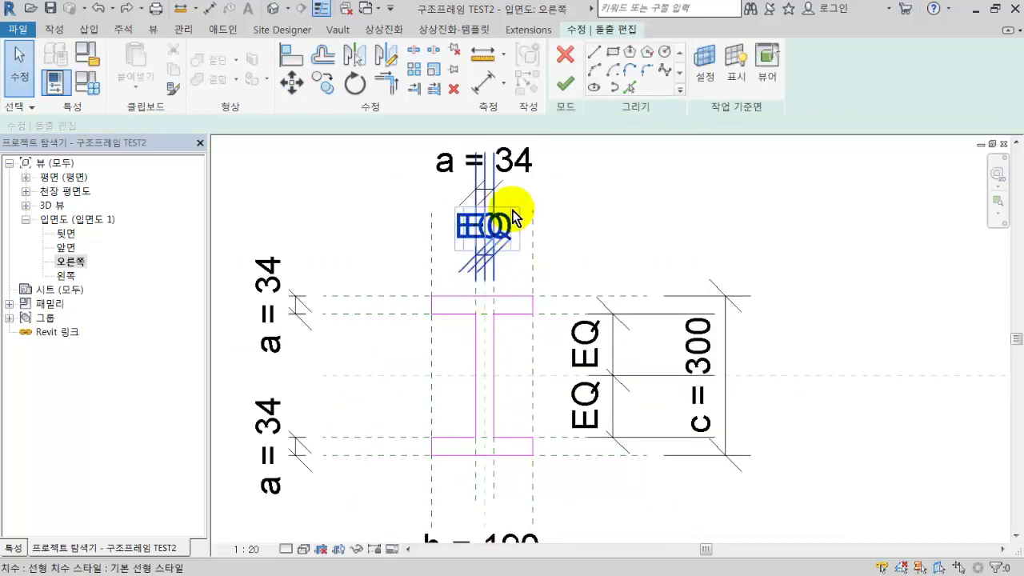
pyautogui.click(565, 87)
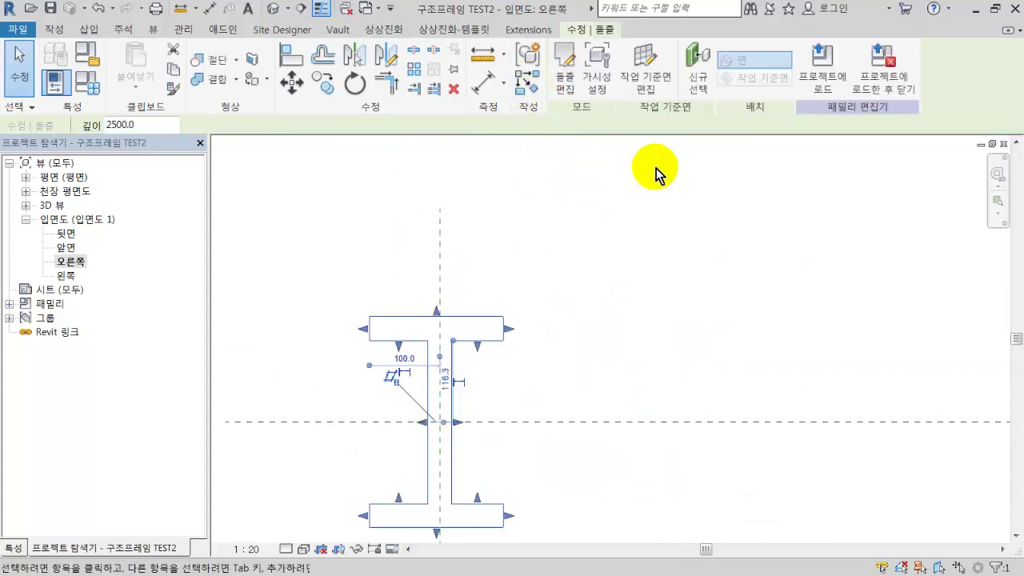
# Load the updated 구조프레임 TEST2 family into the open 프로젝트2 project
pyautogui.click(834, 72)
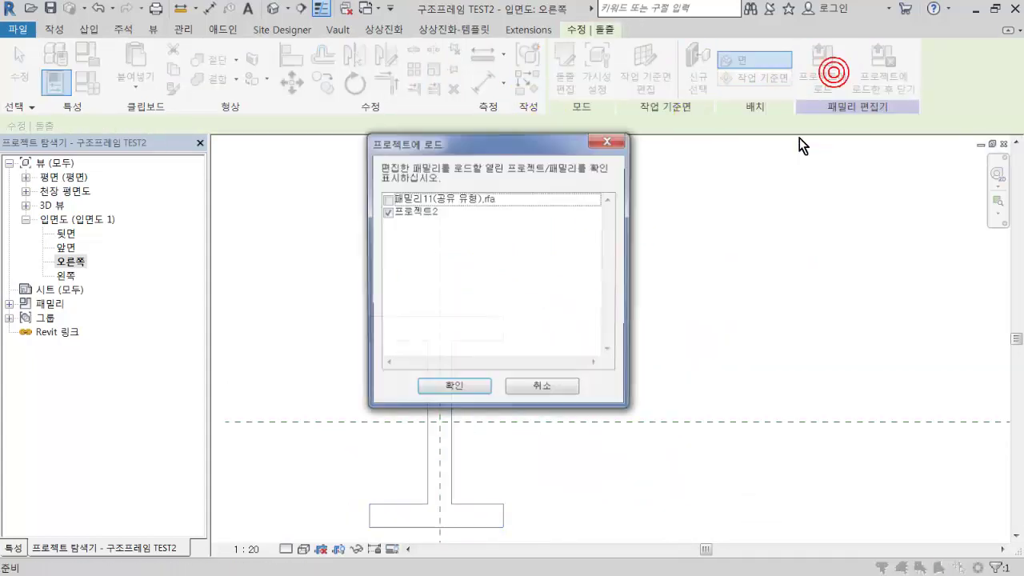
pyautogui.click(463, 389)
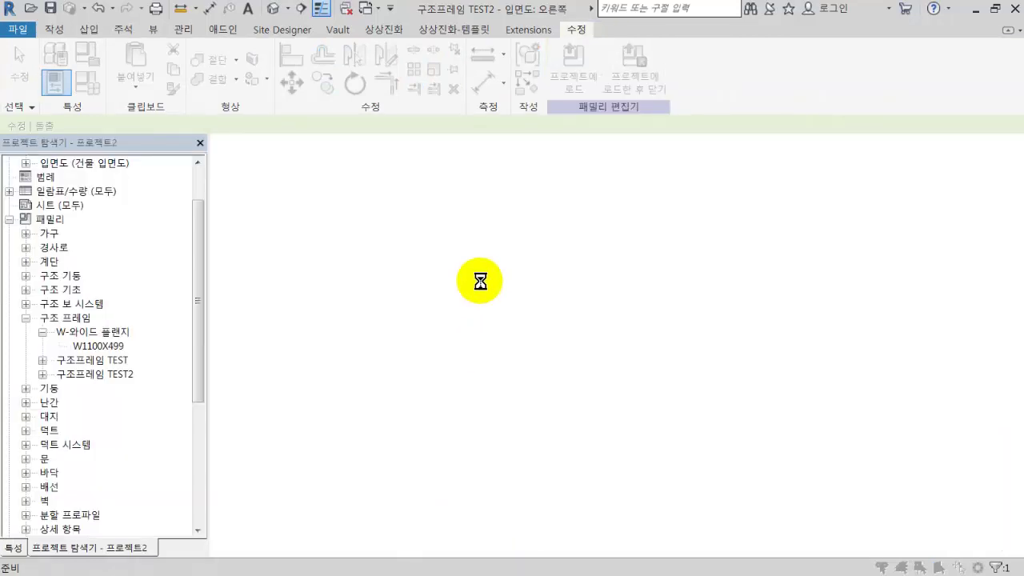
pyautogui.click(523, 297)
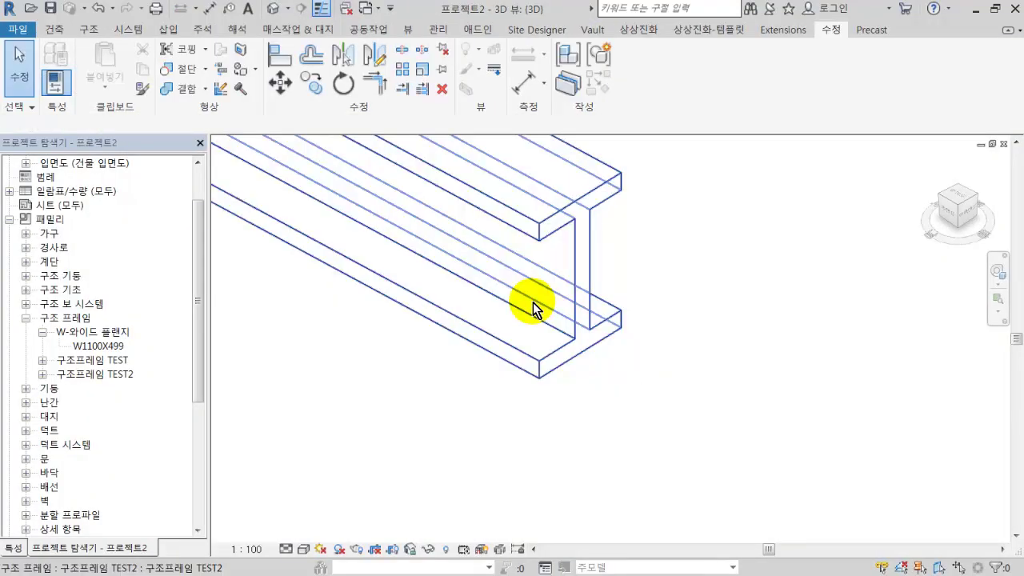
# Open the type properties of the 구조프레임 TEST2 beam in the 3D view and apply 50 to dimension parameter a
pyautogui.click(569, 284)
pyautogui.scroll(3, 389, 327)
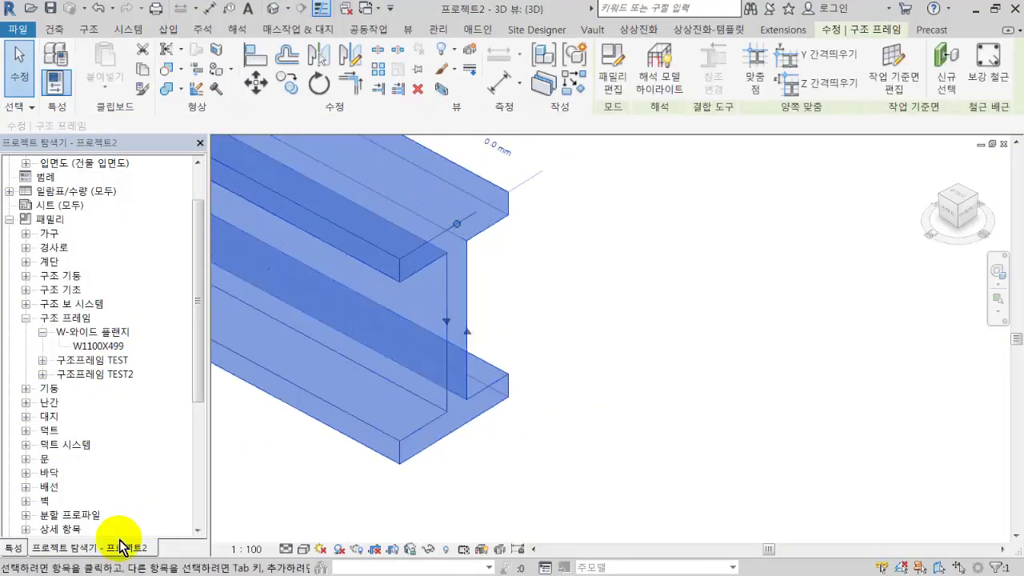
pyautogui.click(12, 549)
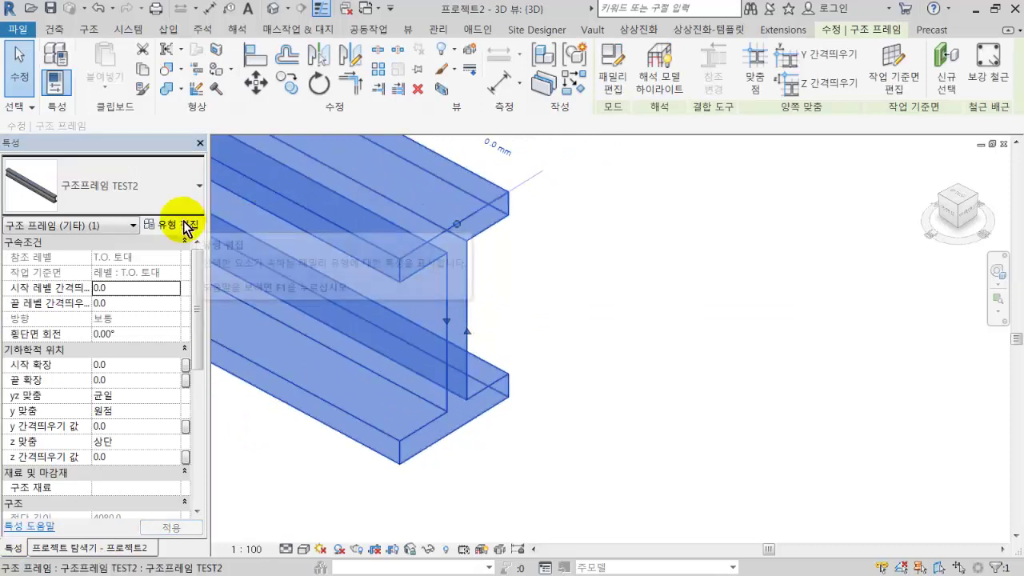
pyautogui.click(186, 227)
pyautogui.click(713, 260)
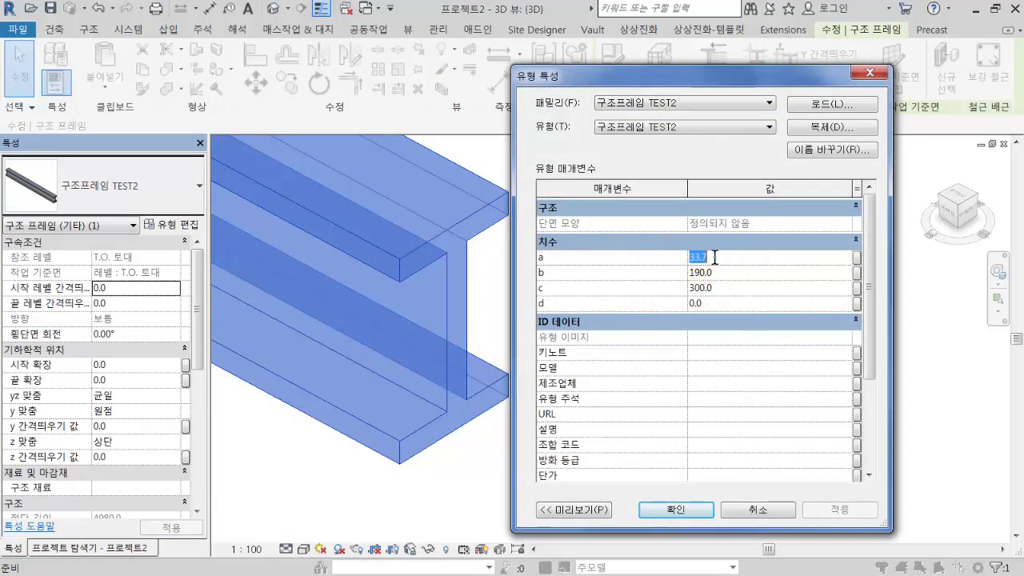
pyautogui.click(715, 257)
pyautogui.write('50')
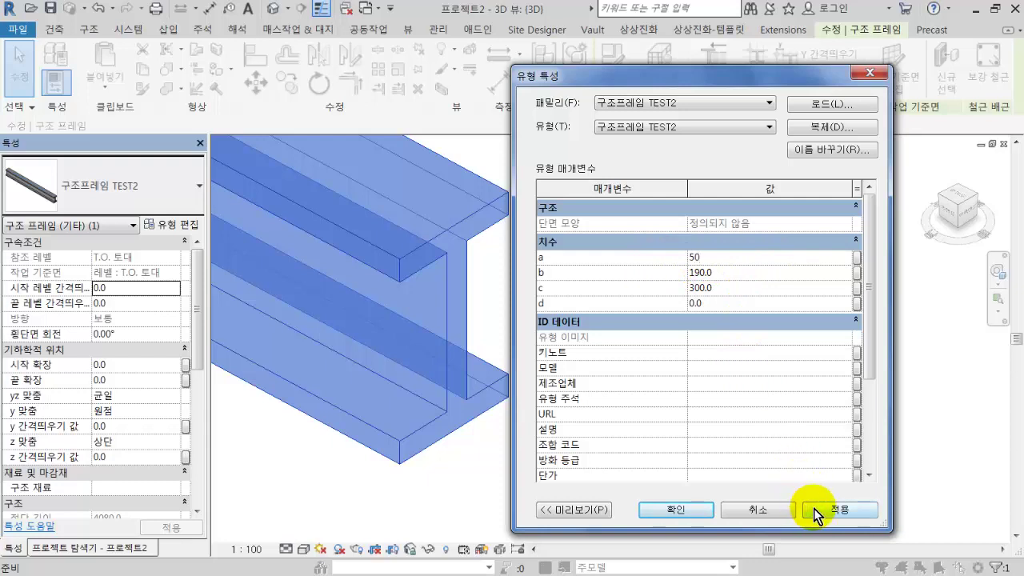
pyautogui.click(814, 508)
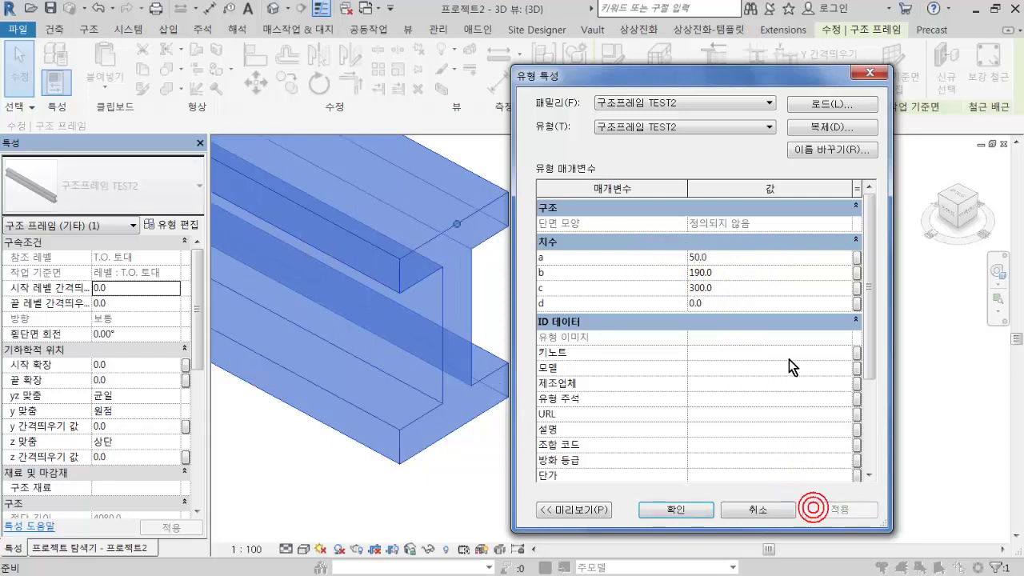
# Set the beam type's dimension parameter a to 100 and accept the type properties
pyautogui.click(777, 257)
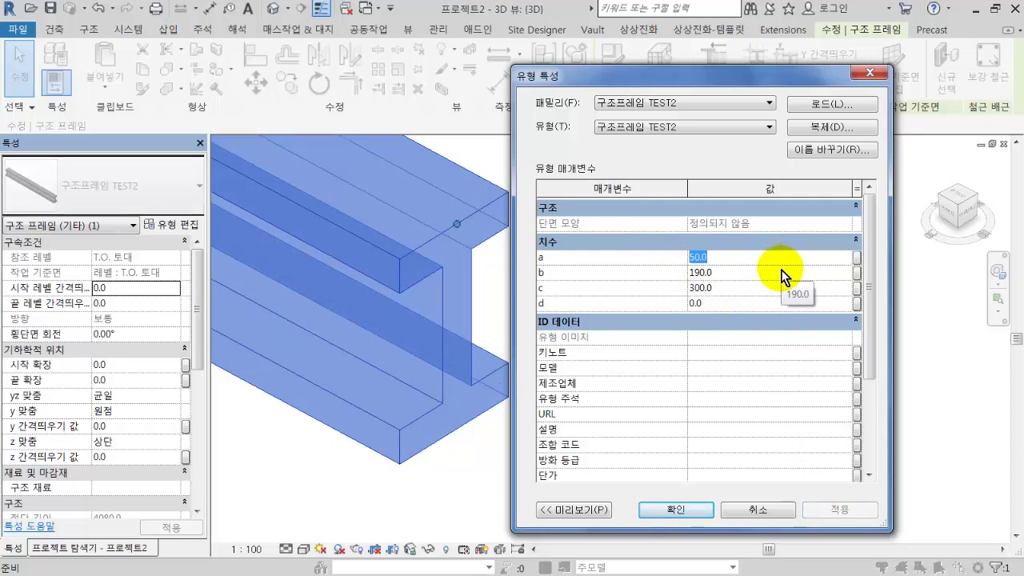
pyautogui.write('100')
pyautogui.click(833, 510)
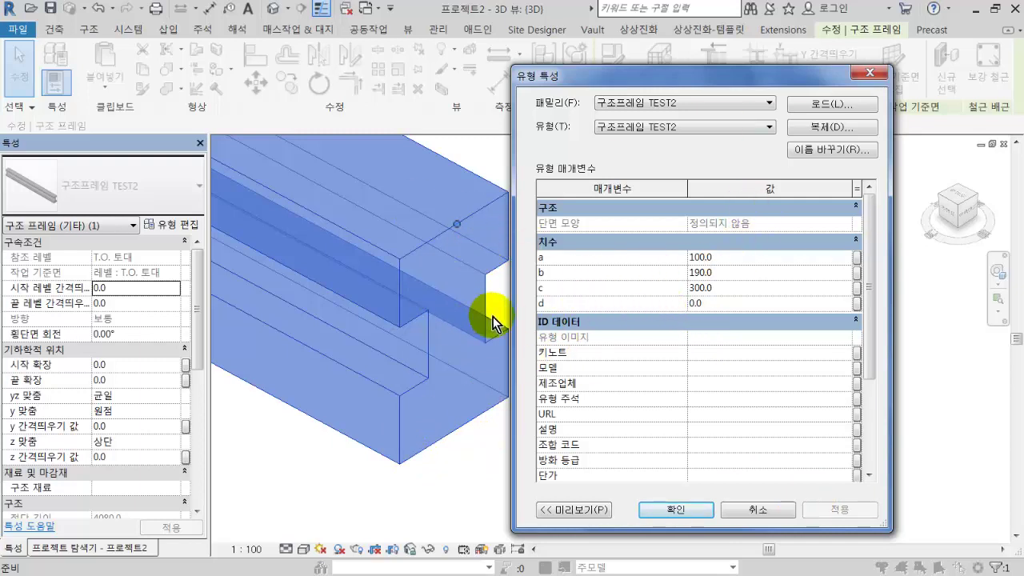
pyautogui.click(704, 511)
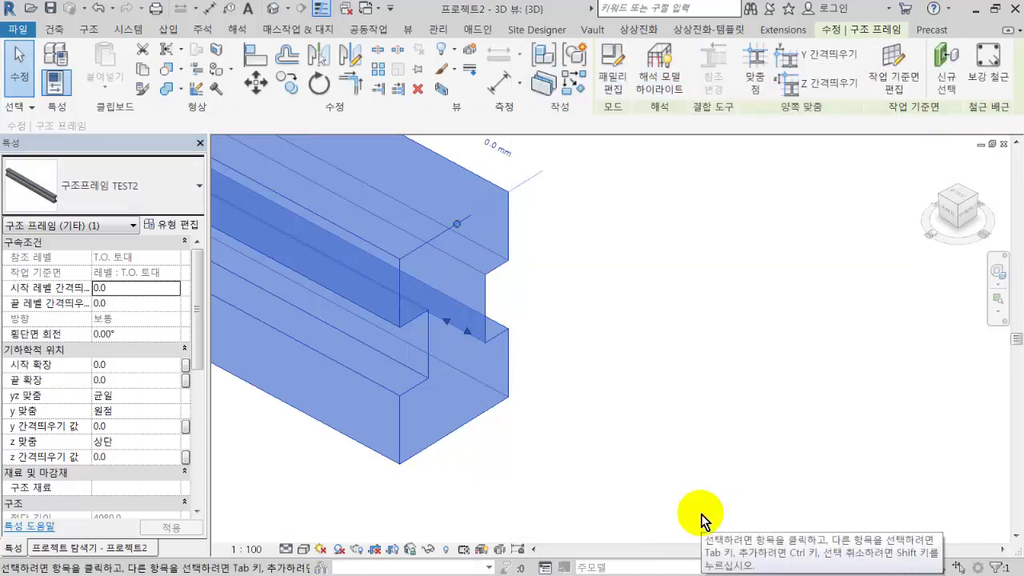
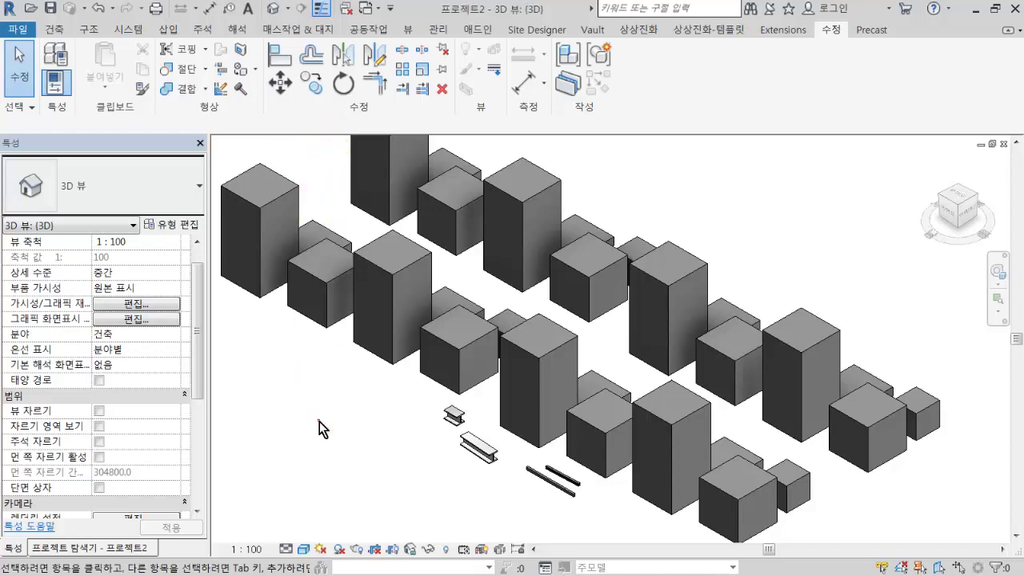
pyautogui.click(56, 549)
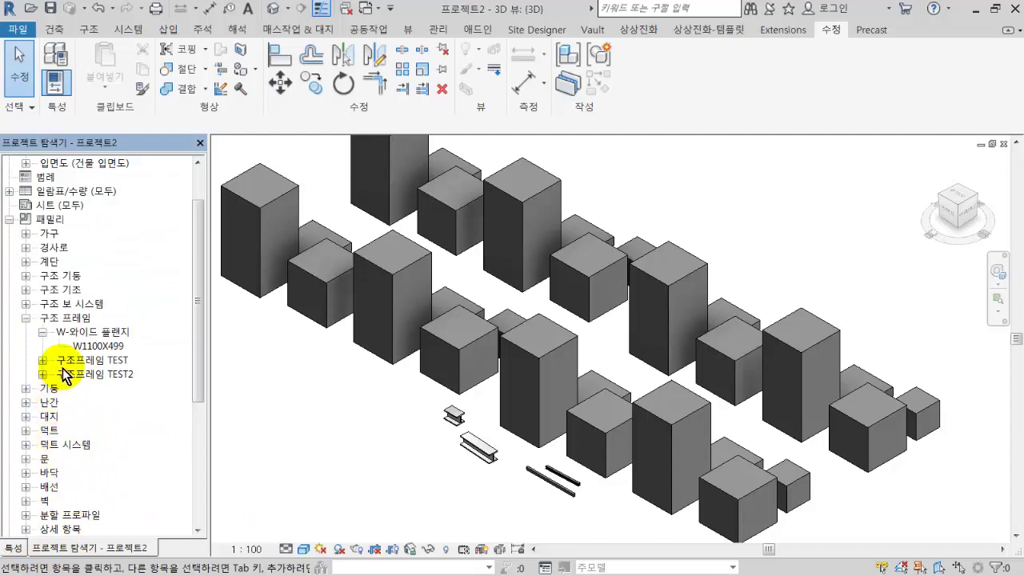
pyautogui.click(13, 548)
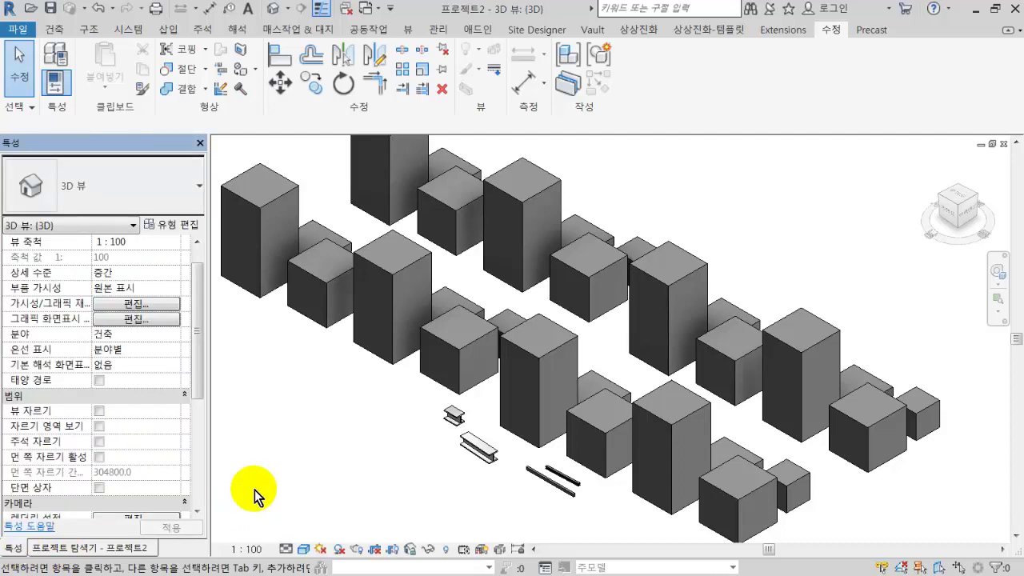
pyautogui.click(305, 473)
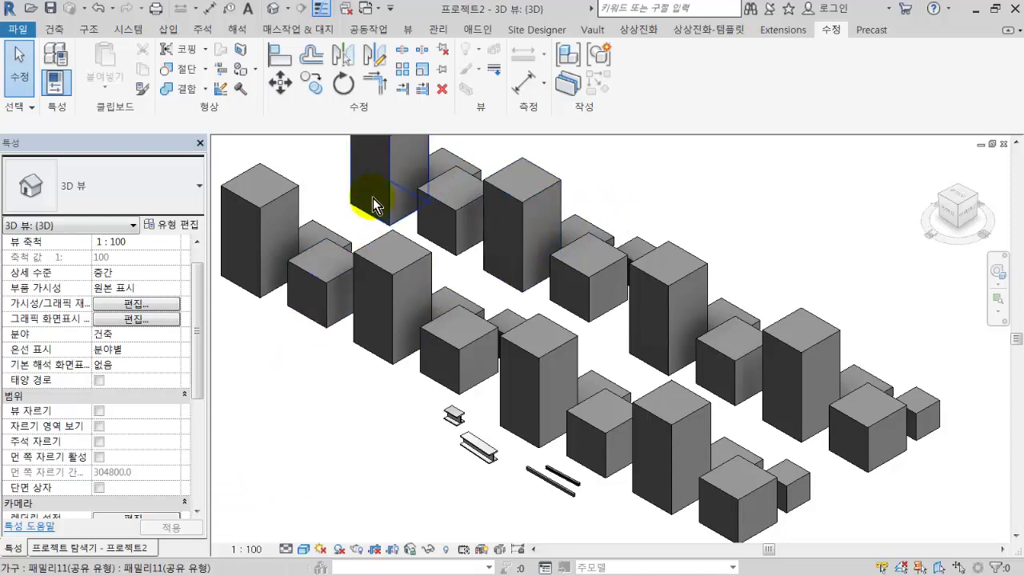
# Select all instances of the 패밀리11(공유 유형) tall box family, then clear the selection
pyautogui.click(403, 287)
pyautogui.click(445, 340)
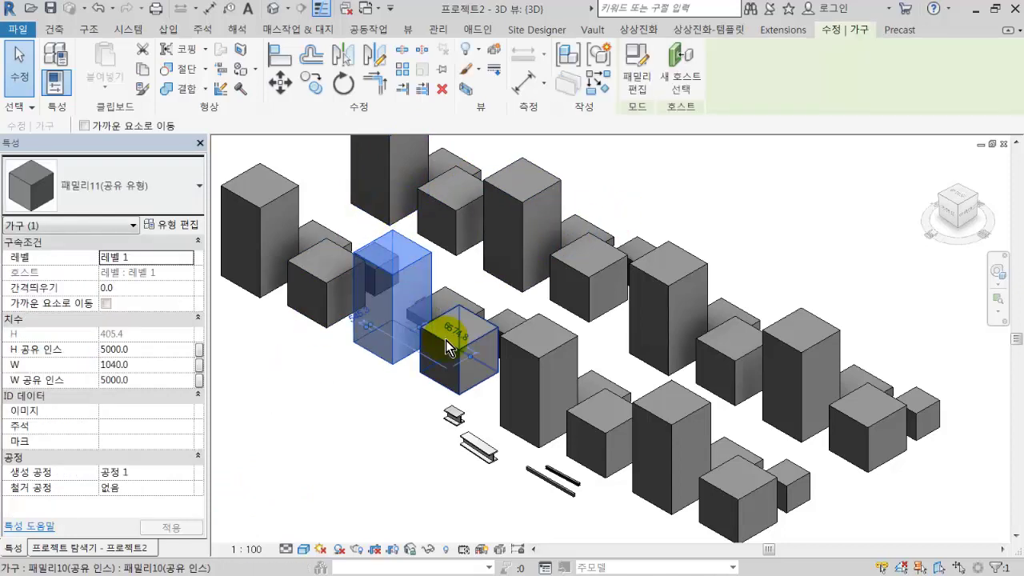
pyautogui.click(395, 307)
pyautogui.rightClick(396, 307)
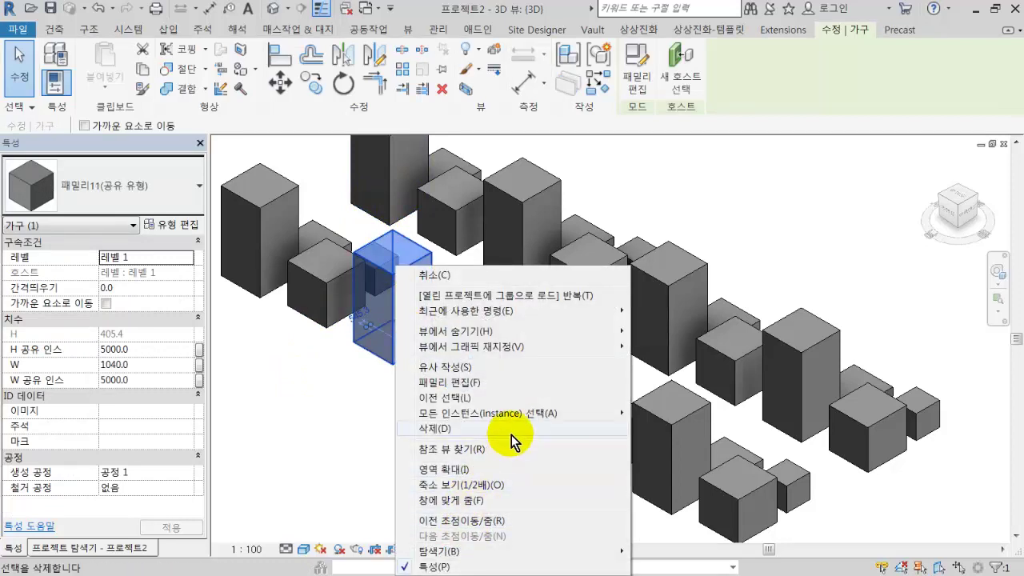
pyautogui.click(536, 419)
pyautogui.click(672, 413)
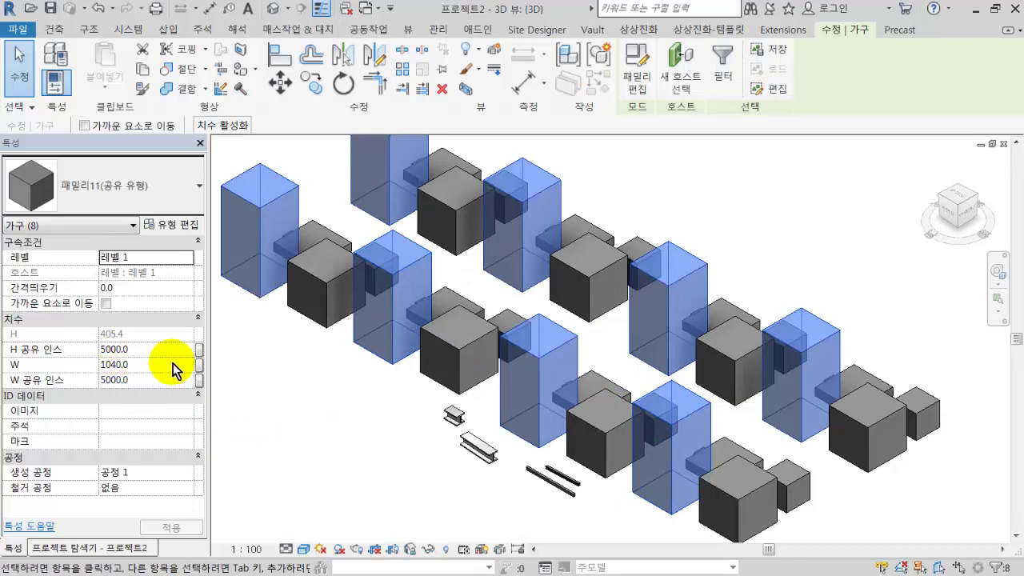
pyautogui.press('Escape')
# Window-select the boxes and beams, filter the selection down to the 가구 category only, then clear it
pyautogui.scroll(-3, 393, 342)
pyautogui.moveTo(873, 460); pyautogui.dragTo(340, 160)
pyautogui.click(636, 58)
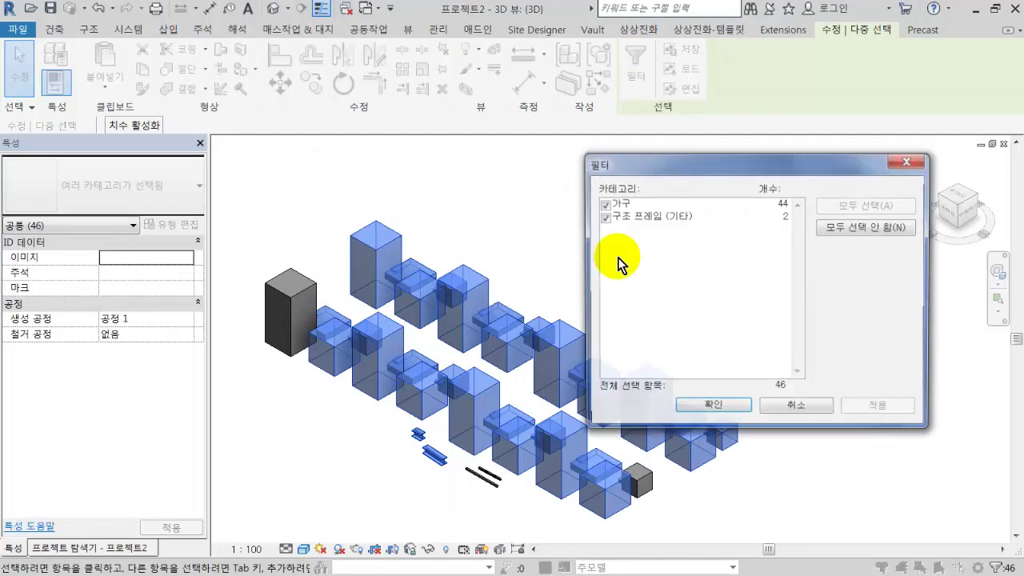
pyautogui.click(604, 215)
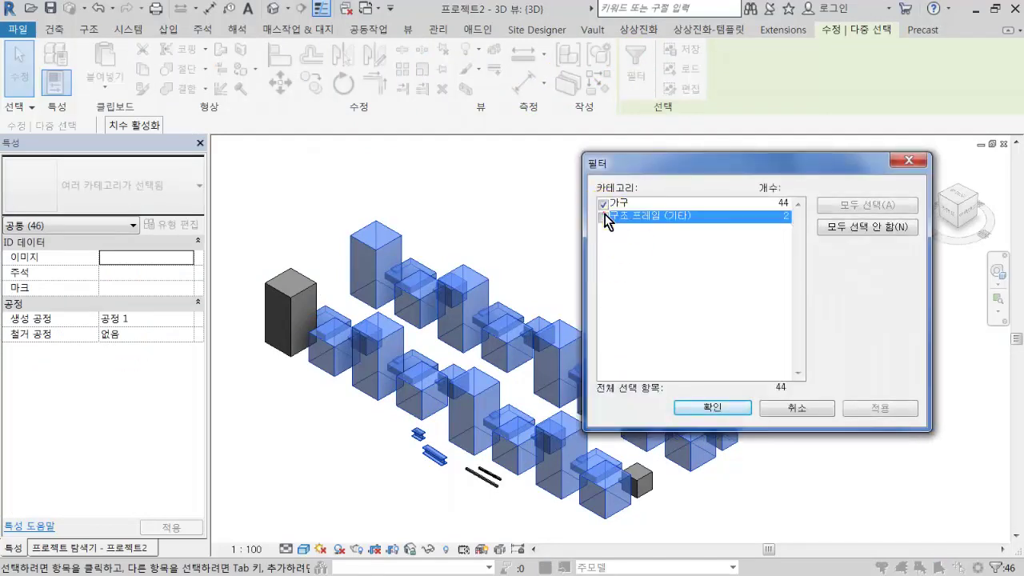
pyautogui.click(709, 408)
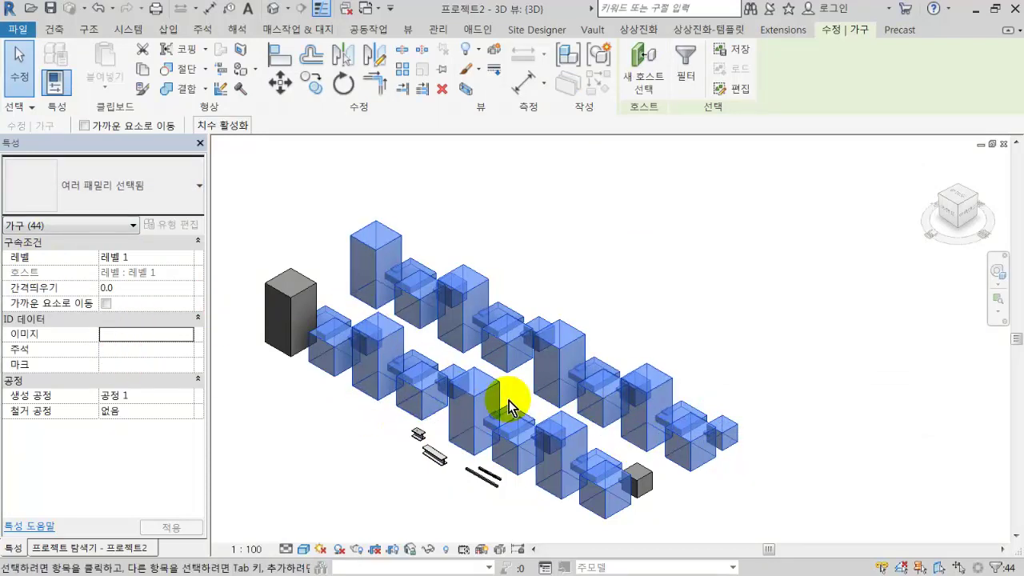
pyautogui.click(332, 426)
pyautogui.scroll(4, 332, 425)
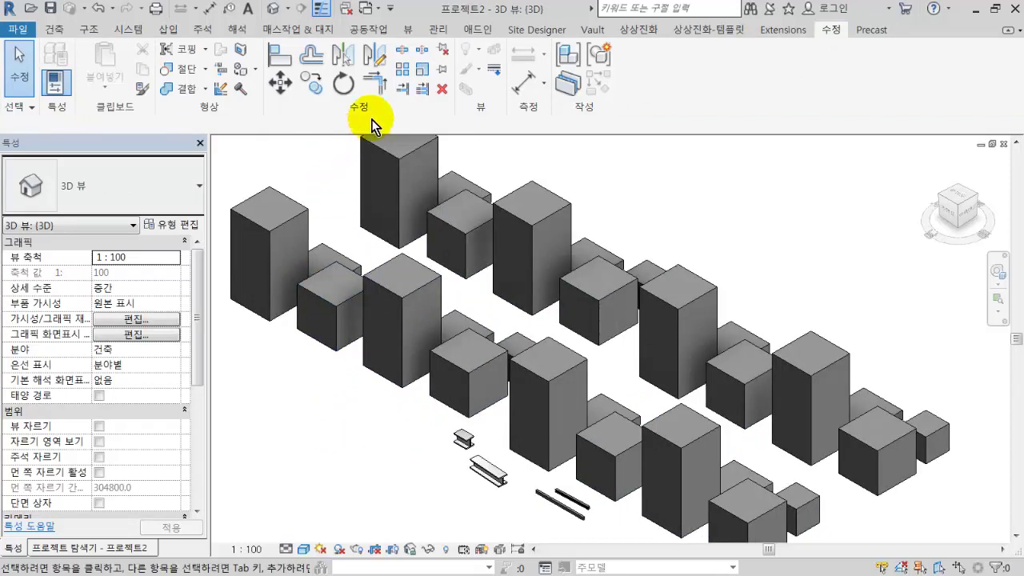
# Launch Dynamo for the project, choosing version 1.3.3
pyautogui.click(448, 32)
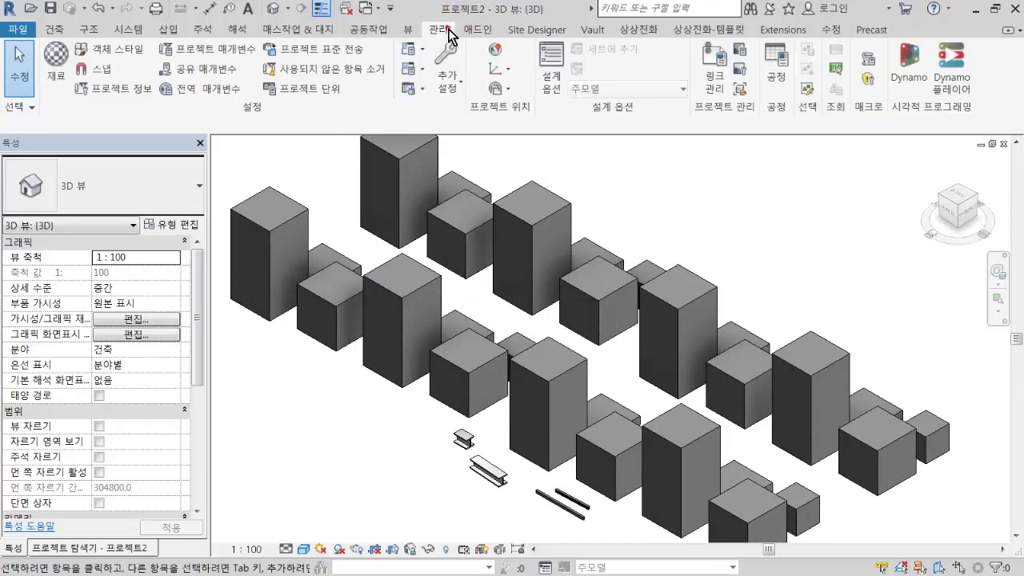
pyautogui.click(910, 60)
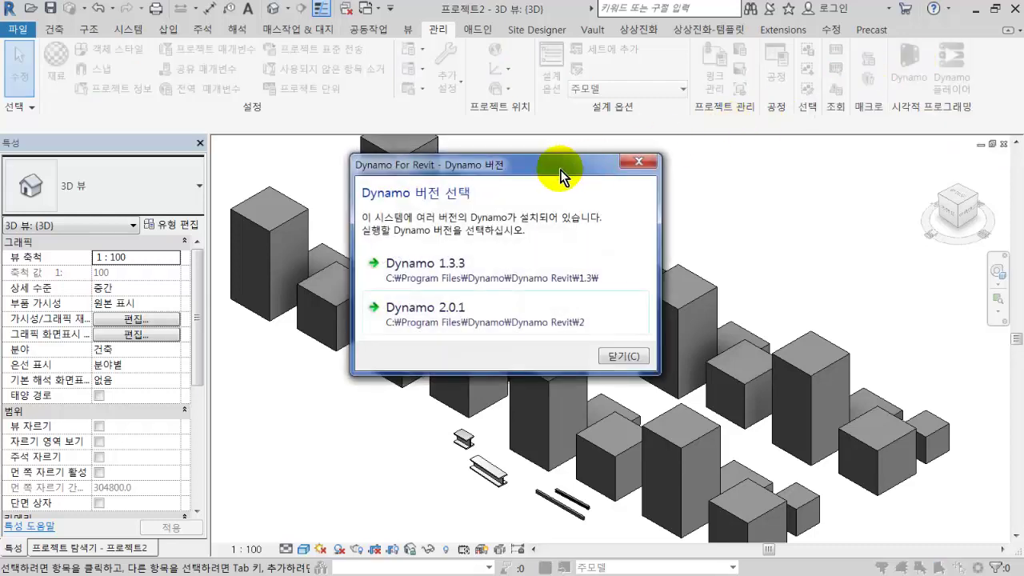
pyautogui.click(516, 270)
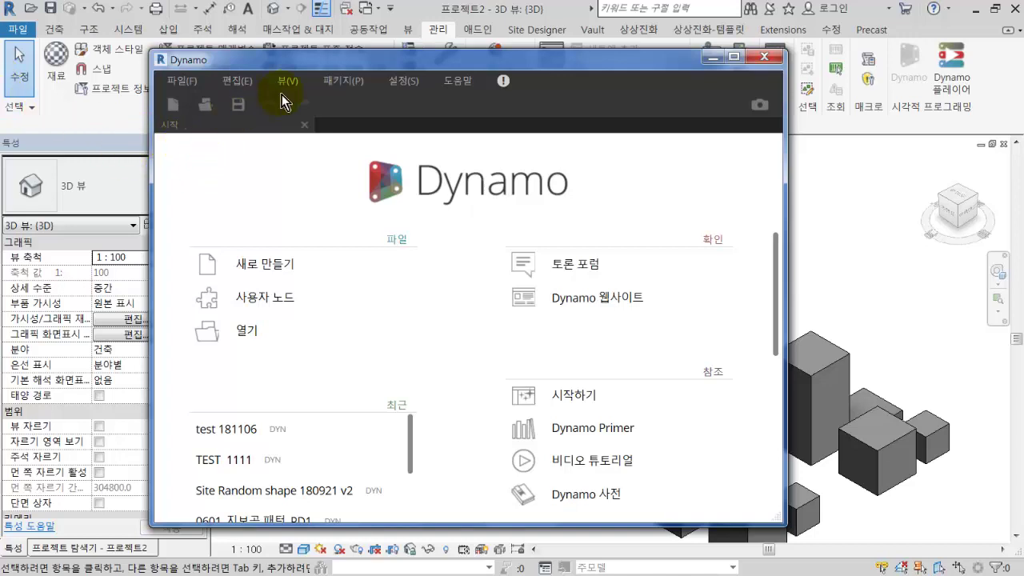
# Try the Dynamo window maximized, then restore it to a smaller size and reposition it over the Revit window
pyautogui.doubleClick(370, 60)
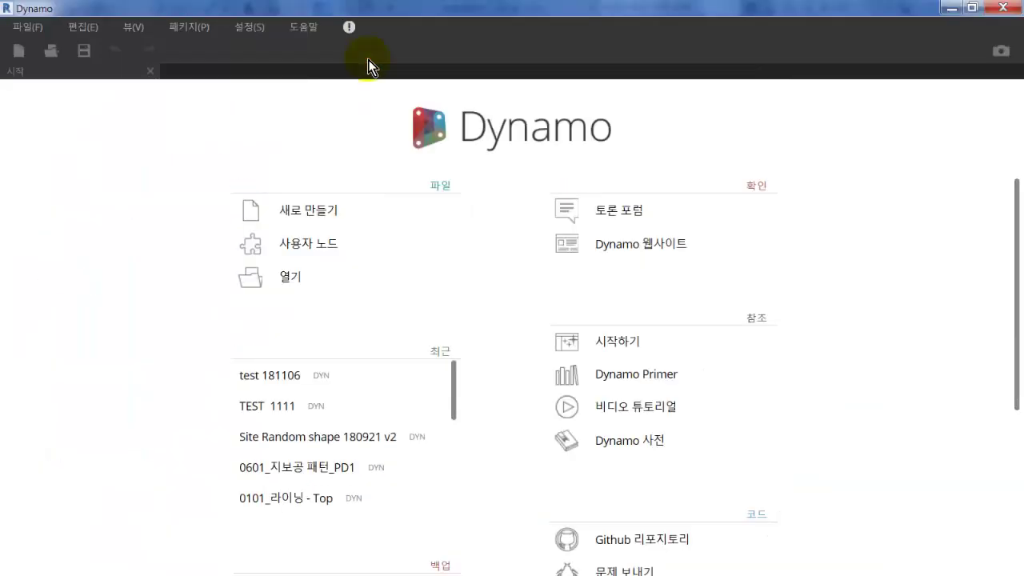
pyautogui.moveTo(397, 5); pyautogui.dragTo(520, 232)
pyautogui.moveTo(765, 219); pyautogui.dragTo(805, 224)
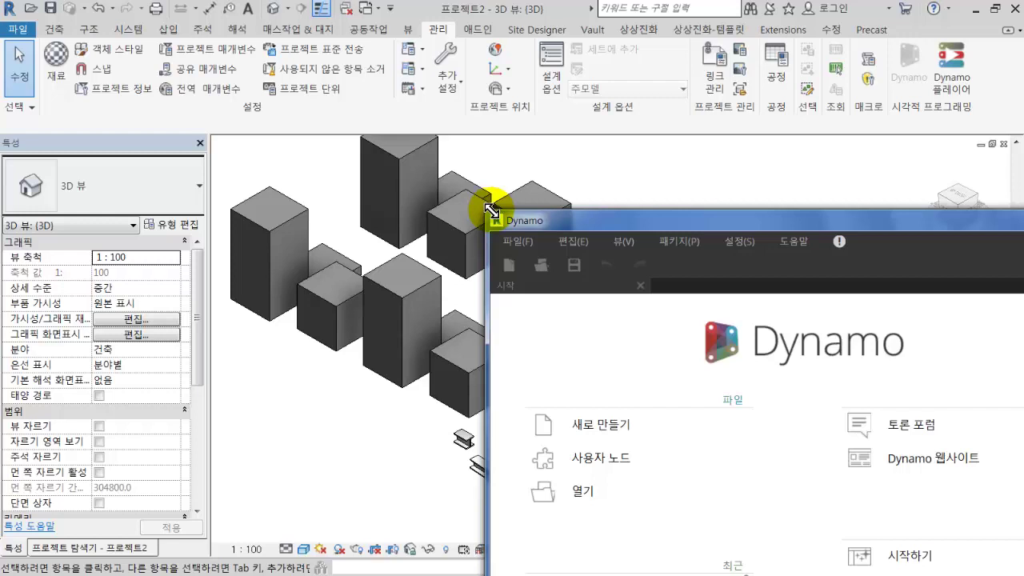
pyautogui.moveTo(514, 220); pyautogui.dragTo(136, 97)
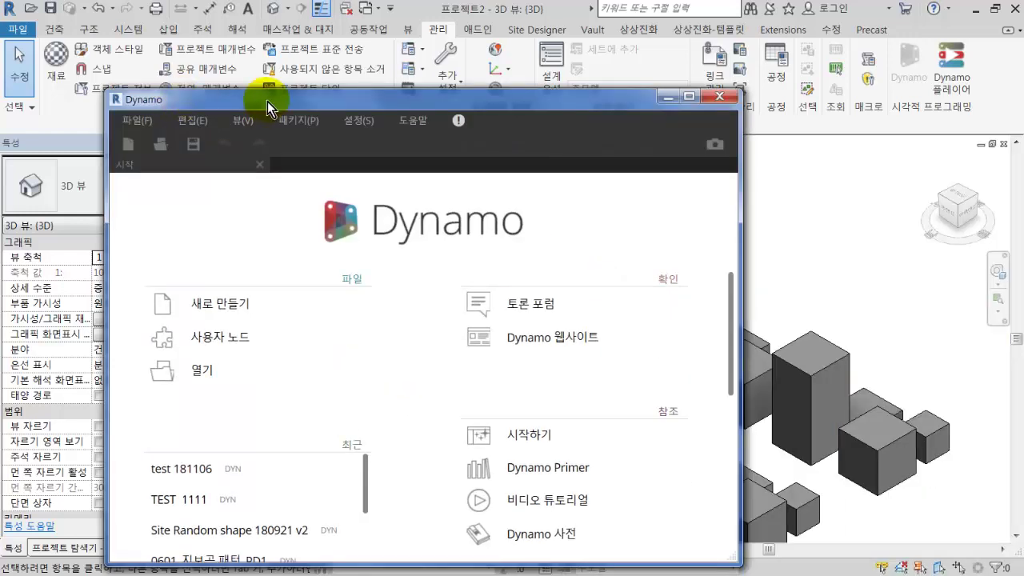
# Maximize the Dynamo window and create a new blank workspace
pyautogui.doubleClick(269, 99)
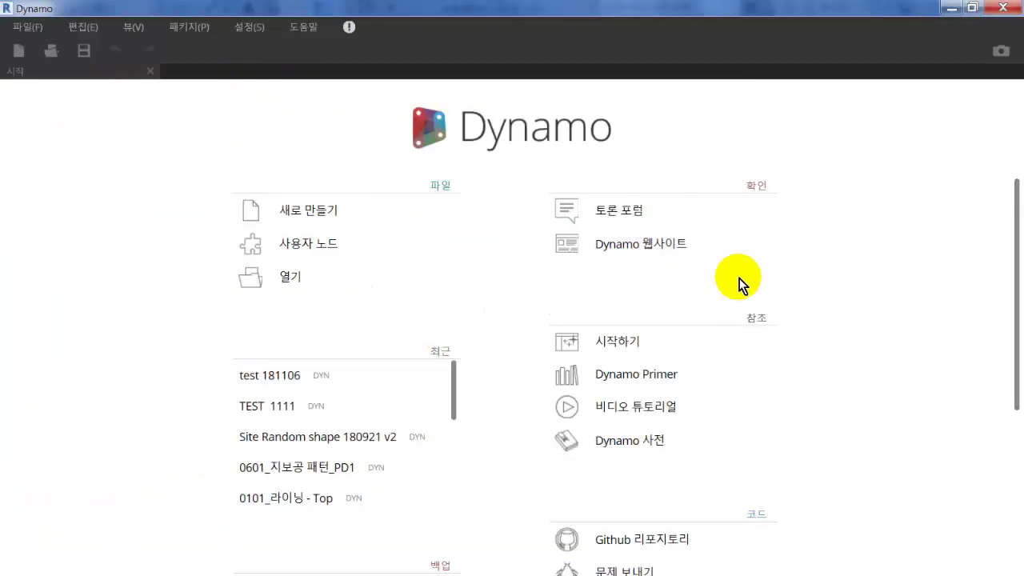
pyautogui.scroll(-7, 944, 336)
pyautogui.scroll(7, 910, 362)
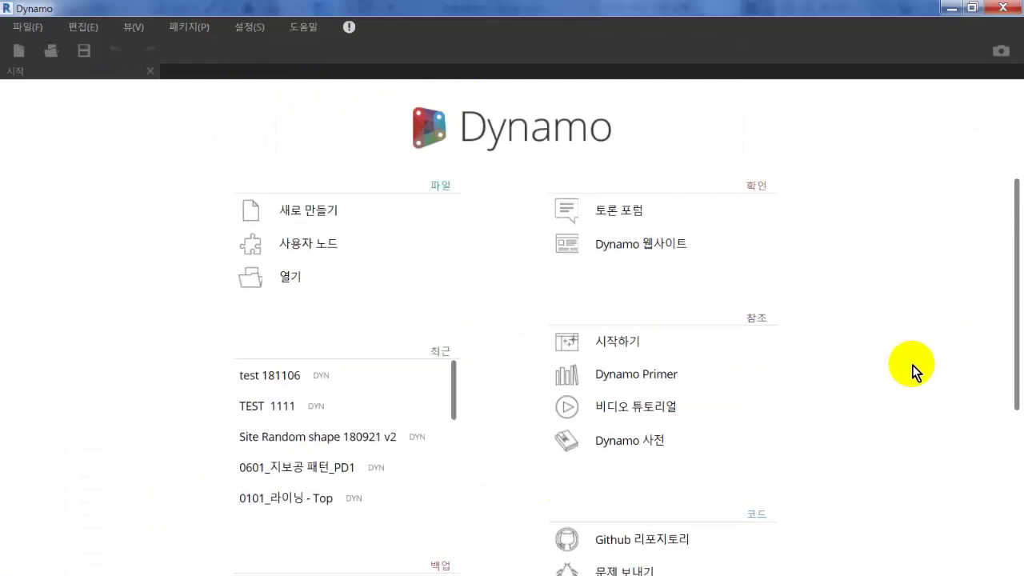
pyautogui.click(393, 207)
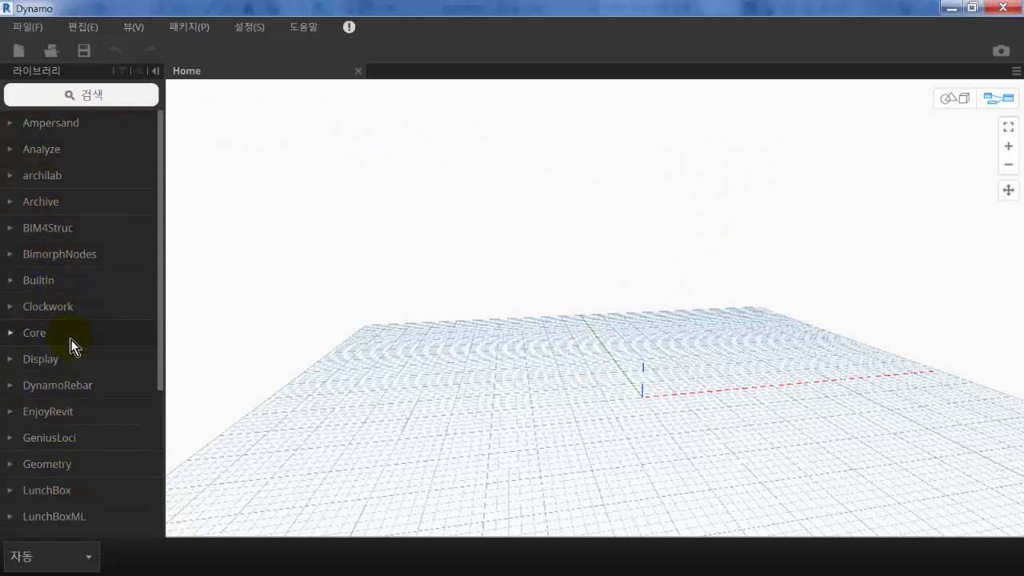
# Examine the Revit category of the node library, including the nodes in its Rebar group
pyautogui.scroll(-3, 71, 343)
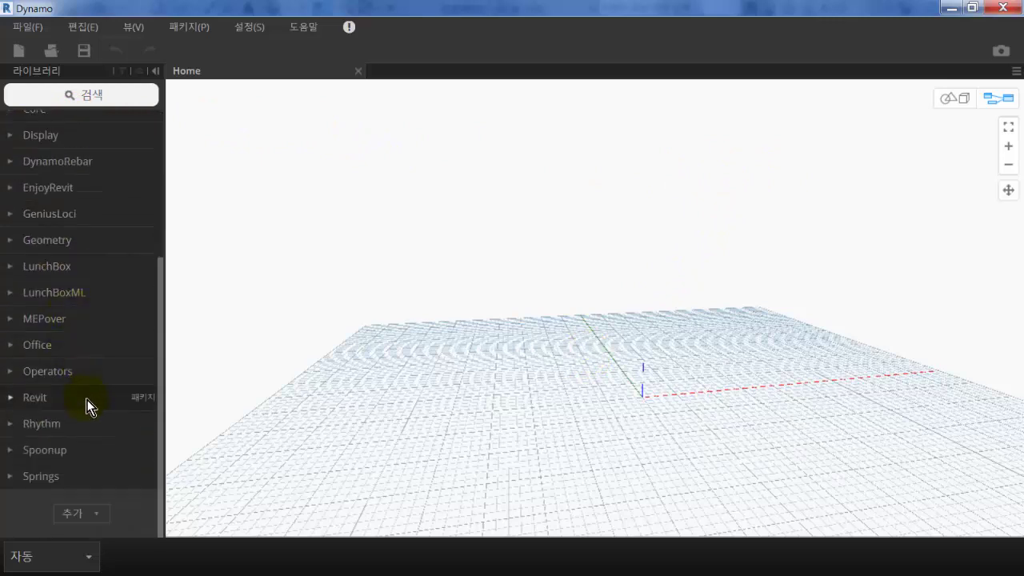
pyautogui.click(87, 399)
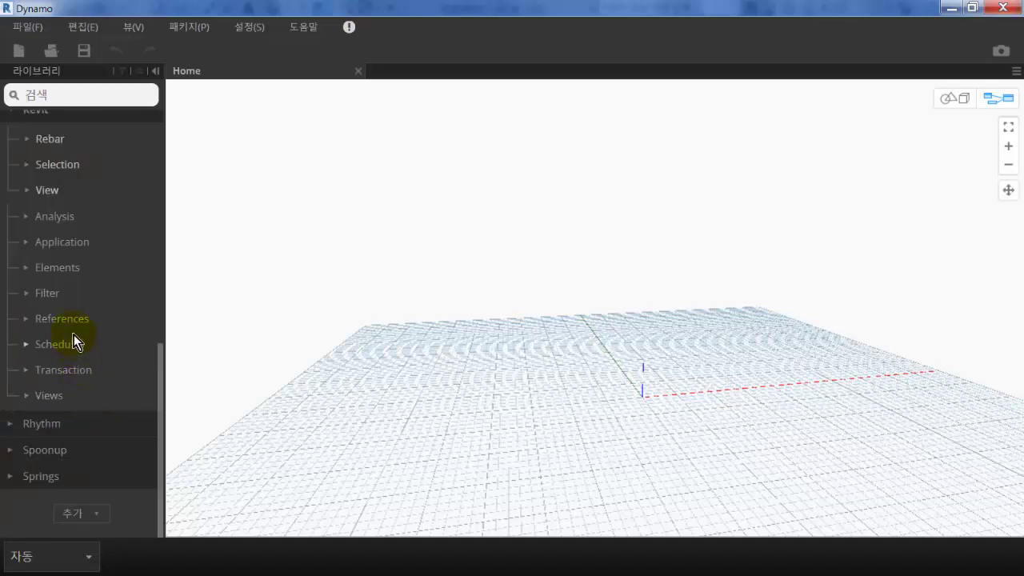
pyautogui.scroll(1, 77, 260)
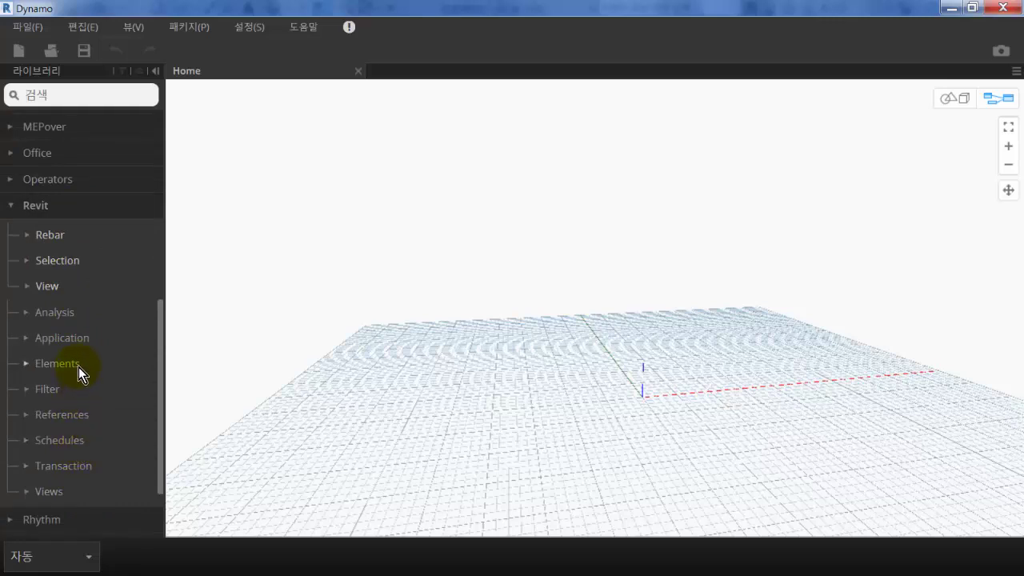
pyautogui.click(92, 236)
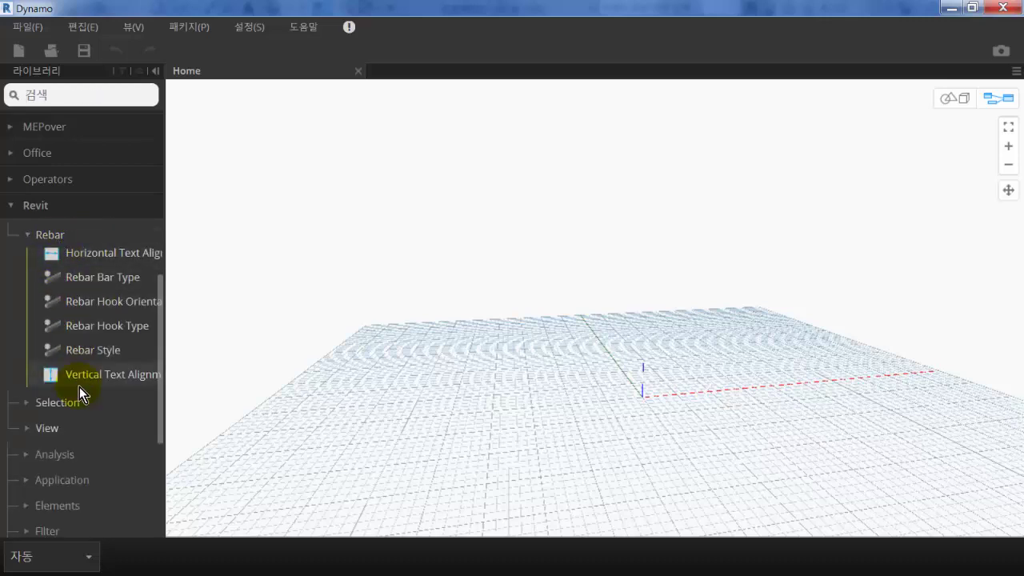
pyautogui.click(97, 239)
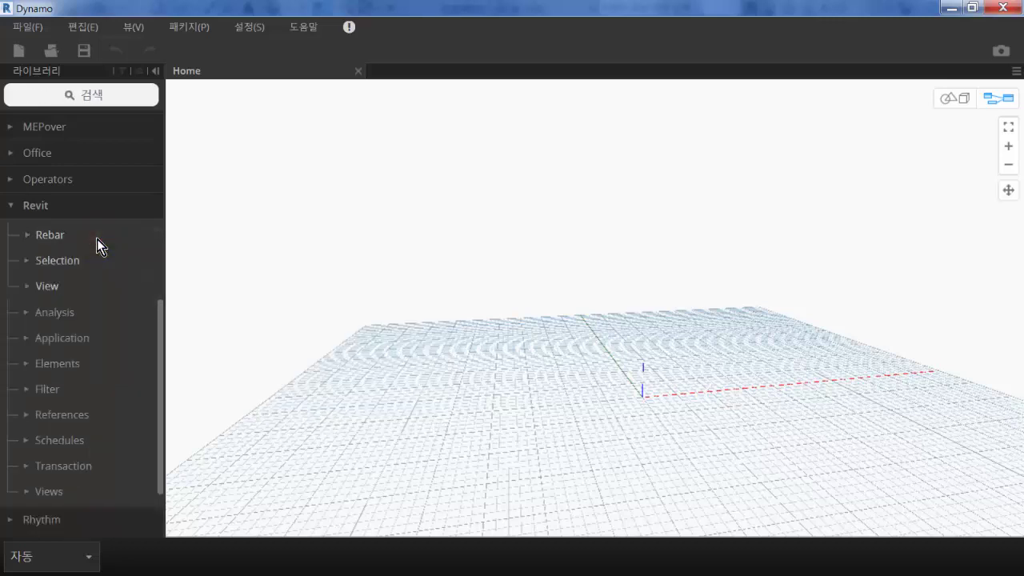
pyautogui.click(97, 238)
pyautogui.moveTo(129, 358)
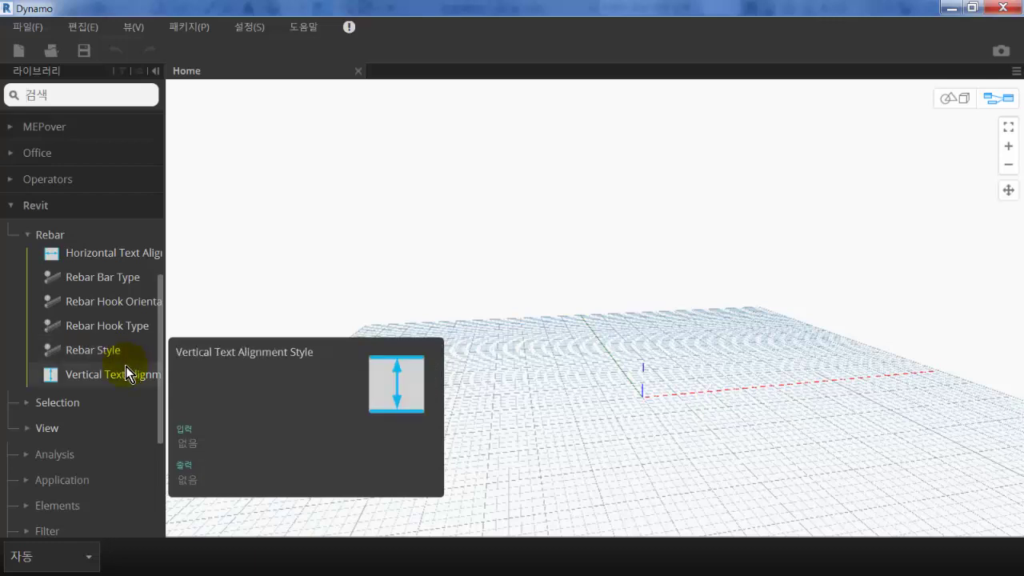
pyautogui.click(51, 236)
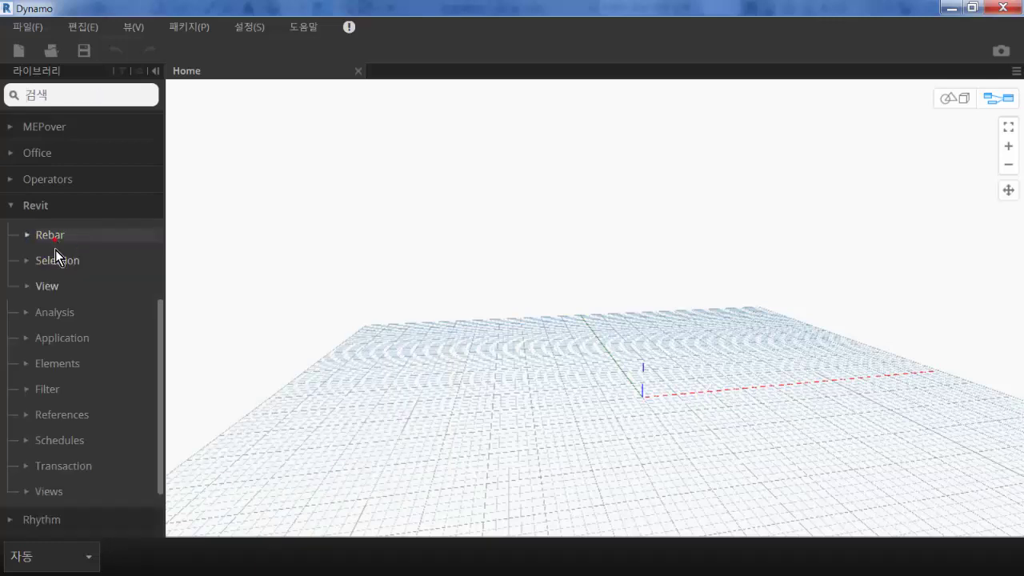
pyautogui.scroll(-3, 71, 388)
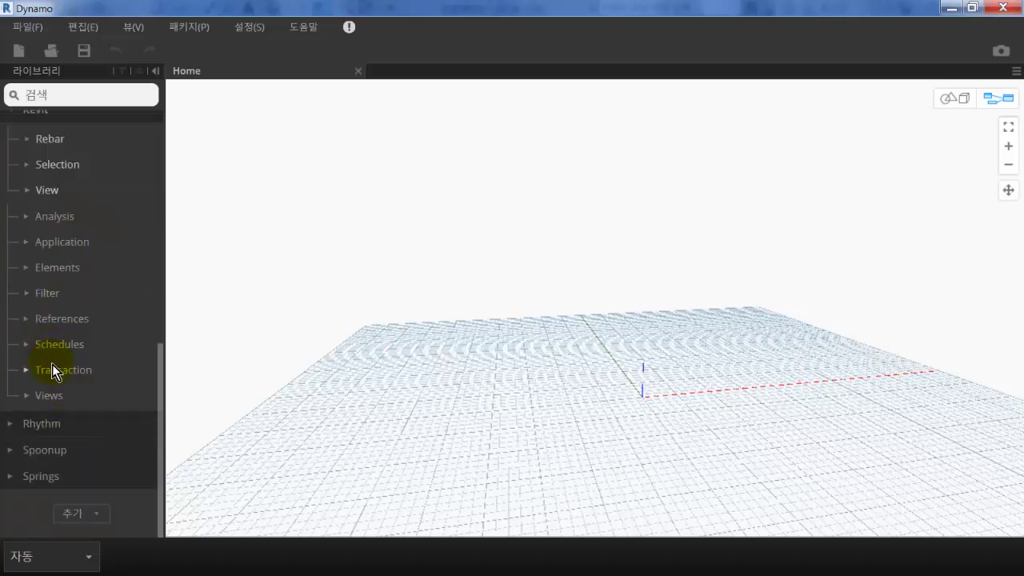
pyautogui.scroll(6, 52, 365)
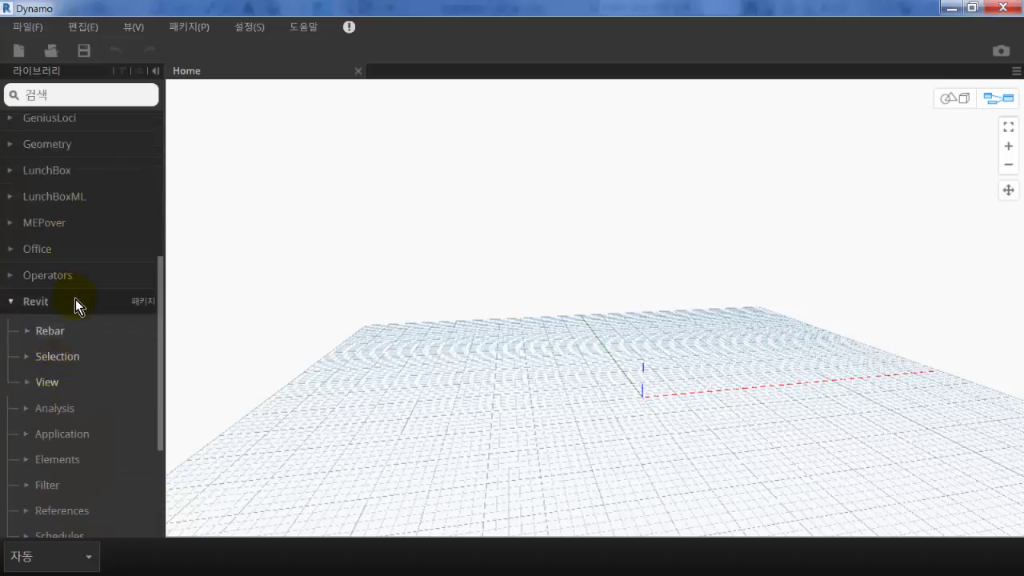
pyautogui.click(75, 302)
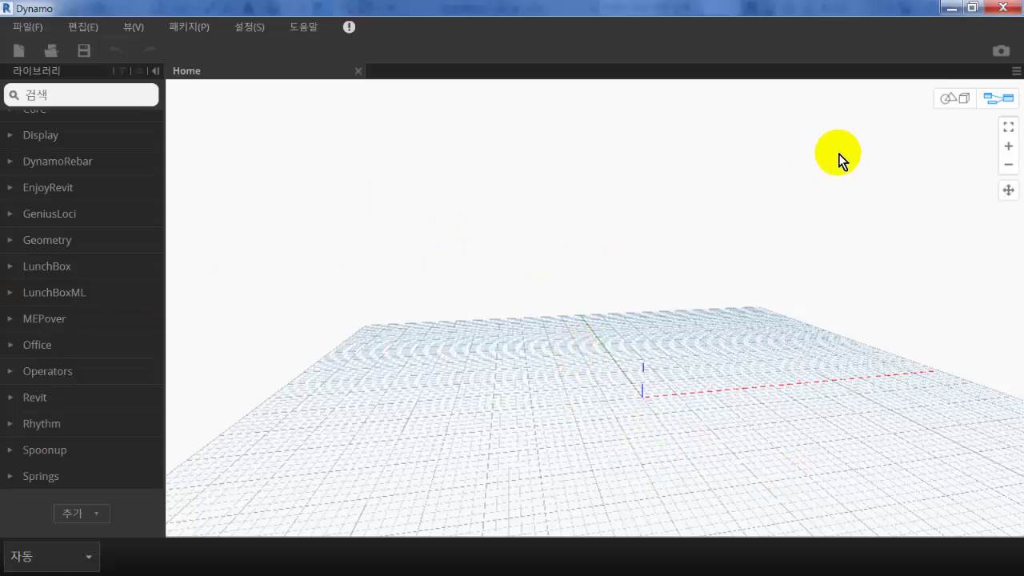
# Place a Code Block node containing 0 in the upper area of the workspace
pyautogui.doubleClick(422, 214)
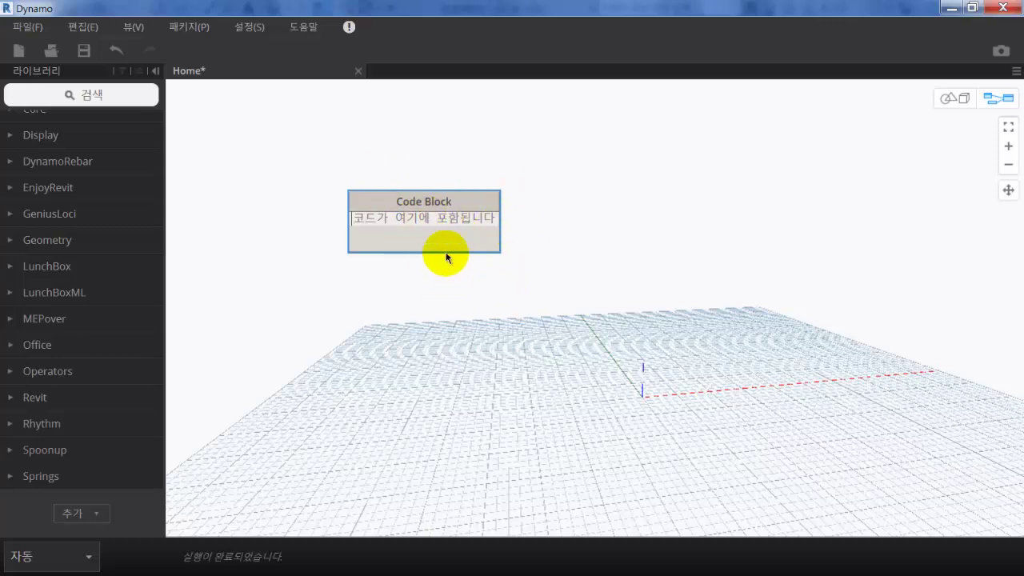
pyautogui.moveTo(452, 204); pyautogui.dragTo(573, 262)
pyautogui.moveTo(594, 228); pyautogui.dragTo(512, 205)
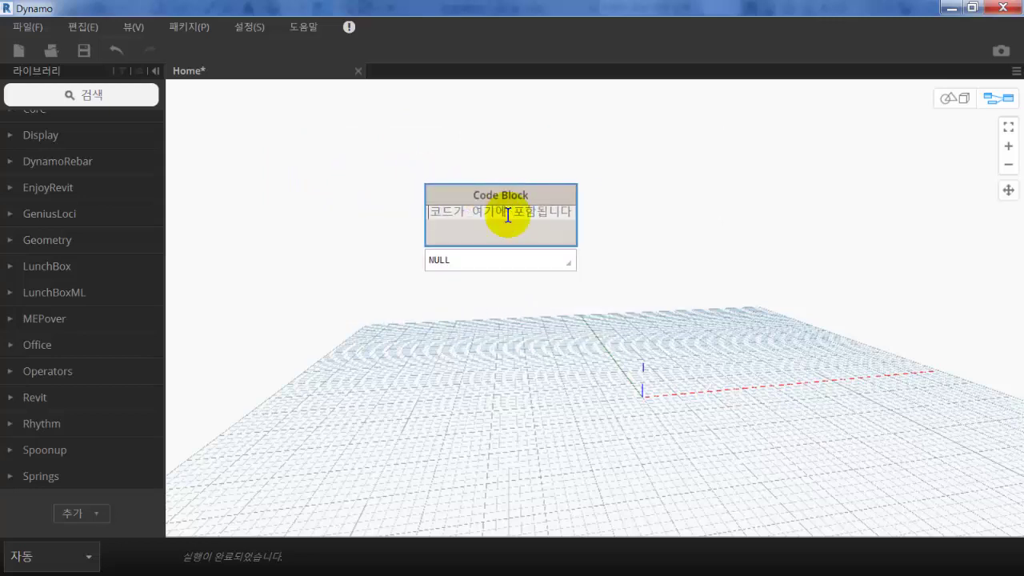
pyautogui.click(505, 213)
pyautogui.write('0')
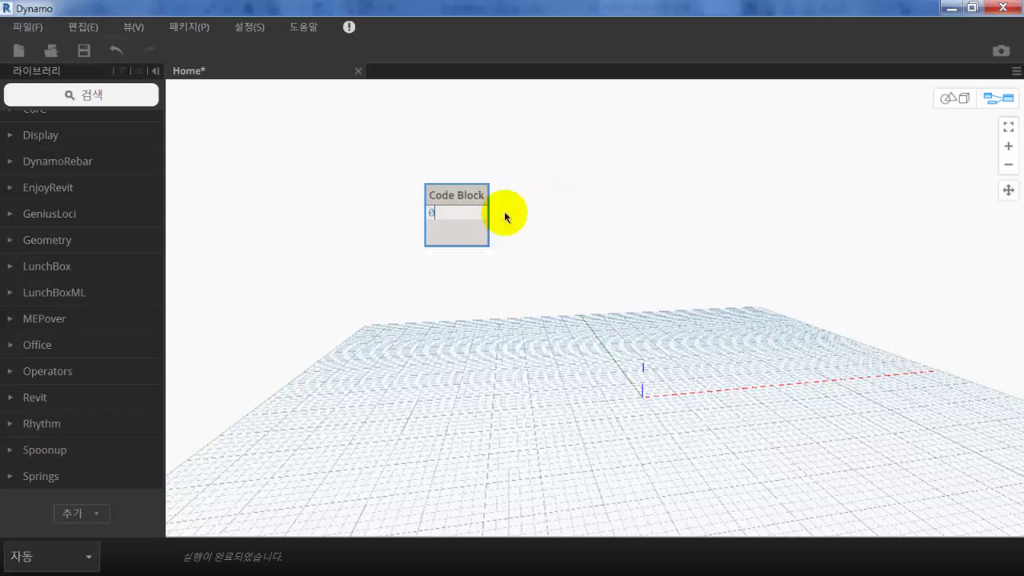
pyautogui.click(609, 206)
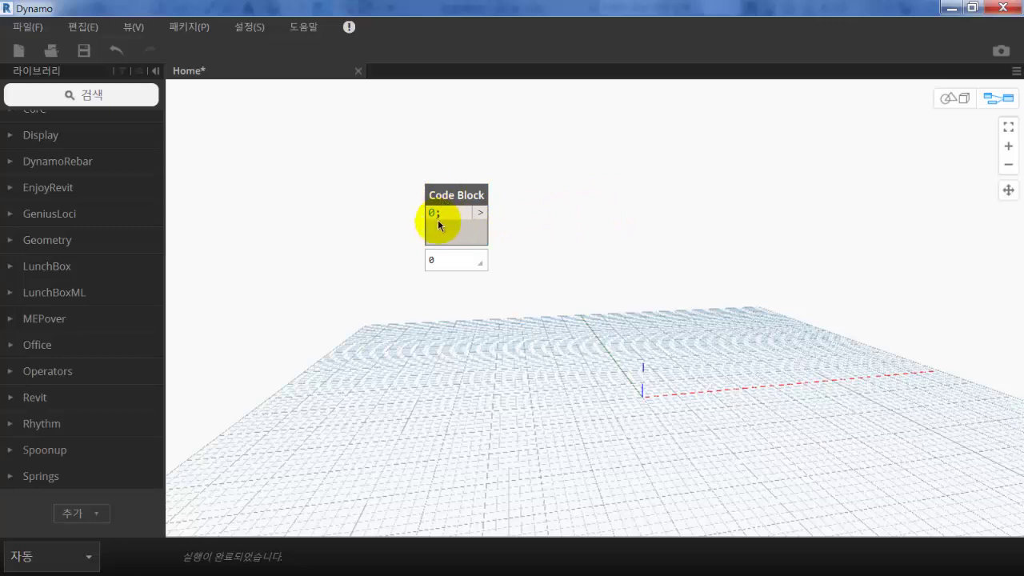
# Add two more Code Block nodes below the first, one containing 1 and the other containing 2
pyautogui.doubleClick(453, 297)
pyautogui.write('1')
pyautogui.click(598, 207)
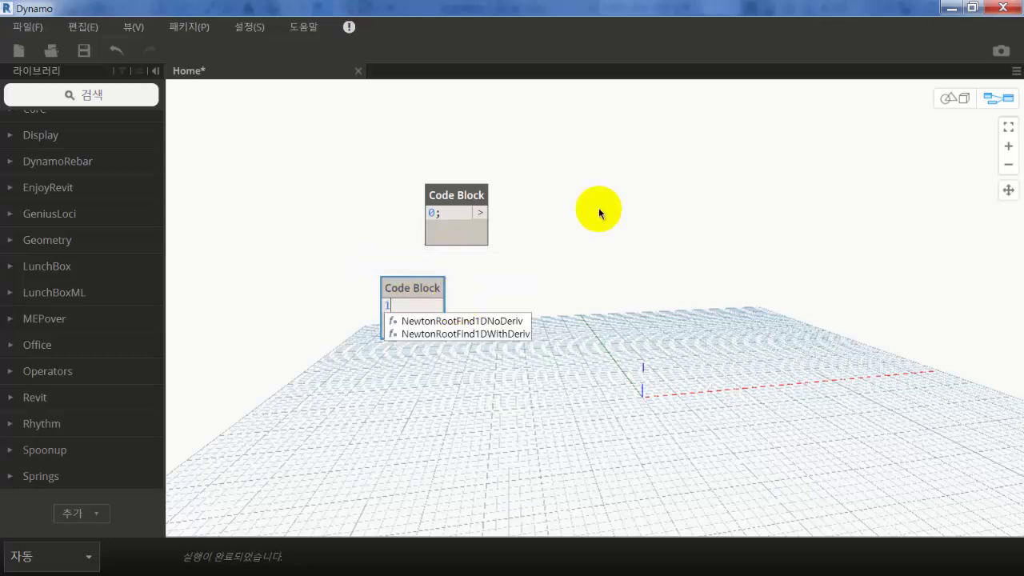
pyautogui.doubleClick(430, 407)
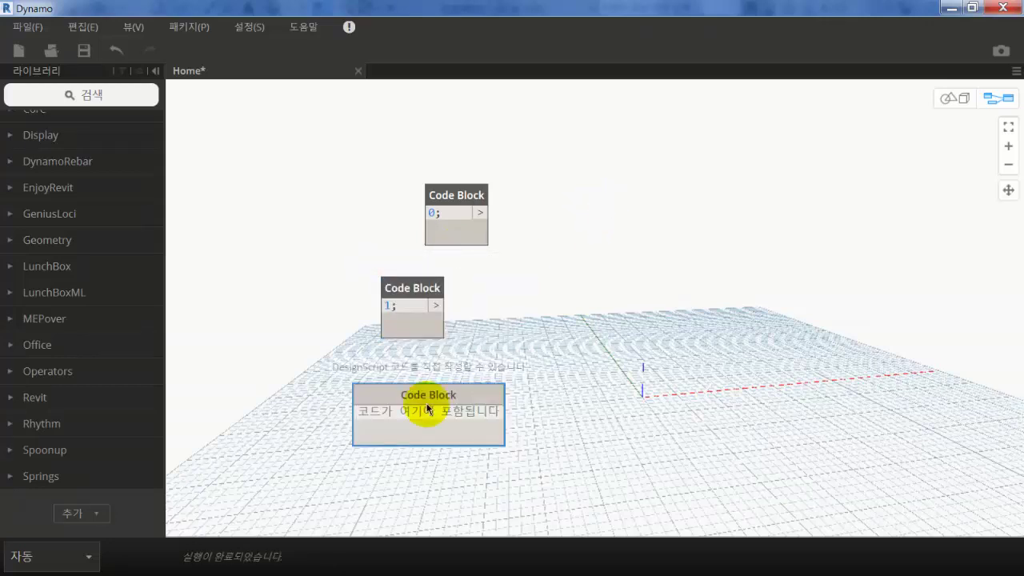
pyautogui.write('2')
pyautogui.click(439, 366)
# Arrange the three Code Blocks in a vertical column ordered 0, 1, 2
pyautogui.moveTo(400, 393); pyautogui.dragTo(427, 348)
pyautogui.moveTo(464, 200); pyautogui.dragTo(437, 192)
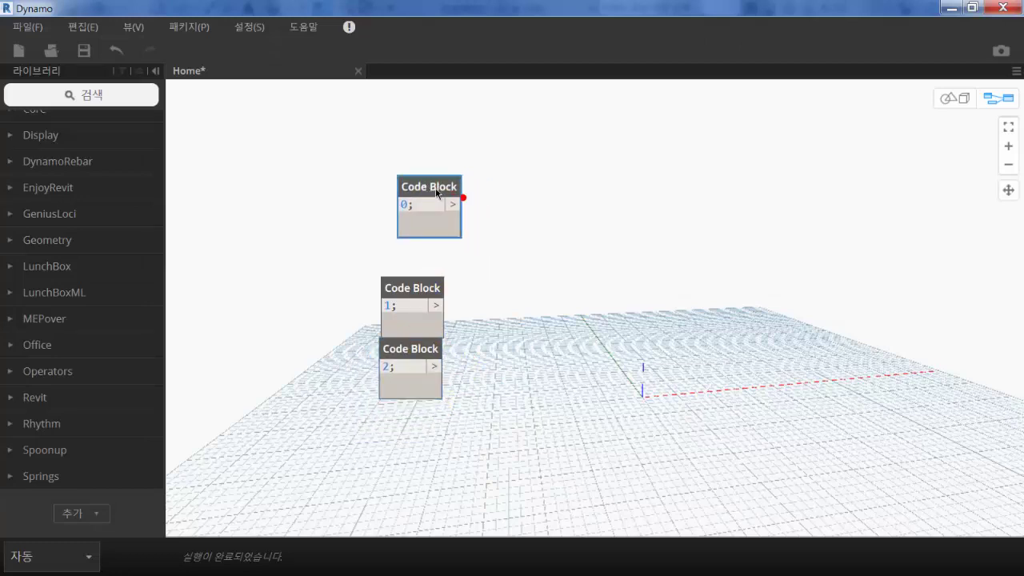
pyautogui.moveTo(422, 353); pyautogui.dragTo(422, 371)
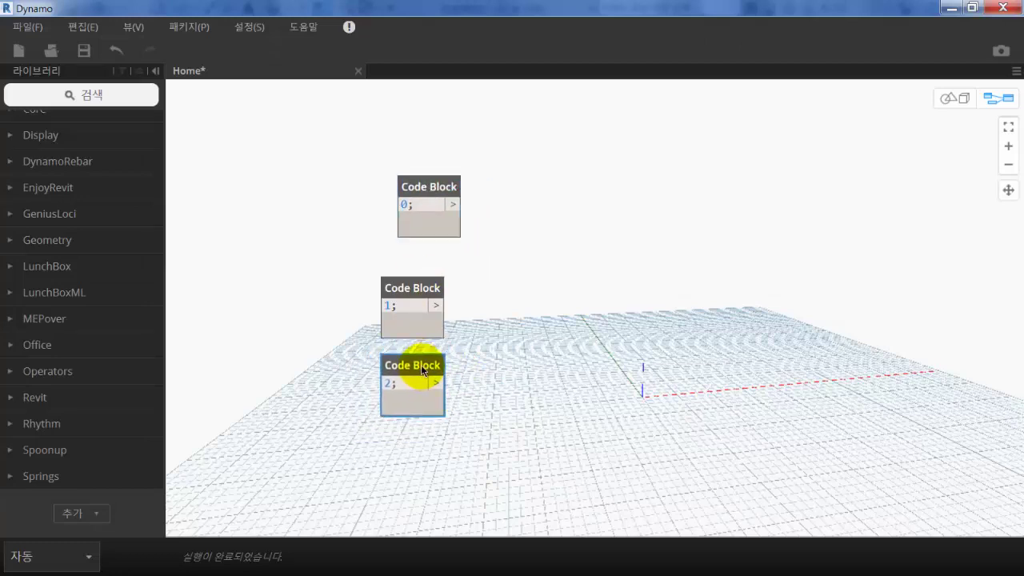
pyautogui.moveTo(423, 187); pyautogui.dragTo(414, 207)
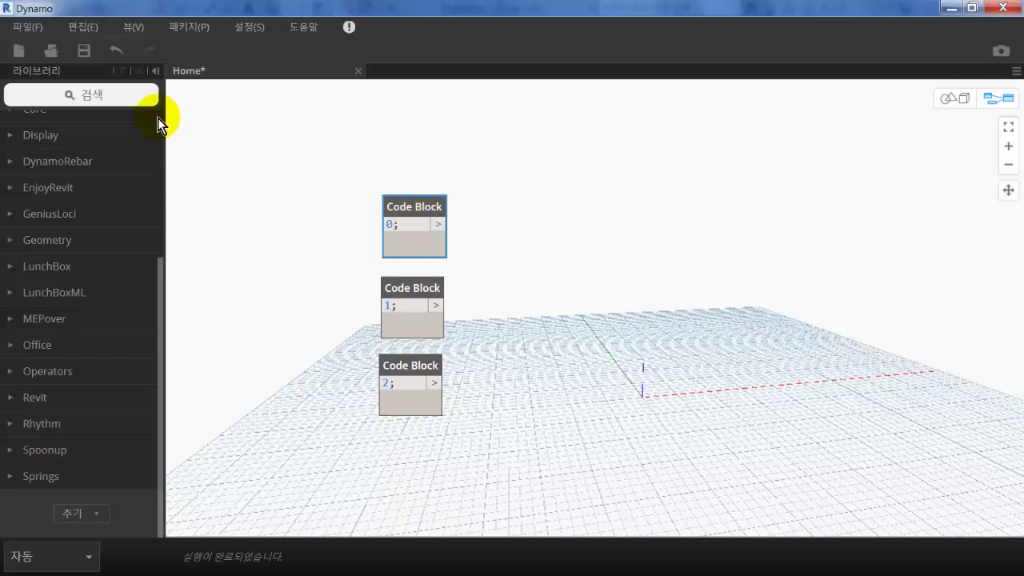
# Add the + operator node and connect Code Block 0 to its x input and Code Block 1 to its y input
pyautogui.click(140, 96)
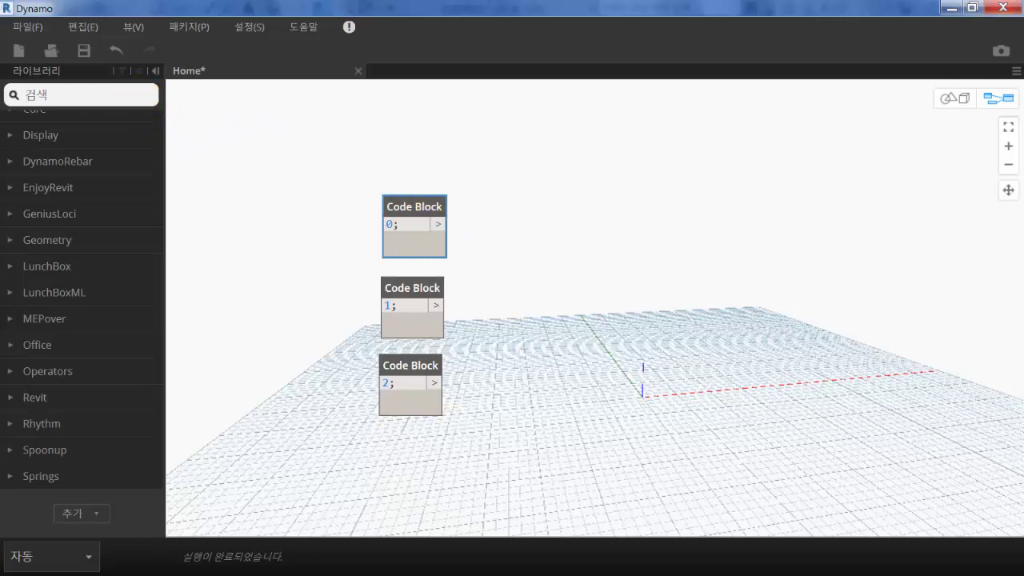
pyautogui.write('+')
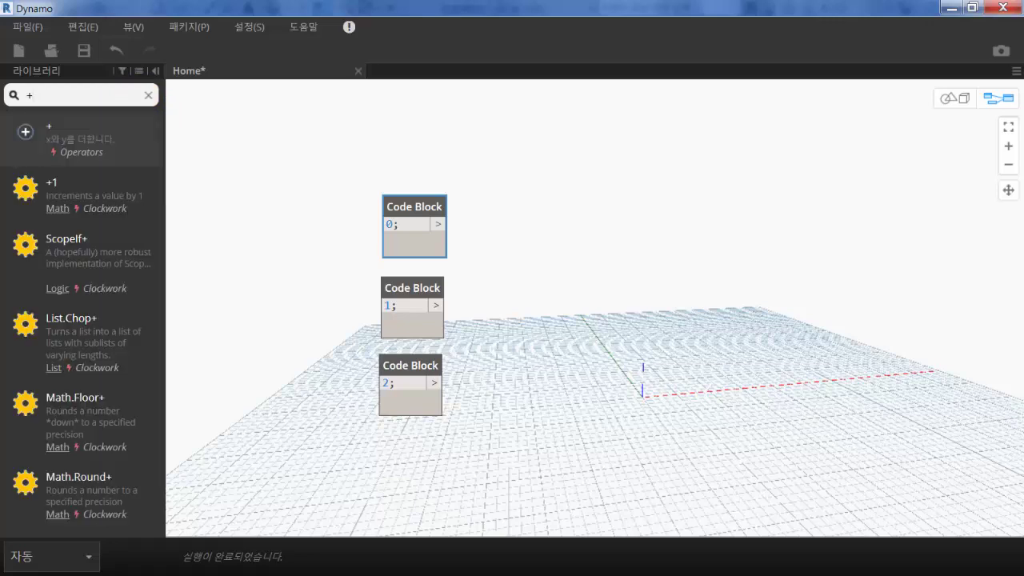
pyautogui.moveTo(96, 138)
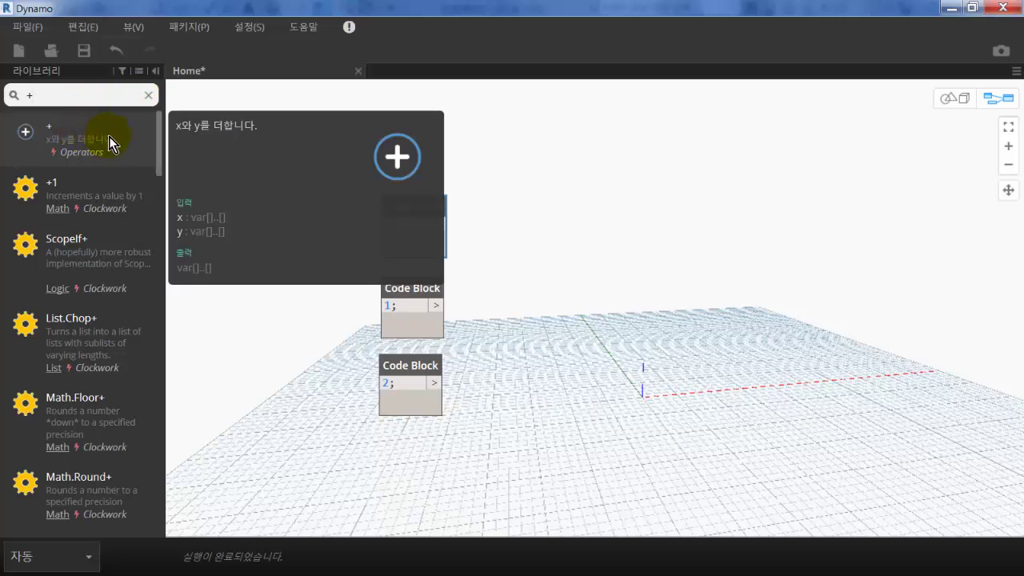
pyautogui.click(111, 144)
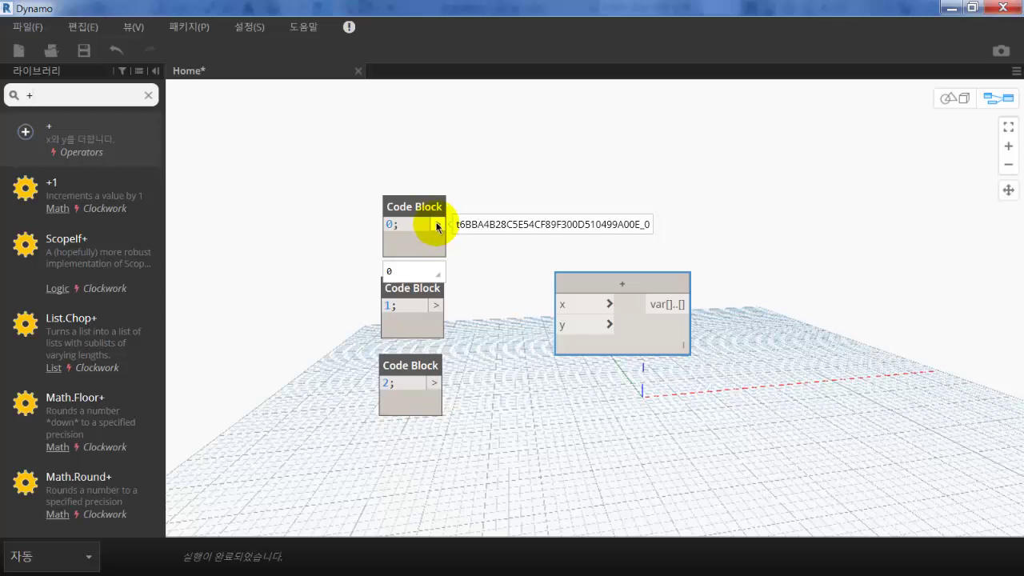
pyautogui.moveTo(438, 226); pyautogui.dragTo(563, 305)
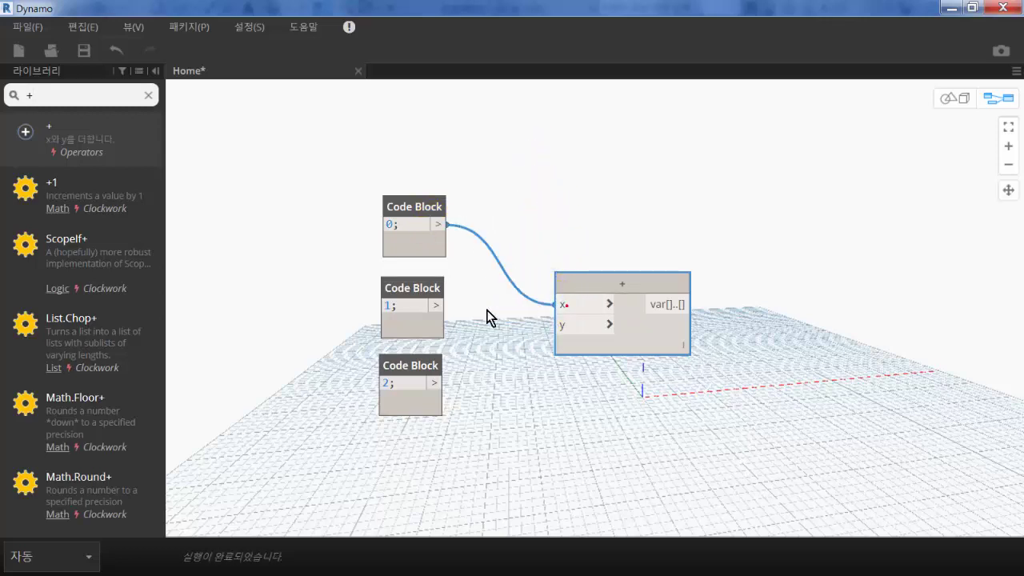
pyautogui.moveTo(438, 305); pyautogui.dragTo(561, 324)
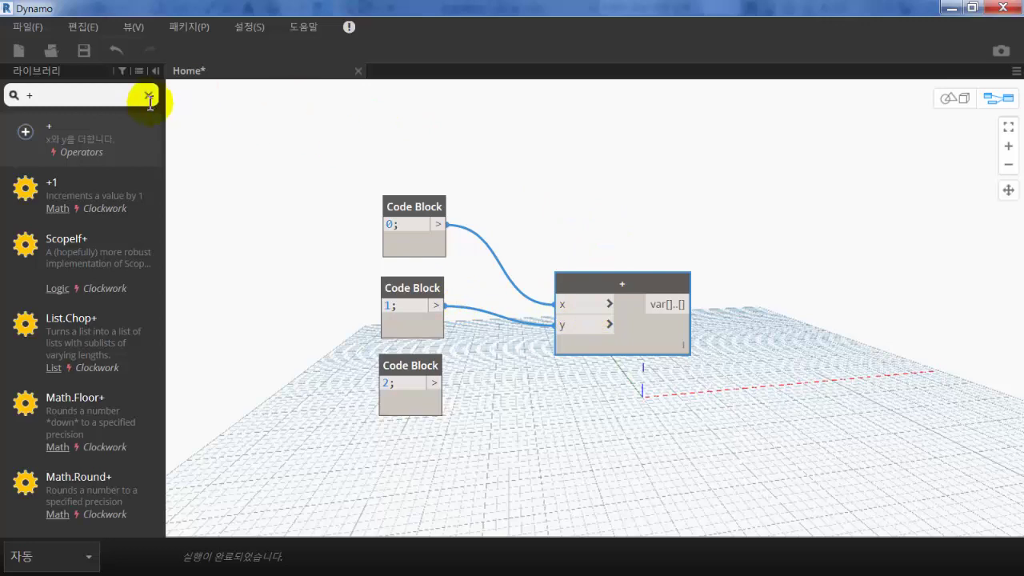
# Add a Watch node above and to the right of the + node, and connect the + node's output to it
pyautogui.moveTo(129, 94); pyautogui.dragTo(3, 99)
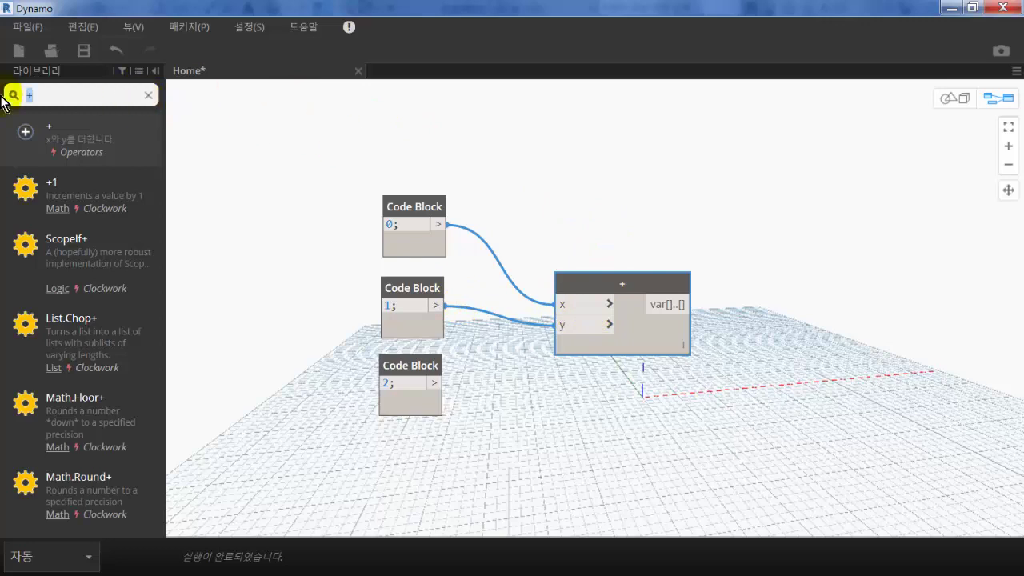
pyautogui.write('watch')
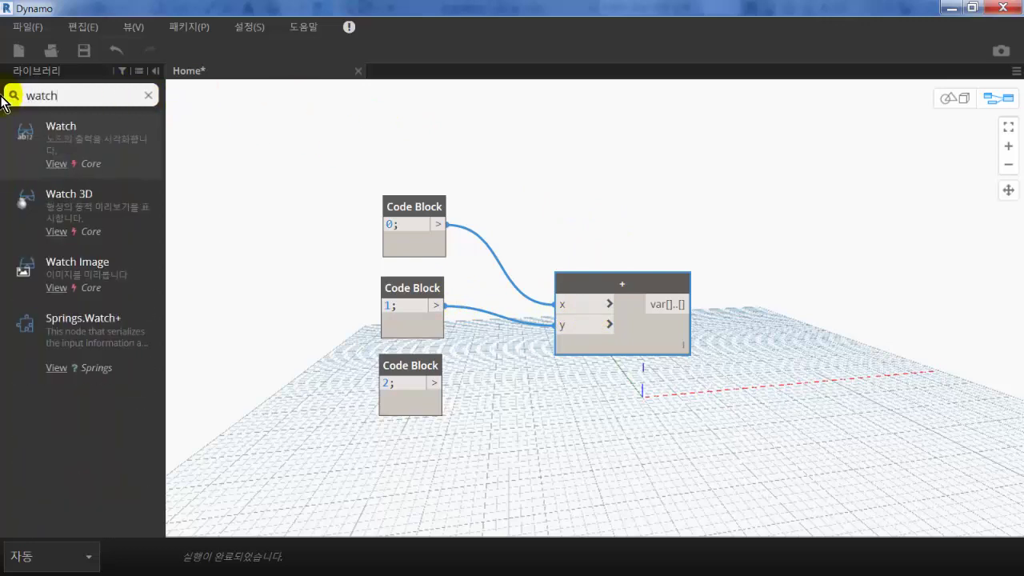
pyautogui.moveTo(85, 134)
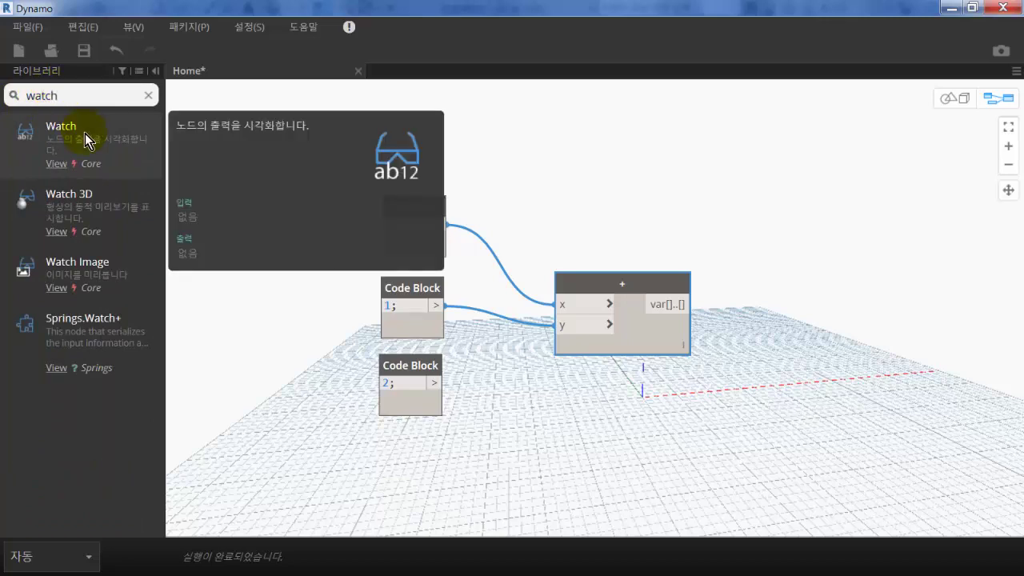
pyautogui.click(85, 134)
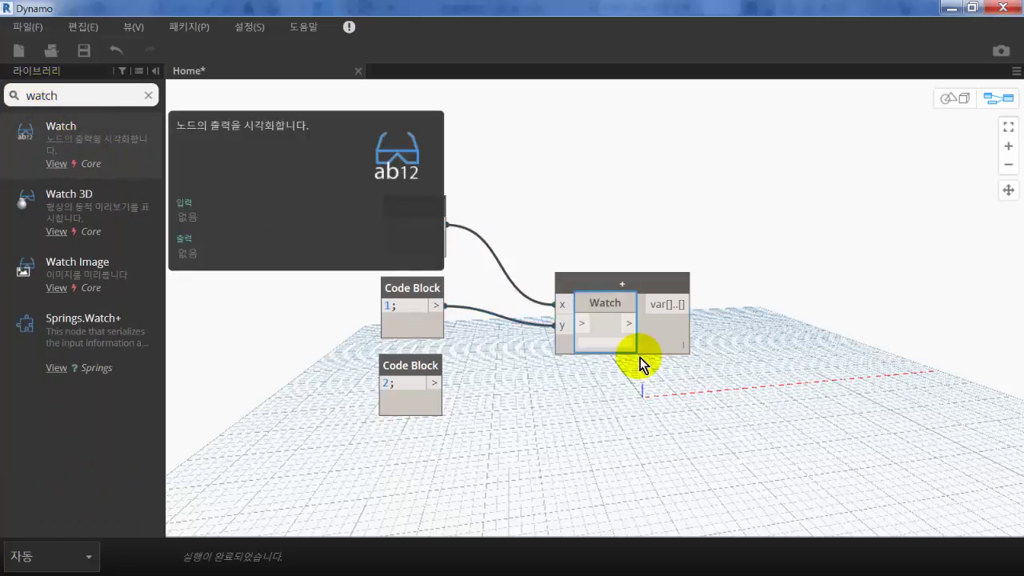
pyautogui.moveTo(628, 309); pyautogui.dragTo(810, 177)
pyautogui.click(671, 306)
pyautogui.click(778, 293)
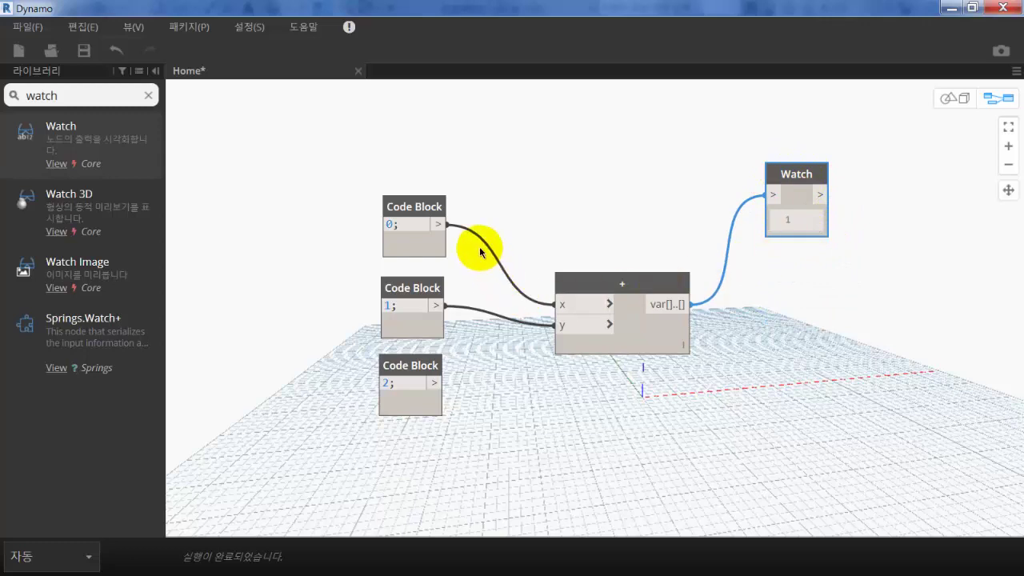
# Replace the + node's x input connection with the output of Code Block 2
pyautogui.click(434, 382)
pyautogui.click(566, 304)
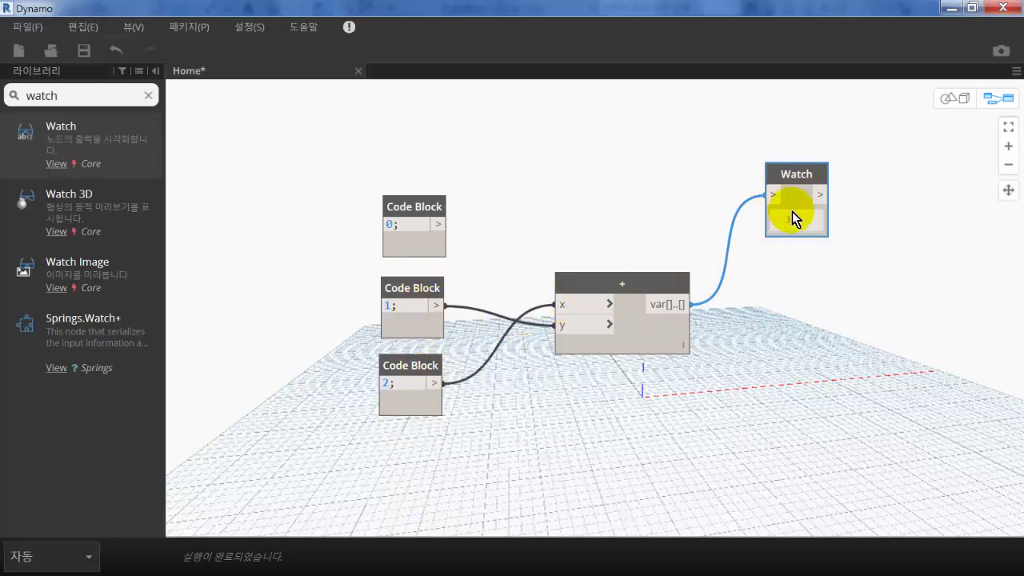
pyautogui.scroll(2, 768, 246)
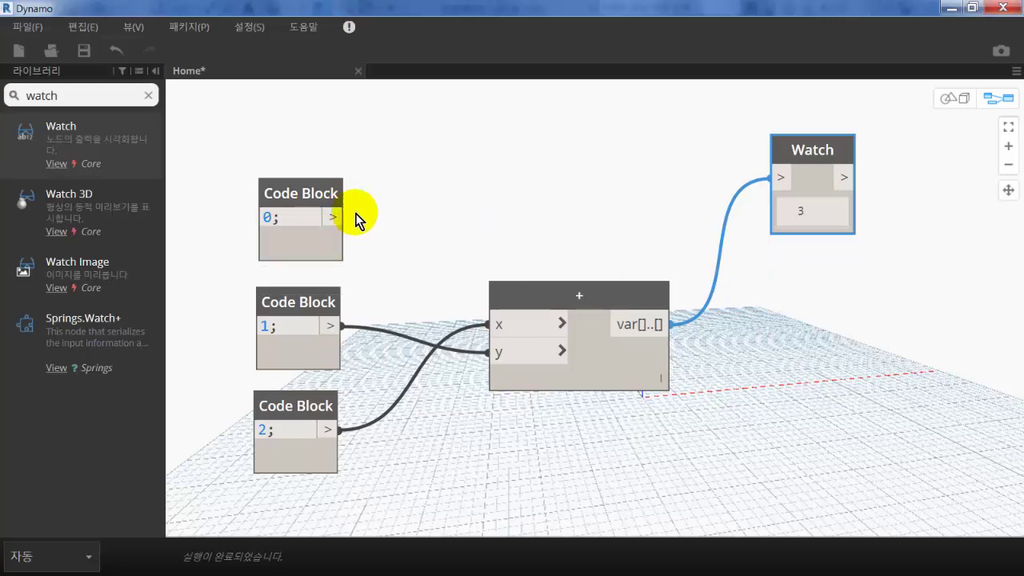
pyautogui.moveTo(355, 169); pyautogui.dragTo(204, 428)
pyautogui.click(438, 414)
pyautogui.moveTo(517, 453); pyautogui.dragTo(477, 208)
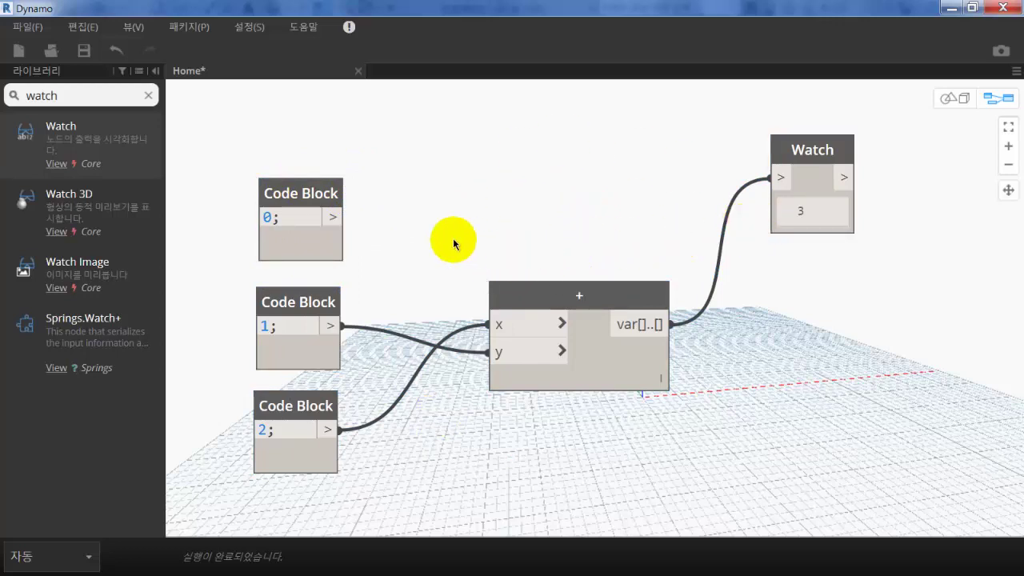
# Add the subtraction (-), division (/) and multiplication (*) operator nodes to the workspace
pyautogui.scroll(-1, 453, 238)
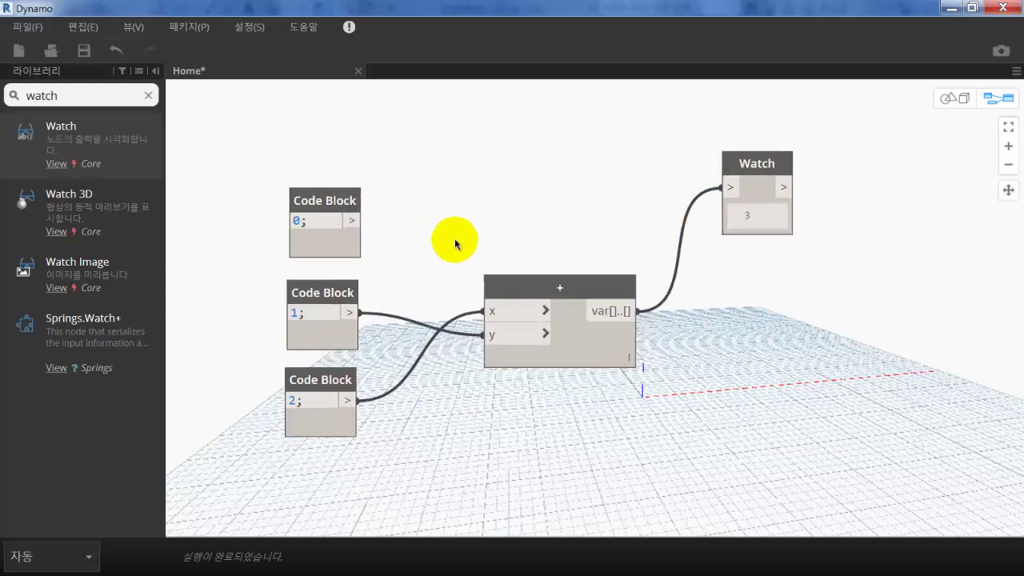
pyautogui.click(14, 96)
pyautogui.write('-')
pyautogui.click(61, 122)
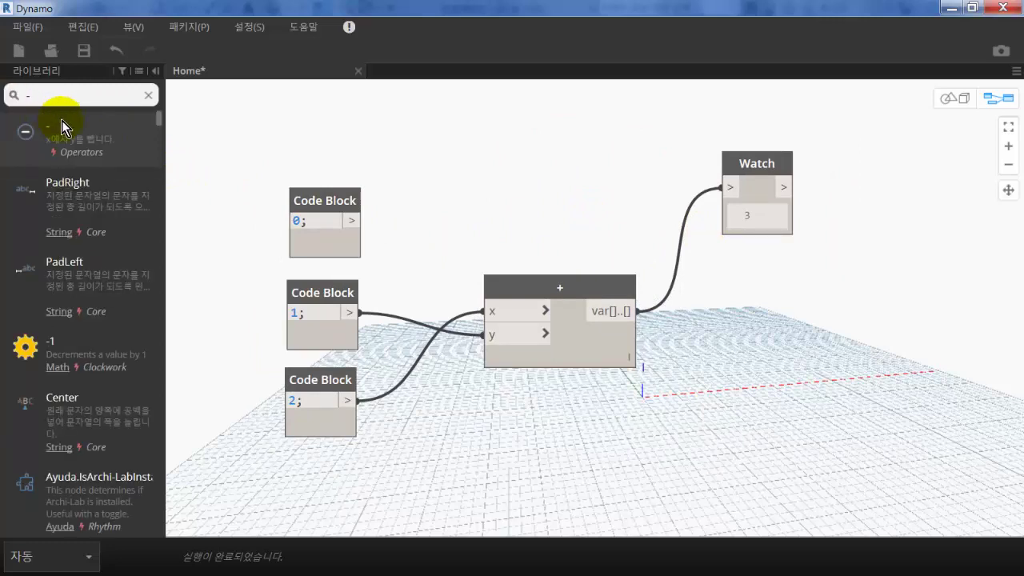
pyautogui.click(67, 89)
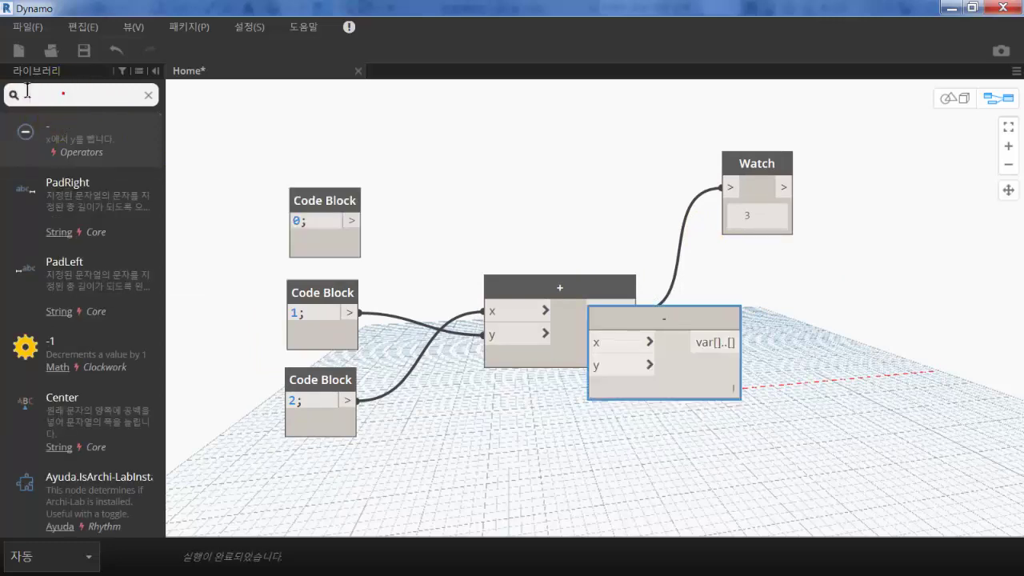
pyautogui.click(161, 170)
pyautogui.write('/')
pyautogui.click(110, 142)
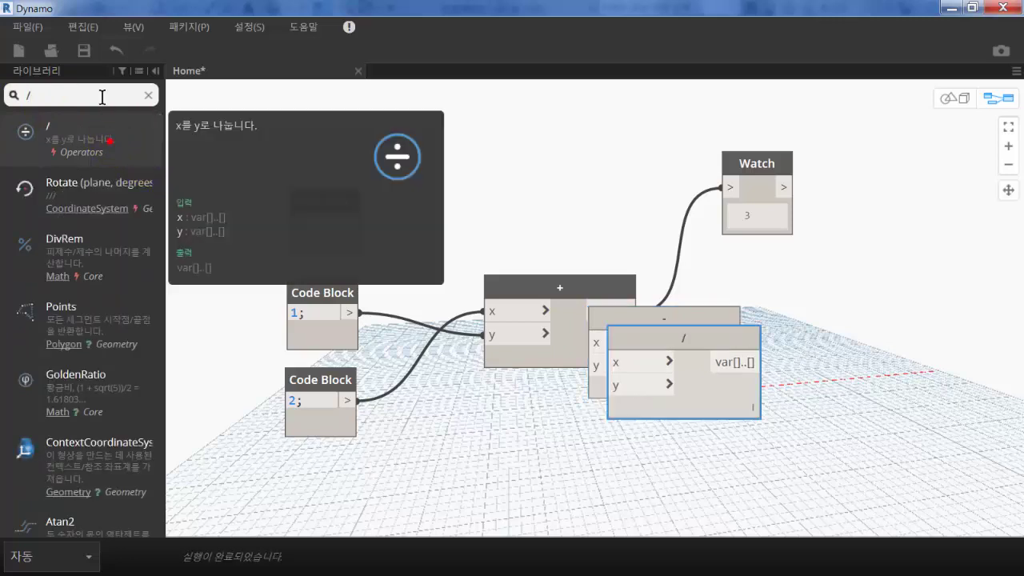
pyautogui.click(102, 96)
pyautogui.moveTo(37, 96); pyautogui.dragTo(4, 104)
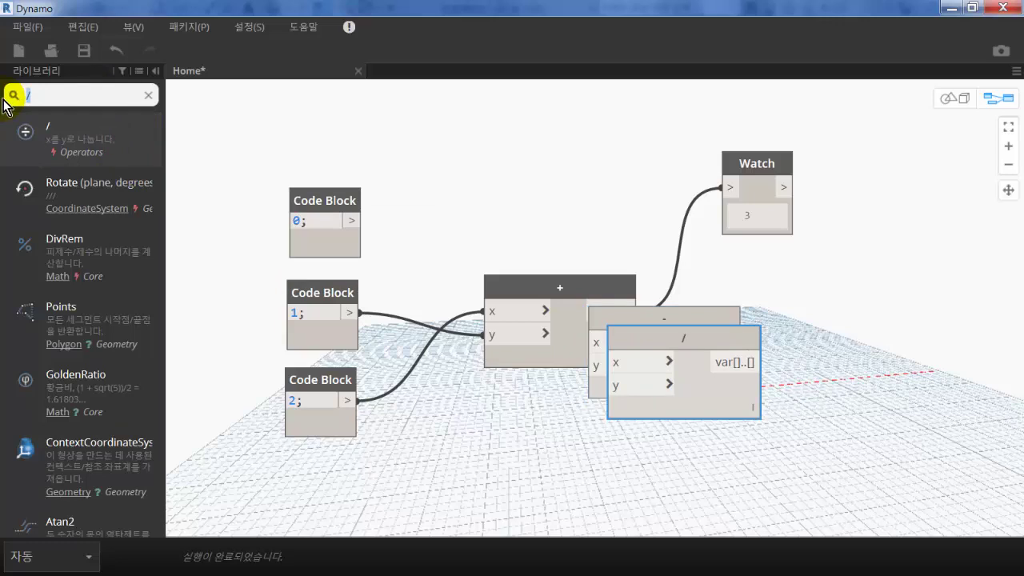
pyautogui.write('*')
pyautogui.press('Return')
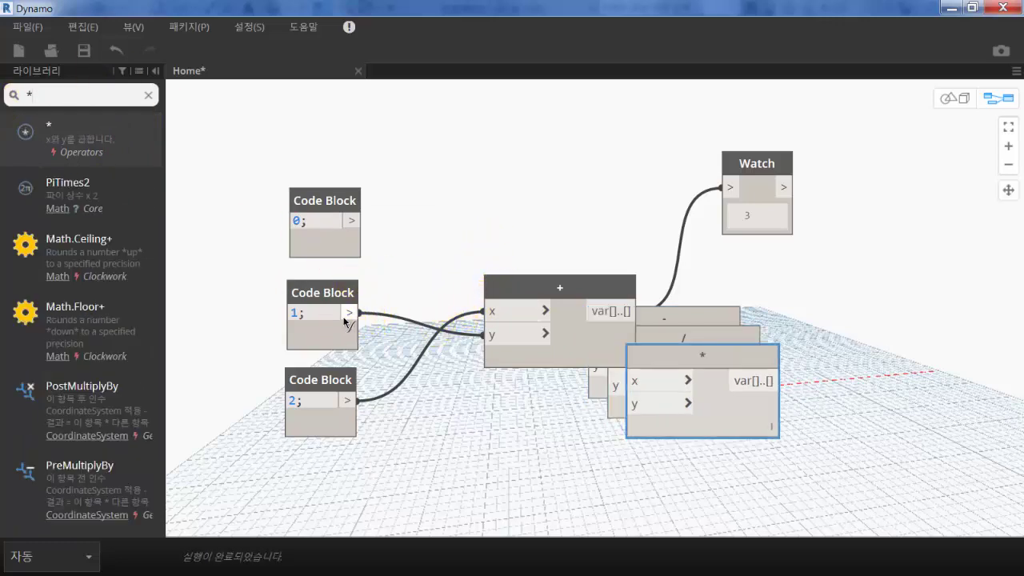
# Move the * node below the + node, with Code Block 1 connected to its x input and Code Block 2 to its y input
pyautogui.click(647, 381)
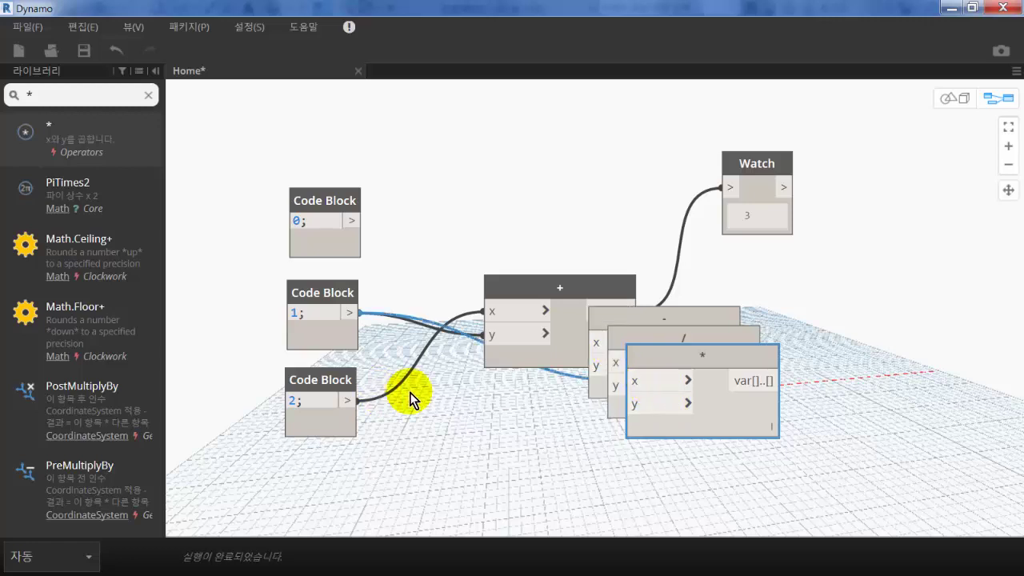
pyautogui.moveTo(640, 362); pyautogui.dragTo(538, 405)
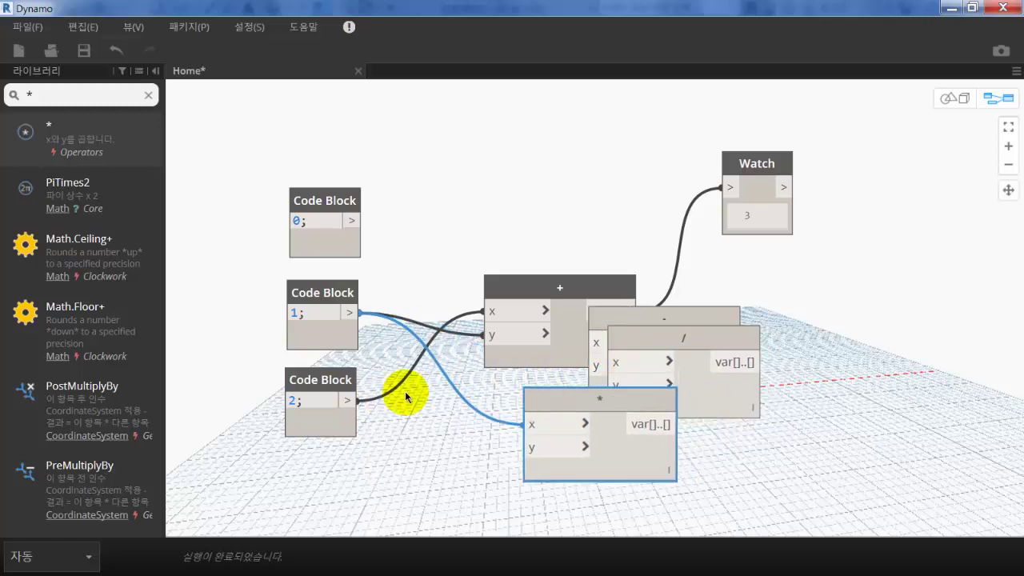
pyautogui.click(349, 401)
pyautogui.click(528, 446)
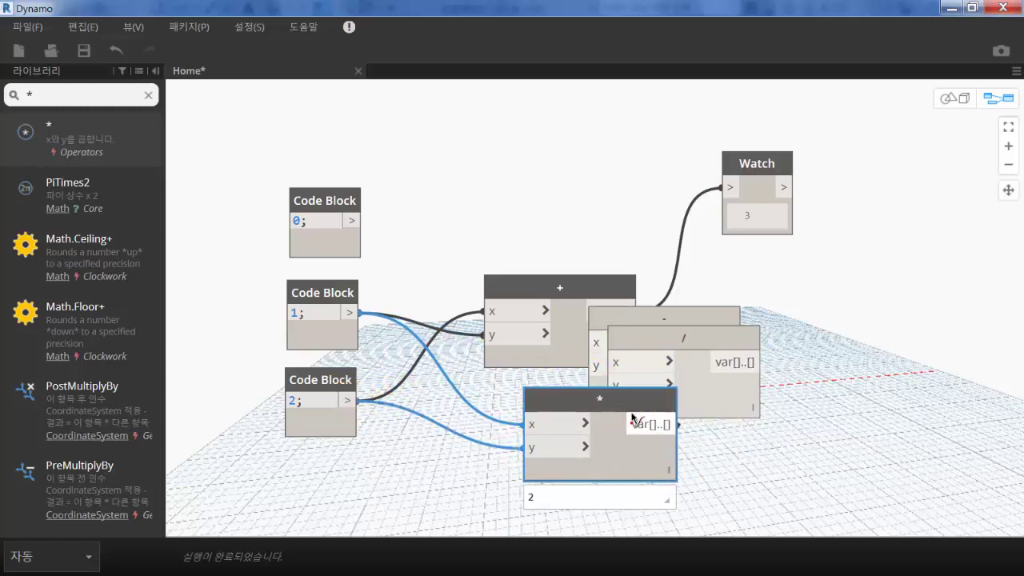
# Connect the * node's output to the Watch node's input, and move the - and / nodes above the + node
pyautogui.click(676, 424)
pyautogui.click(720, 190)
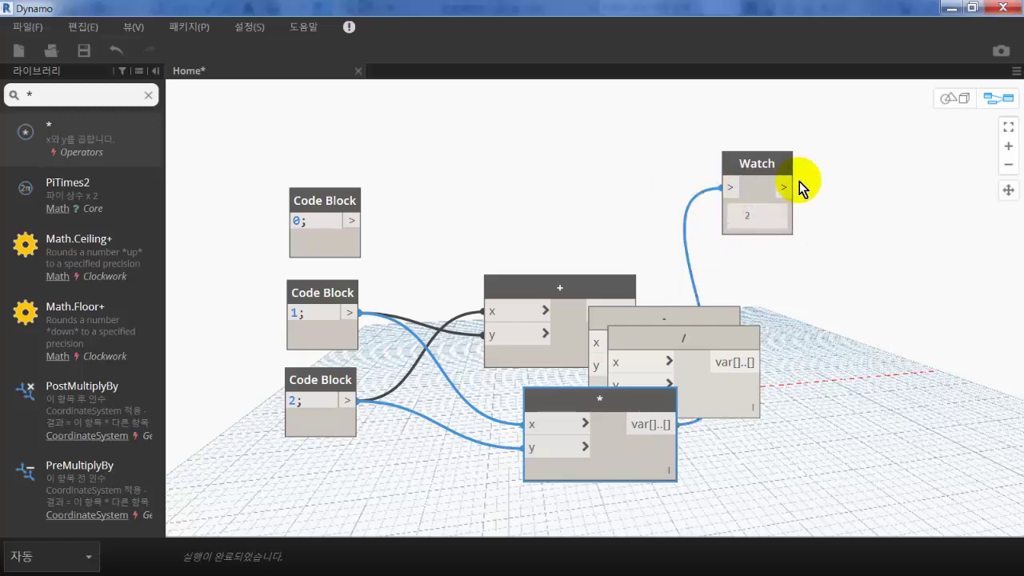
pyautogui.moveTo(745, 298); pyautogui.dragTo(613, 198)
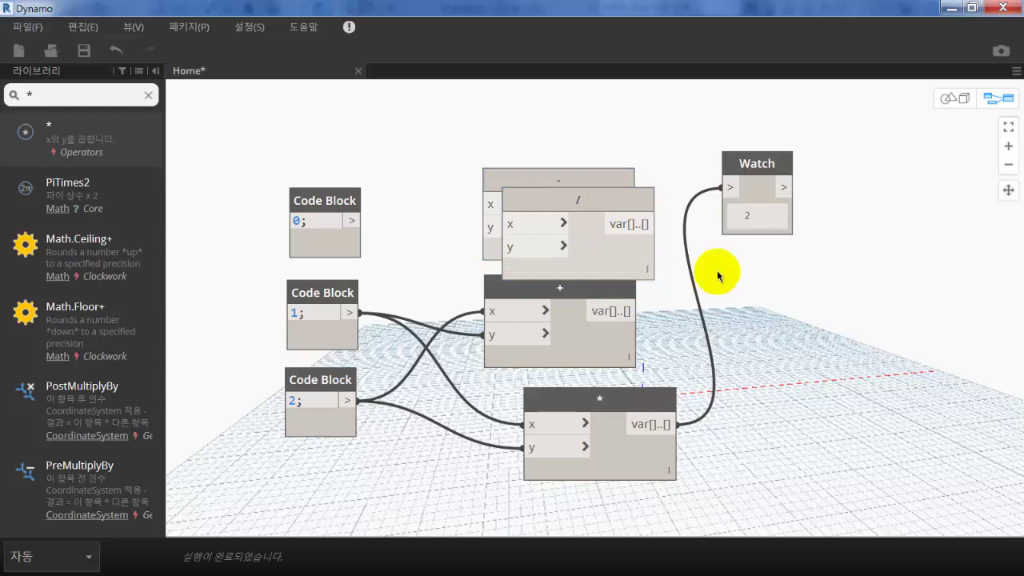
# Delete all nodes from the workspace, and undo the deletion
pyautogui.moveTo(770, 445); pyautogui.dragTo(335, 150)
pyautogui.press('Delete')
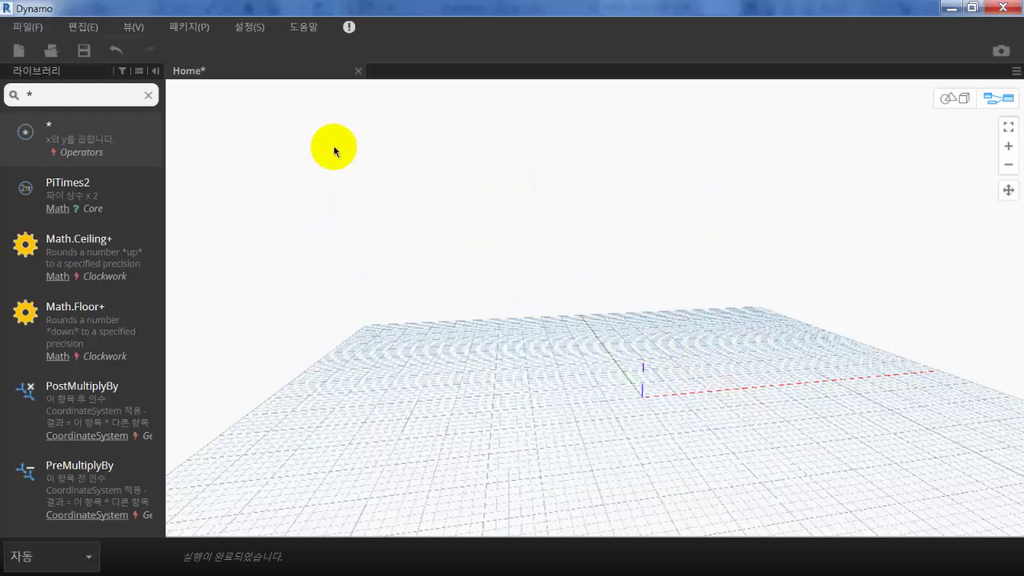
pyautogui.hotkey('ctrl', 'z')
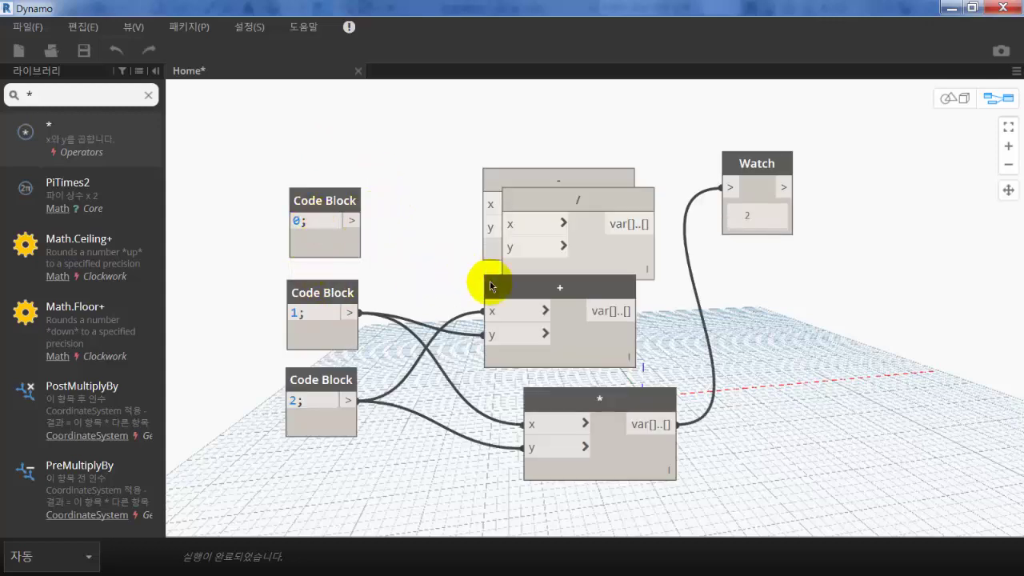
# Change the content of Code Block 0 to Revit; without quotation marks, and move the node up to free space below it
pyautogui.doubleClick(296, 222)
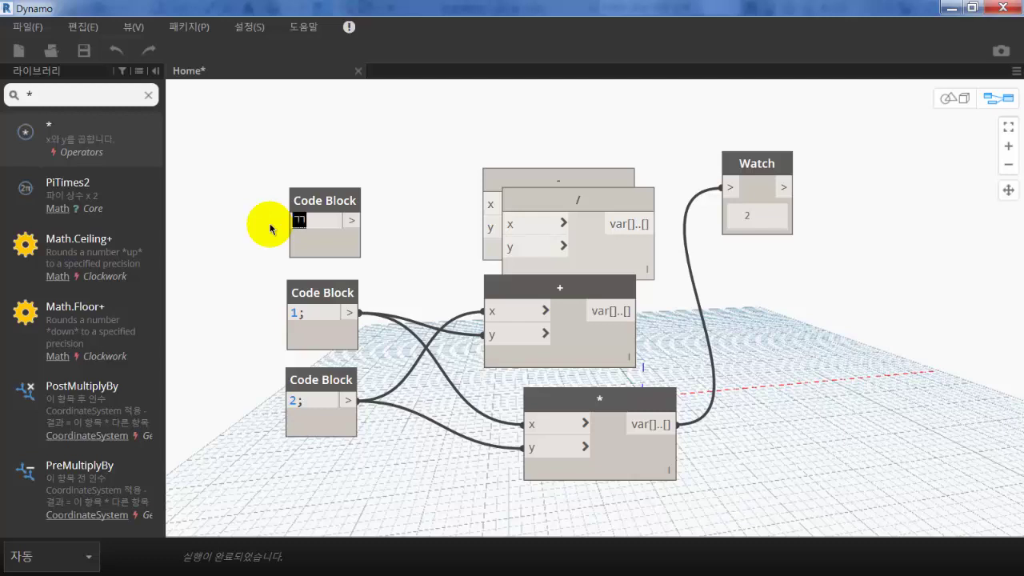
pyautogui.write('Revit;')
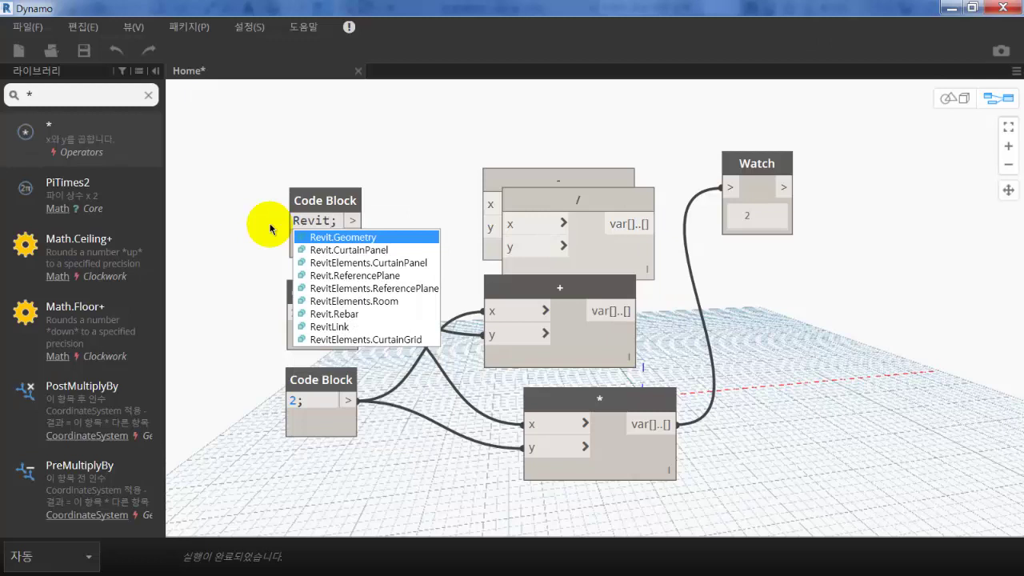
pyautogui.click(301, 168)
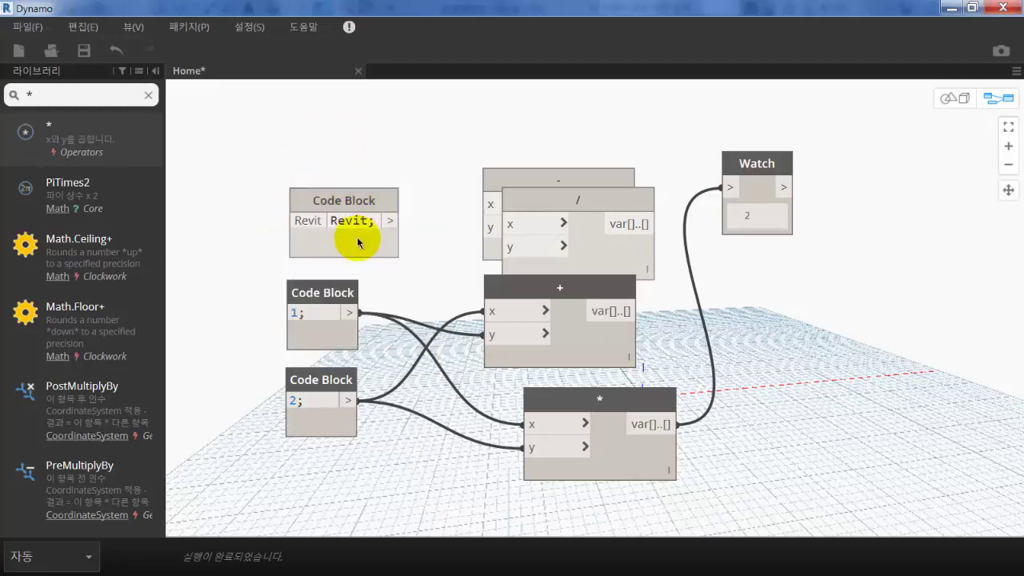
pyautogui.moveTo(318, 224)
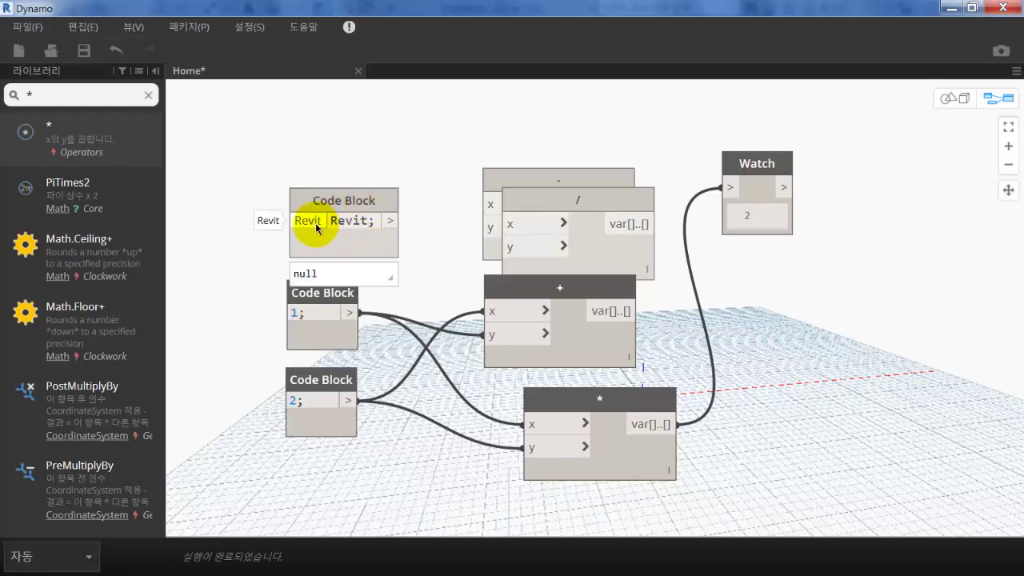
pyautogui.moveTo(320, 201); pyautogui.dragTo(292, 134)
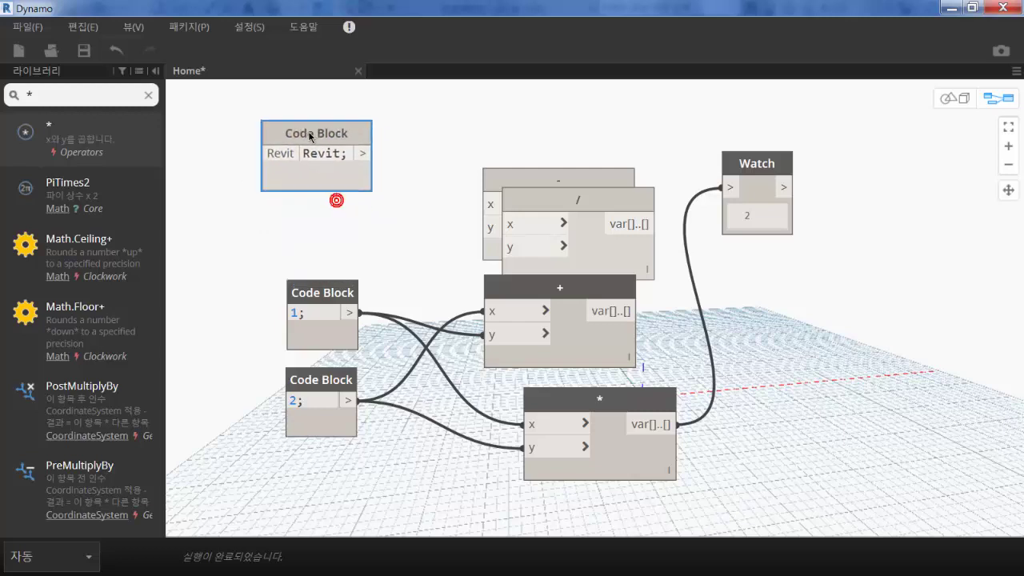
# Create a new Code Block containing the string "Revit"; and place it between the unquoted Revit block and Code Block 1
pyautogui.doubleClick(318, 235)
pyautogui.click(305, 236)
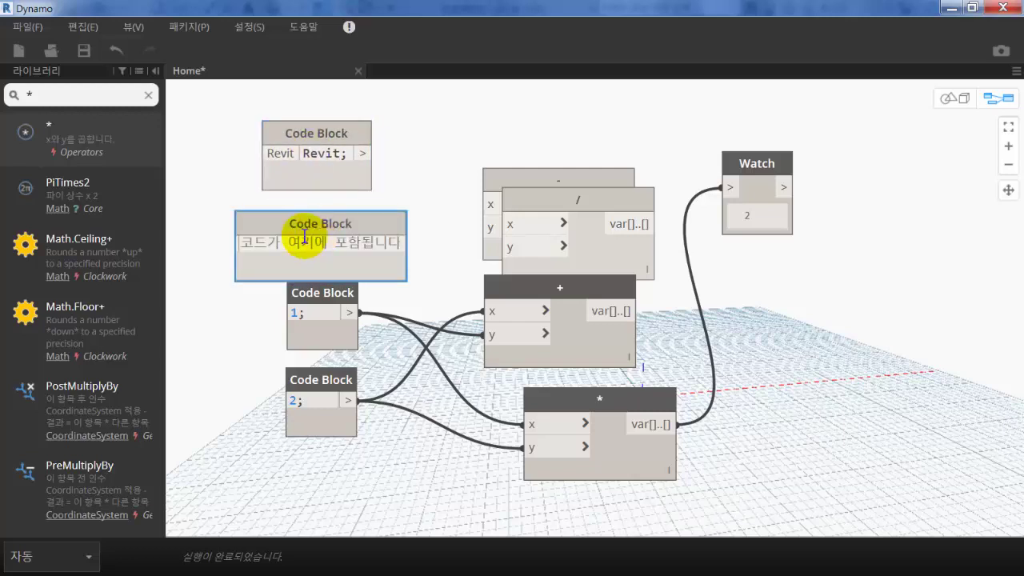
pyautogui.write('"')
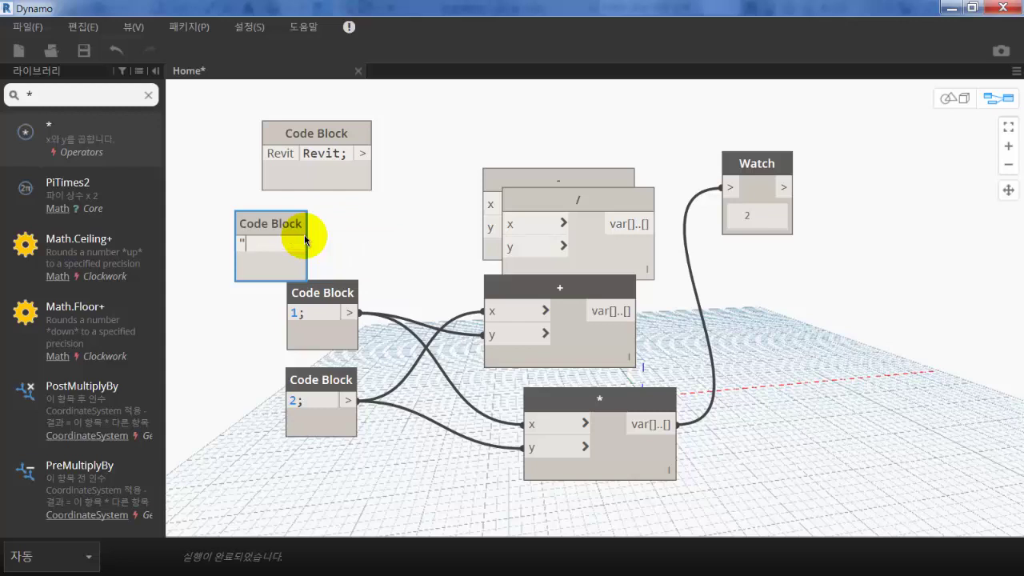
pyautogui.write('Revit";')
pyautogui.moveTo(265, 223); pyautogui.dragTo(312, 209)
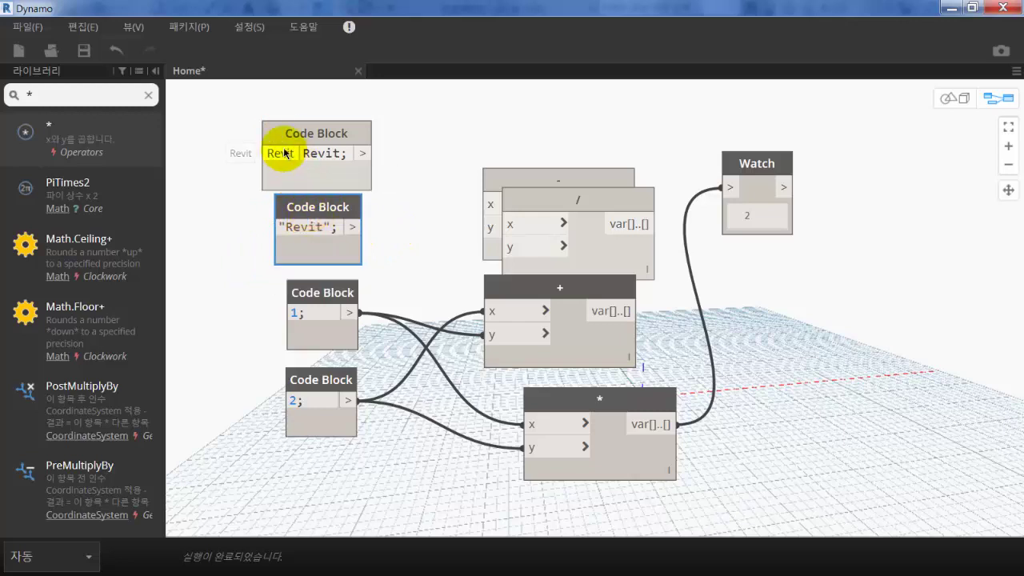
pyautogui.moveTo(273, 139)
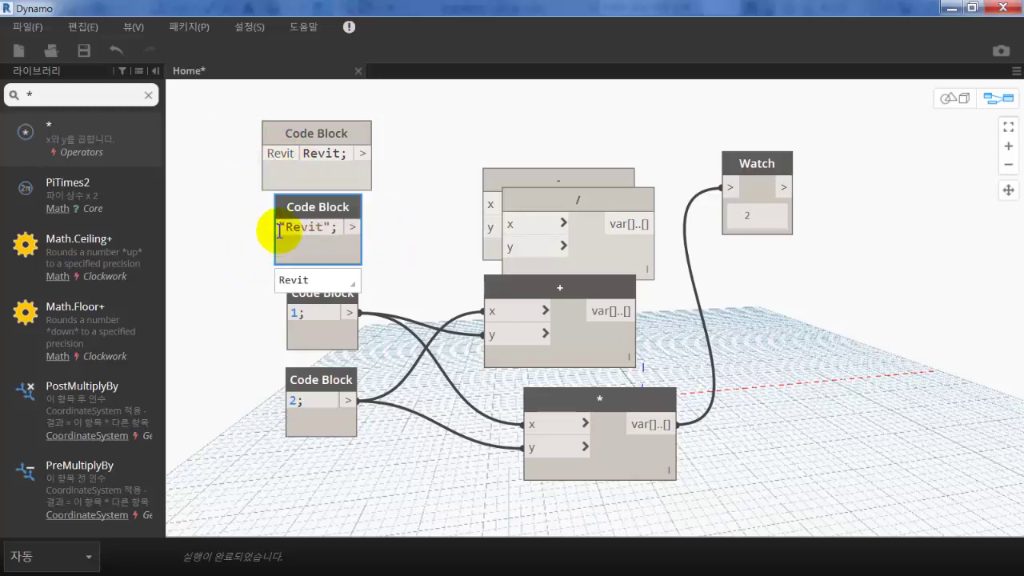
pyautogui.moveTo(279, 230); pyautogui.dragTo(331, 229)
pyautogui.click(384, 233)
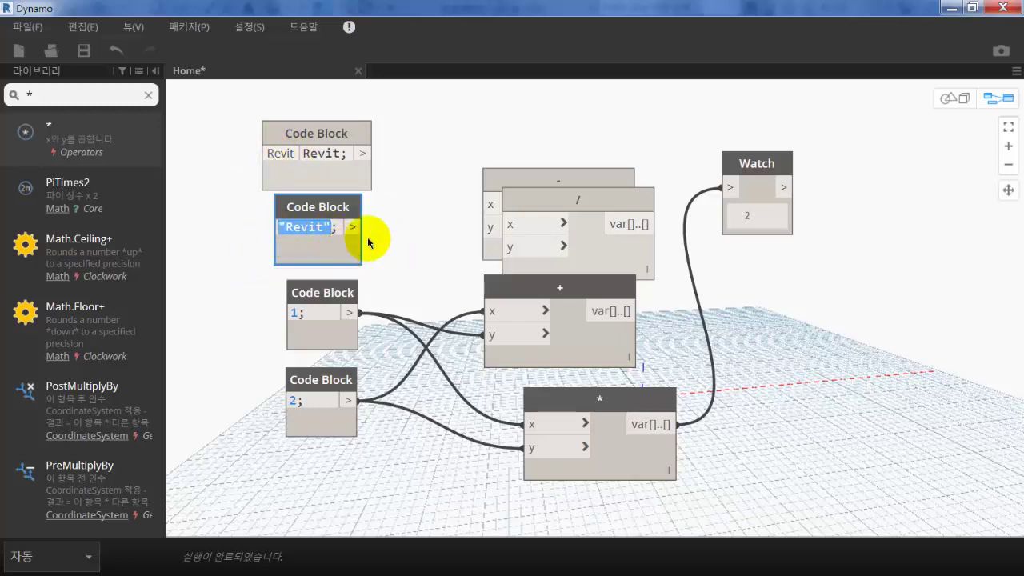
pyautogui.click(288, 234)
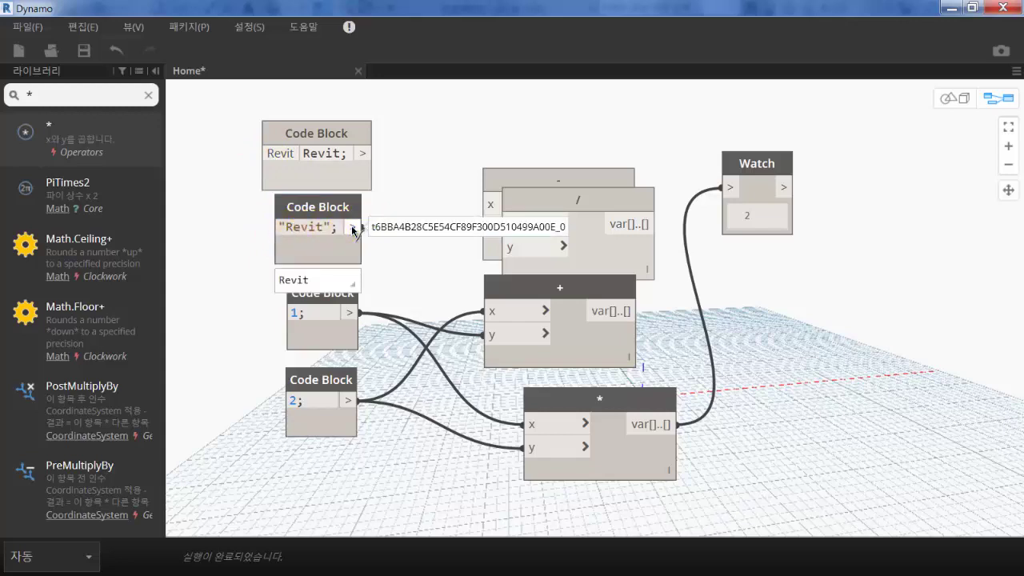
# Connect the "Revit" Code Block to the + node's x input, and the + node's output to the Watch node
pyautogui.moveTo(353, 229); pyautogui.dragTo(485, 311)
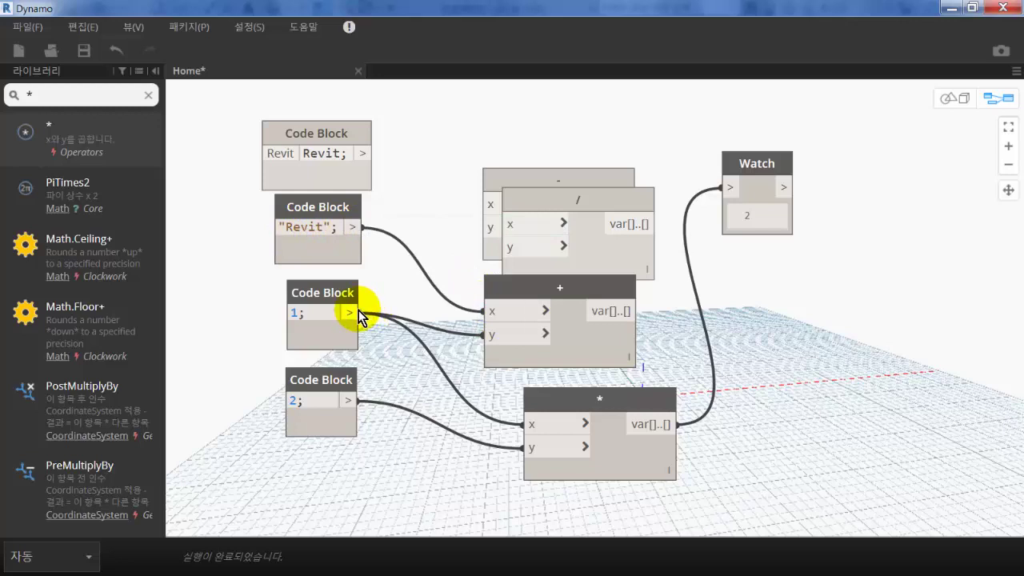
pyautogui.moveTo(355, 312); pyautogui.dragTo(494, 335)
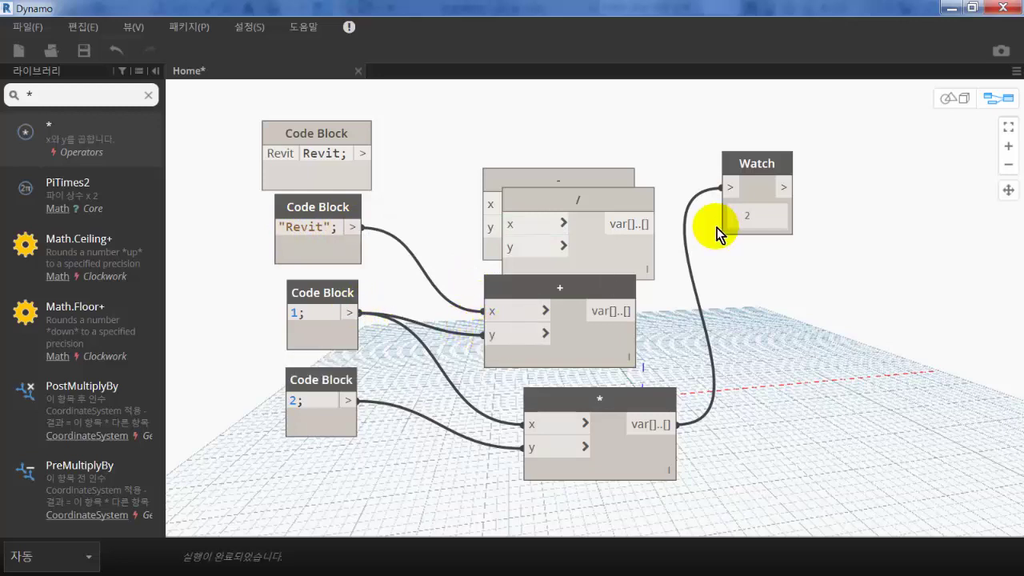
pyautogui.click(637, 311)
pyautogui.click(724, 189)
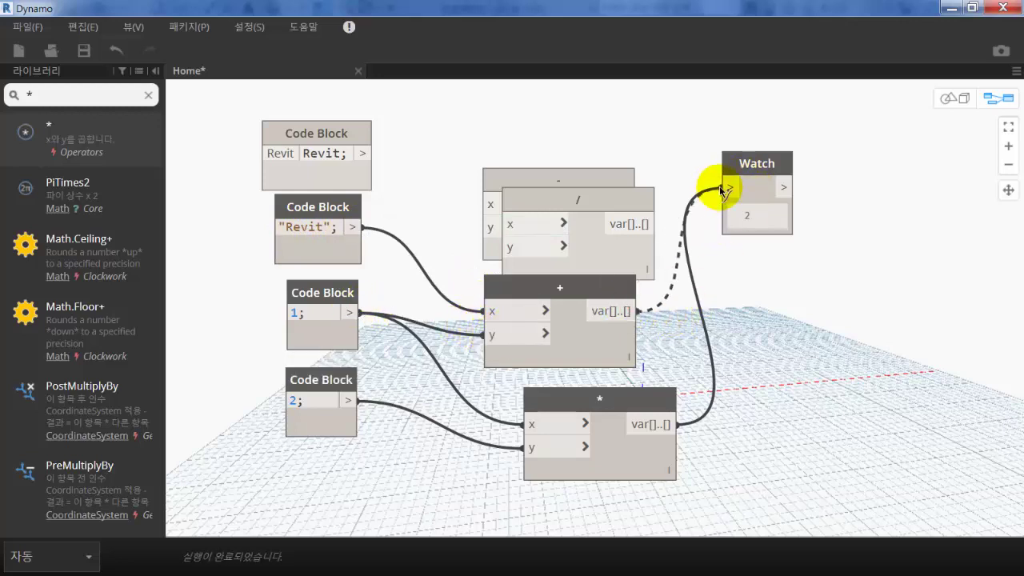
pyautogui.click(724, 189)
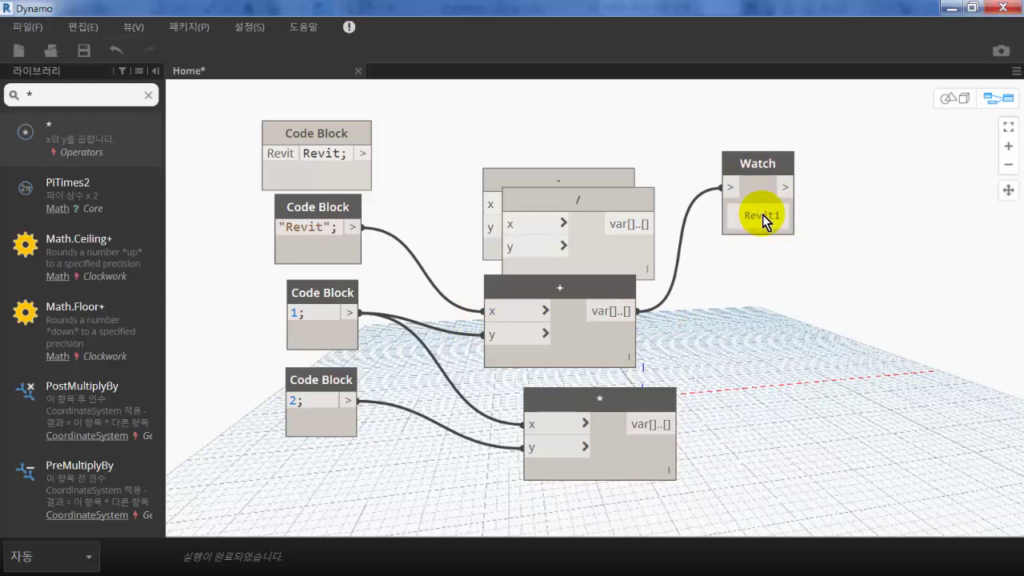
# Replace the value in Code Block 1 with the string "EASY"
pyautogui.doubleClick(293, 313)
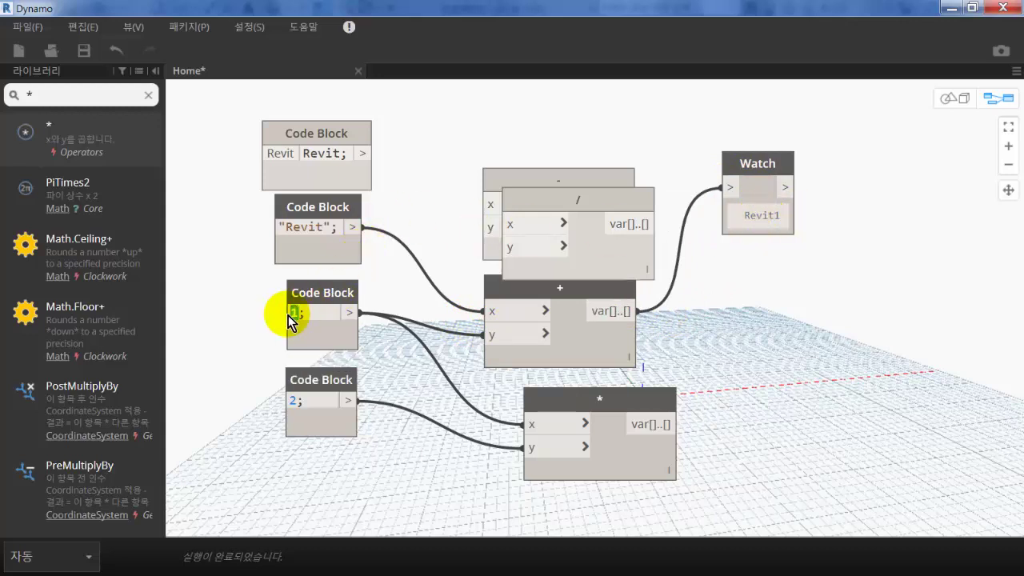
pyautogui.write('e')
pyautogui.press('BackSpace')
pyautogui.write('"EASY"')
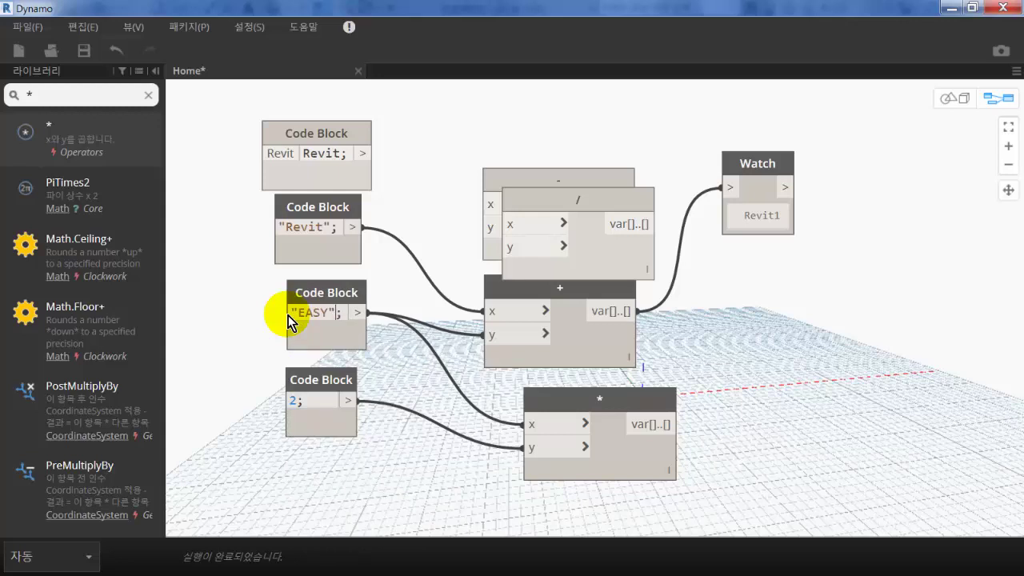
pyautogui.click(275, 322)
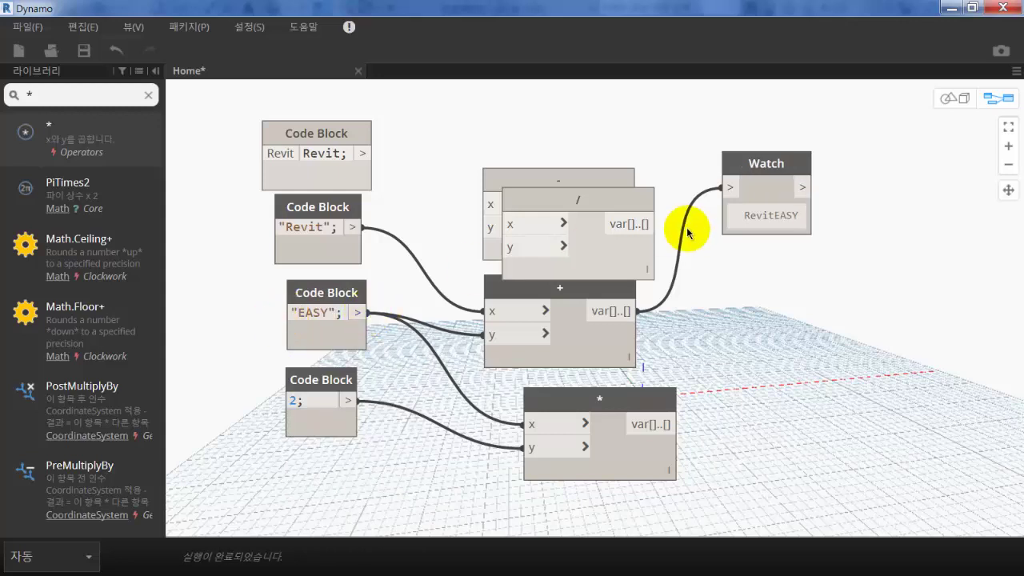
# Swap the + node's inputs, connecting the "EASY" Code Block to x and the "Revit" Code Block to y
pyautogui.moveTo(358, 312); pyautogui.dragTo(500, 311)
pyautogui.moveTo(363, 228); pyautogui.dragTo(497, 332)
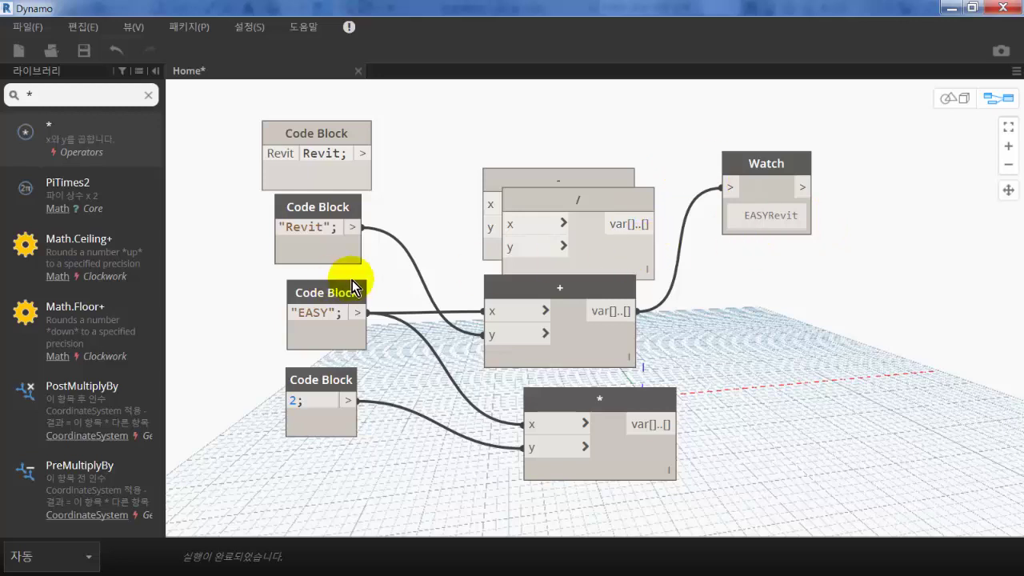
pyautogui.moveTo(570, 320)
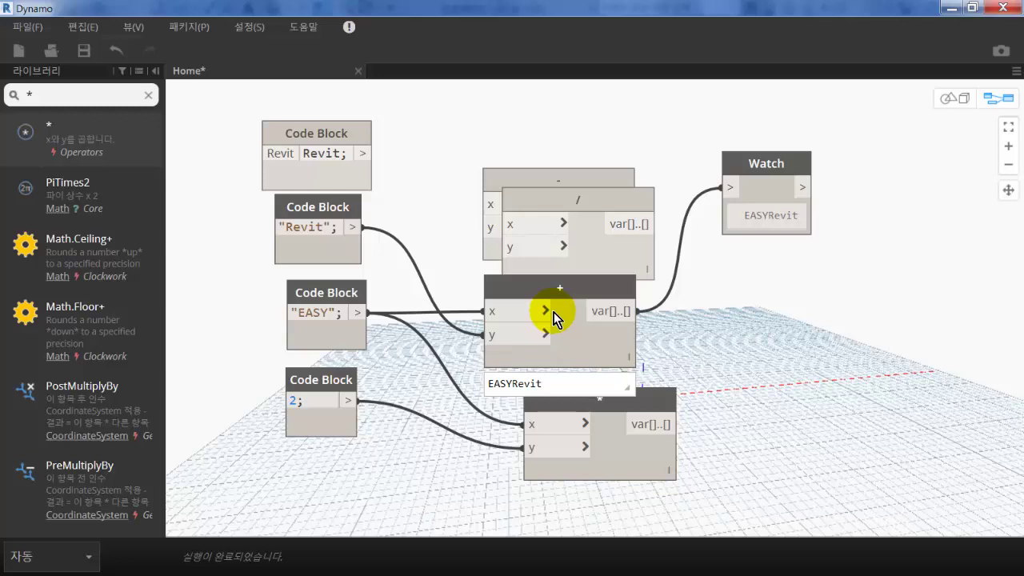
# Select every node in the graph and delete them all to clear the workspace
pyautogui.moveTo(813, 442); pyautogui.dragTo(329, 104)
pyautogui.press('Delete')
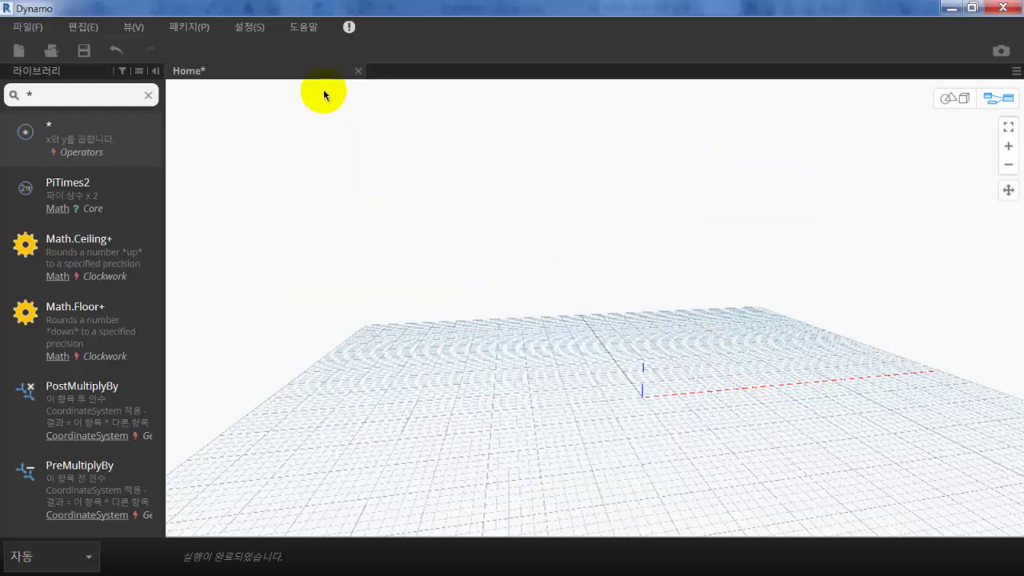
# Clear the library search, expand the Revit Selection category and widen the library to show its full node names
pyautogui.click(148, 96)
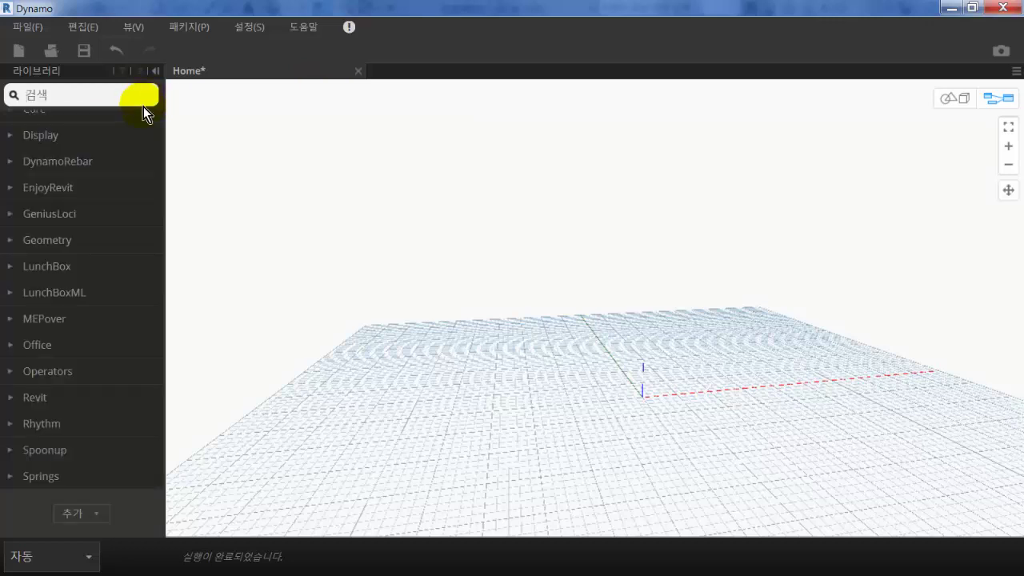
pyautogui.click(57, 397)
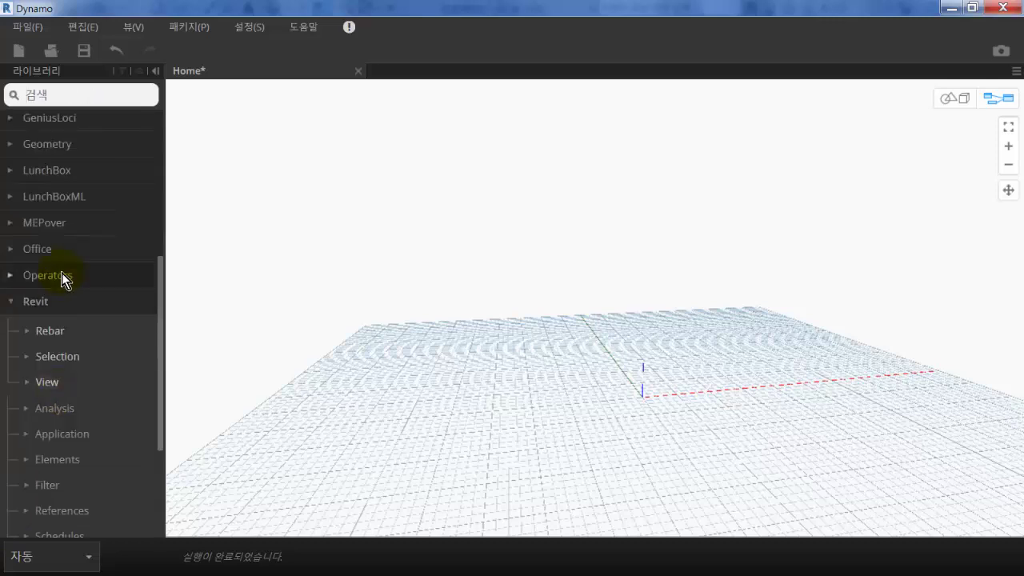
pyautogui.scroll(-3, 62, 277)
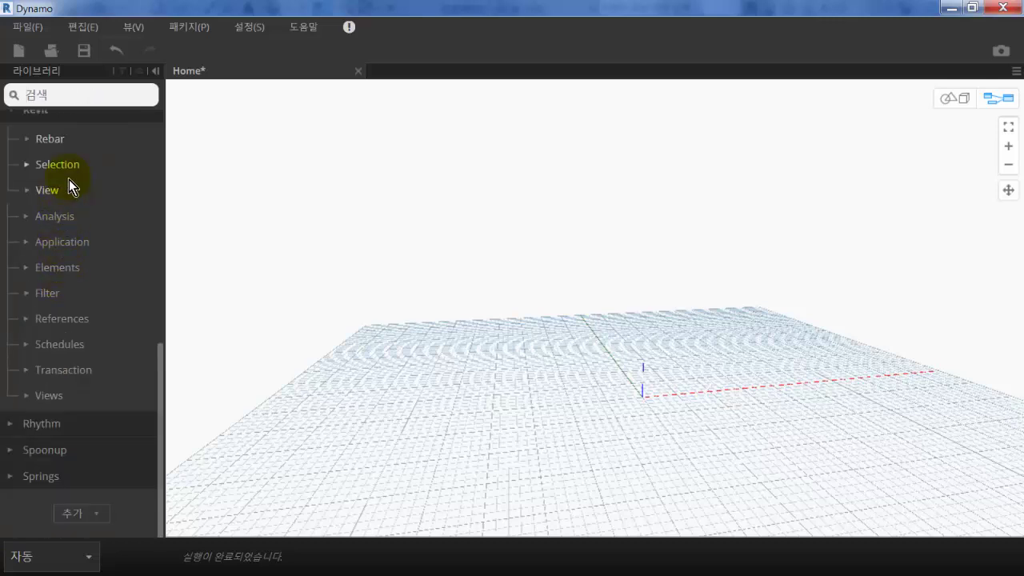
pyautogui.scroll(2, 60, 201)
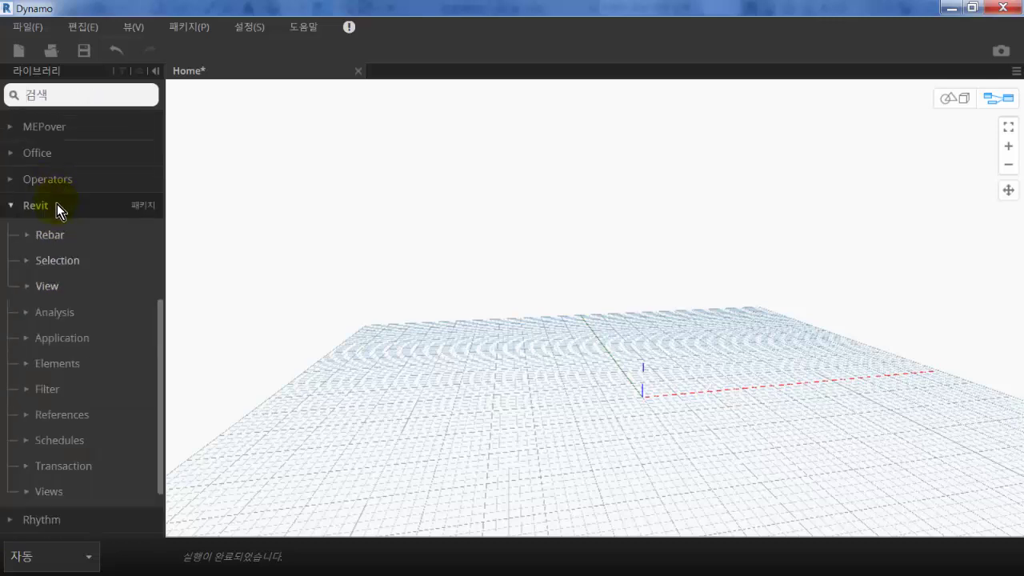
pyautogui.click(83, 261)
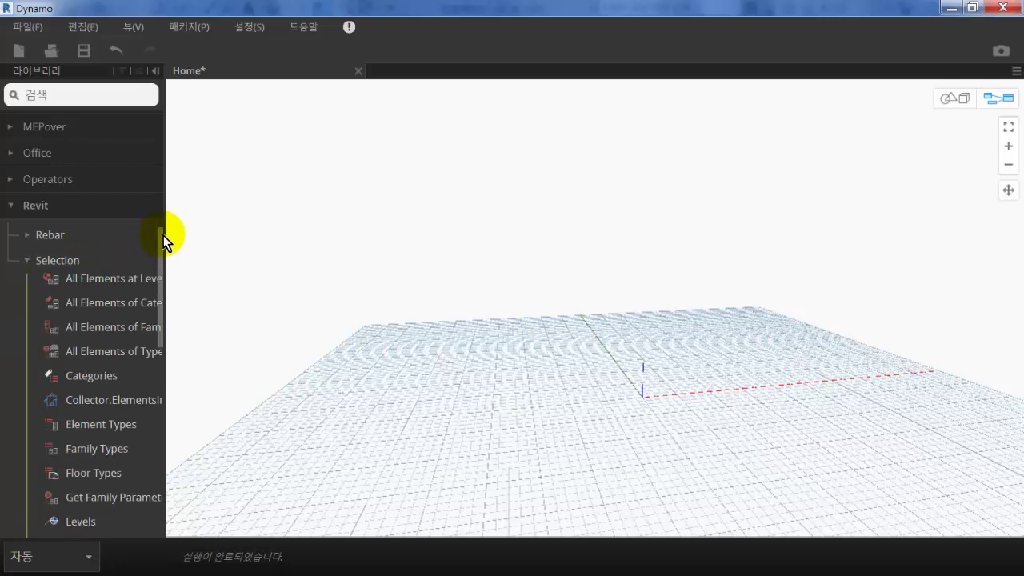
pyautogui.moveTo(164, 232); pyautogui.dragTo(254, 231)
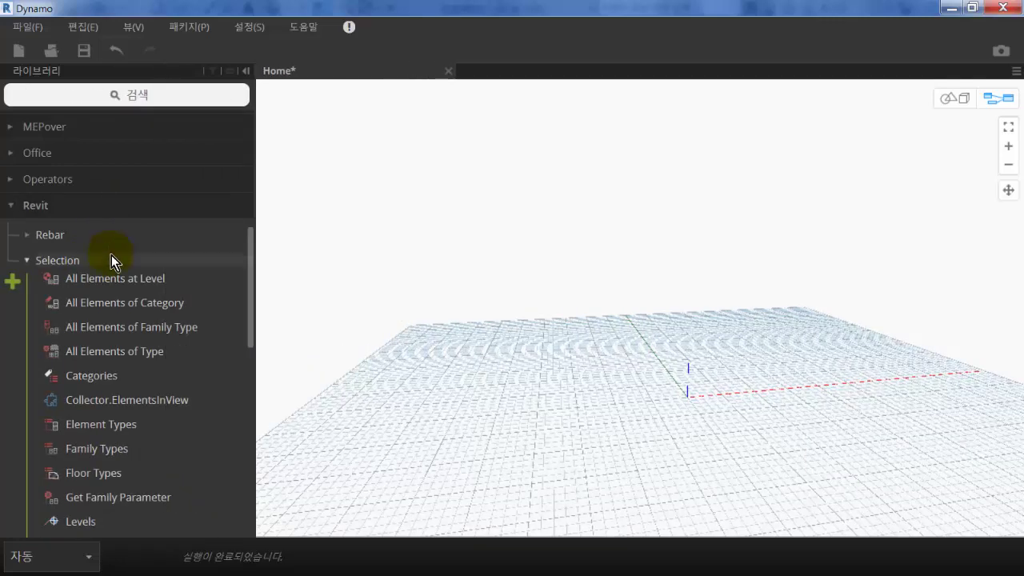
# Add a Select Model Element node from the Revit Selection category and place it in the upper part of the workspace
pyautogui.scroll(-3, 112, 301)
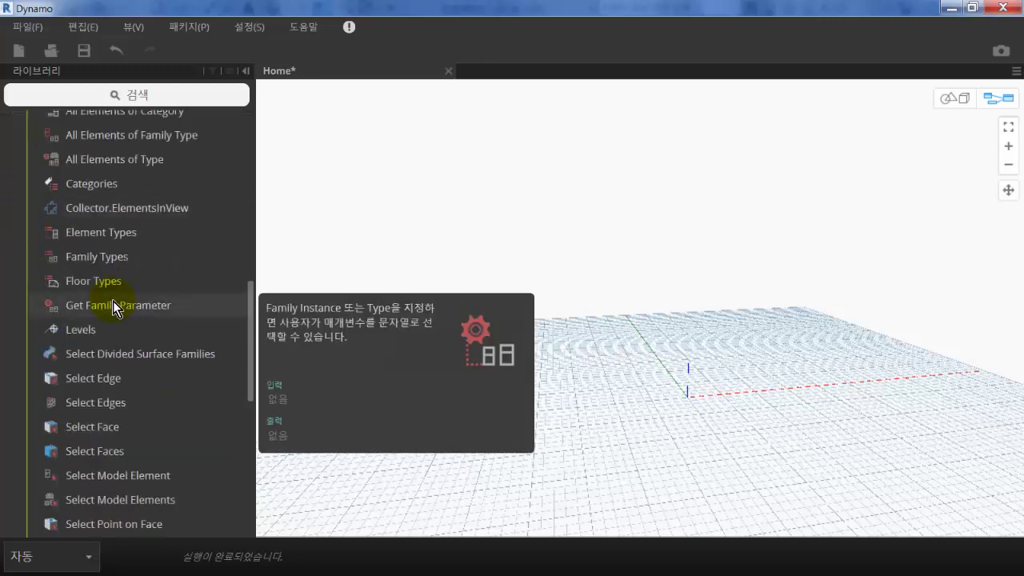
pyautogui.scroll(-2, 113, 301)
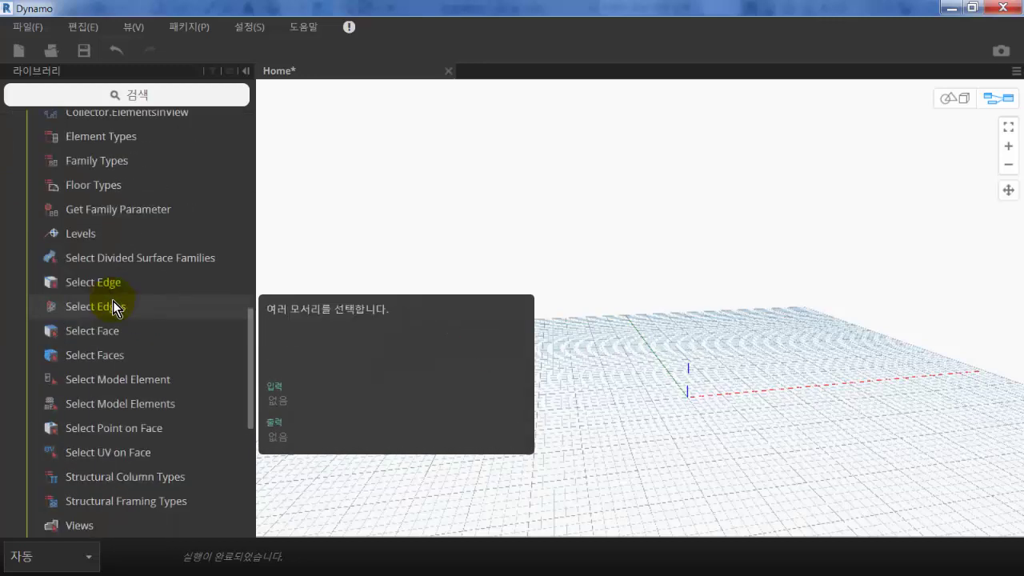
pyautogui.click(119, 379)
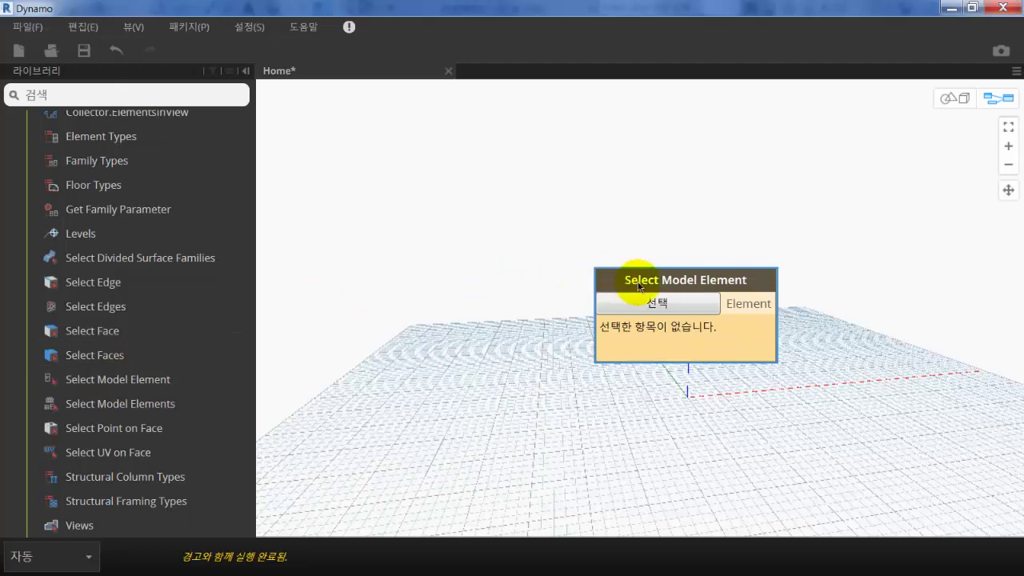
pyautogui.moveTo(637, 278); pyautogui.dragTo(480, 223)
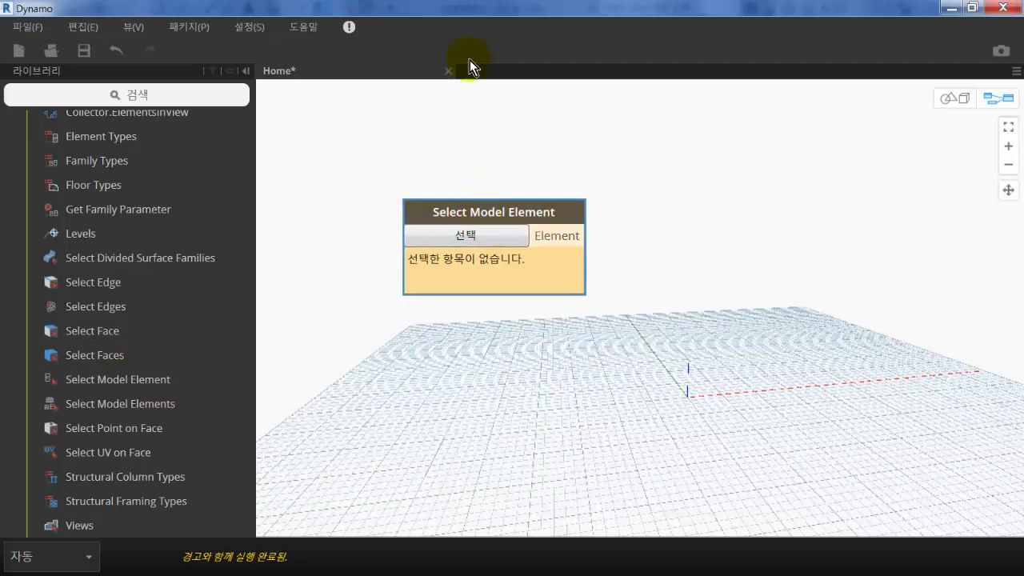
# Restore Dynamo to a smaller window beside the Revit 3D view and narrow the node library
pyautogui.moveTo(467, 14); pyautogui.dragTo(333, 22)
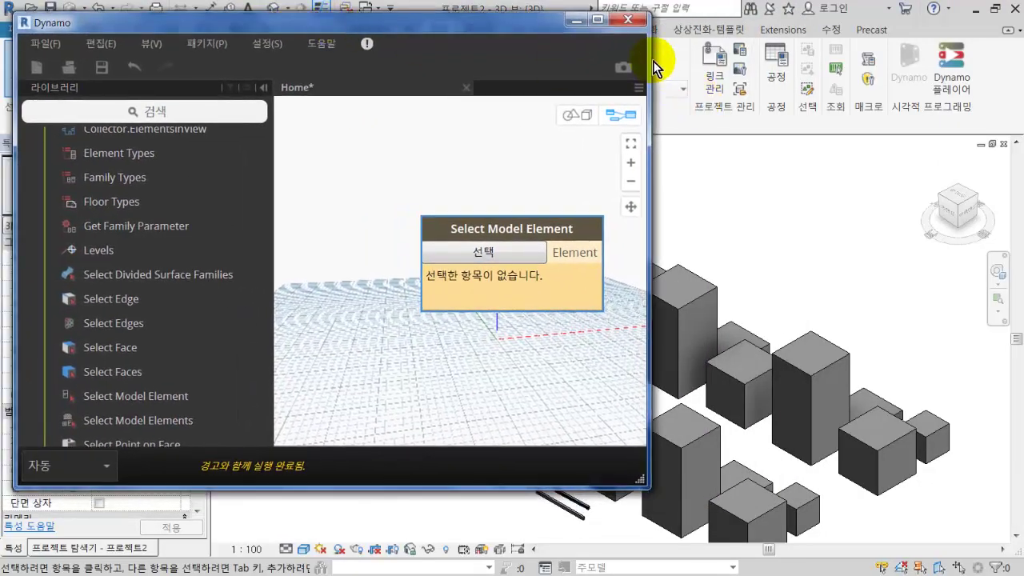
pyautogui.moveTo(651, 60); pyautogui.dragTo(485, 67)
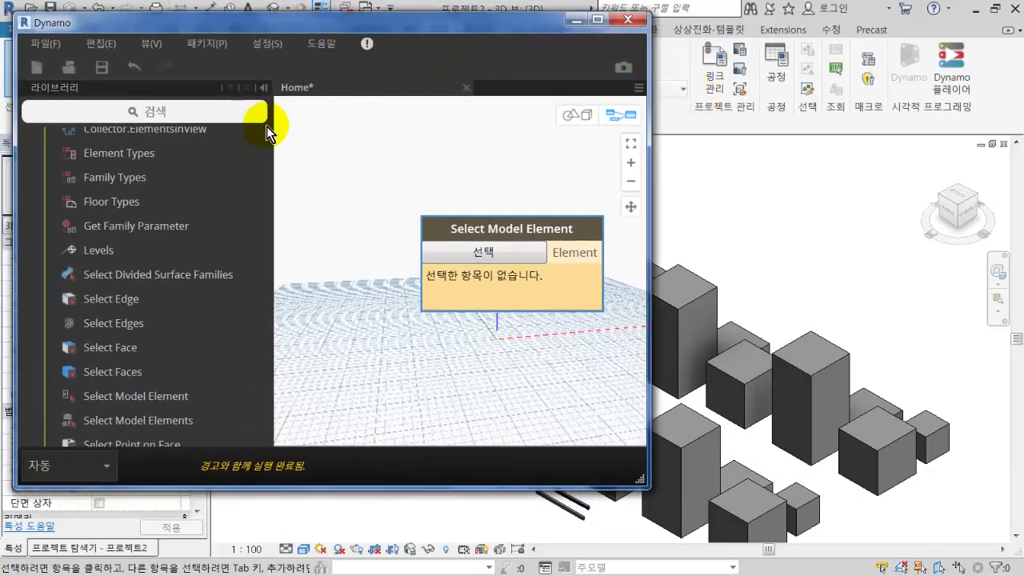
pyautogui.moveTo(271, 126); pyautogui.dragTo(205, 127)
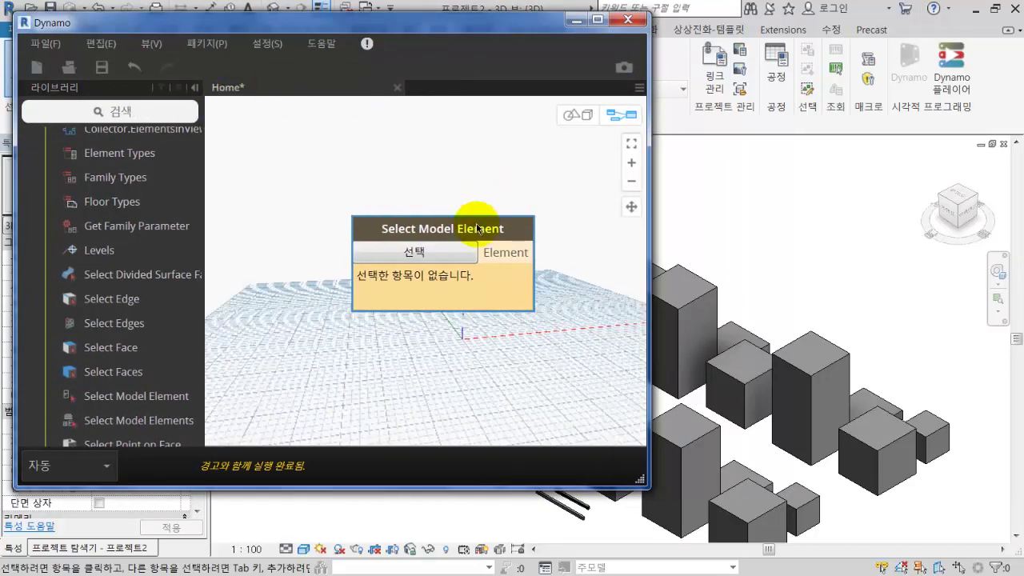
# Pick one tall box family in the Revit model for the Select Model Element node and expand the node's output preview
pyautogui.click(440, 251)
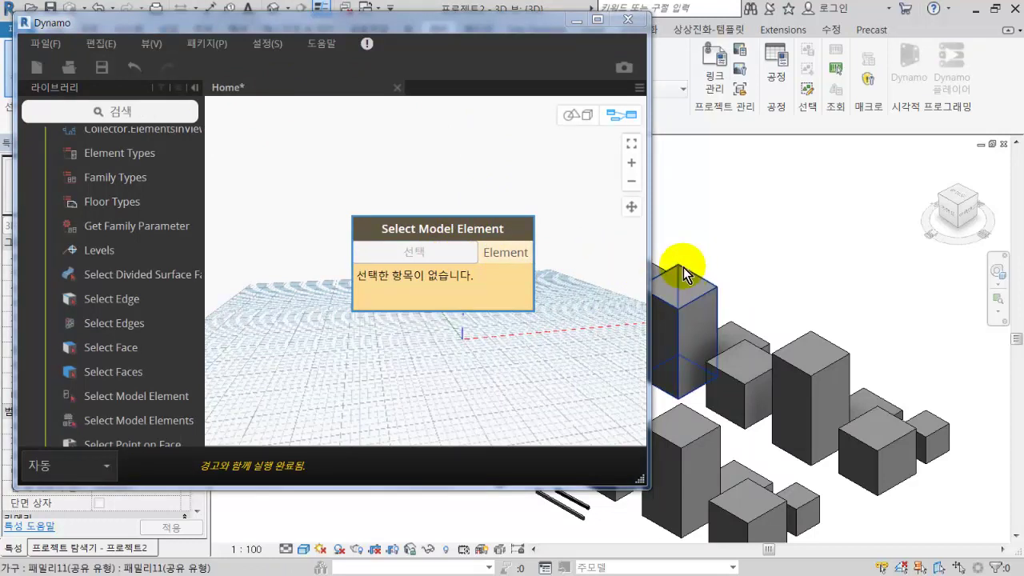
pyautogui.moveTo(739, 365); pyautogui.dragTo(848, 371, button='middle')
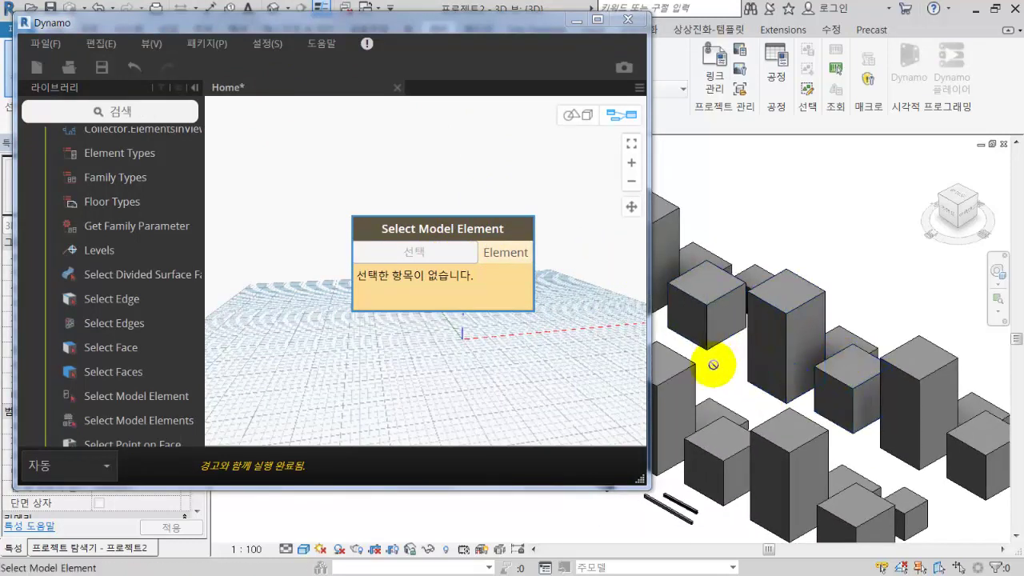
pyautogui.click(768, 424)
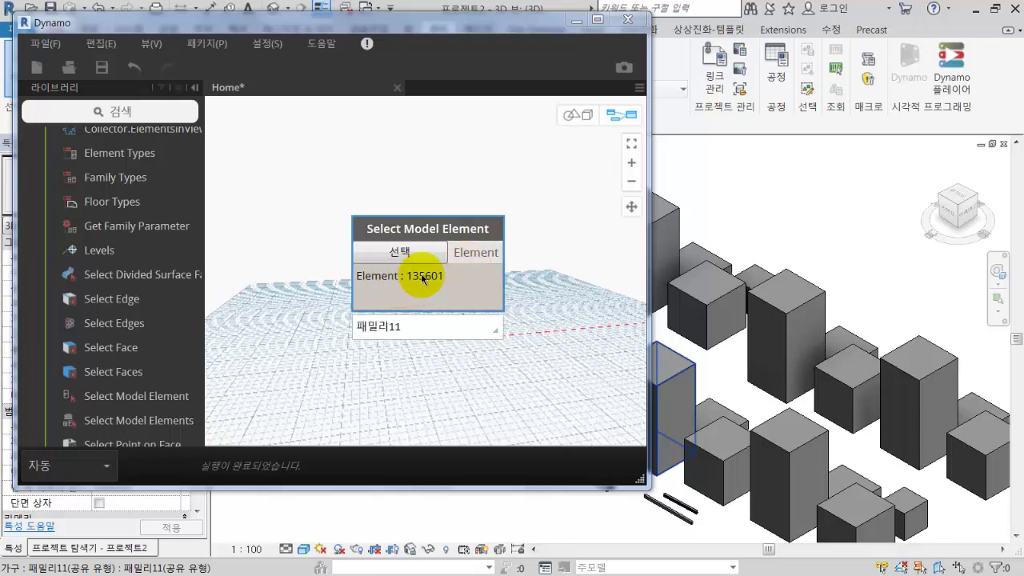
pyautogui.click(492, 330)
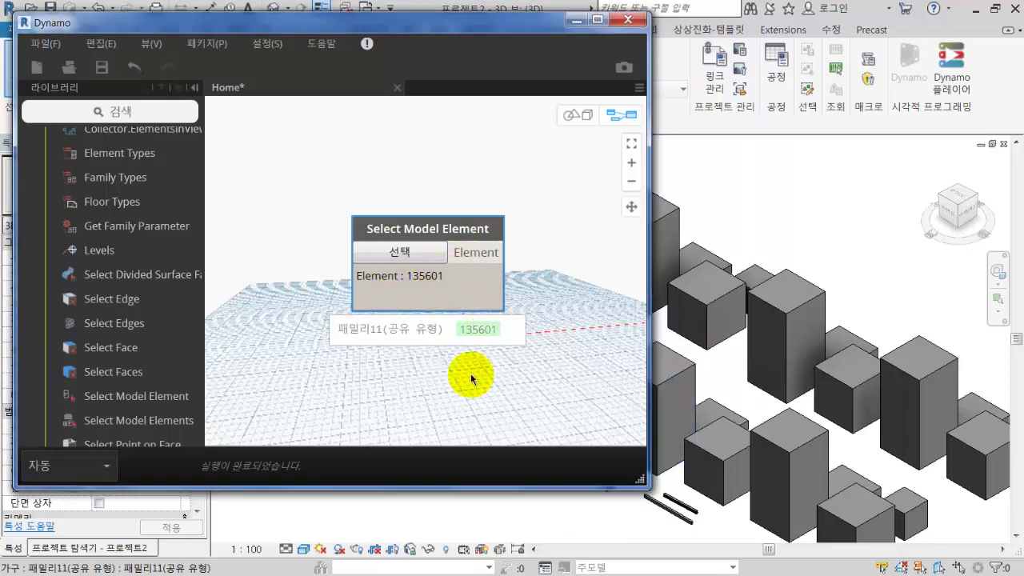
# Move the Select Model Element node up and add a Select Model Elements node directly below it
pyautogui.moveTo(442, 222); pyautogui.dragTo(368, 154)
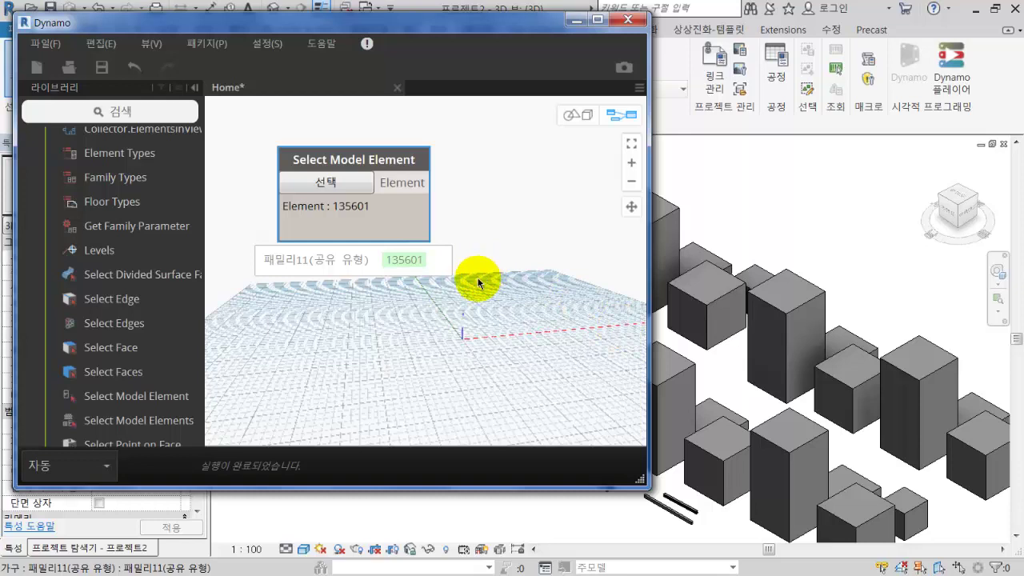
pyautogui.scroll(-1, 470, 256)
pyautogui.moveTo(514, 238); pyautogui.dragTo(452, 229, button='middle')
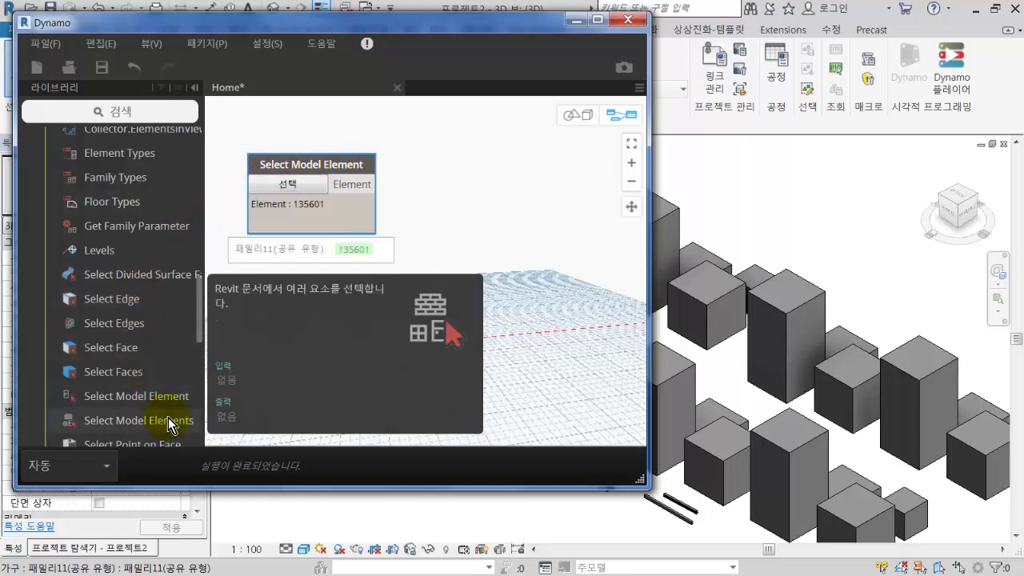
pyautogui.click(170, 423)
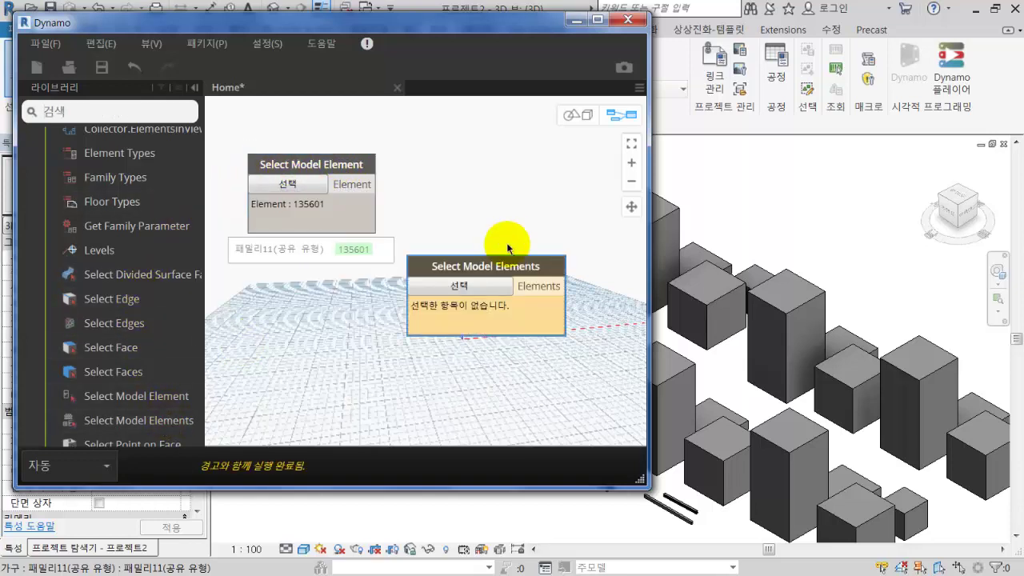
pyautogui.moveTo(484, 284); pyautogui.dragTo(318, 299)
# Window-select the entire group of boxes in the Revit 3D view as the input of the Select Model Elements node
pyautogui.click(319, 299)
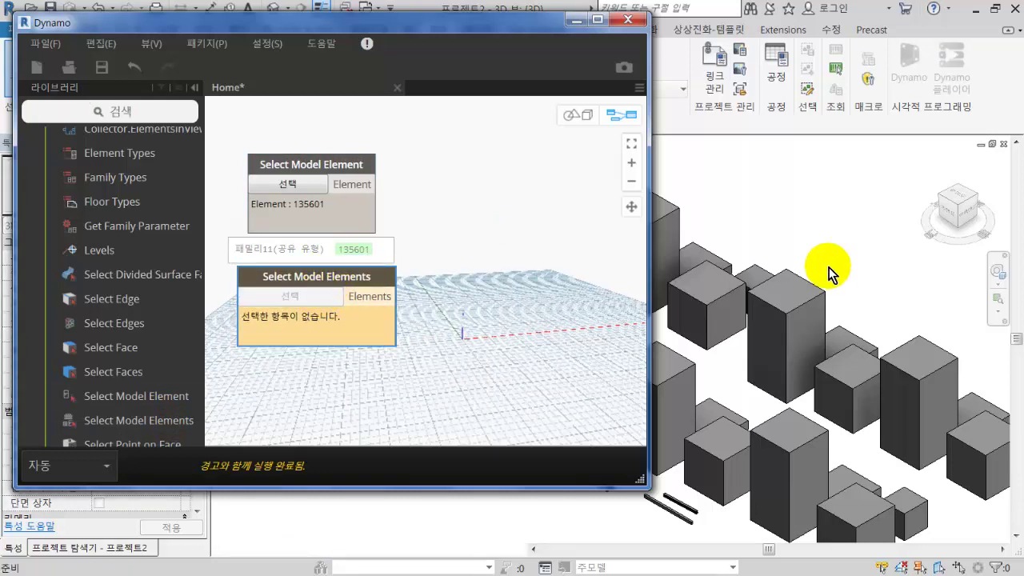
pyautogui.scroll(-5, 839, 258)
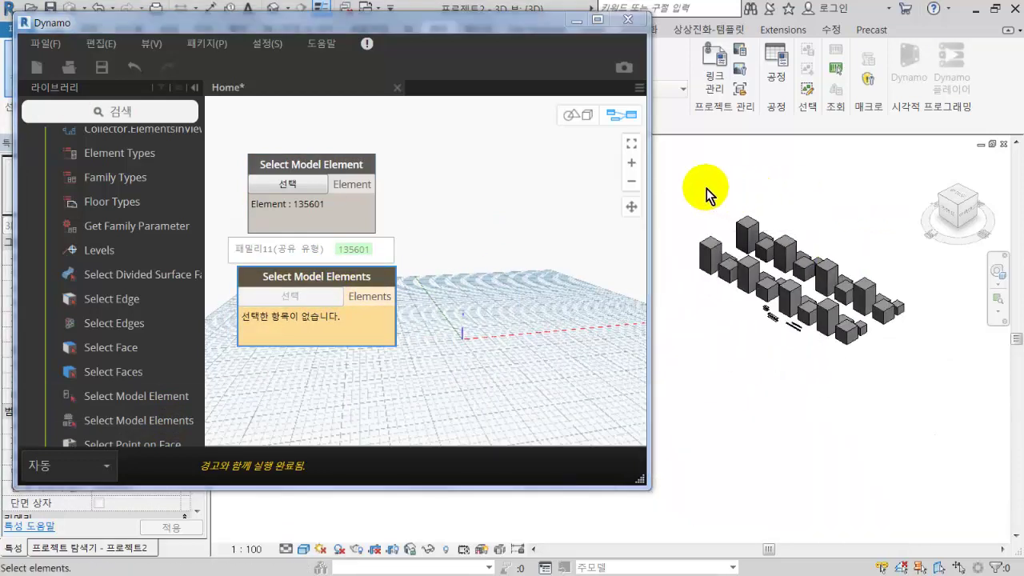
pyautogui.moveTo(685, 183); pyautogui.dragTo(872, 349)
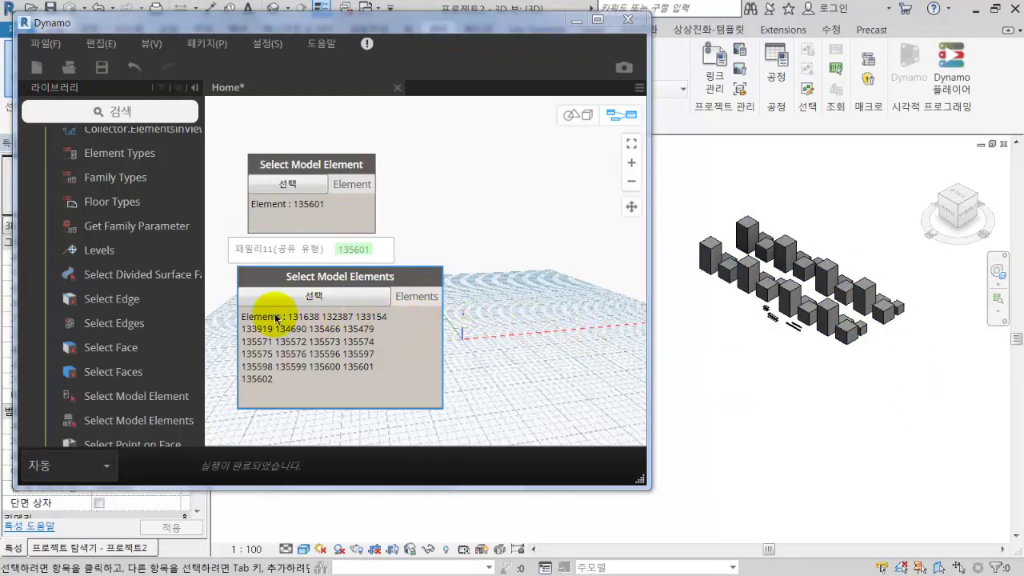
# Examine the list of selected elements in the Select Model Elements node's output preview
pyautogui.moveTo(261, 355)
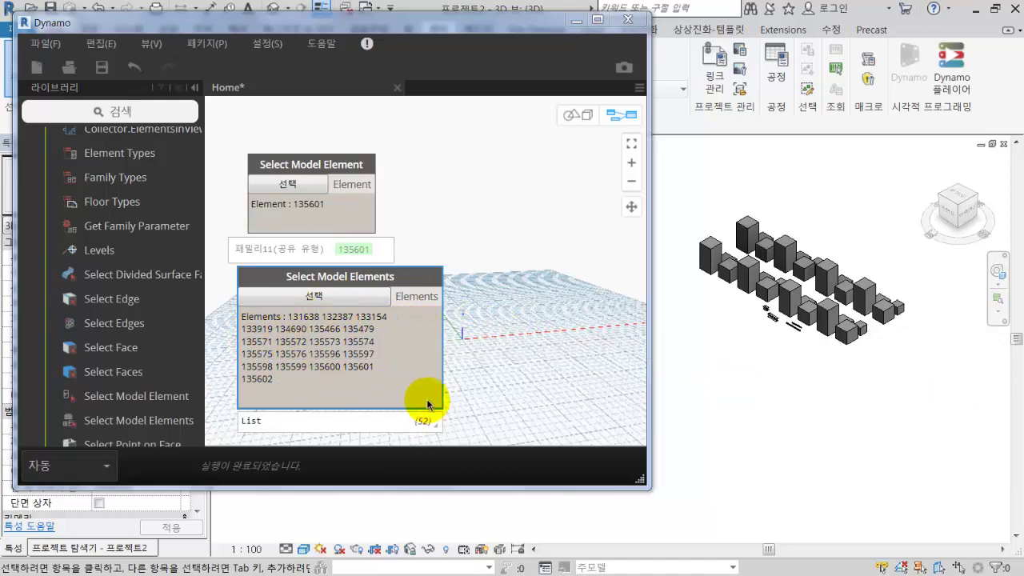
pyautogui.moveTo(426, 430)
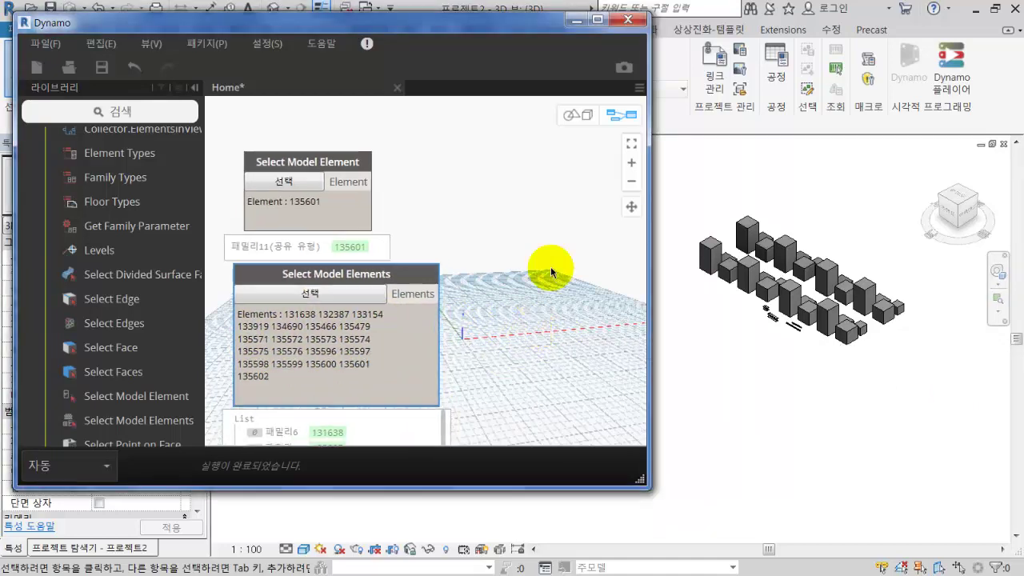
pyautogui.scroll(-3, 528, 267)
pyautogui.moveTo(513, 245); pyautogui.dragTo(481, 196, button='middle')
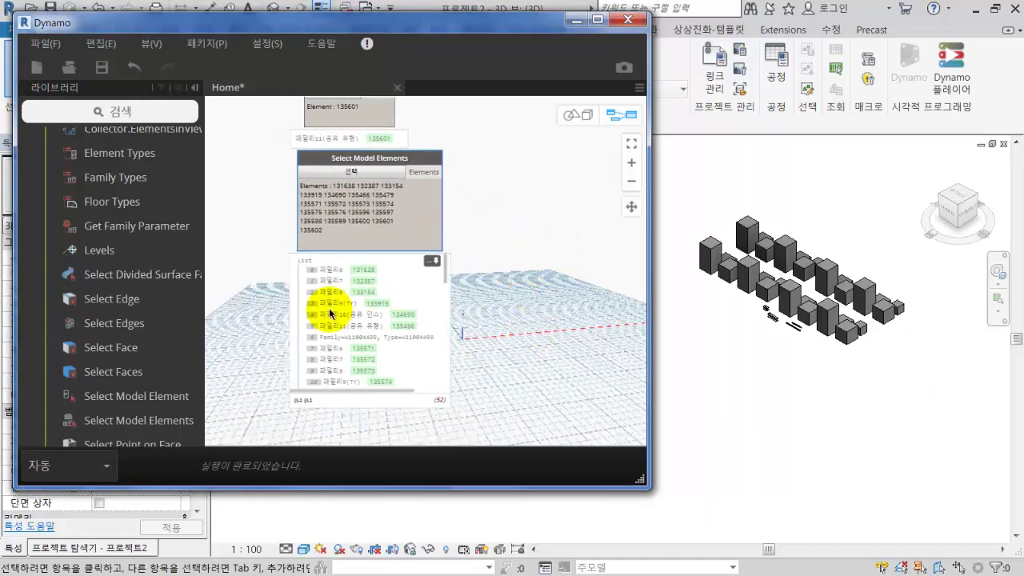
pyautogui.scroll(4, 478, 283)
pyautogui.scroll(1, 479, 284)
pyautogui.moveTo(475, 283); pyautogui.dragTo(546, 238, button='middle')
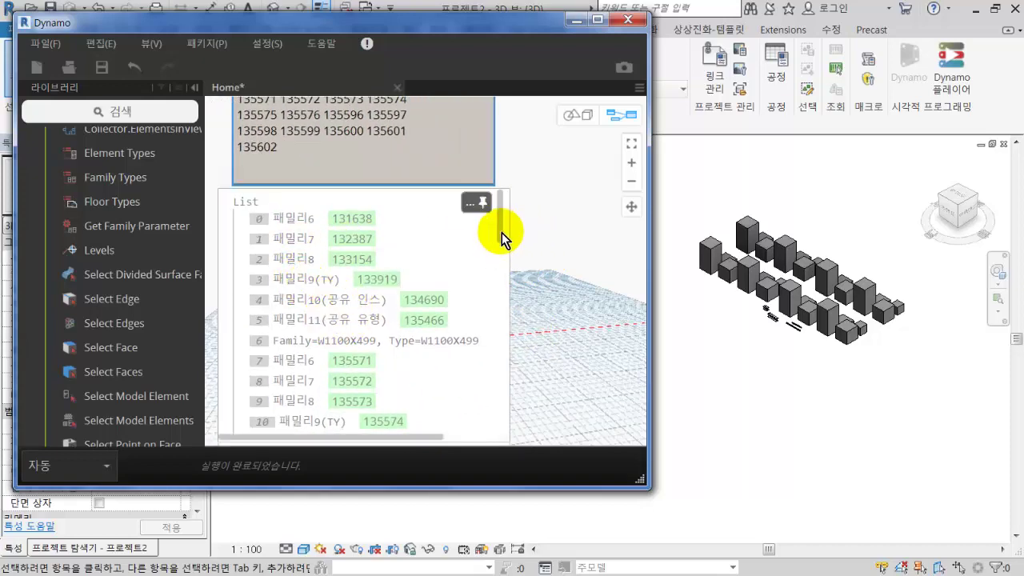
pyautogui.moveTo(501, 233)
pyautogui.mouseDown()
pyautogui.moveTo(514, 287)
pyautogui.moveTo(506, 432)
pyautogui.moveTo(497, 252)
pyautogui.moveTo(512, 216)
pyautogui.mouseUp()
pyautogui.moveTo(542, 181); pyautogui.dragTo(524, 402, button='middle')
pyautogui.scroll(-3, 528, 336)
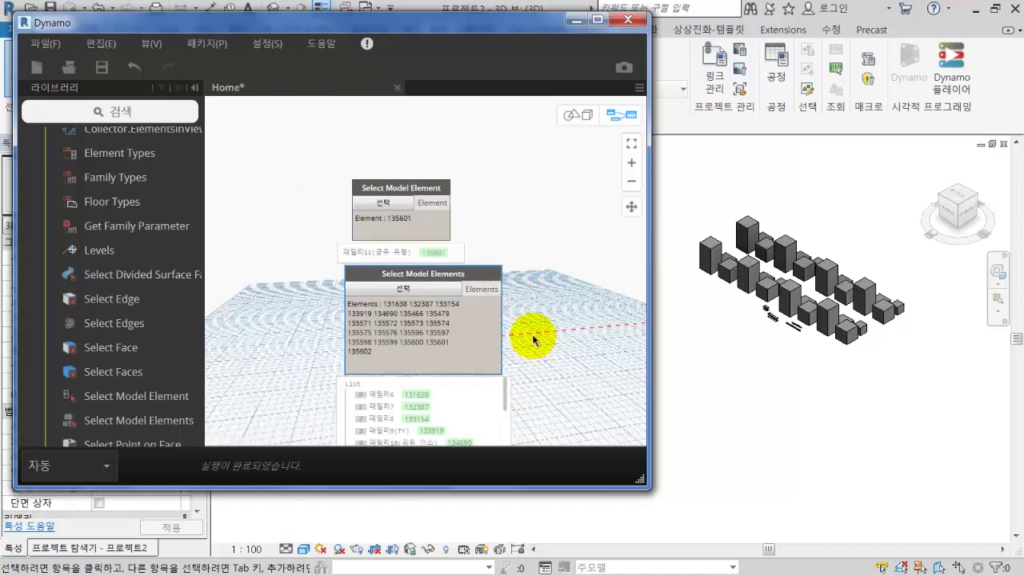
pyautogui.scroll(2, 472, 204)
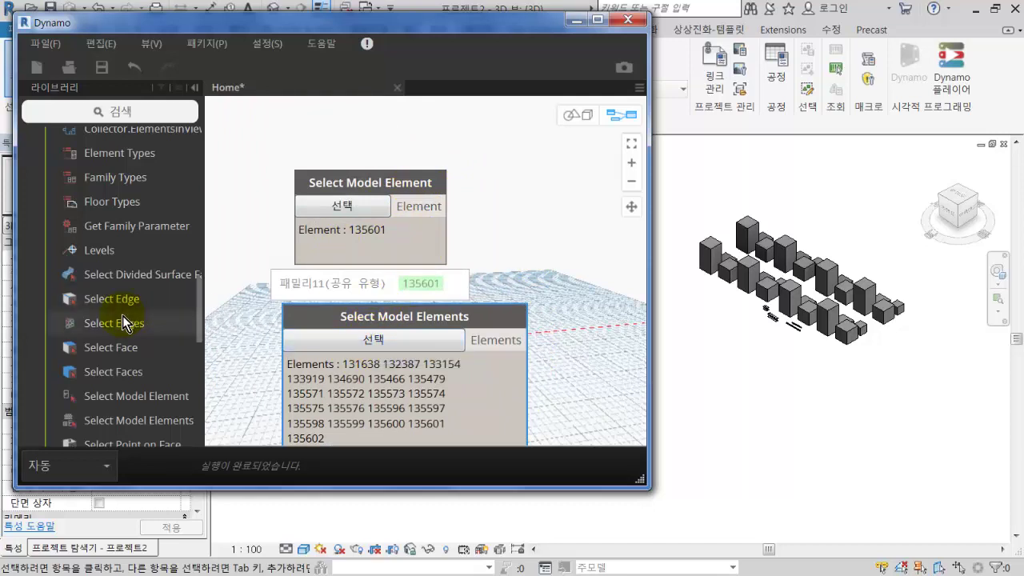
# Try out an All Elements of Category node above the Select Model Element node and delete it again
pyautogui.scroll(3, 122, 315)
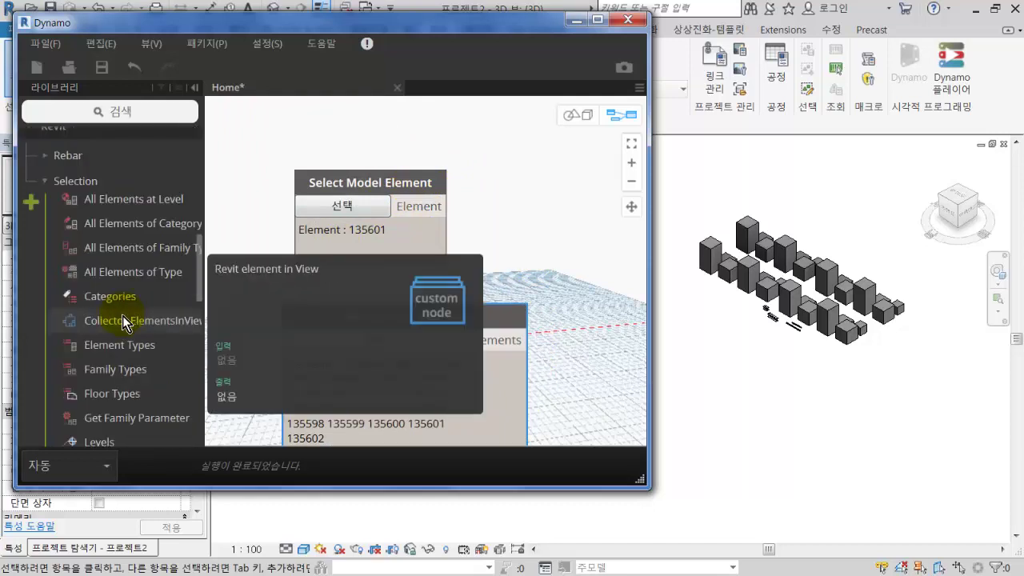
pyautogui.click(145, 232)
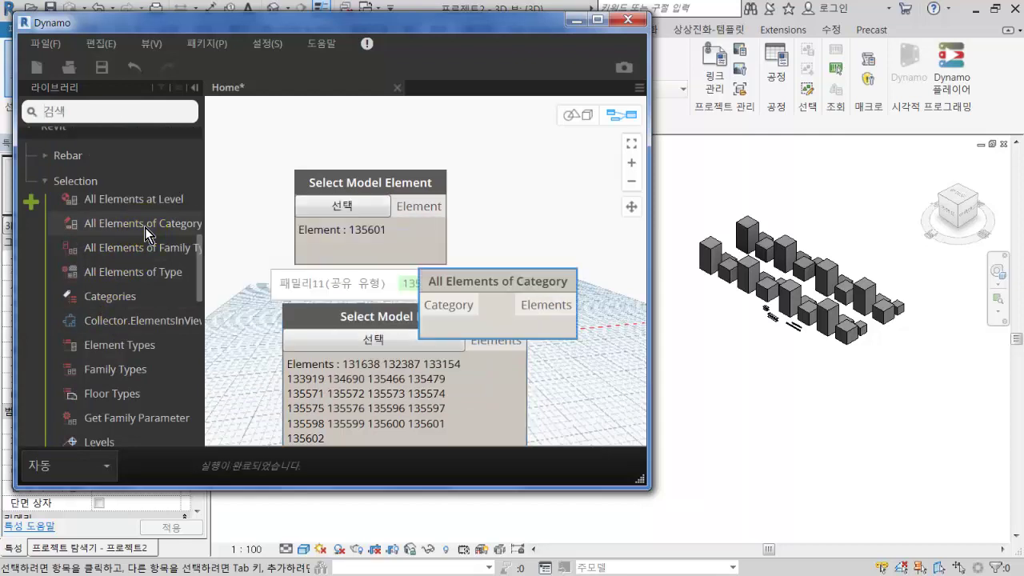
pyautogui.moveTo(485, 276); pyautogui.dragTo(374, 121)
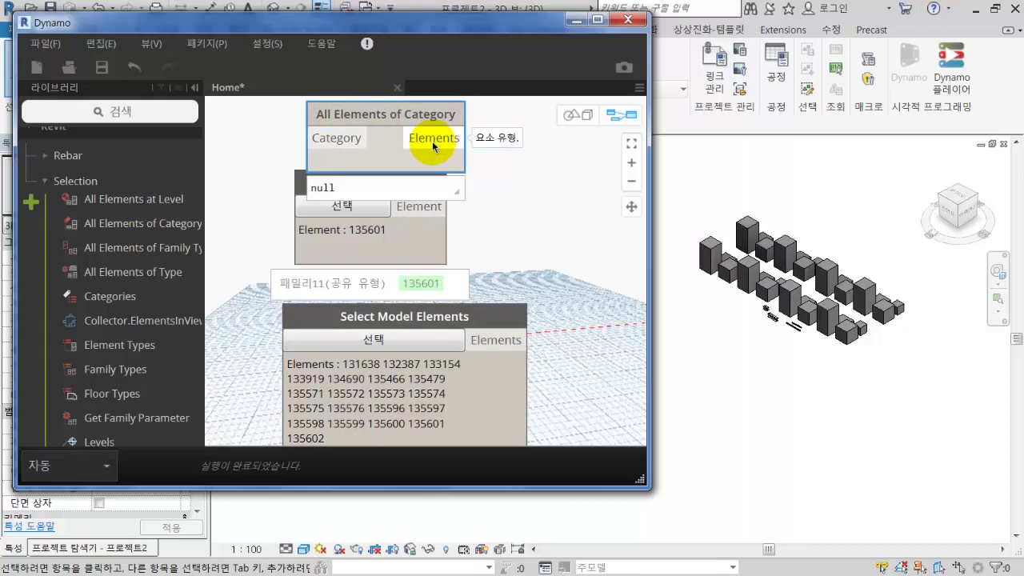
pyautogui.scroll(-2, 484, 205)
pyautogui.moveTo(407, 172); pyautogui.dragTo(381, 142)
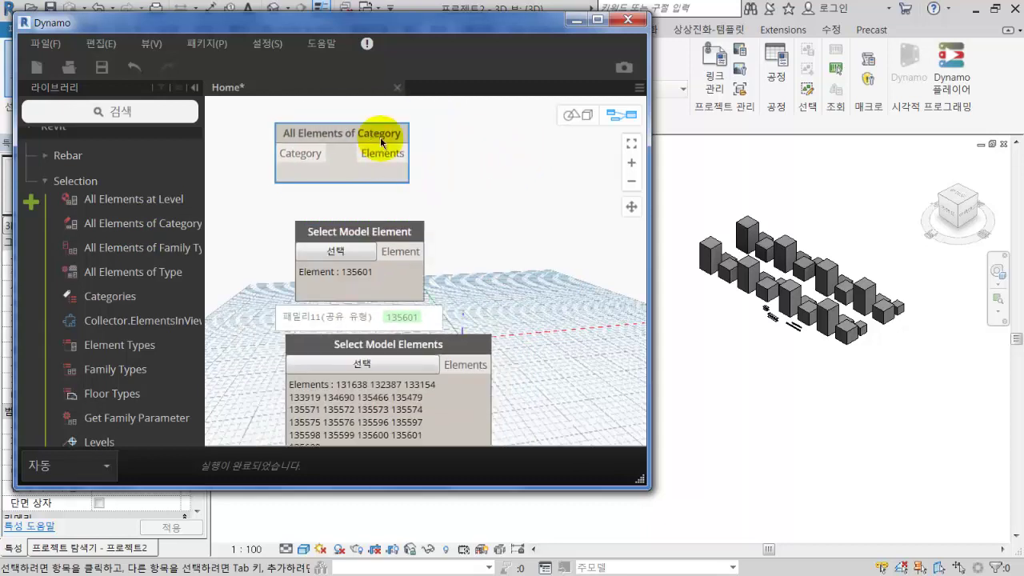
pyautogui.press('Delete')
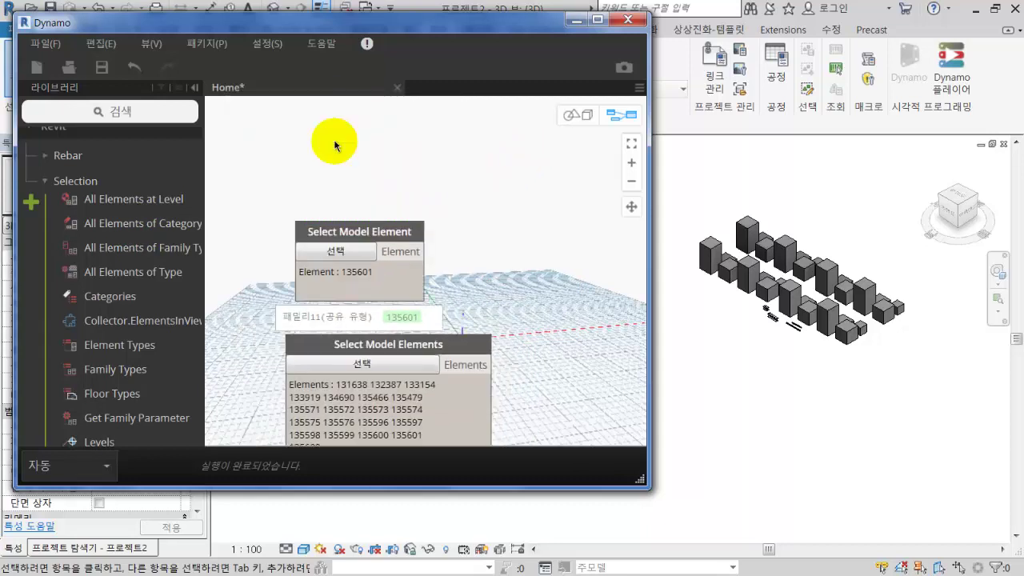
# Pick the tall box at the far back corner for the Select Model Element node and move the node slightly up
pyautogui.click(373, 252)
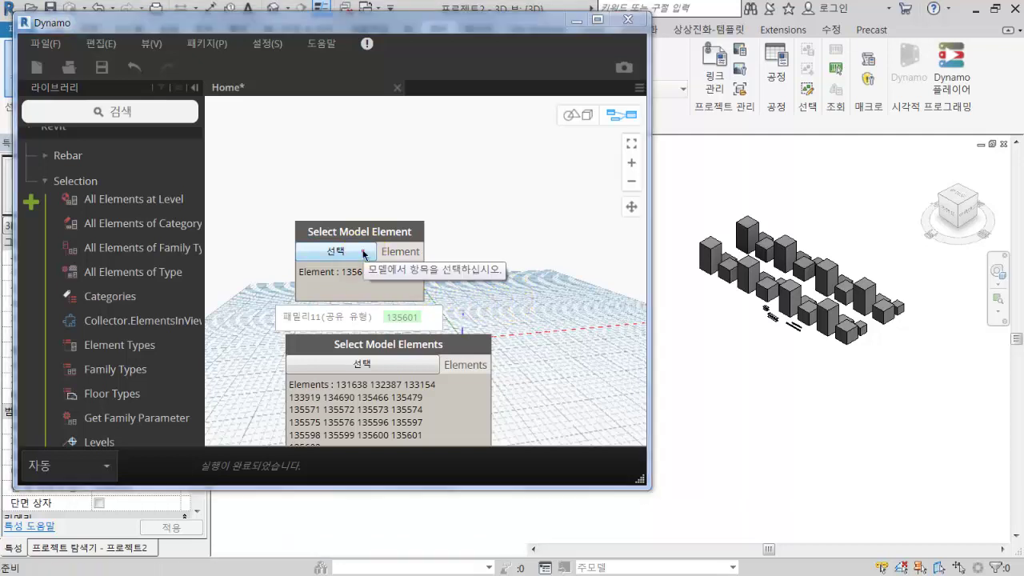
pyautogui.click(752, 233)
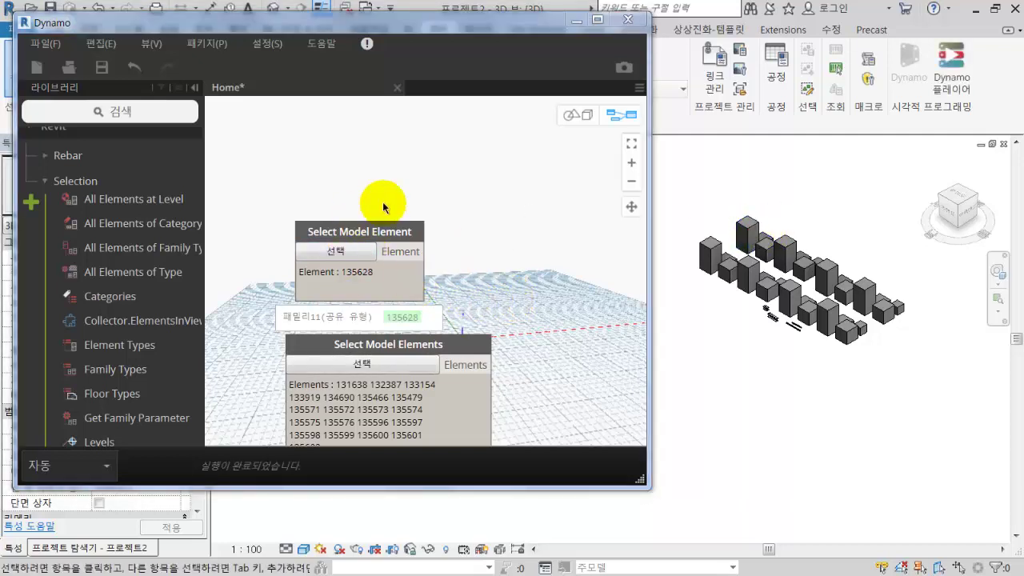
pyautogui.moveTo(381, 238); pyautogui.dragTo(372, 205)
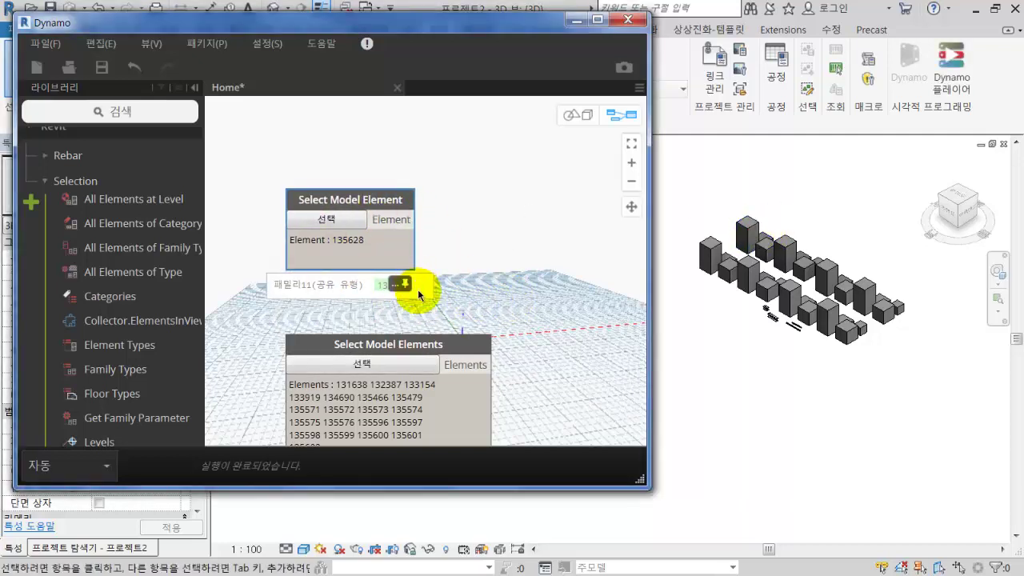
pyautogui.moveTo(459, 309); pyautogui.dragTo(445, 253, button='middle')
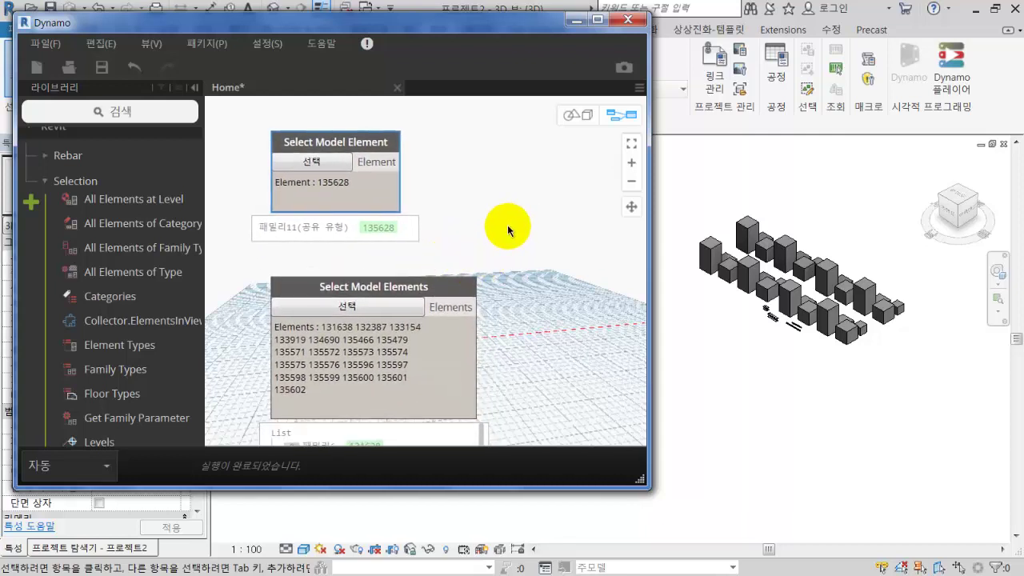
pyautogui.moveTo(508, 231); pyautogui.dragTo(487, 234, button='middle')
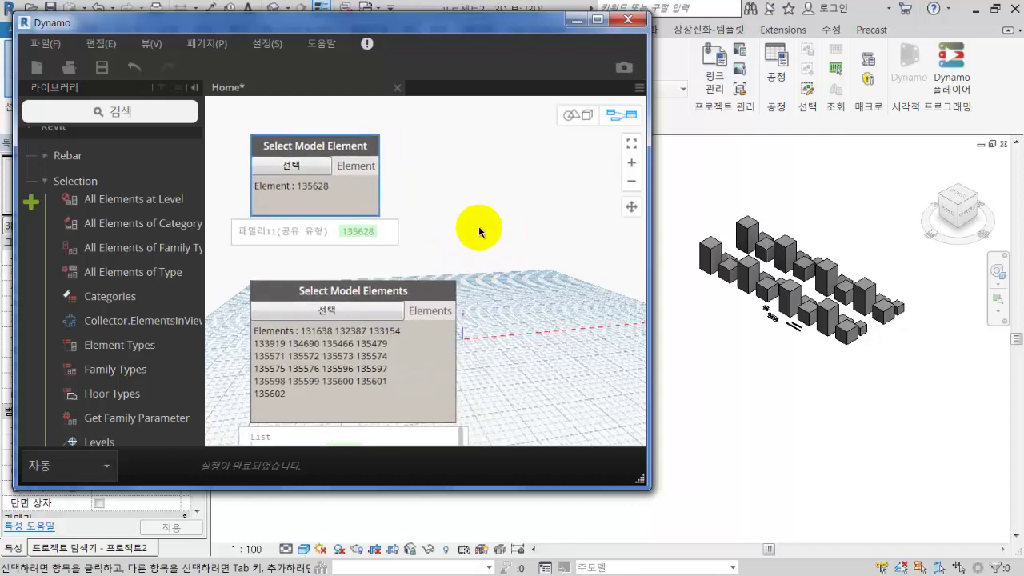
# Search the node library for "parameterby" and browse the matching nodes
pyautogui.click(52, 179)
pyautogui.scroll(4, 48, 164)
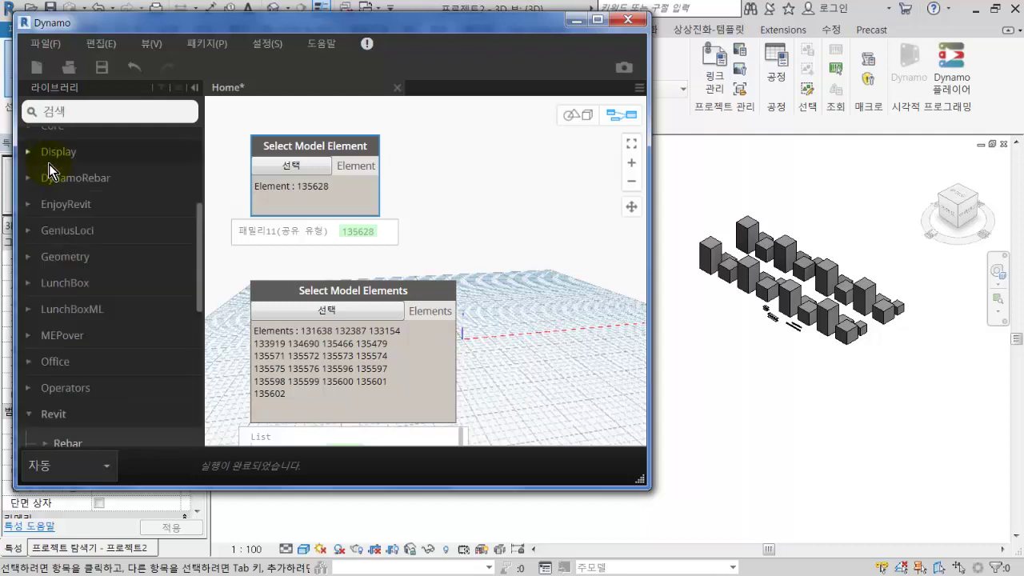
pyautogui.scroll(3, 46, 172)
pyautogui.click(76, 113)
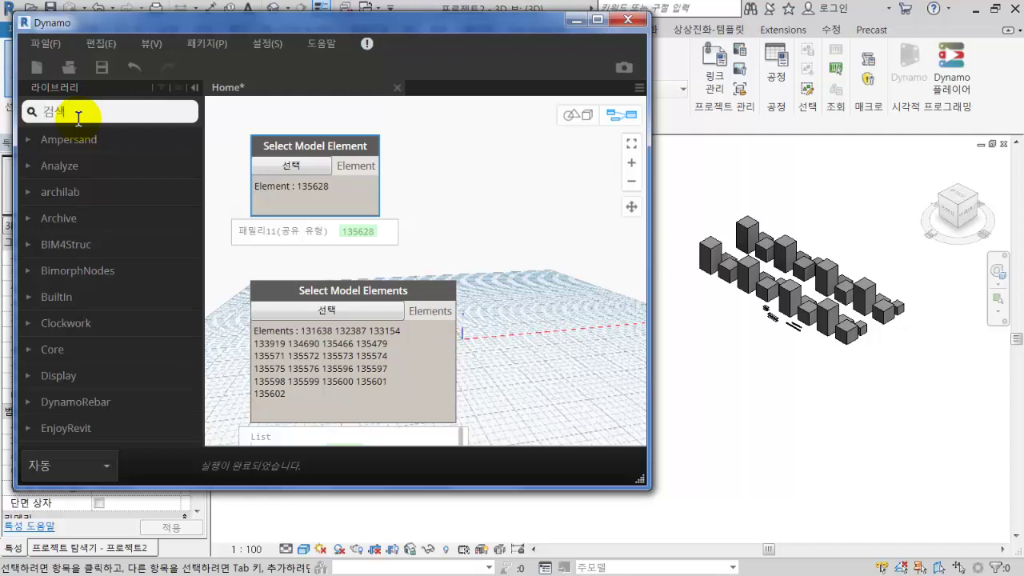
pyautogui.write('param')
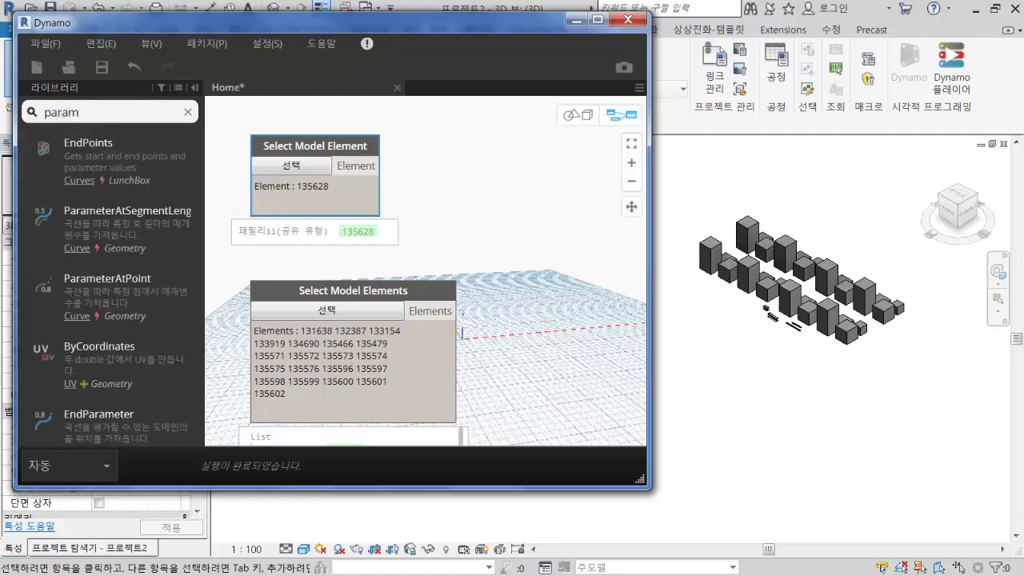
pyautogui.write('eterby')
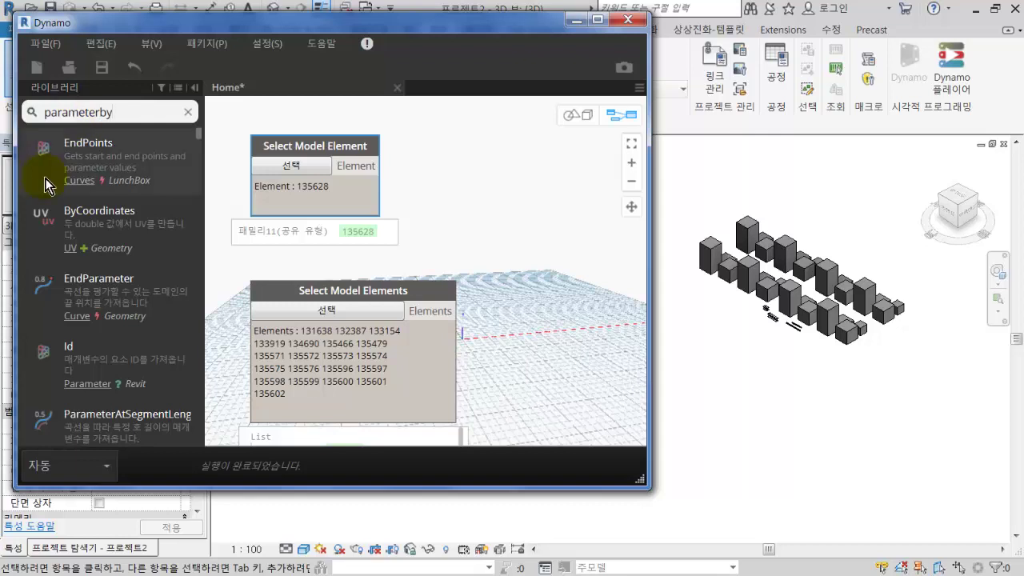
pyautogui.scroll(-2, 144, 229)
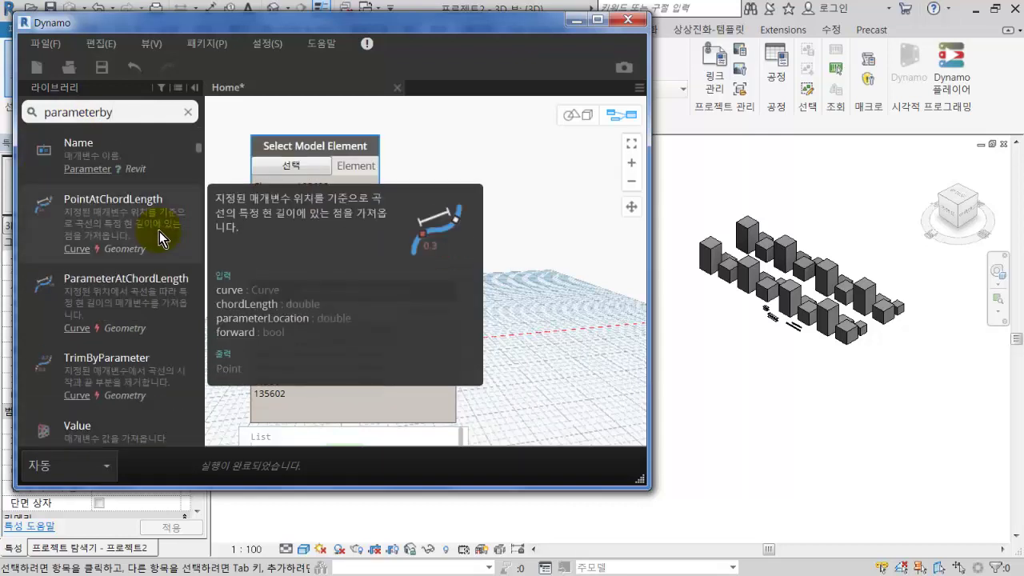
pyautogui.scroll(-6, 159, 231)
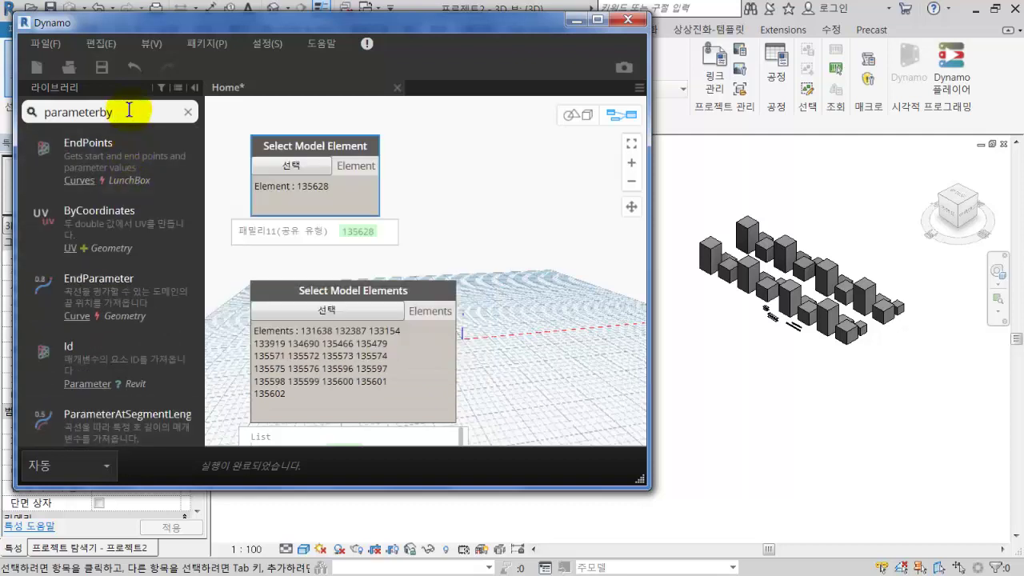
# Search the library for "getparameter" and place an Element.GetParameterValueByName node beside the Select Model Element node
pyautogui.doubleClick(132, 111)
pyautogui.write('ge')
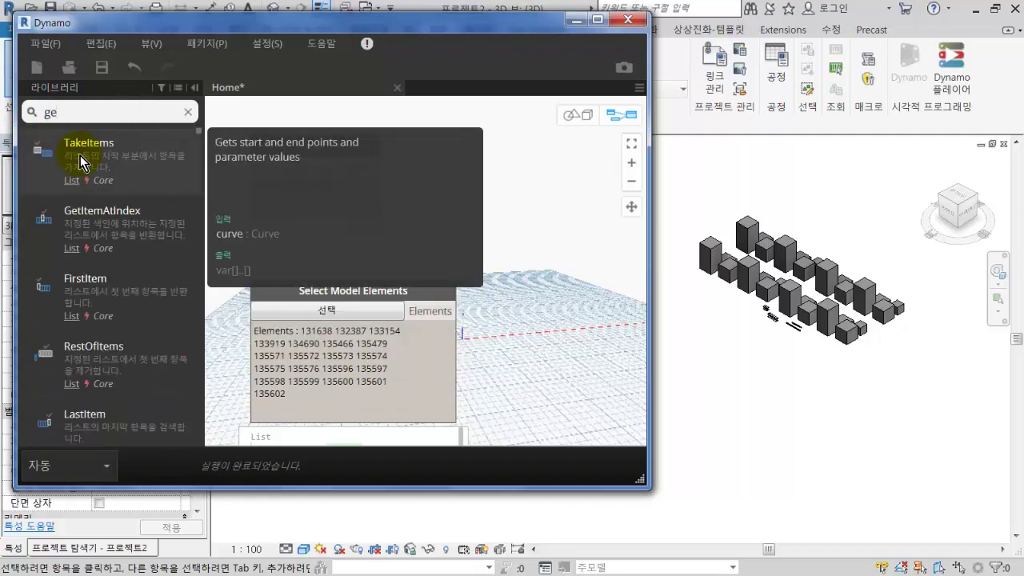
pyautogui.write('tpara')
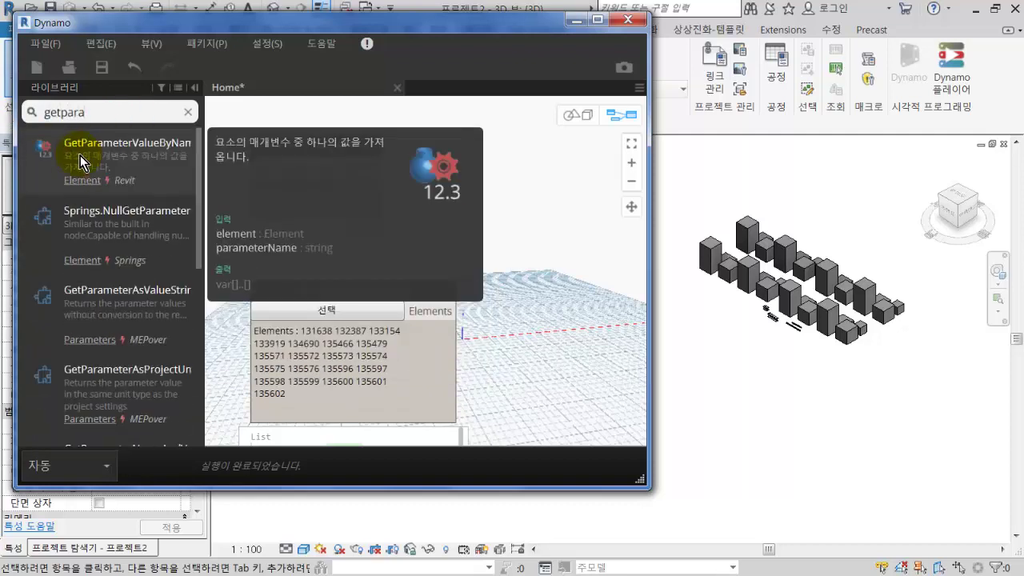
pyautogui.write('meter')
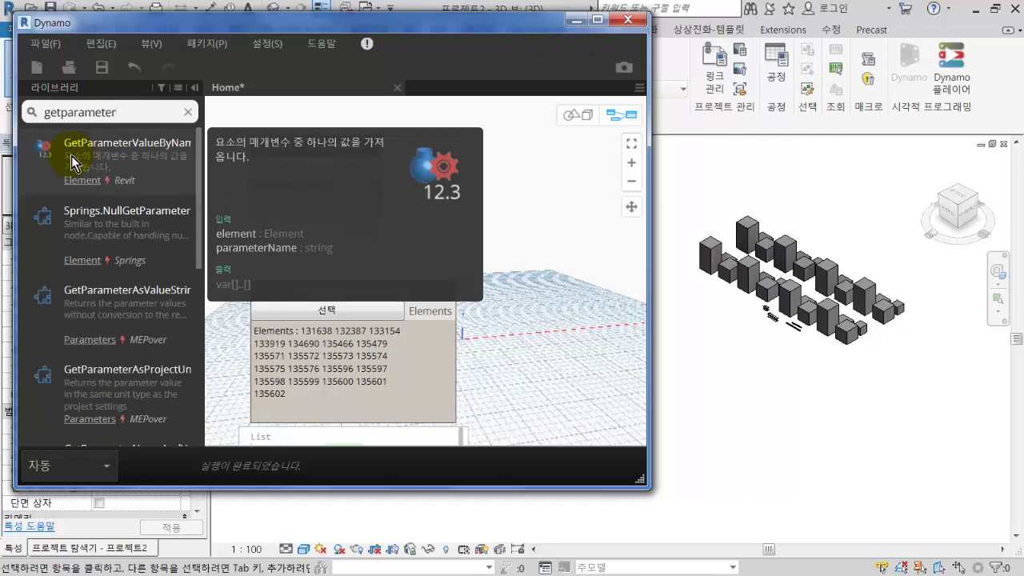
pyautogui.click(132, 154)
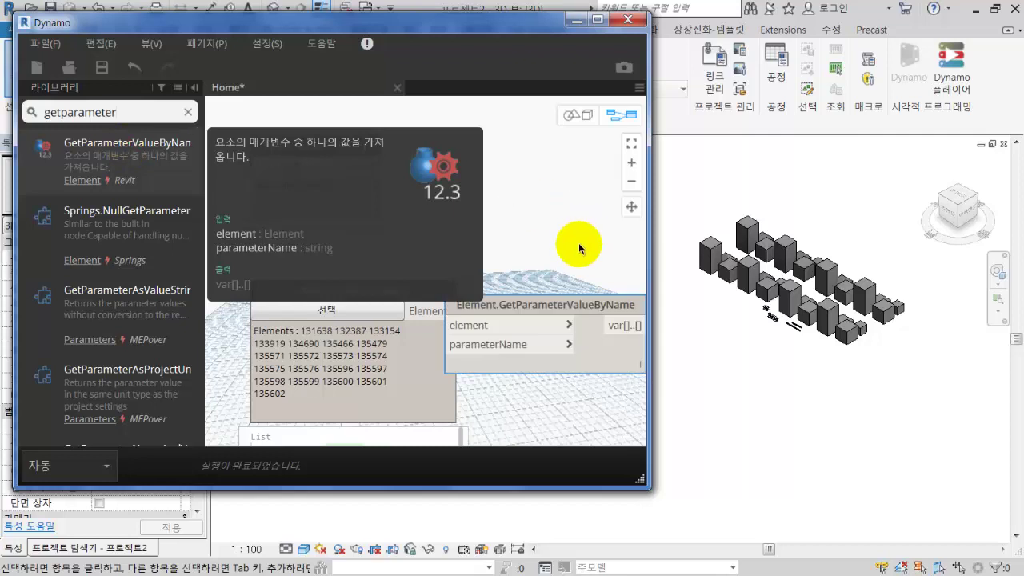
pyautogui.moveTo(552, 306); pyautogui.dragTo(524, 173)
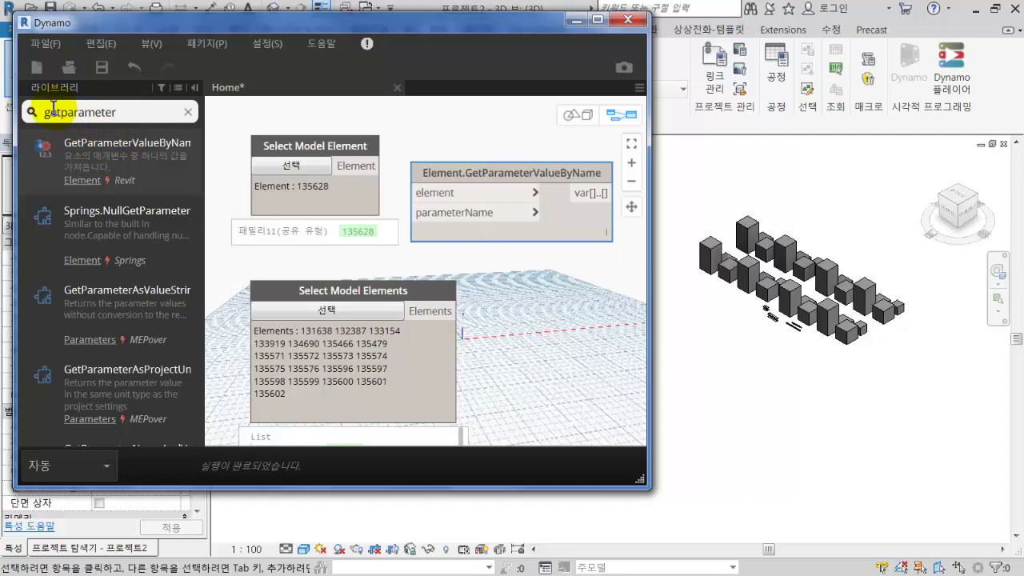
# Search the library for "setparameter" and add an Element.SetParameterByName node below the GetParameterValueByName node
pyautogui.write('s')
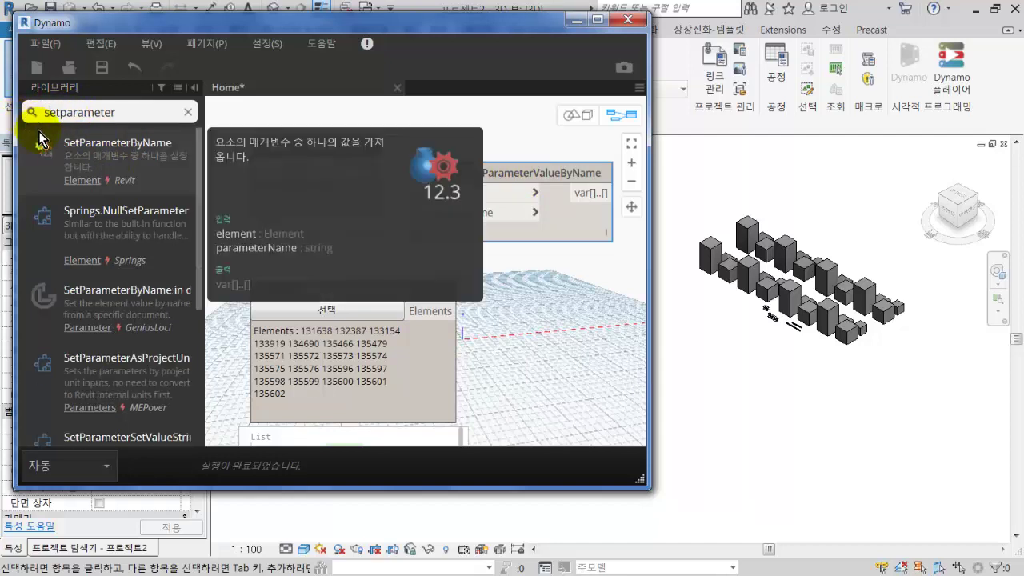
pyautogui.click(118, 144)
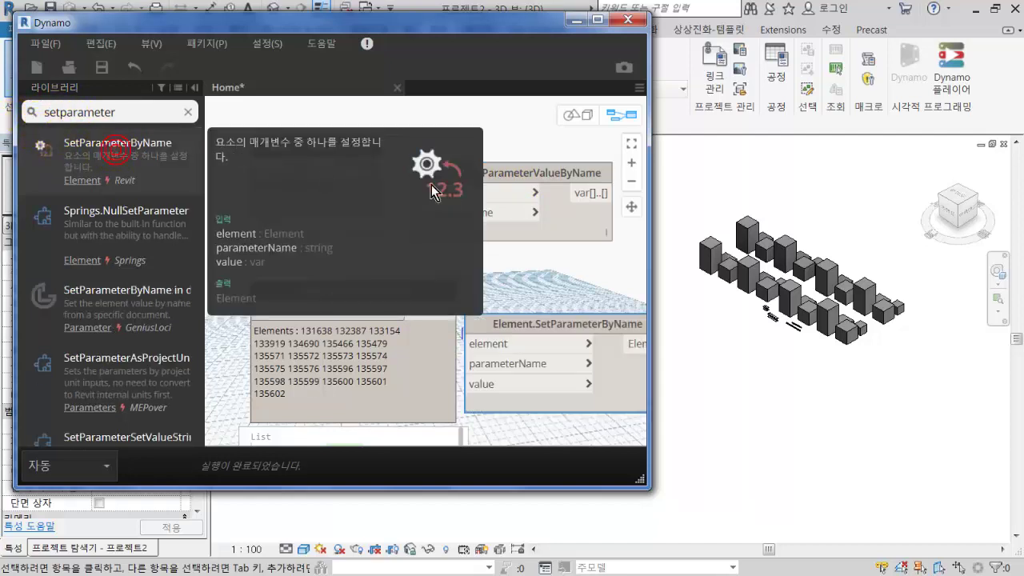
pyautogui.moveTo(540, 273); pyautogui.dragTo(485, 272, button='middle')
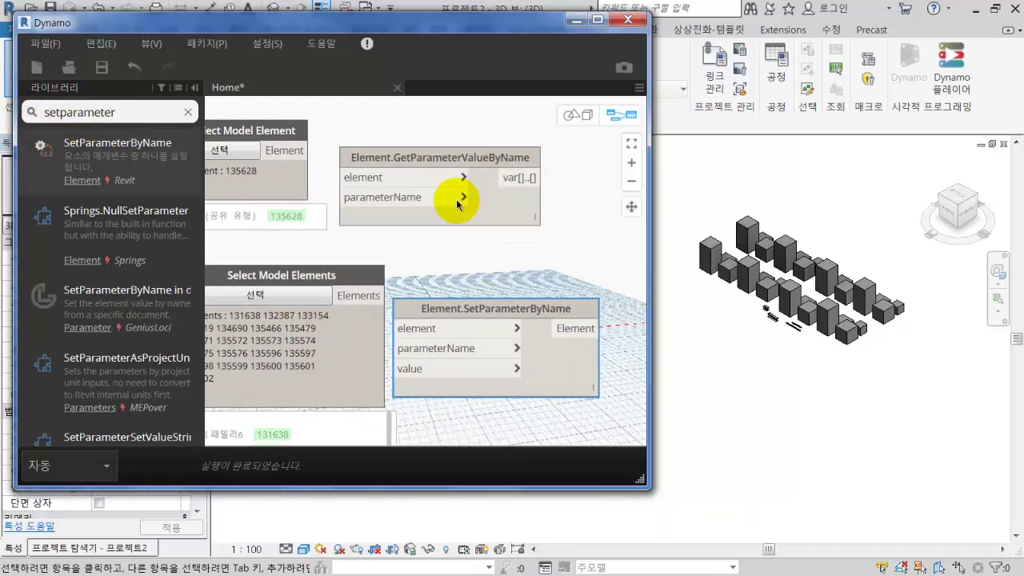
pyautogui.scroll(3, 460, 206)
pyautogui.scroll(2, 485, 238)
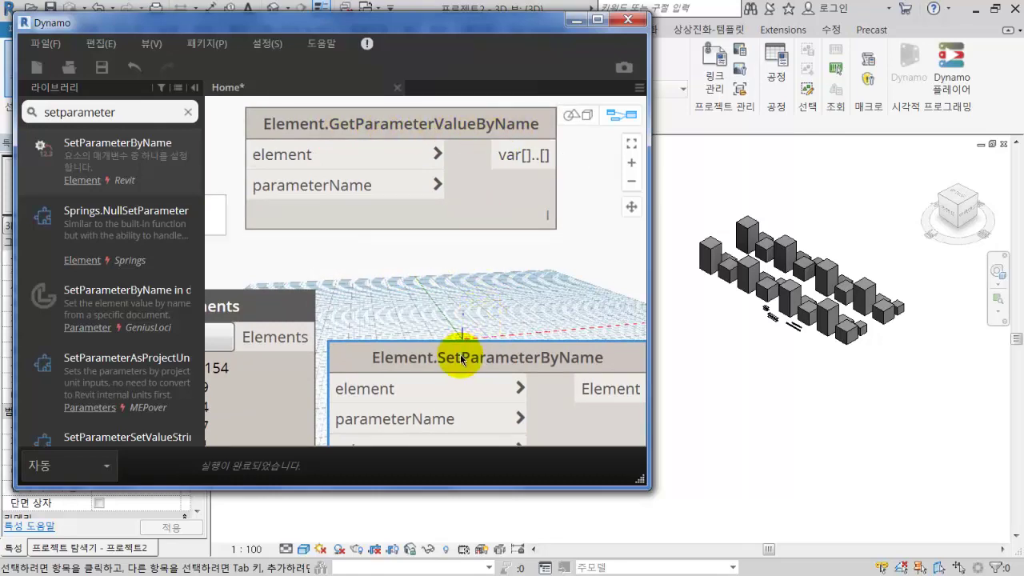
pyautogui.scroll(-3, 445, 281)
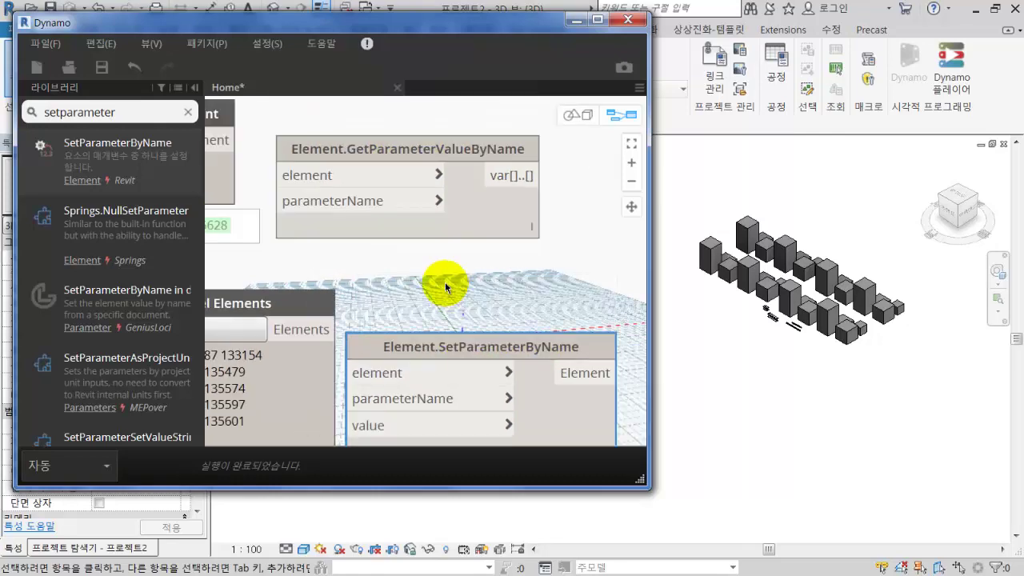
# Move the Dynamo window off Revit's project browser and open the 가구 일람표 schedule from the browser
pyautogui.moveTo(757, 308); pyautogui.dragTo(835, 235, button='middle')
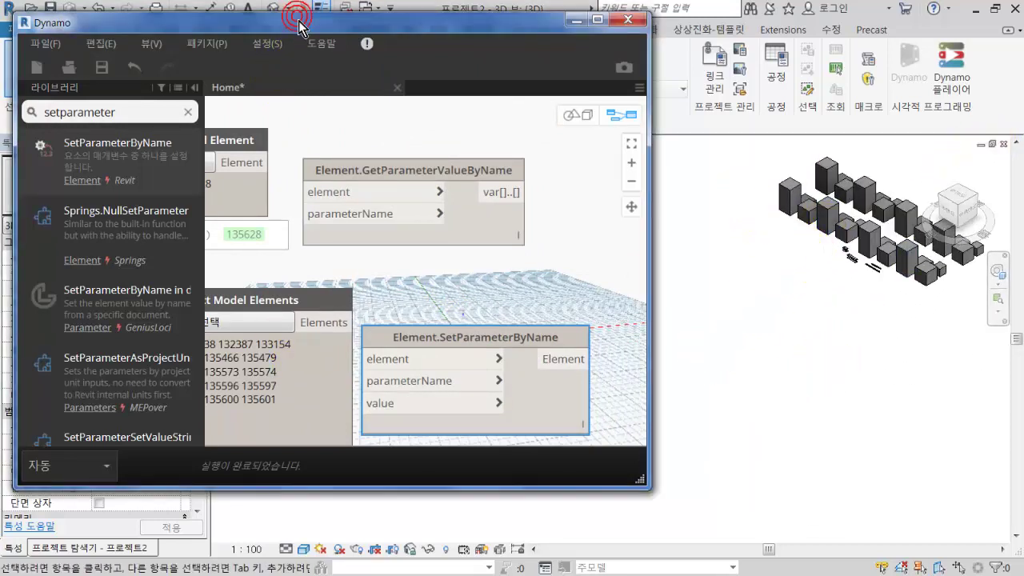
pyautogui.moveTo(300, 28); pyautogui.dragTo(564, 28)
pyautogui.click(113, 548)
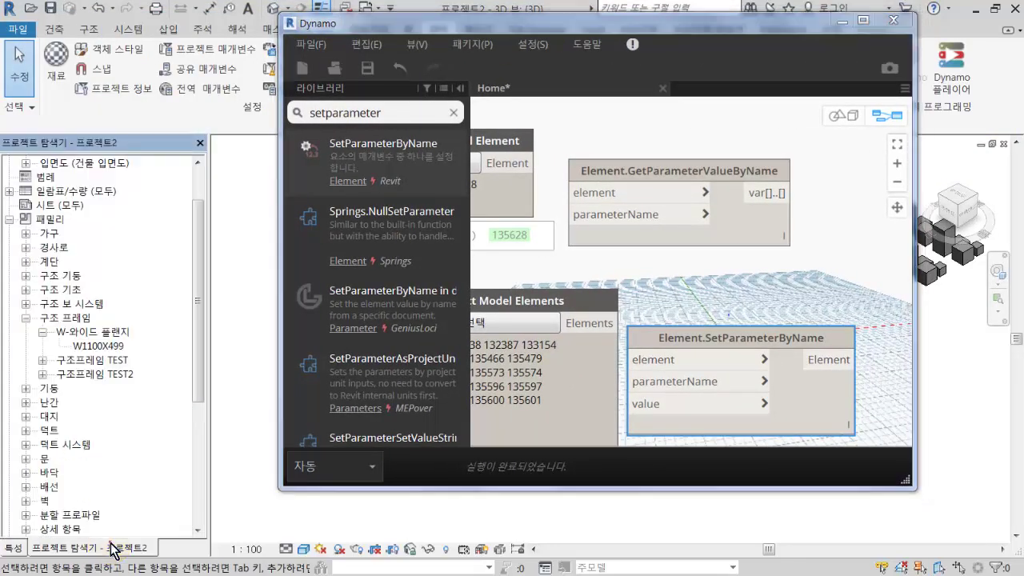
pyautogui.click(25, 318)
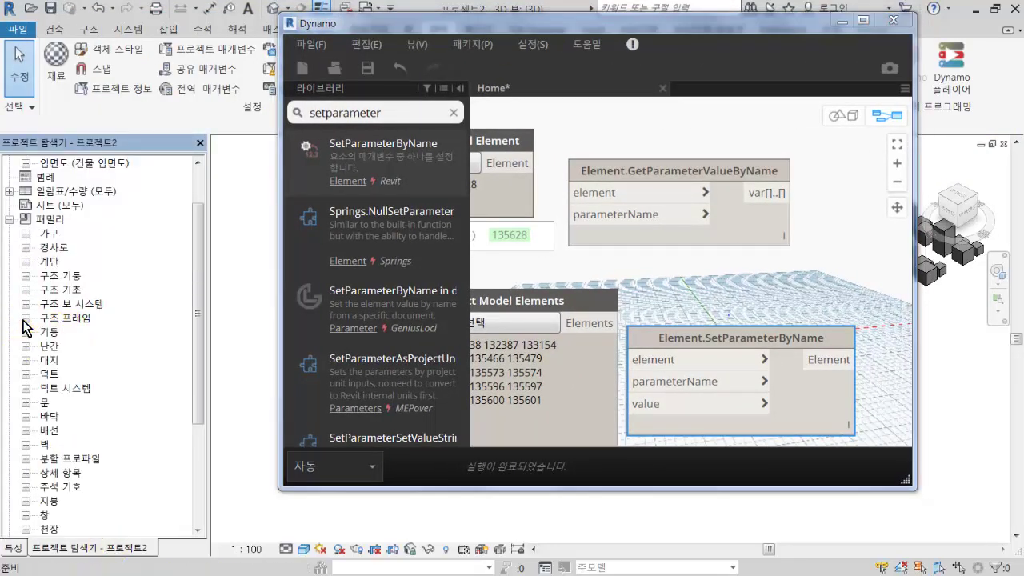
pyautogui.doubleClick(59, 190)
pyautogui.doubleClick(66, 233)
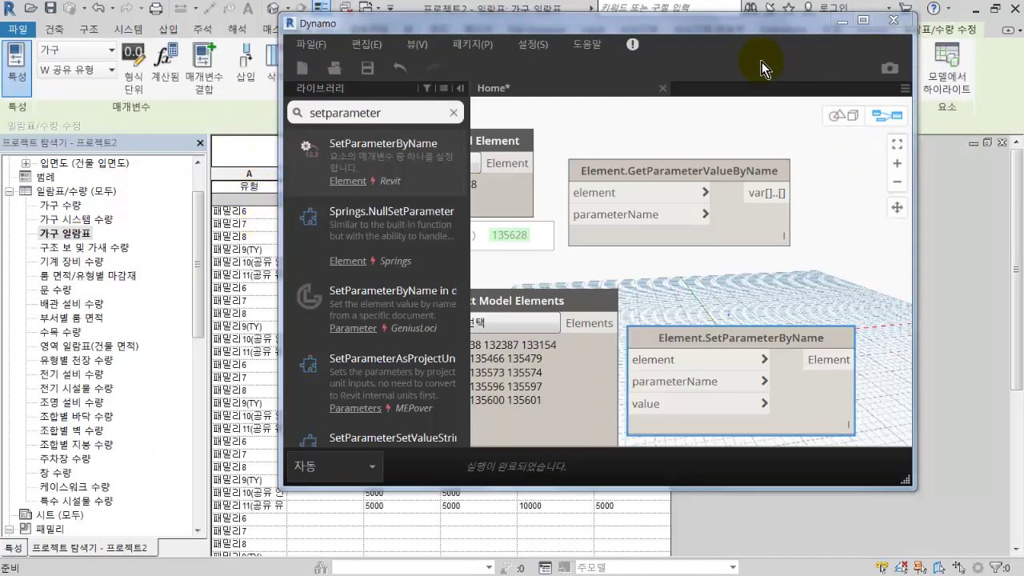
# Move the Dynamo window aside, restore the maximized schedule to a smaller window, and close the 패밀리11(공유 유형) plan and overlapping family views
pyautogui.moveTo(747, 29); pyautogui.dragTo(392, 27)
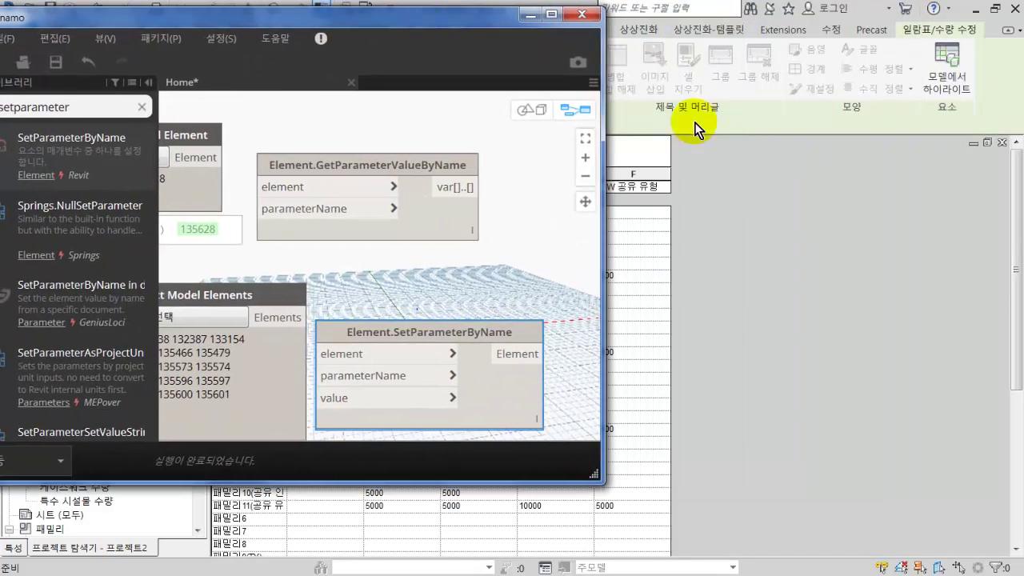
pyautogui.click(988, 143)
pyautogui.click(786, 204)
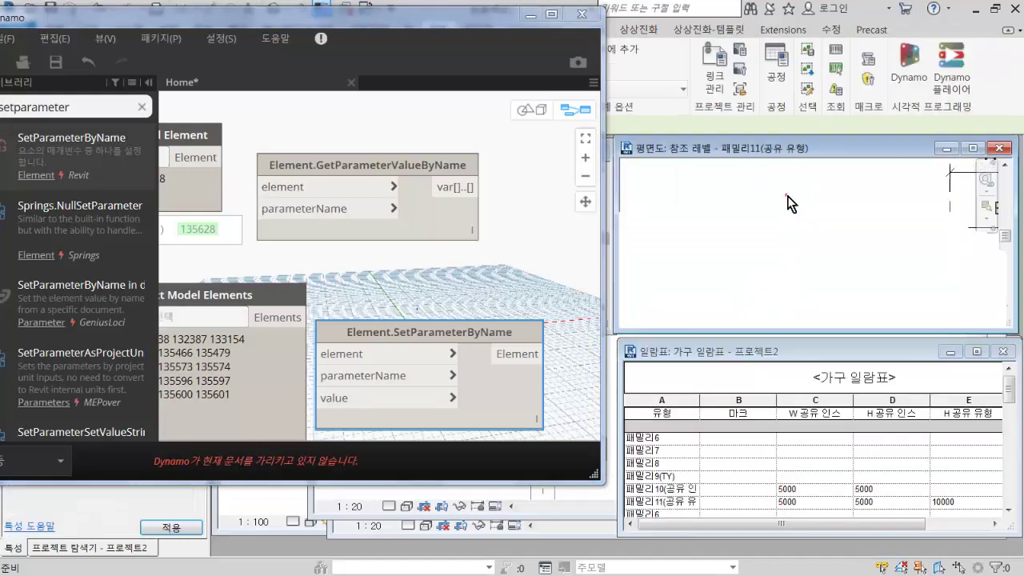
pyautogui.click(996, 150)
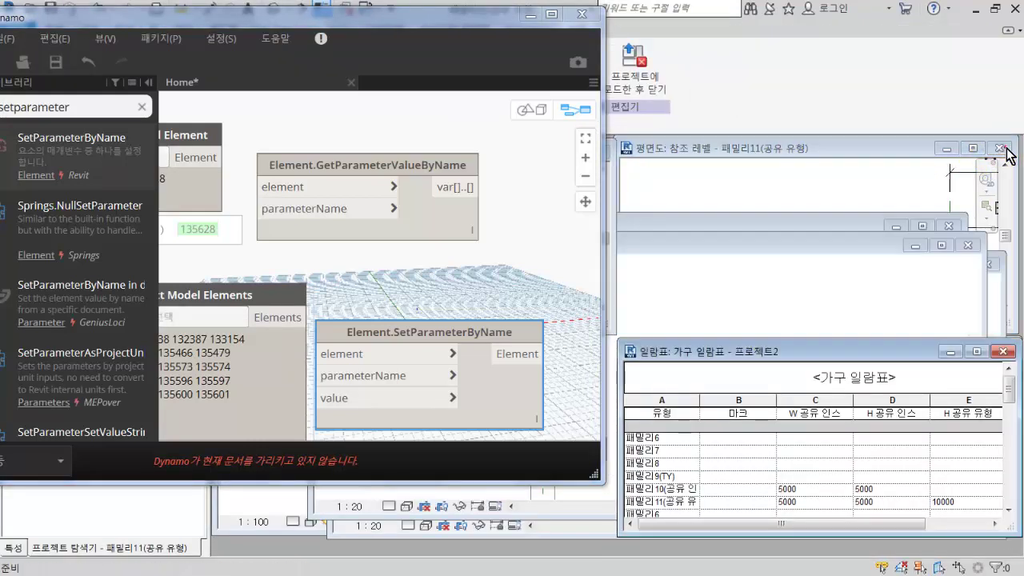
pyautogui.click(971, 240)
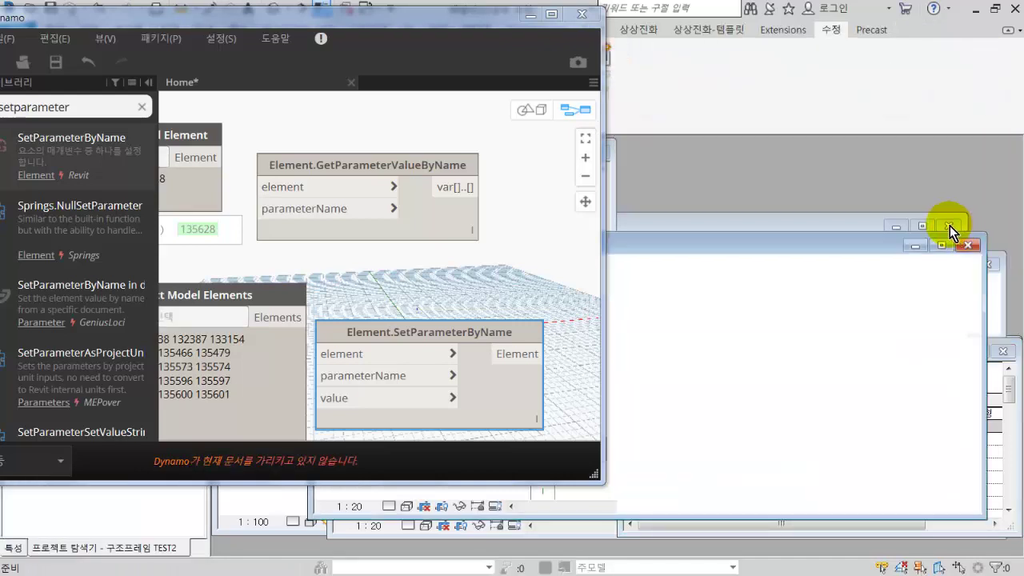
pyautogui.click(659, 83)
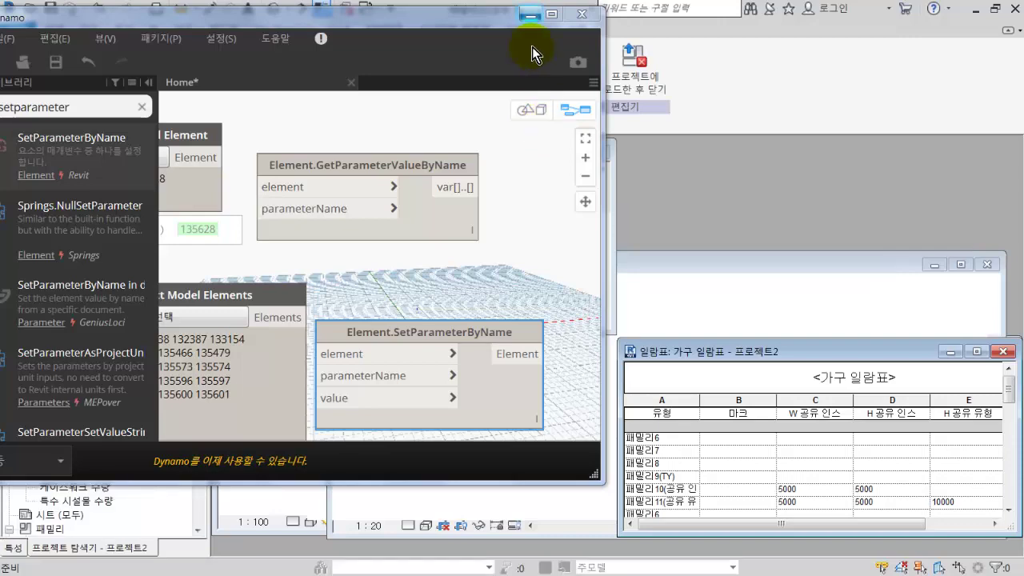
# Minimize Dynamo and activate the project's {3D} view, accepting the change for all elements of type 패밀리11(공유 유형)
pyautogui.click(531, 14)
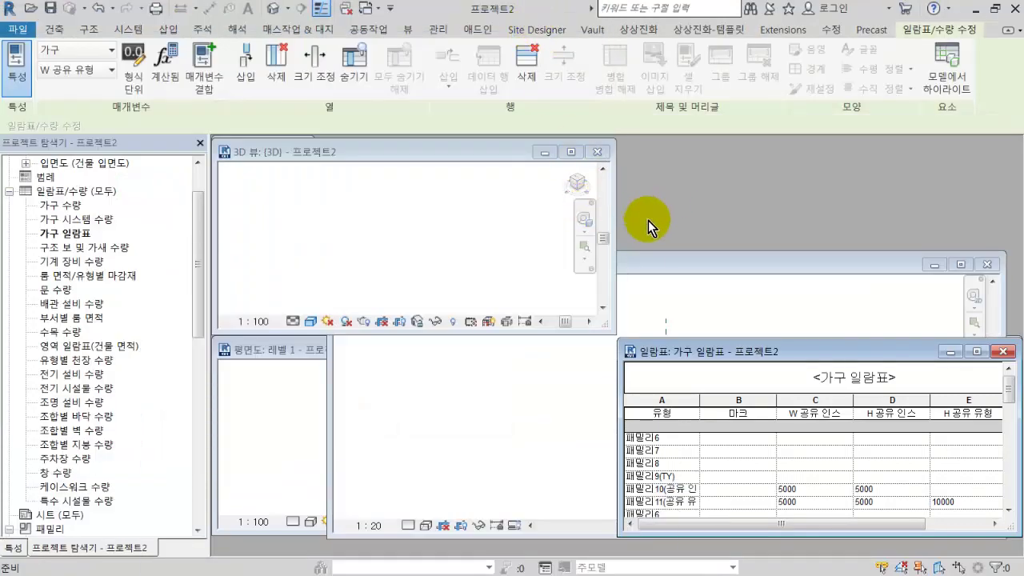
pyautogui.click(568, 209)
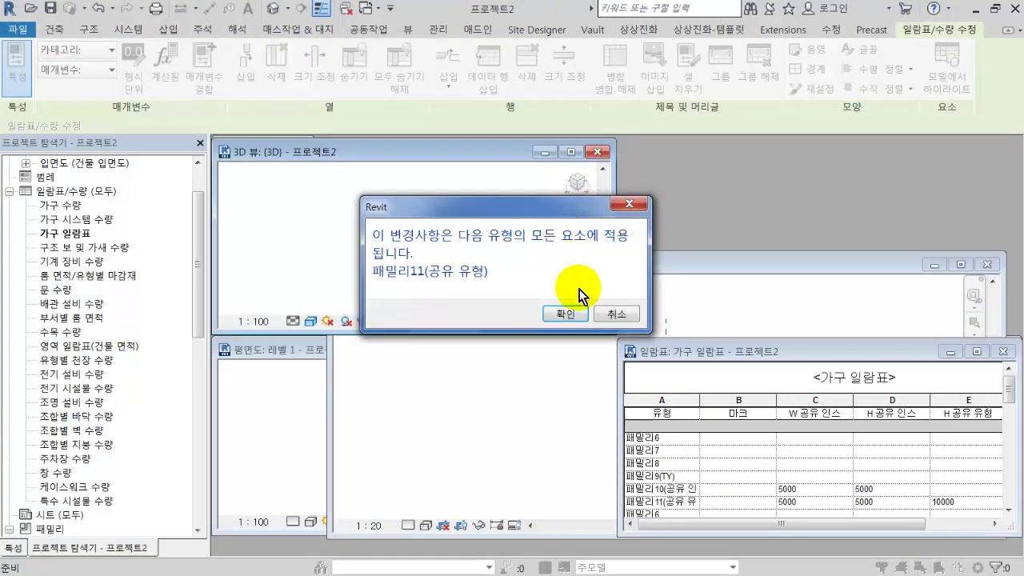
pyautogui.click(565, 314)
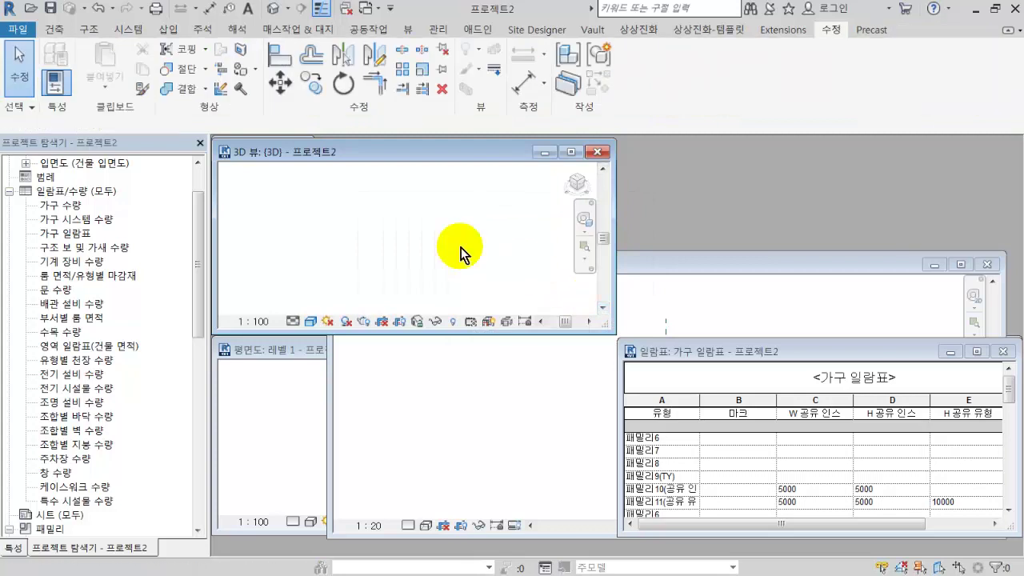
# Place the {3D} view window directly above the 가구 일람표 schedule window, with all the boxes framed in it
pyautogui.moveTo(450, 153); pyautogui.dragTo(662, 189)
pyautogui.moveTo(648, 236)
pyautogui.mouseDown(button='middle')
pyautogui.moveTo(656, 256)
pyautogui.moveTo(635, 248)
pyautogui.mouseUp(button='middle')
pyautogui.scroll(-5, 634, 248)
pyautogui.scroll(2, 697, 255)
pyautogui.scroll(5, 697, 255)
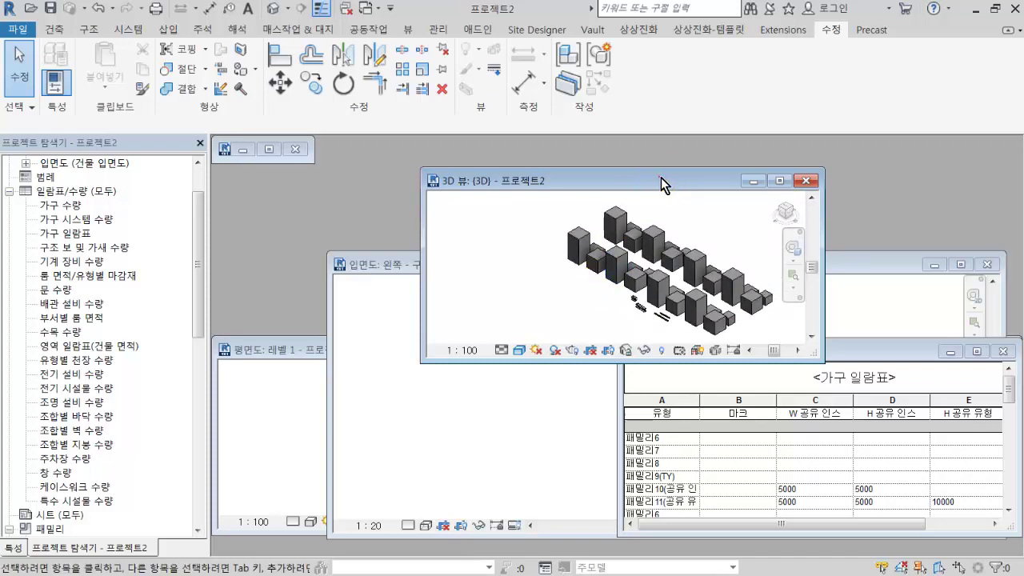
pyautogui.moveTo(661, 183); pyautogui.dragTo(859, 151)
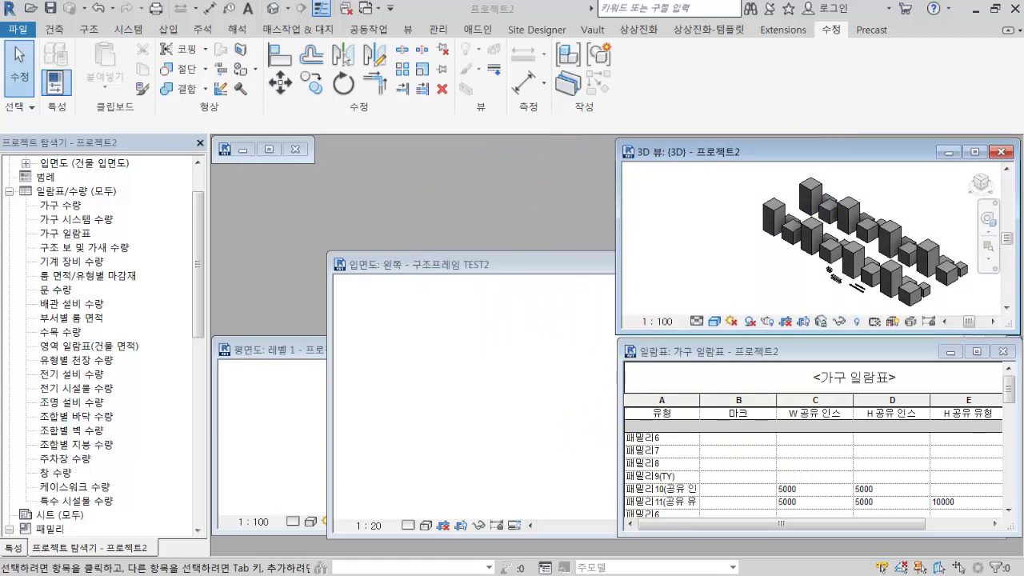
# Switch back to Dynamo and move the Element.GetParameterValueByName node away from the Select Model Element node
pyautogui.hotkey('alt', 'Tab')
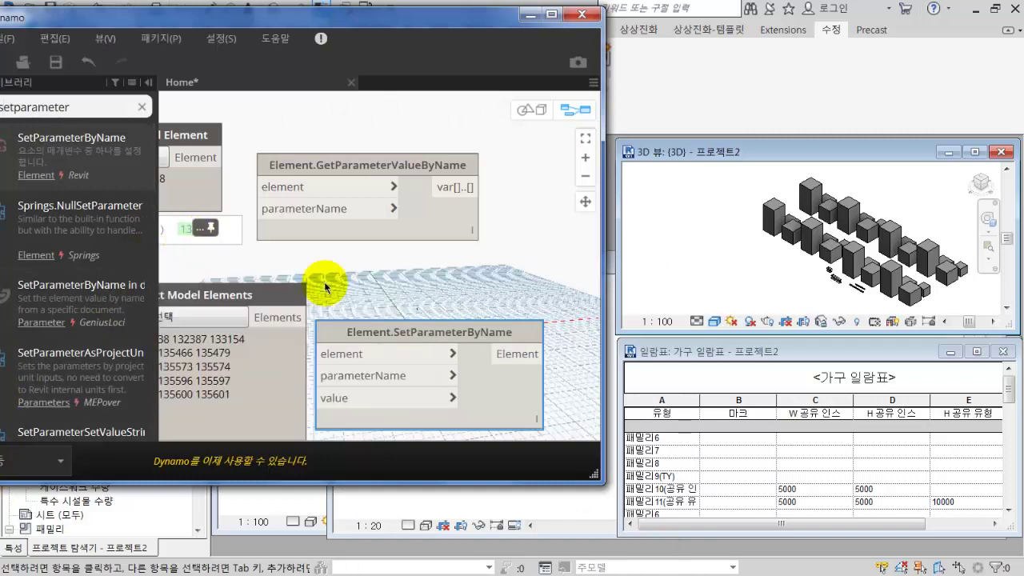
pyautogui.scroll(-2, 417, 260)
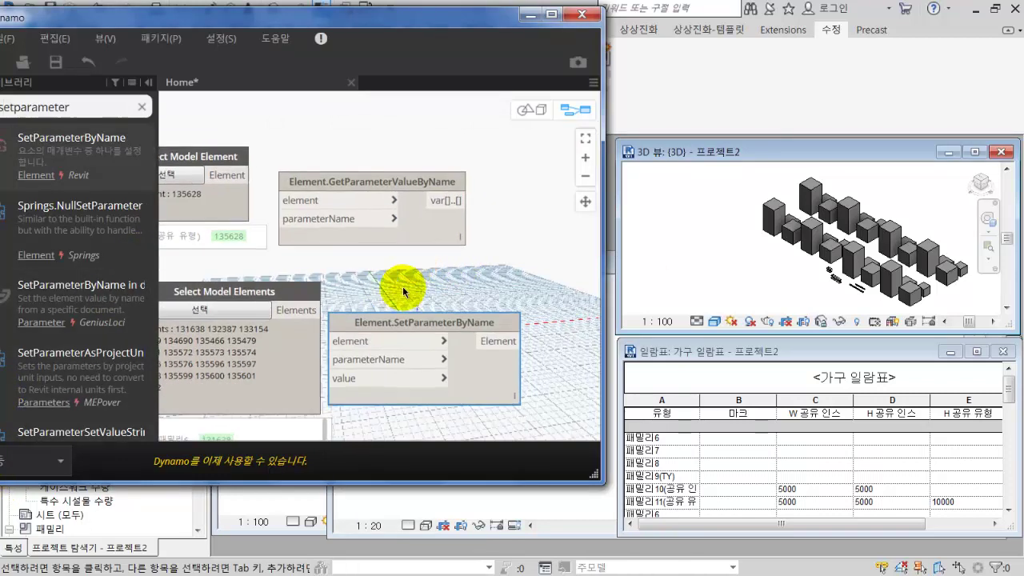
pyautogui.scroll(-2, 393, 300)
pyautogui.moveTo(360, 248); pyautogui.dragTo(422, 183)
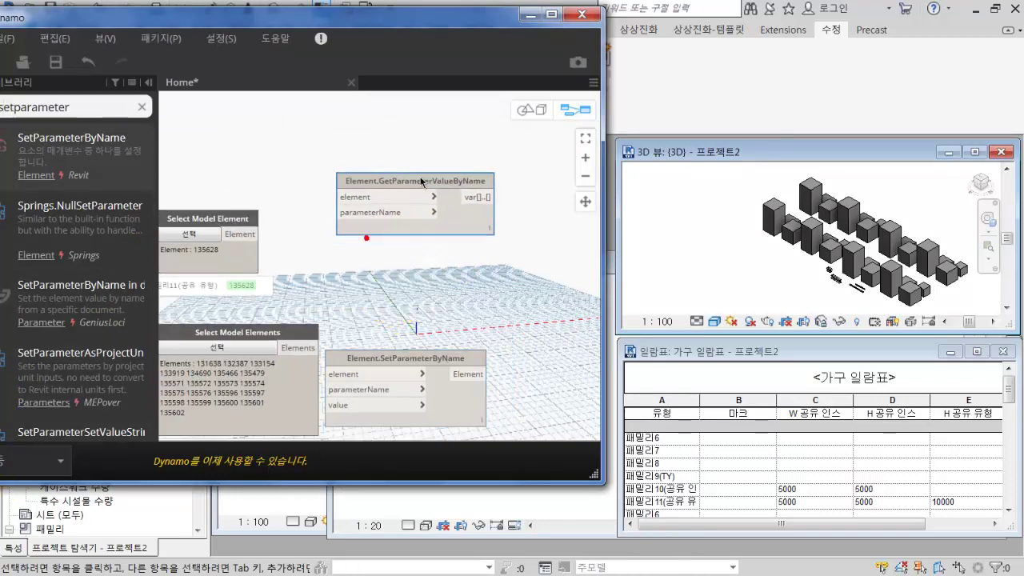
# Connect the Select Model Element output to the element input of Element.GetParameterValueByName and pin that node's output preview
pyautogui.scroll(5, 357, 198)
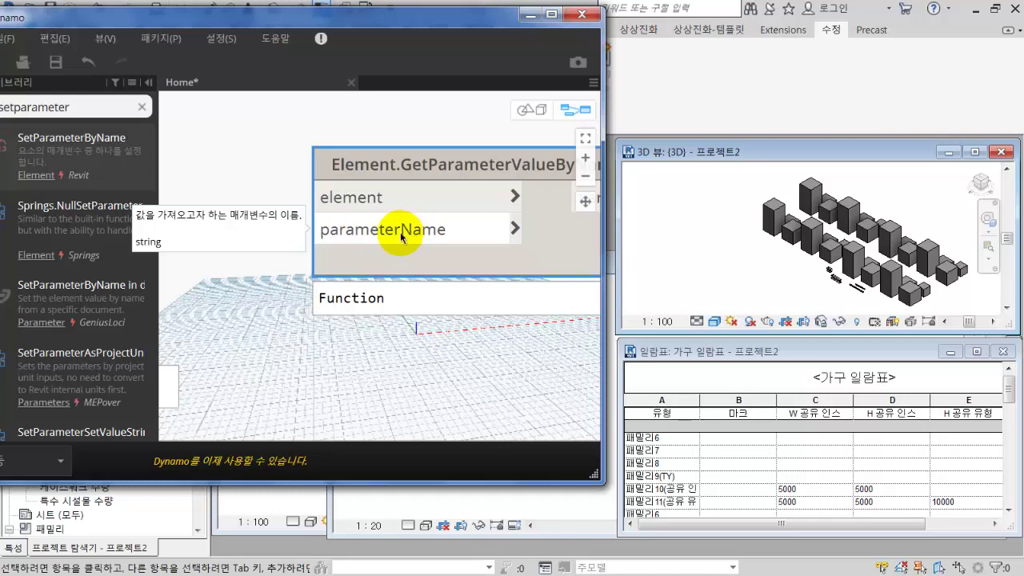
pyautogui.scroll(-3, 264, 260)
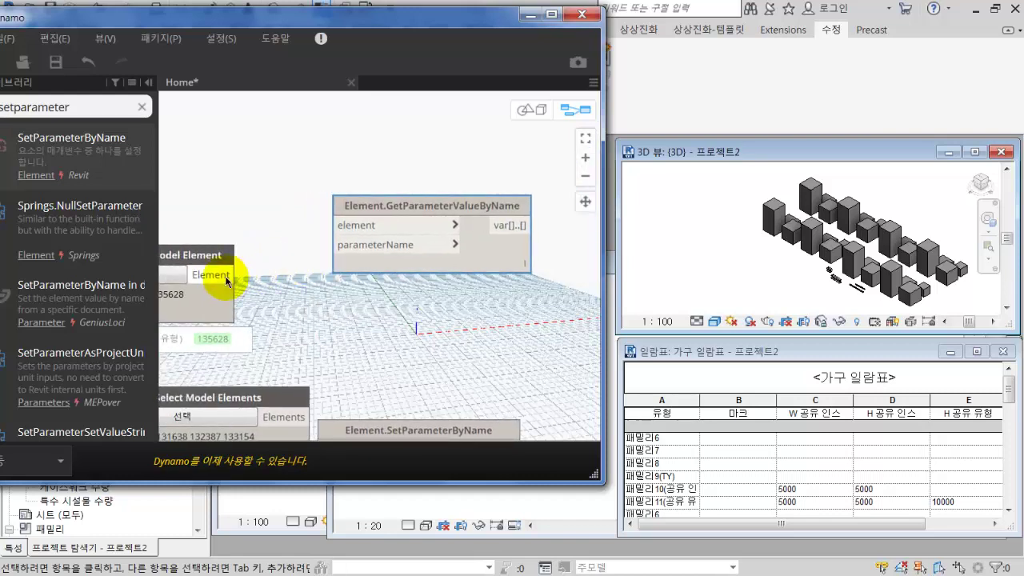
pyautogui.moveTo(232, 275); pyautogui.dragTo(349, 226)
pyautogui.moveTo(474, 250)
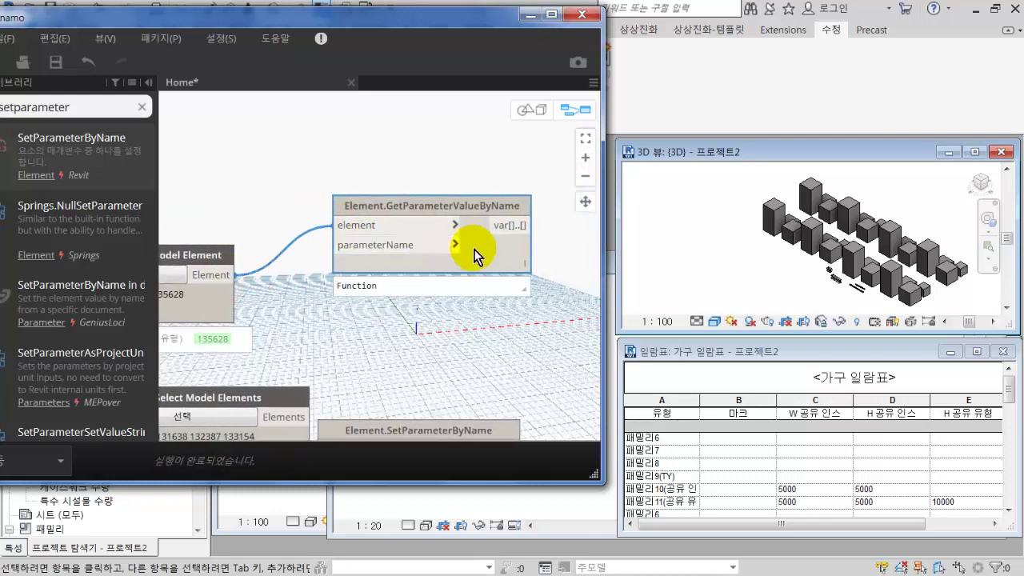
pyautogui.click(515, 287)
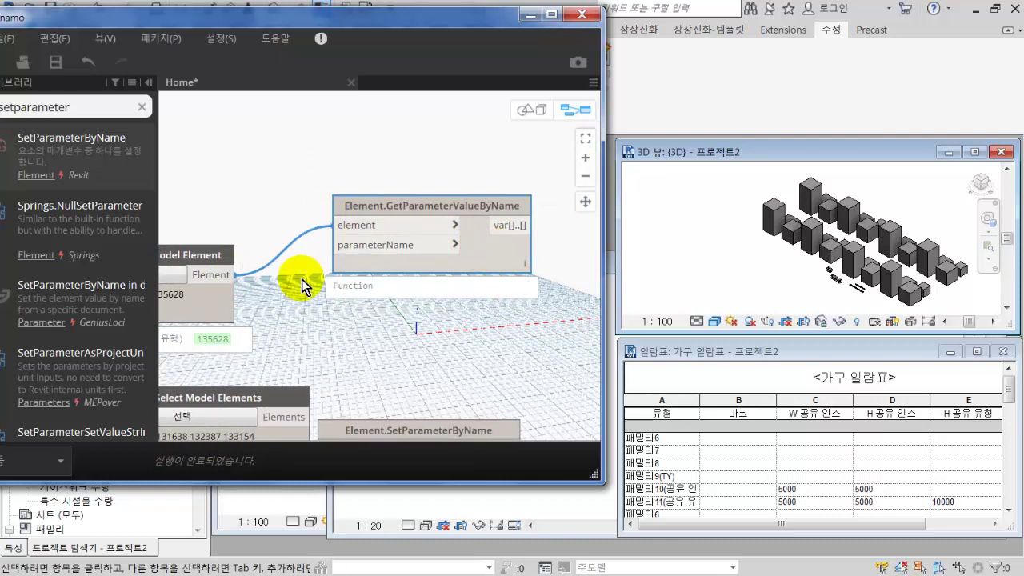
# Raise the 가구 일람표 schedule window over the 3D view and add a Dynamo Code Block containing "유형"
pyautogui.scroll(2, 302, 279)
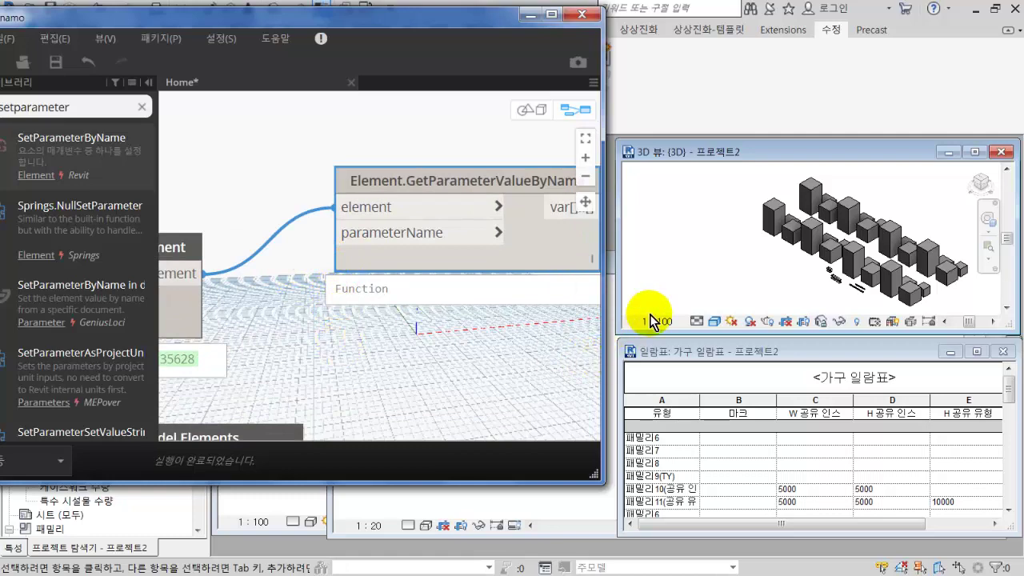
pyautogui.moveTo(658, 343); pyautogui.dragTo(681, 155)
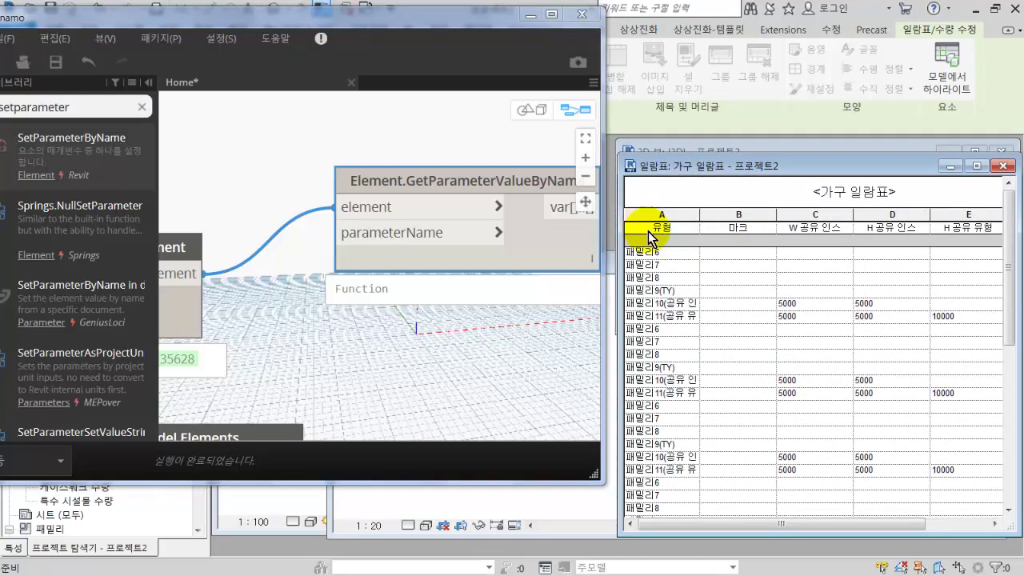
pyautogui.doubleClick(296, 313)
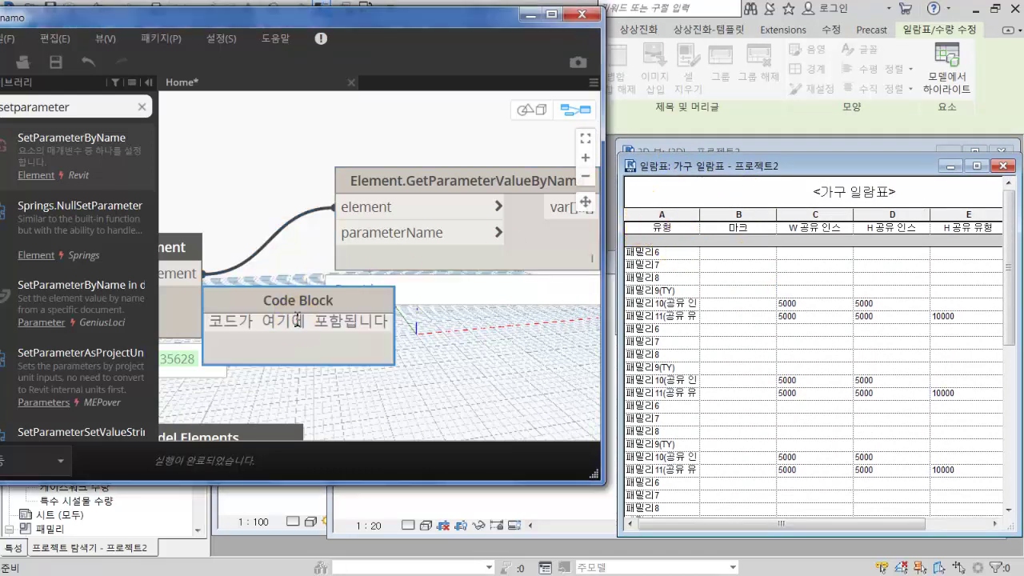
pyautogui.click(297, 321)
pyautogui.write('"유형')
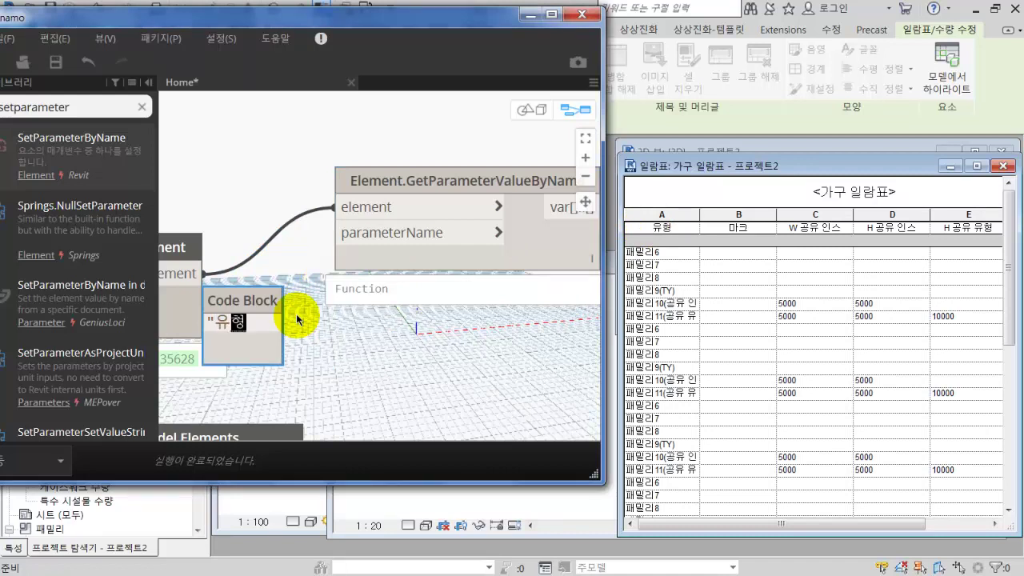
pyautogui.write('"')
pyautogui.click(297, 319)
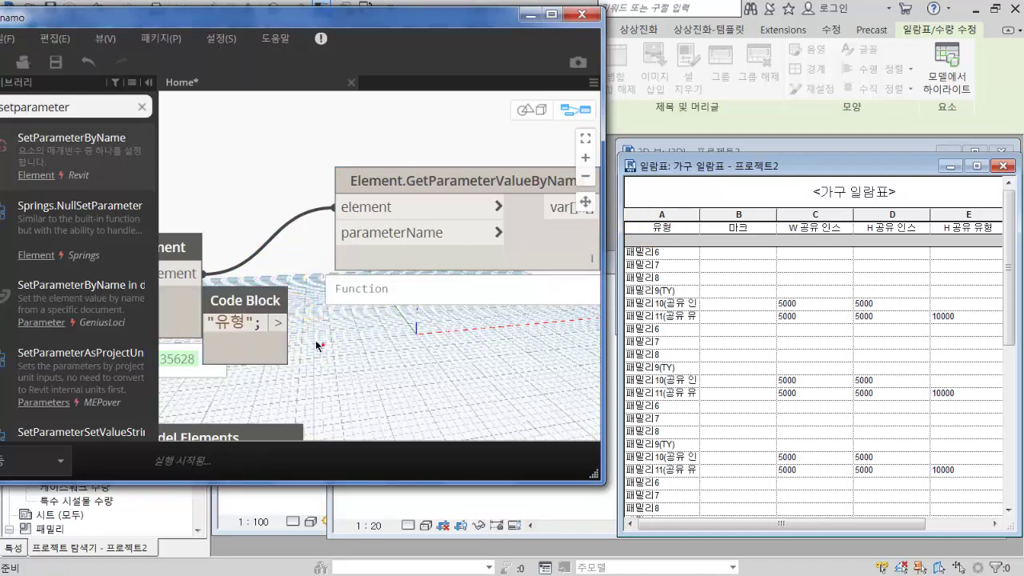
# Connect the "유형" Code Block to the parameterName input and read through the output preview
pyautogui.moveTo(279, 323); pyautogui.dragTo(358, 229)
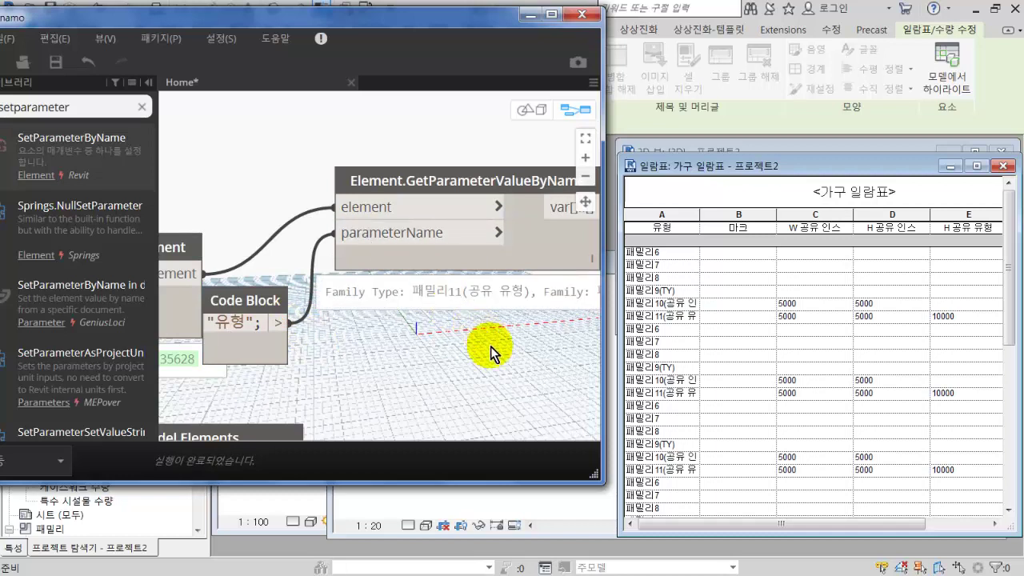
pyautogui.moveTo(489, 347); pyautogui.dragTo(357, 346, button='middle')
pyautogui.moveTo(275, 300)
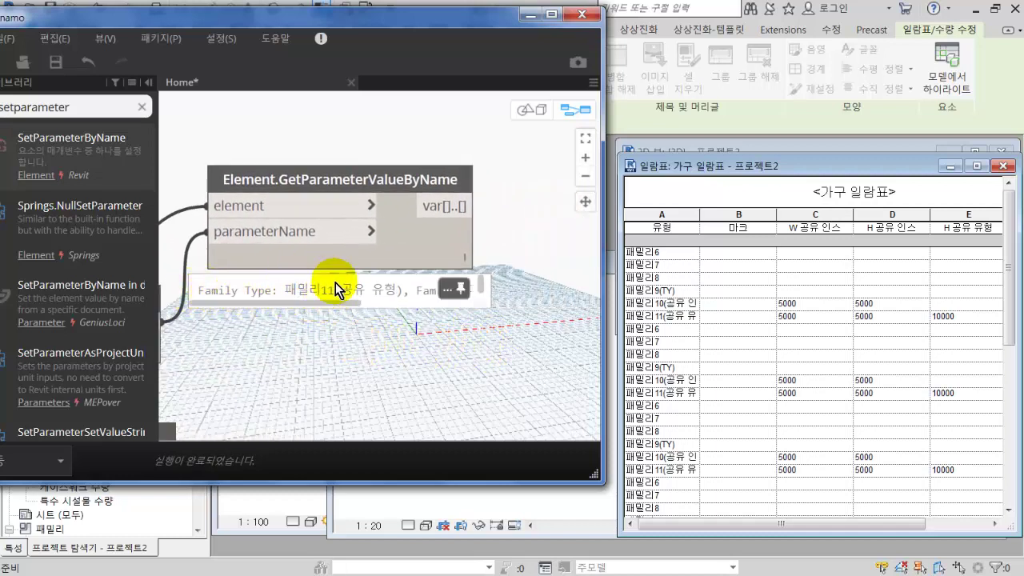
pyautogui.moveTo(343, 304); pyautogui.dragTo(235, 300)
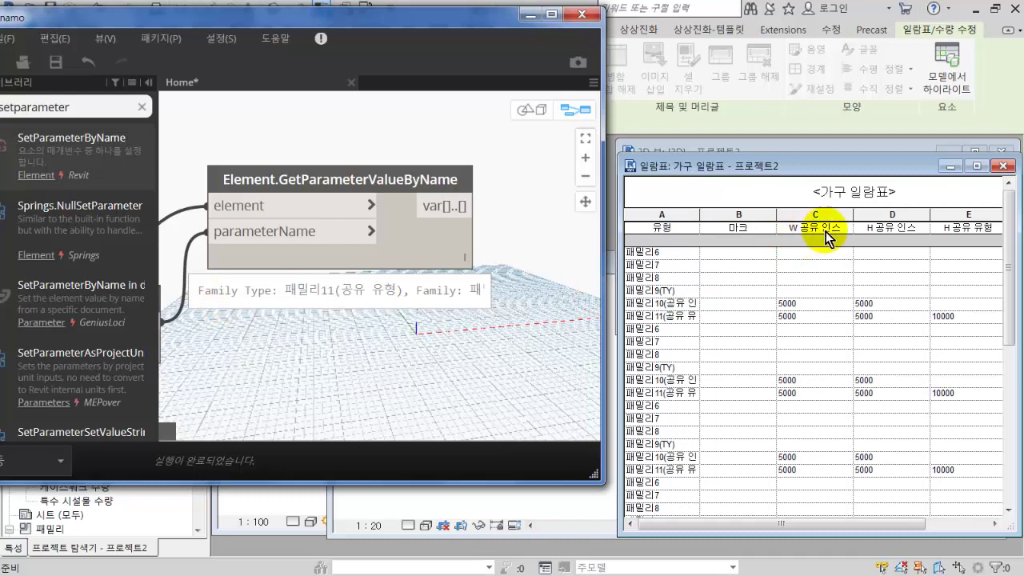
# Change the Code Block's parameter name to "W 공유 인스" and move the block below the output preview
pyautogui.moveTo(308, 349); pyautogui.dragTo(351, 331, button='middle')
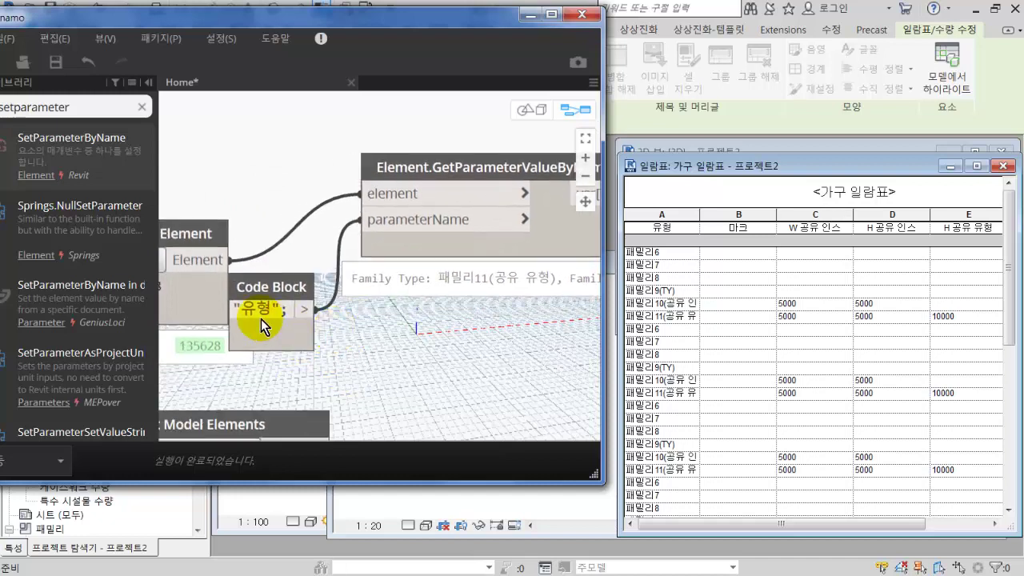
pyautogui.doubleClick(256, 309)
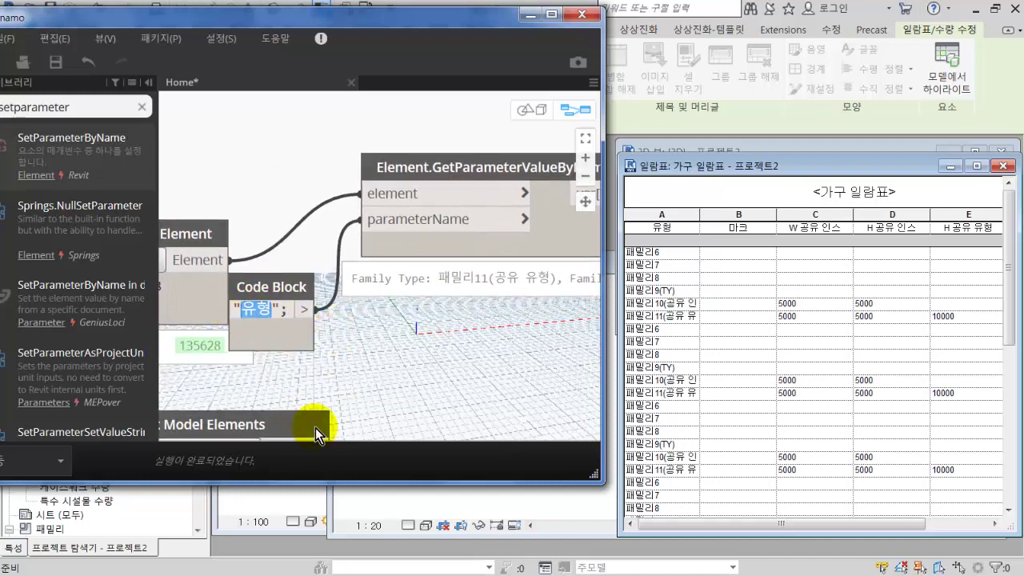
pyautogui.write('W')
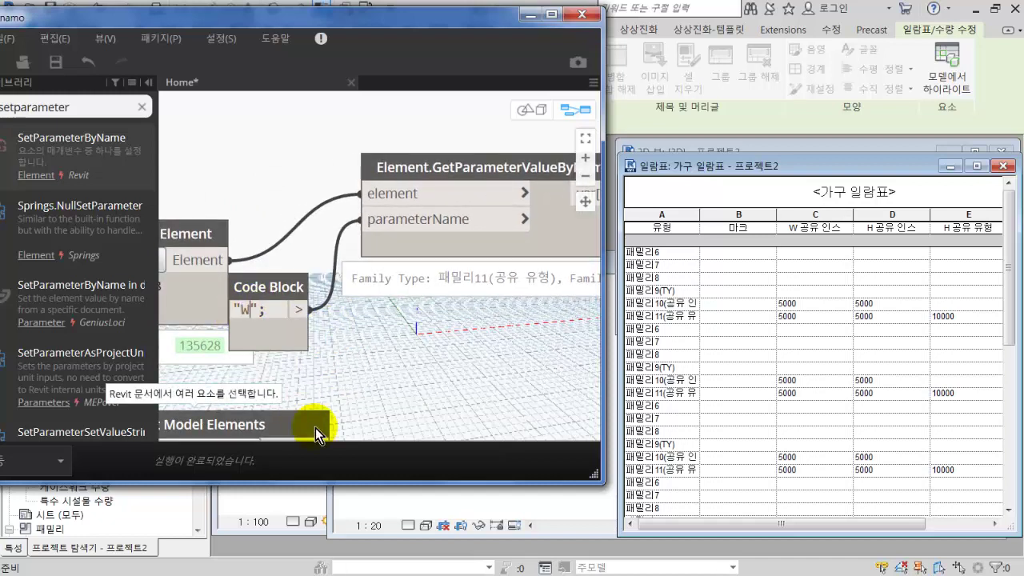
pyautogui.write(' 공유 인스')
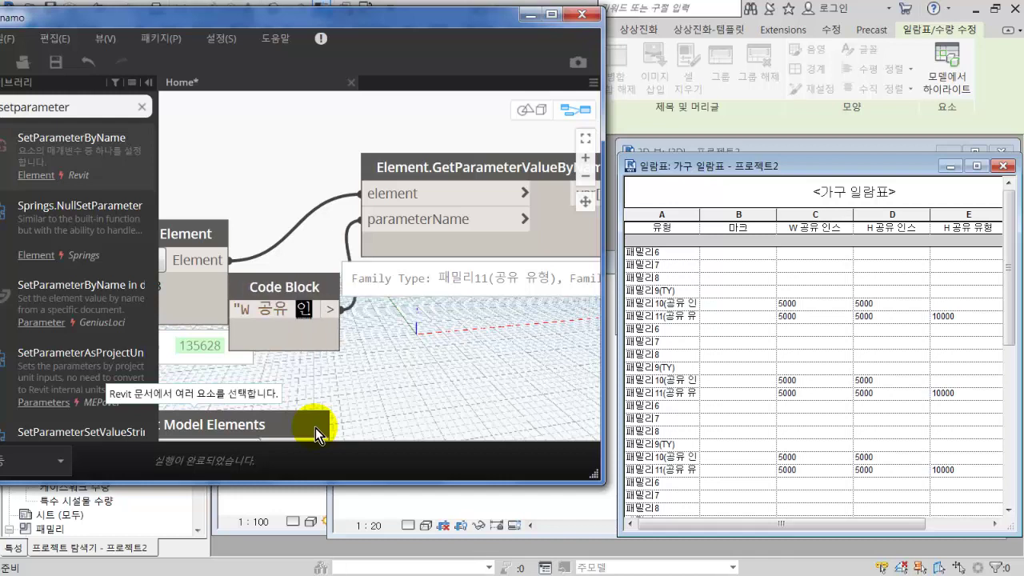
pyautogui.click(411, 400)
pyautogui.moveTo(437, 367); pyautogui.dragTo(336, 380, button='middle')
pyautogui.click(247, 301)
pyautogui.moveTo(248, 321); pyautogui.dragTo(260, 364)
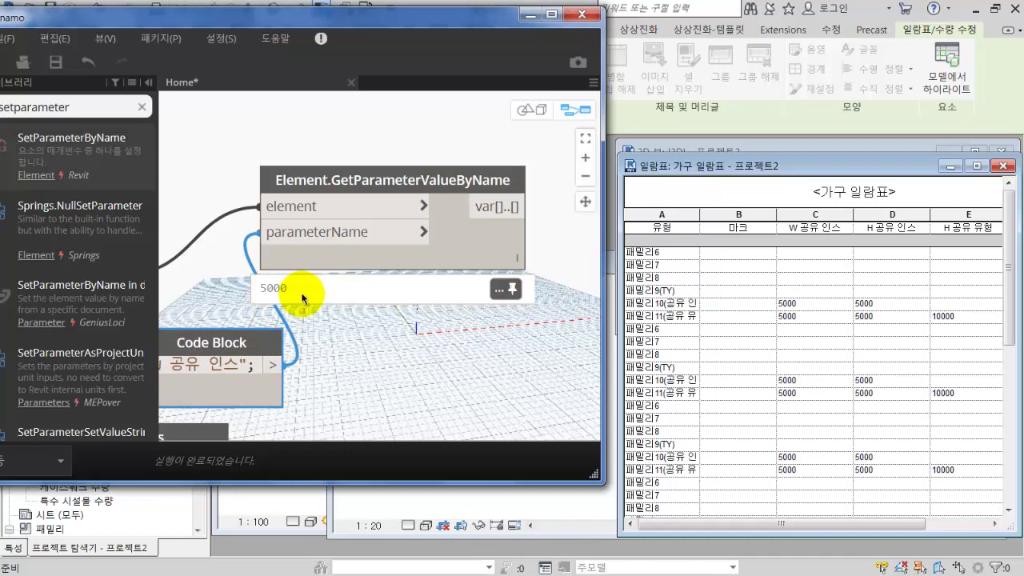
# Change the Code Block's parameter name to "H 공유 인스" and check the output preview
pyautogui.moveTo(284, 337); pyautogui.dragTo(326, 334, button='middle')
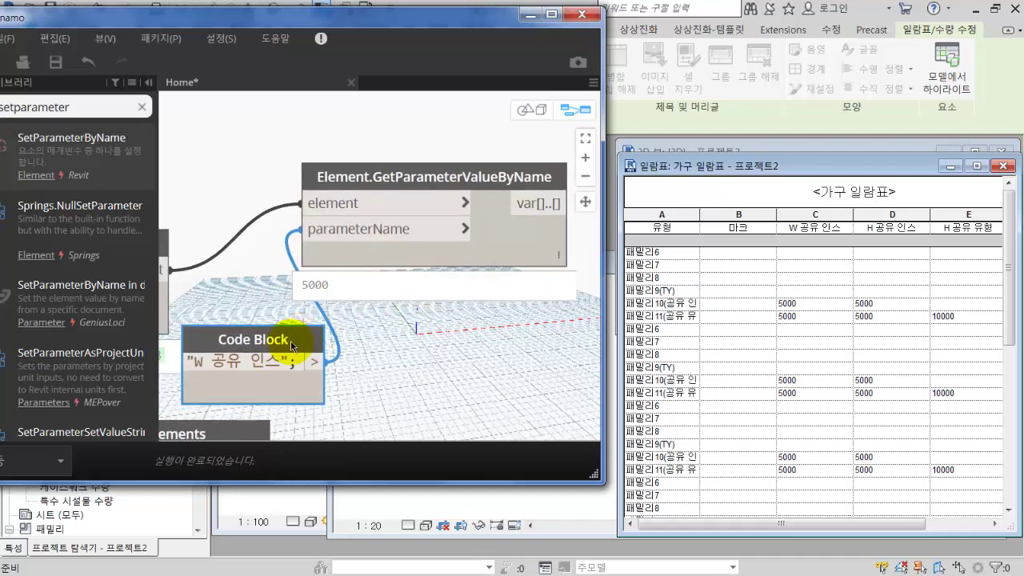
pyautogui.doubleClick(200, 361)
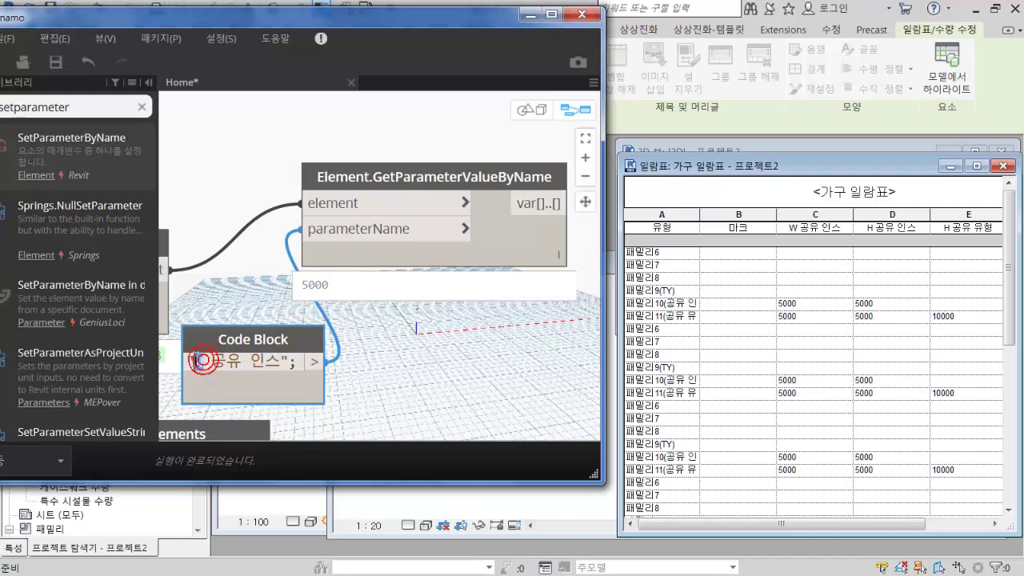
pyautogui.click(260, 377)
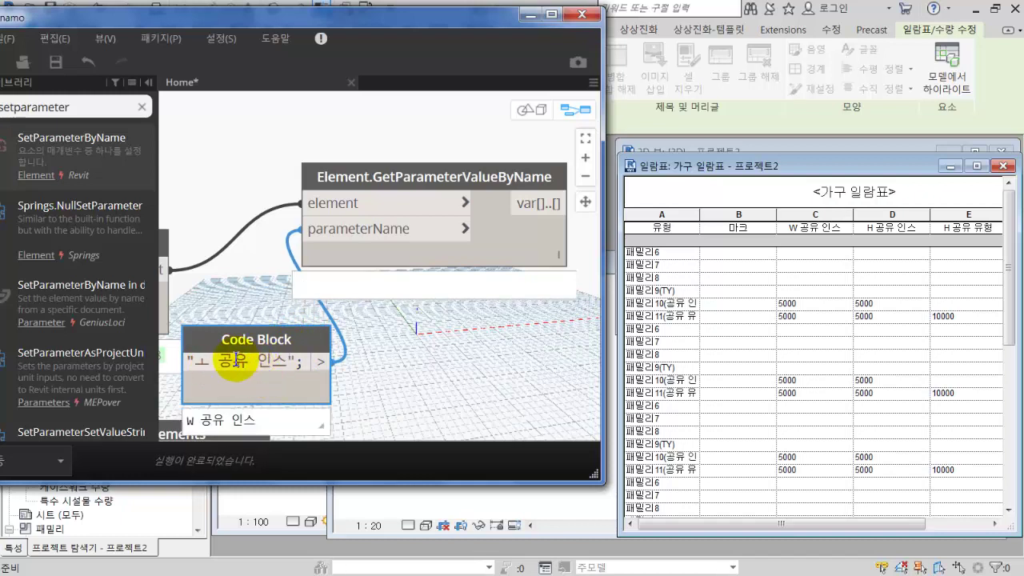
pyautogui.doubleClick(199, 360)
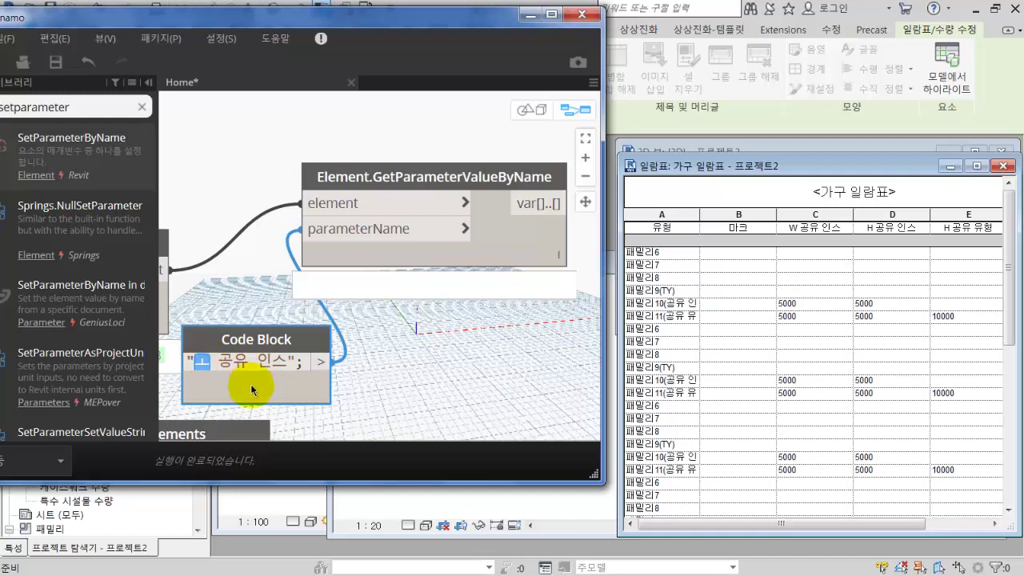
pyautogui.write('H')
pyautogui.click(432, 333)
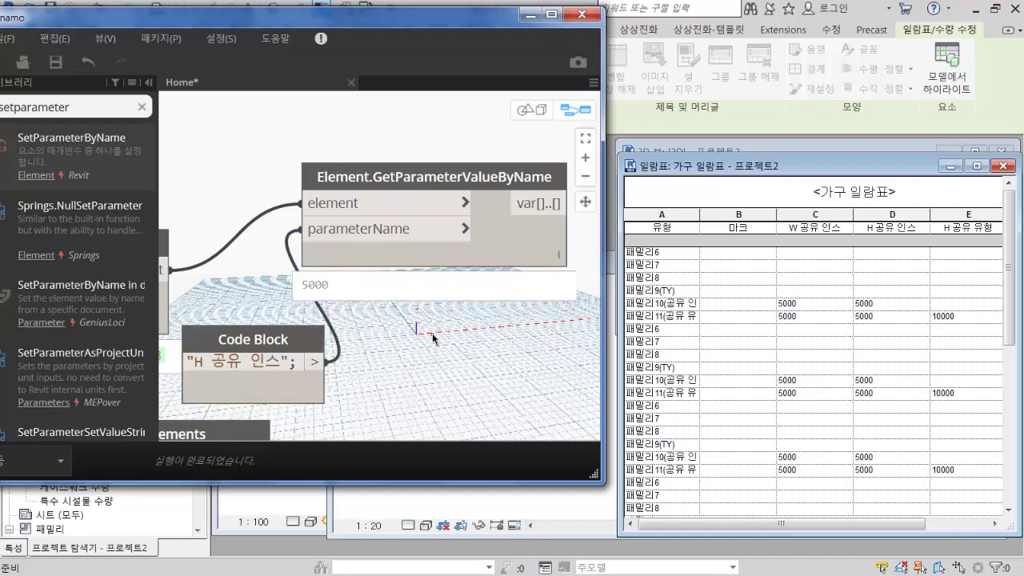
pyautogui.doubleClick(316, 285)
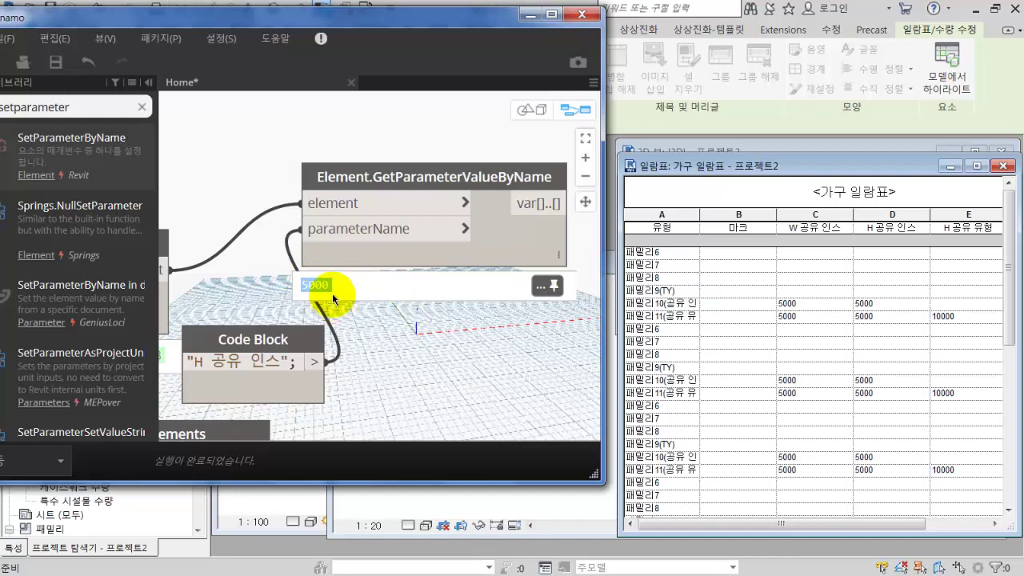
# Assign a 패밀리7 box from the {3D} view to the Select Model Element node and examine its "H 공유 인스" output
pyautogui.moveTo(235, 310); pyautogui.dragTo(377, 273, button='middle')
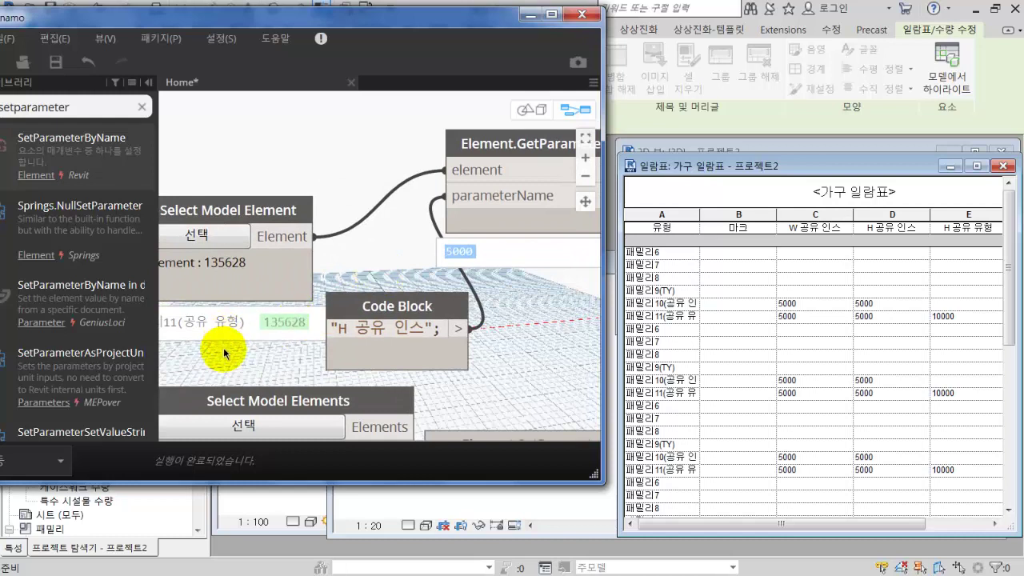
pyautogui.moveTo(224, 350); pyautogui.dragTo(337, 353, button='middle')
pyautogui.click(279, 331)
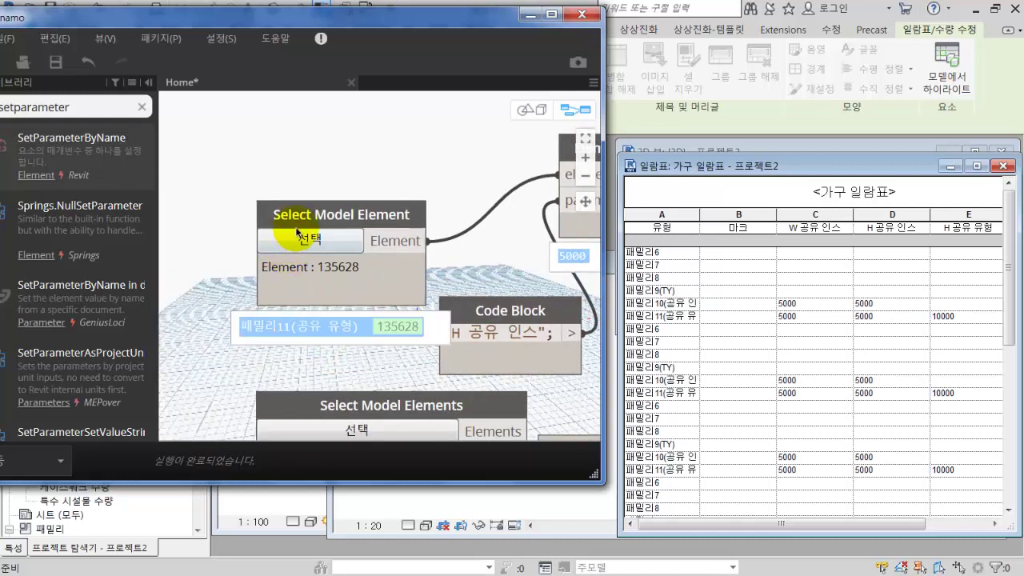
pyautogui.click(663, 145)
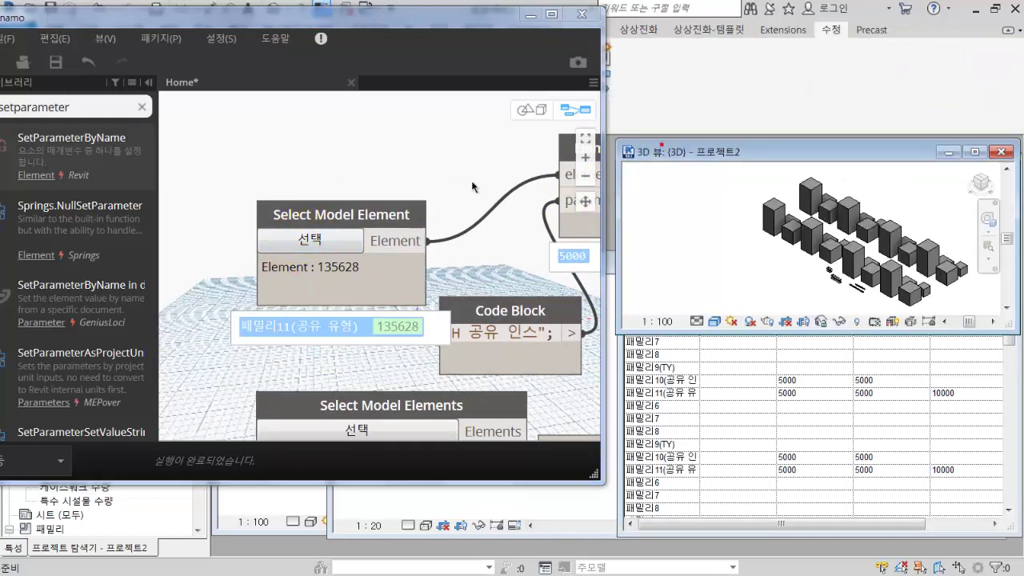
pyautogui.click(357, 236)
pyautogui.scroll(5, 837, 168)
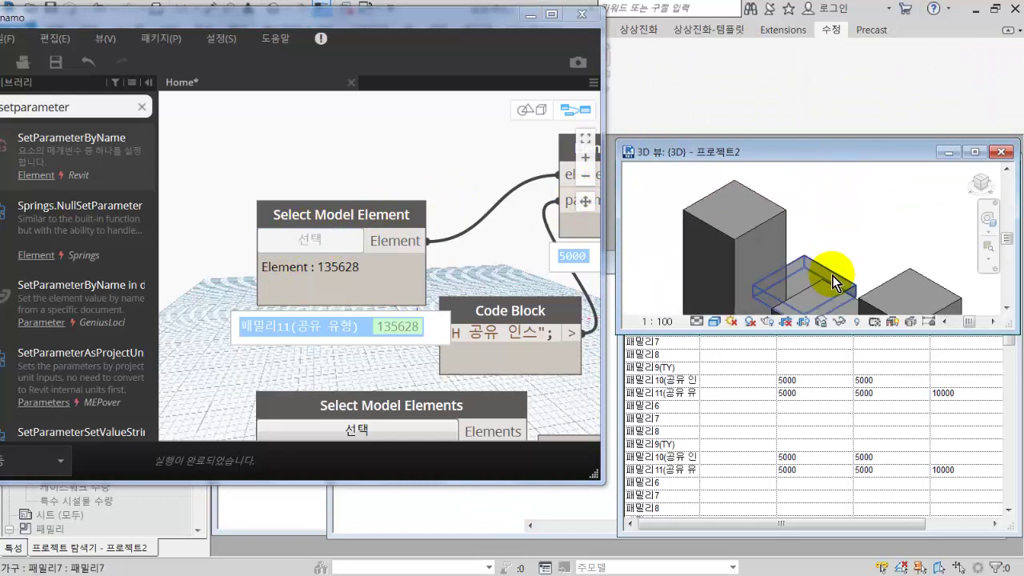
pyautogui.click(832, 275)
pyautogui.click(493, 268)
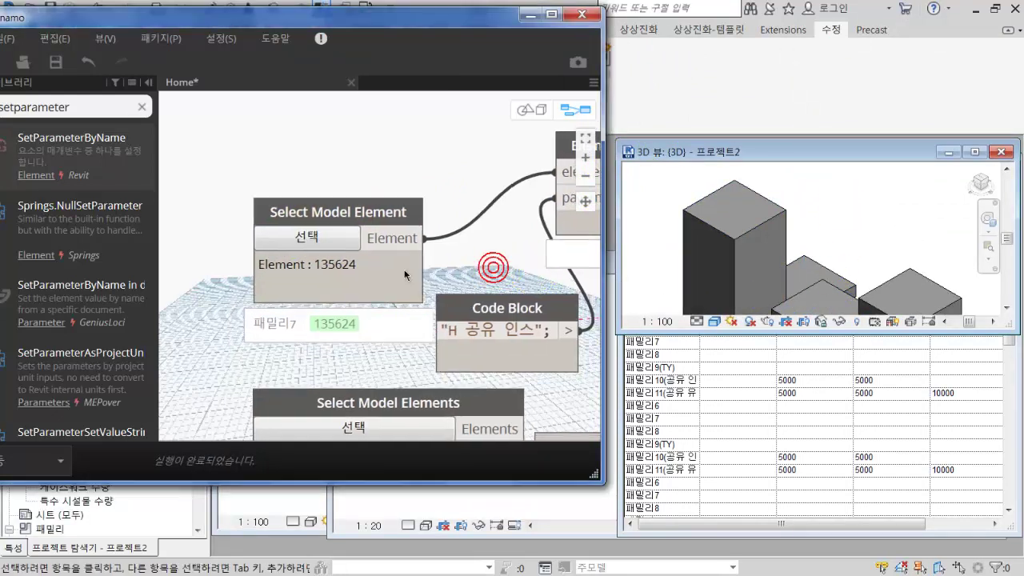
pyautogui.moveTo(404, 275); pyautogui.dragTo(120, 282, button='middle')
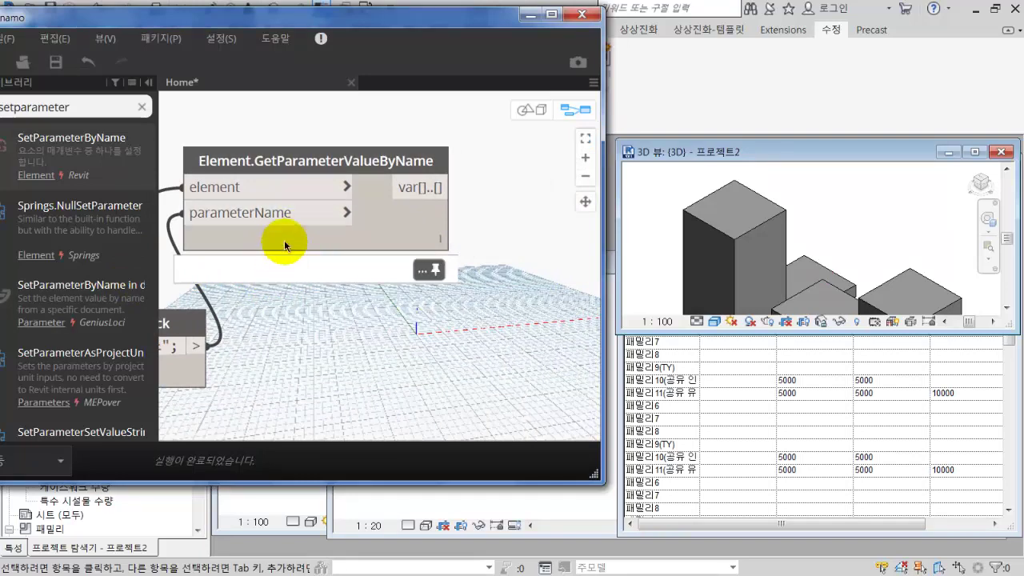
pyautogui.scroll(-3, 297, 288)
pyautogui.moveTo(297, 288); pyautogui.dragTo(410, 295, button='middle')
pyautogui.scroll(-3, 411, 296)
pyautogui.scroll(4, 411, 294)
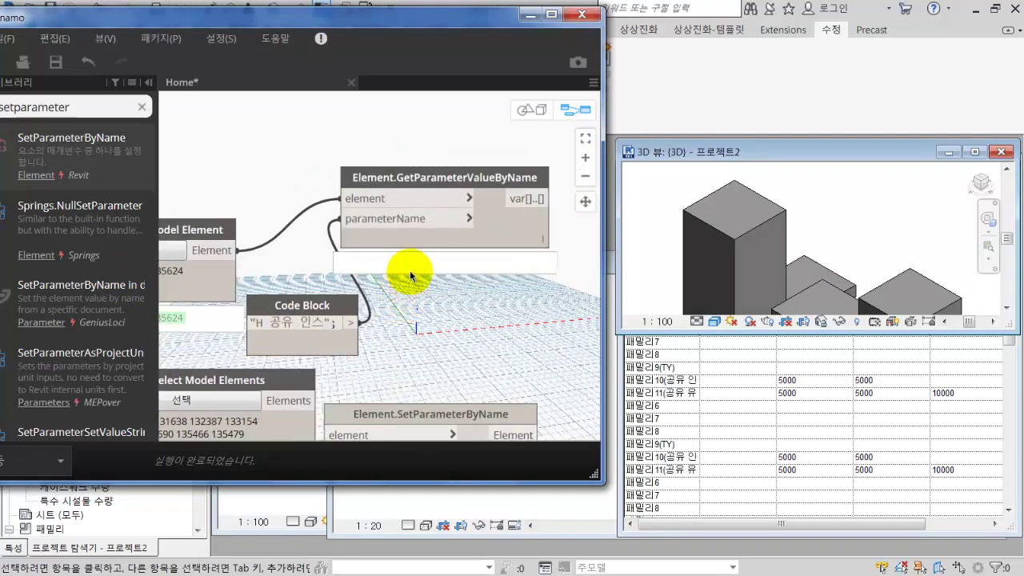
# Assign the tall 패밀리11(공유 유형) box from the {3D} view to the Select Model Element node
pyautogui.moveTo(461, 273); pyautogui.dragTo(422, 285, button='middle')
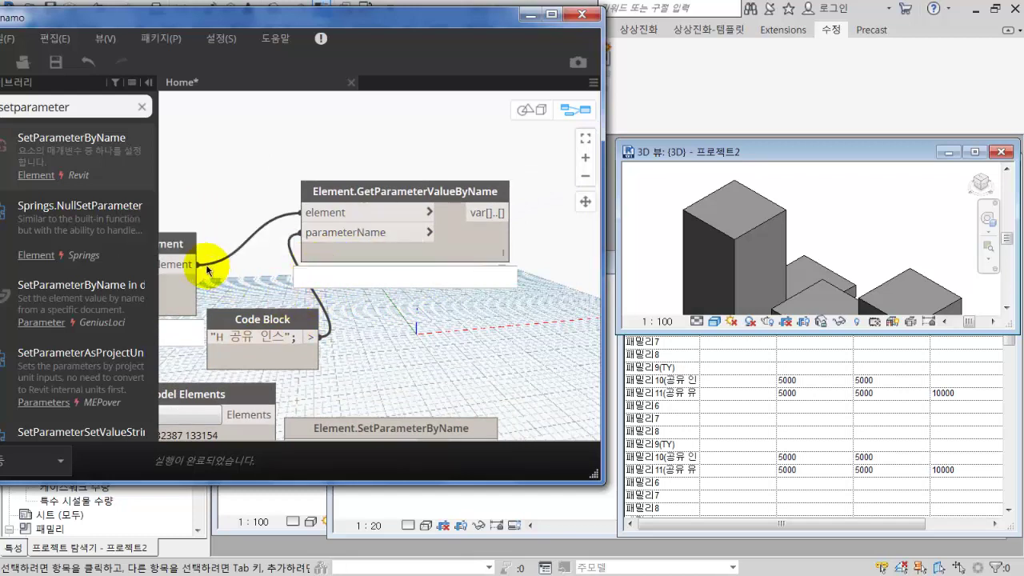
pyautogui.moveTo(256, 290); pyautogui.dragTo(402, 269, button='middle')
pyautogui.click(255, 244)
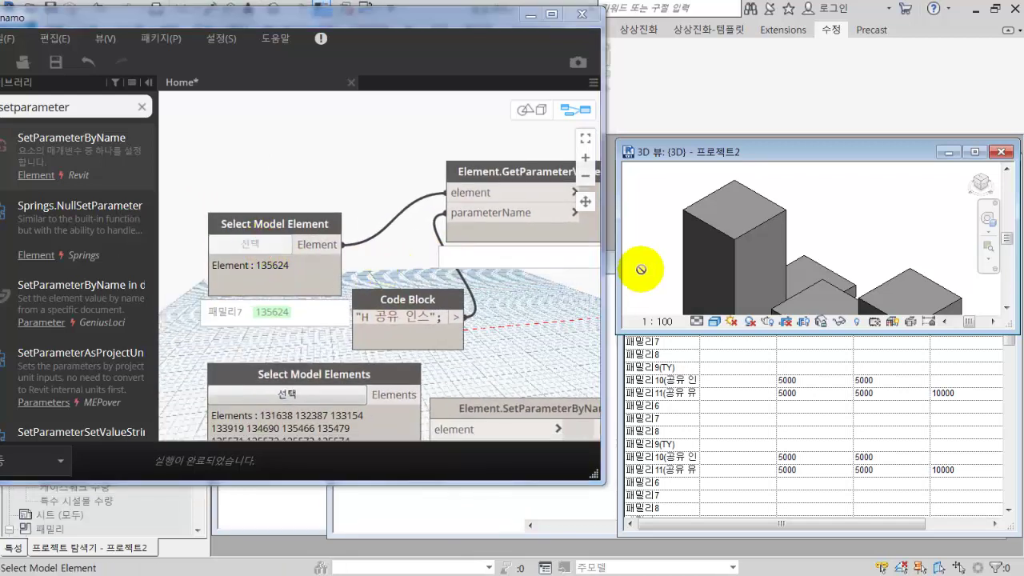
pyautogui.click(711, 232)
# Arrange the graph so the Element.SetParameterByName node sits directly below the Element.GetParameterValueByName node and its output preview
pyautogui.moveTo(521, 299); pyautogui.dragTo(469, 200, button='middle')
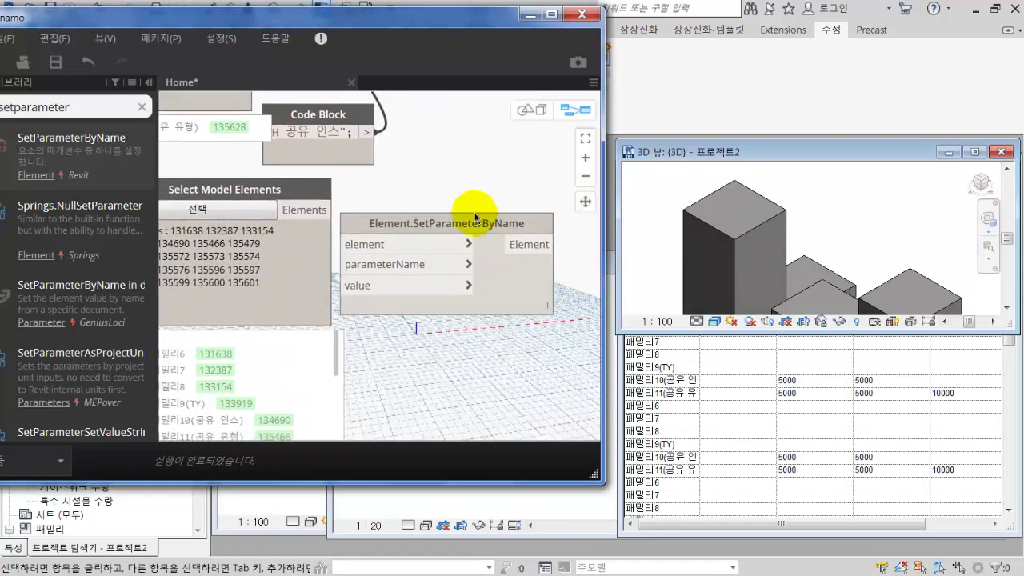
pyautogui.moveTo(419, 223); pyautogui.dragTo(508, 144)
pyautogui.moveTo(491, 146); pyautogui.dragTo(375, 291, button='middle')
pyautogui.moveTo(386, 288); pyautogui.dragTo(442, 247)
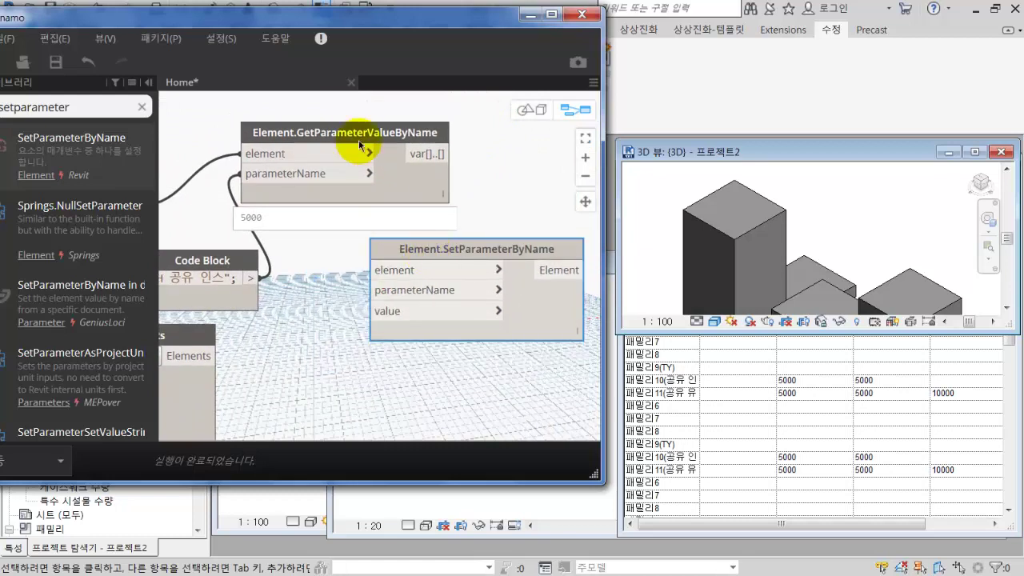
pyautogui.moveTo(359, 139); pyautogui.dragTo(467, 116)
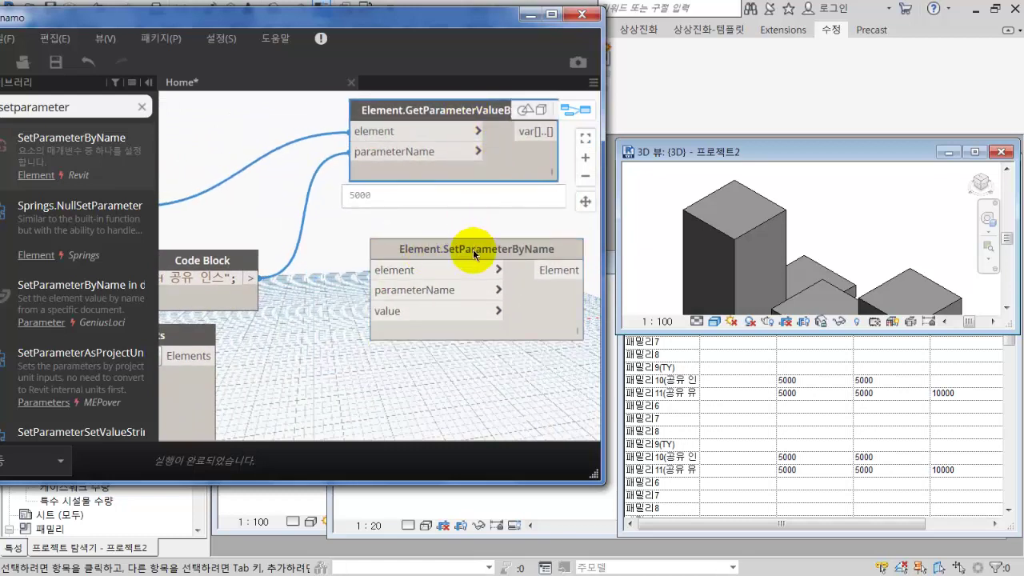
pyautogui.moveTo(473, 249); pyautogui.dragTo(453, 237)
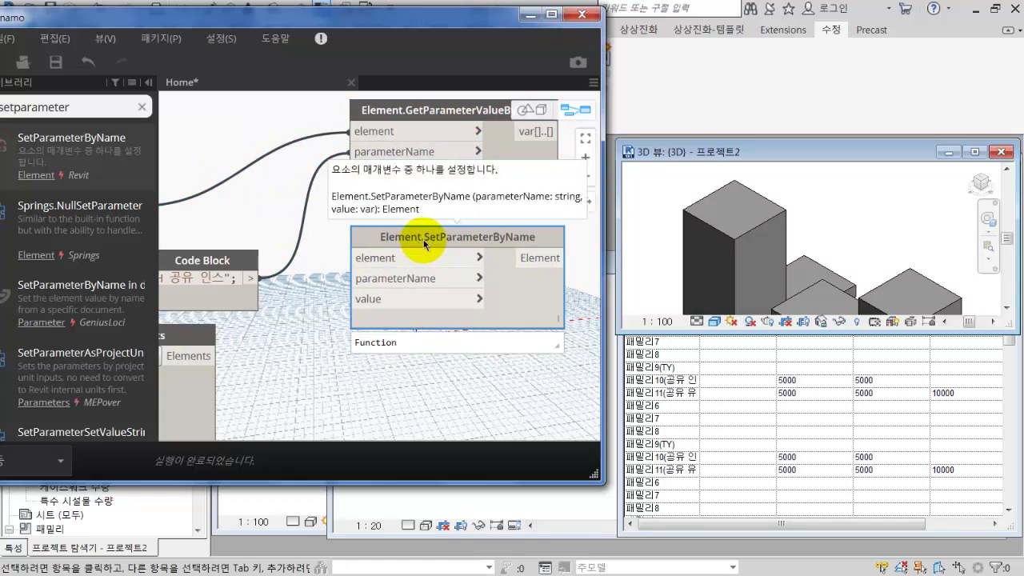
# Connect Select Model Element and the "H 공유 인스" Code Block to SetParameterByName's element and parameterName inputs
pyautogui.moveTo(297, 314); pyautogui.dragTo(365, 320, button='middle')
pyautogui.click(210, 226)
pyautogui.click(446, 279)
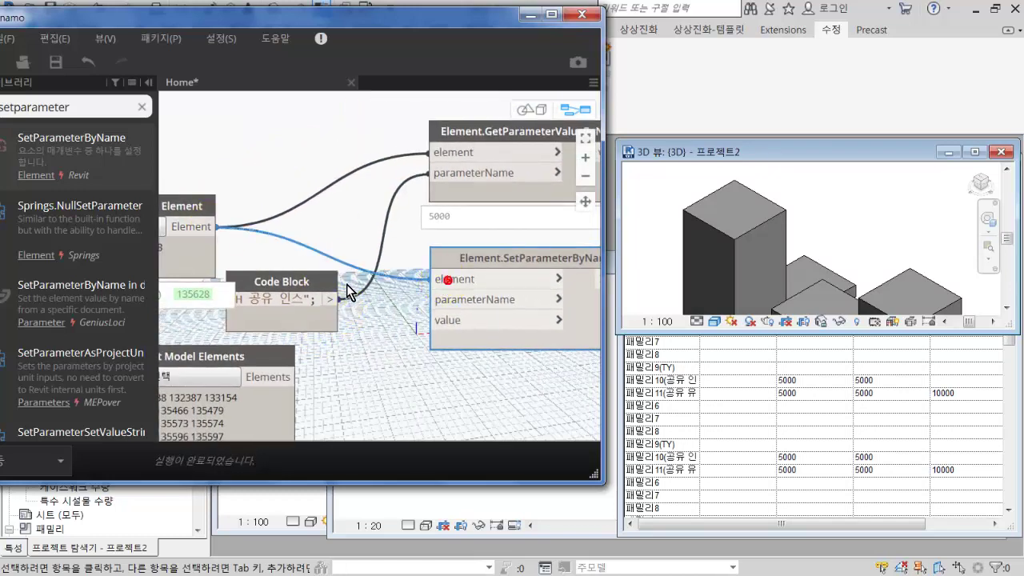
pyautogui.click(338, 299)
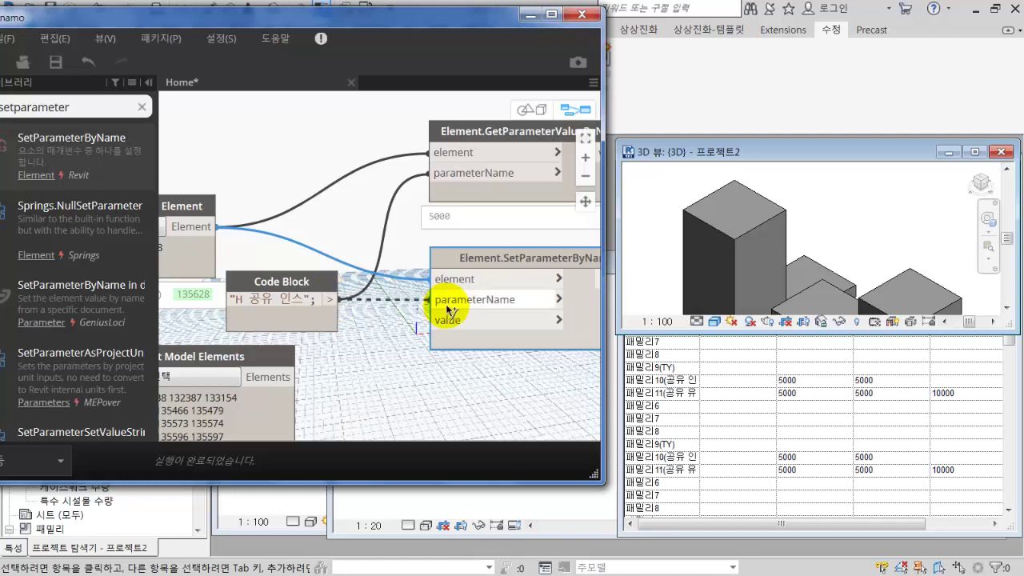
pyautogui.click(453, 304)
# Add a Code Block containing 100000 and connect it to the value input of Element.SetParameterByName
pyautogui.click(682, 286)
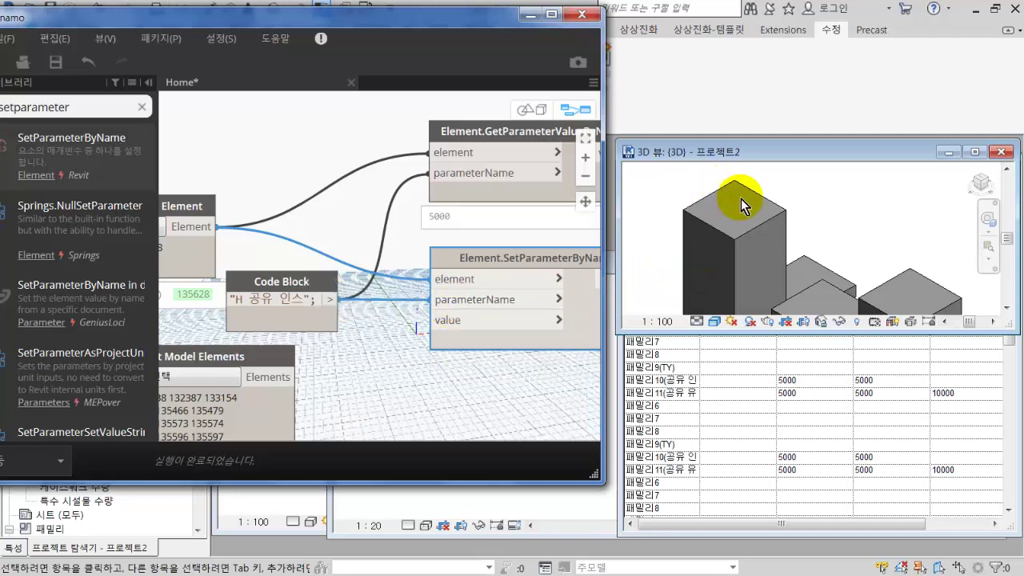
pyautogui.scroll(-10, 780, 251)
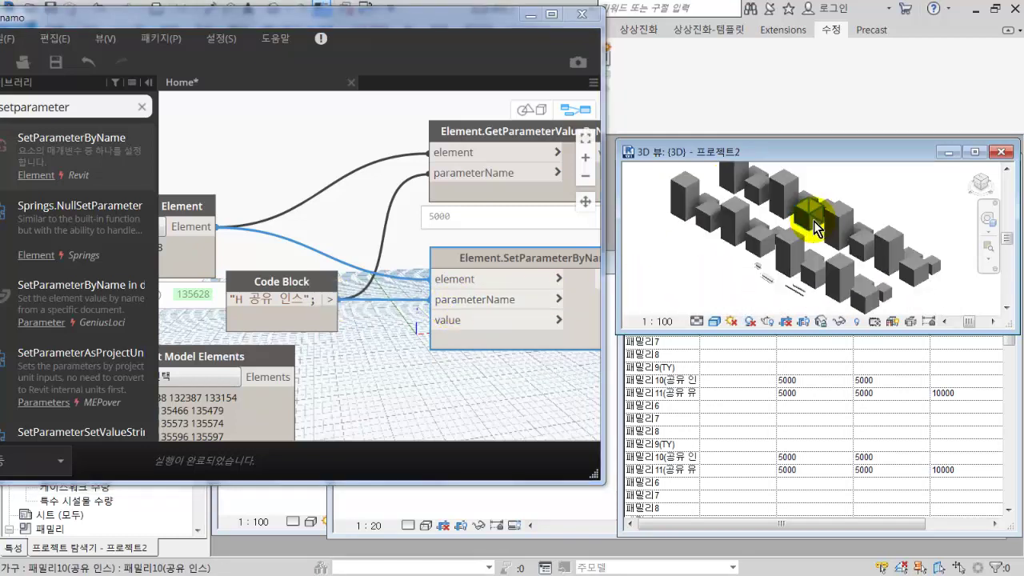
pyautogui.moveTo(813, 221); pyautogui.dragTo(810, 237, button='middle')
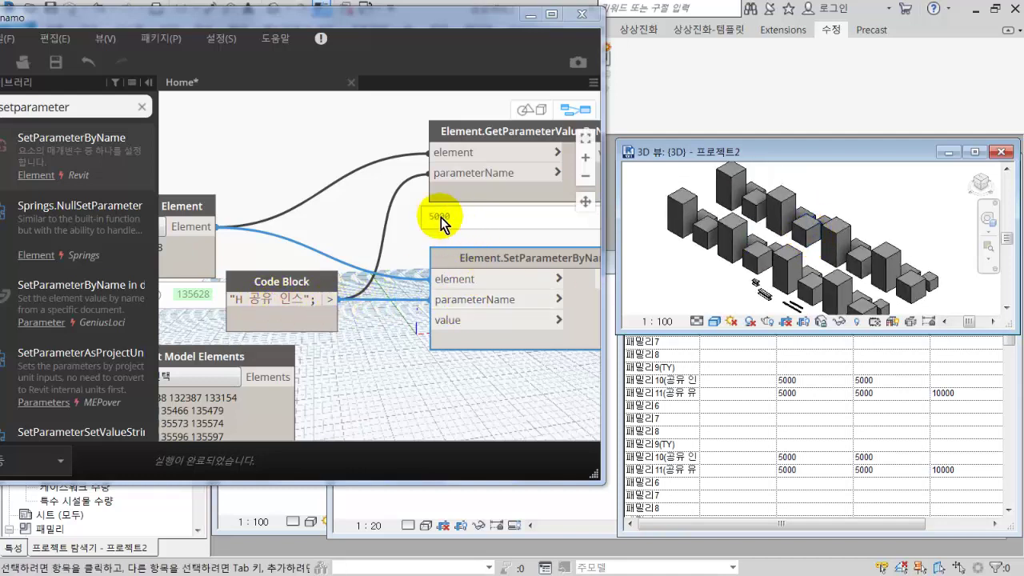
pyautogui.doubleClick(369, 375)
pyautogui.moveTo(353, 367); pyautogui.dragTo(420, 367)
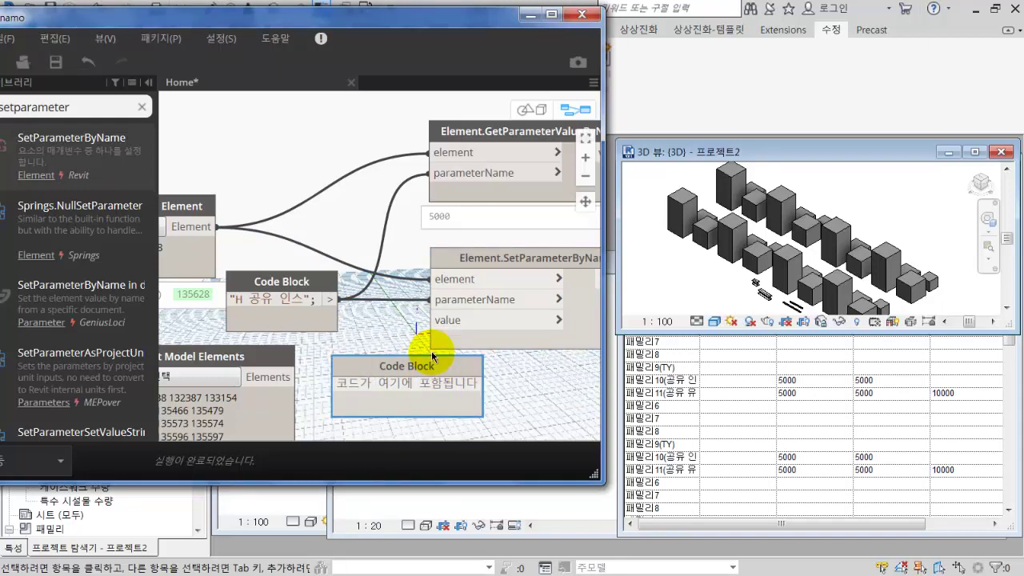
pyautogui.write('1000')
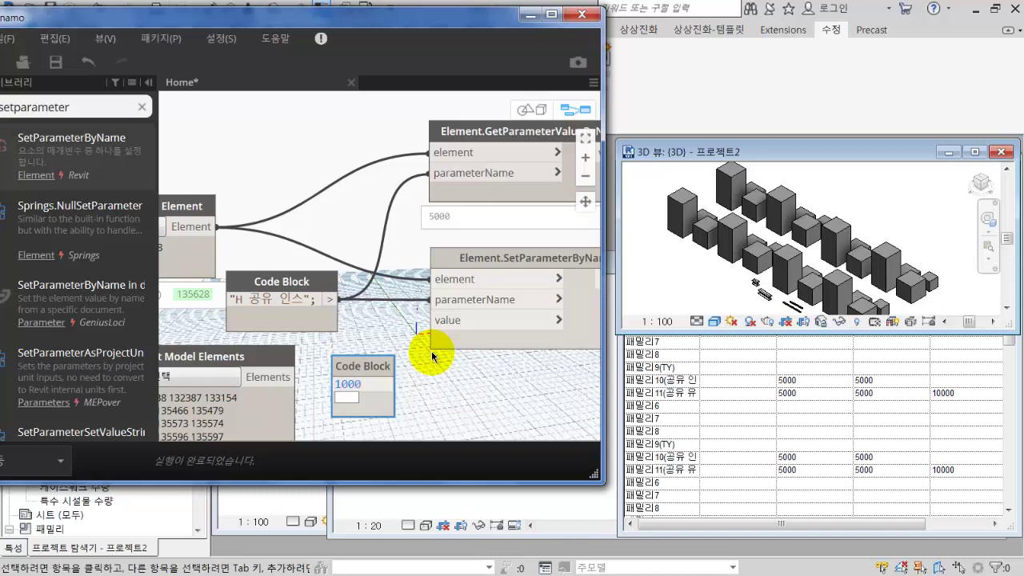
pyautogui.write('00')
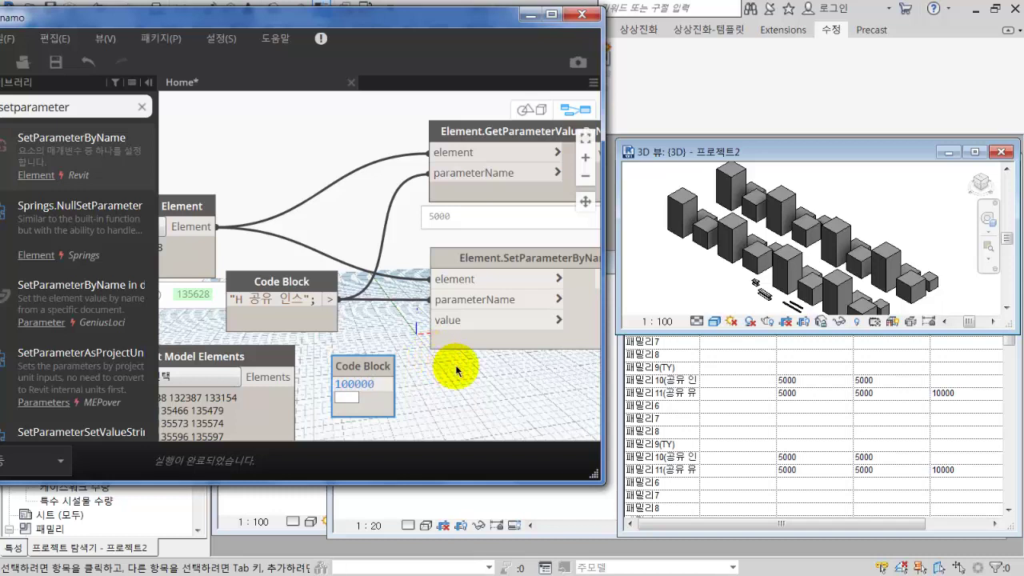
pyautogui.click(440, 398)
pyautogui.click(394, 386)
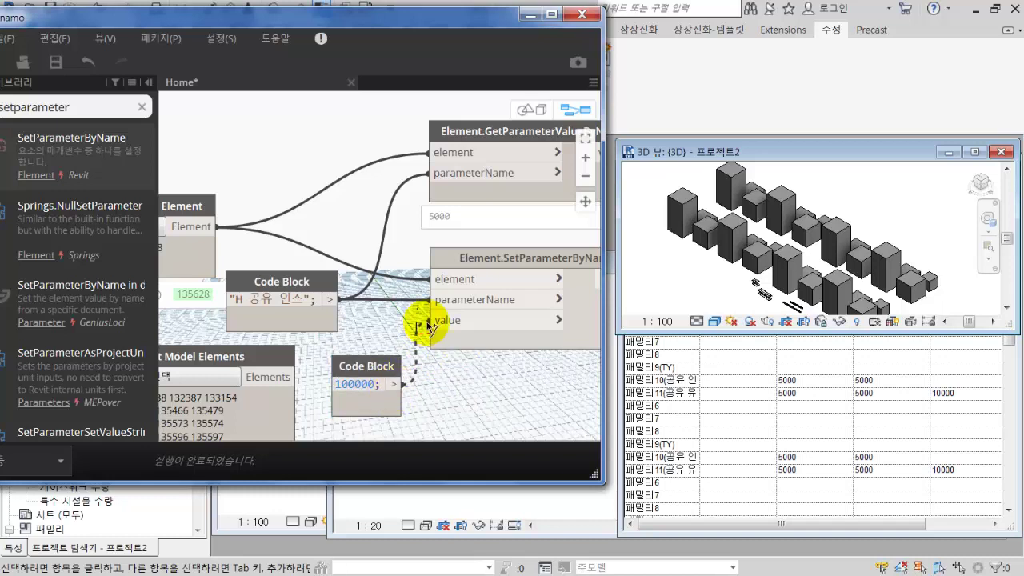
pyautogui.click(448, 320)
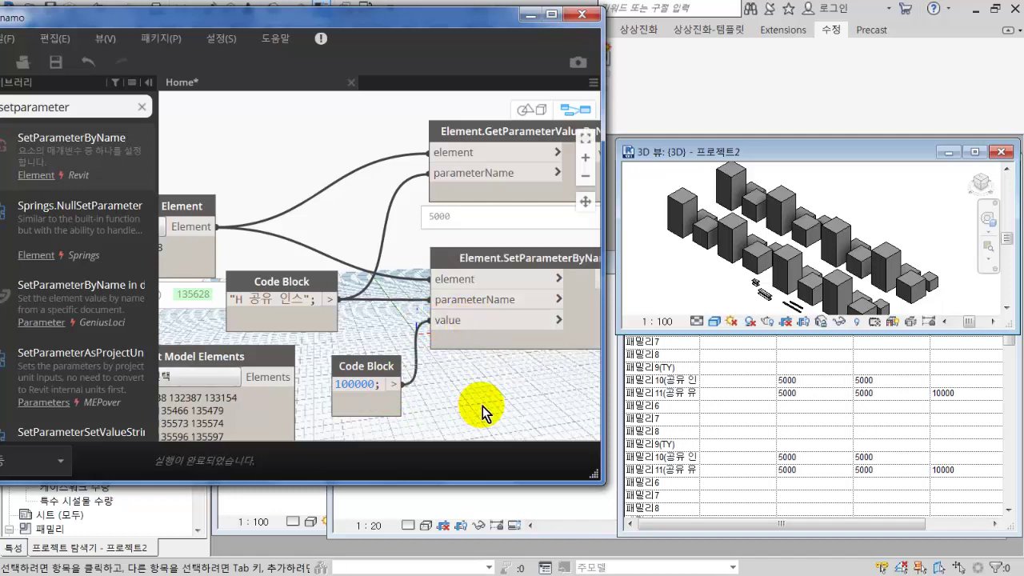
# Change the number in the Code Block feeding the value input to 100
pyautogui.moveTo(506, 390); pyautogui.dragTo(438, 391, button='middle')
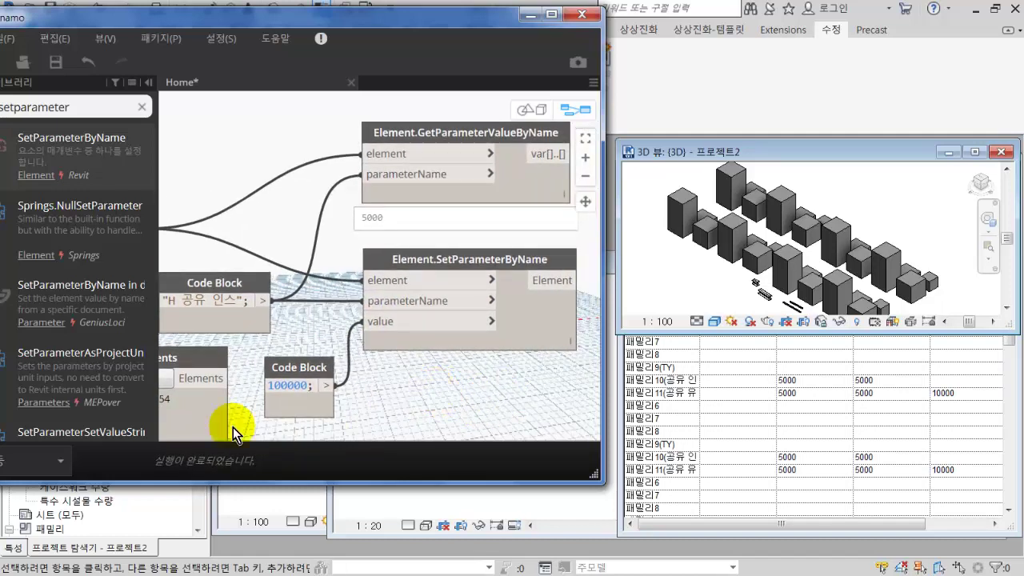
pyautogui.scroll(-3, 434, 309)
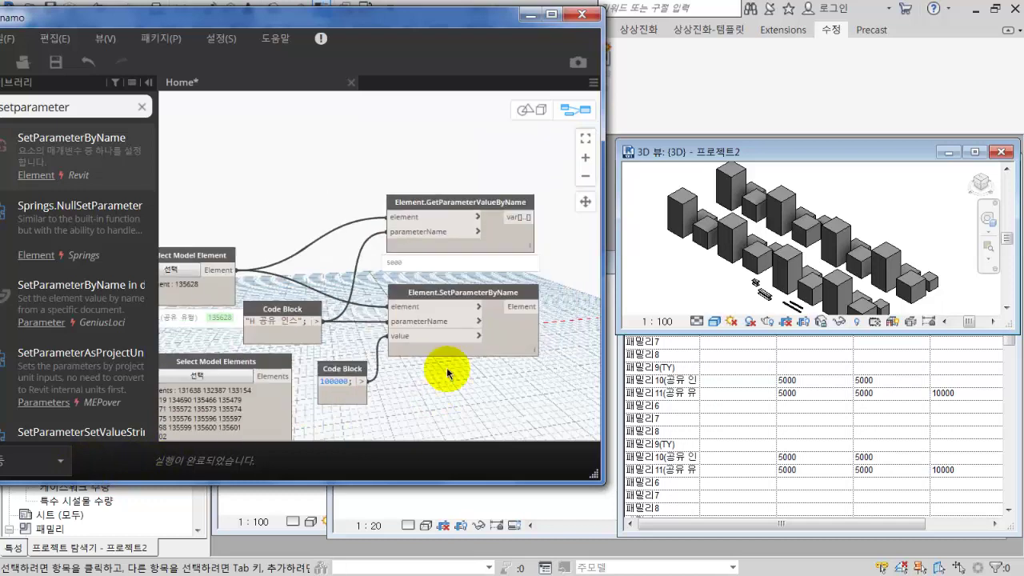
pyautogui.scroll(4, 435, 309)
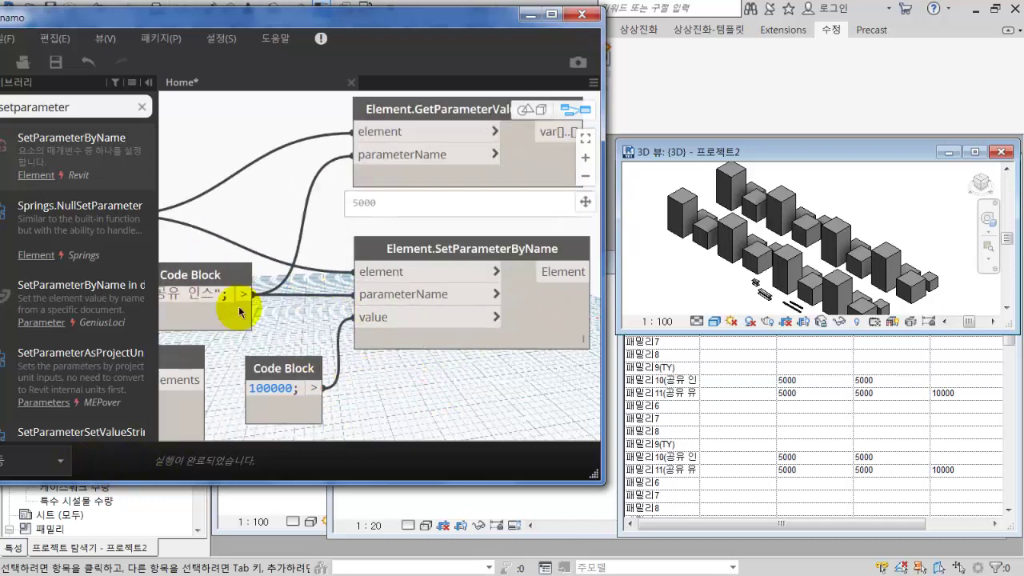
pyautogui.moveTo(256, 319); pyautogui.dragTo(353, 324, button='middle')
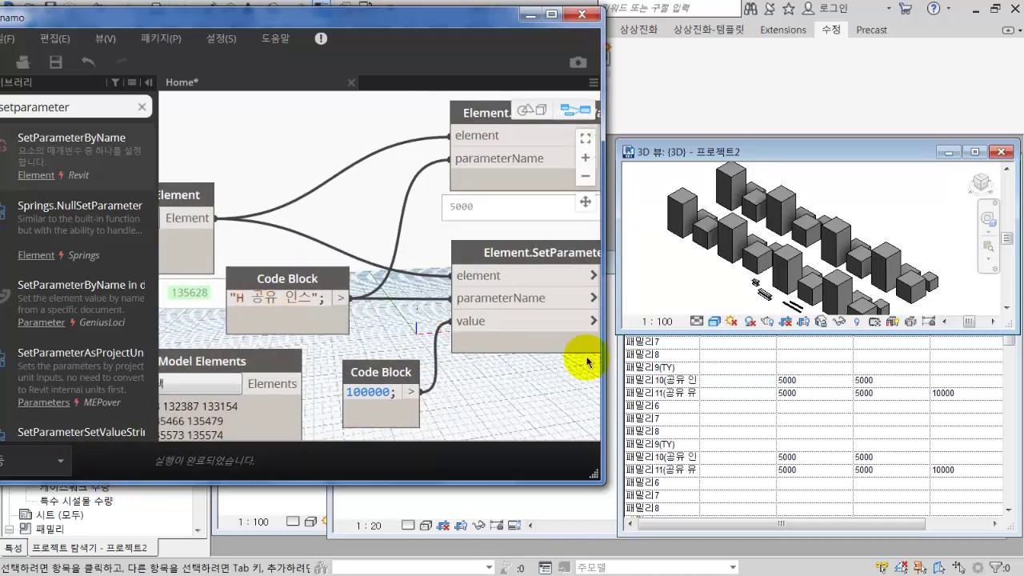
pyautogui.doubleClick(395, 392)
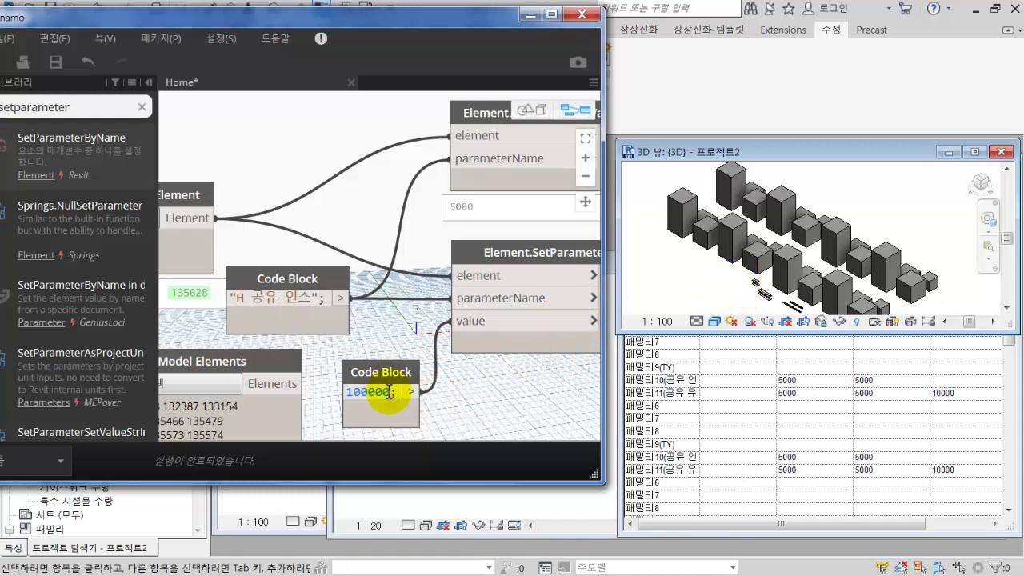
pyautogui.moveTo(395, 392); pyautogui.dragTo(341, 397)
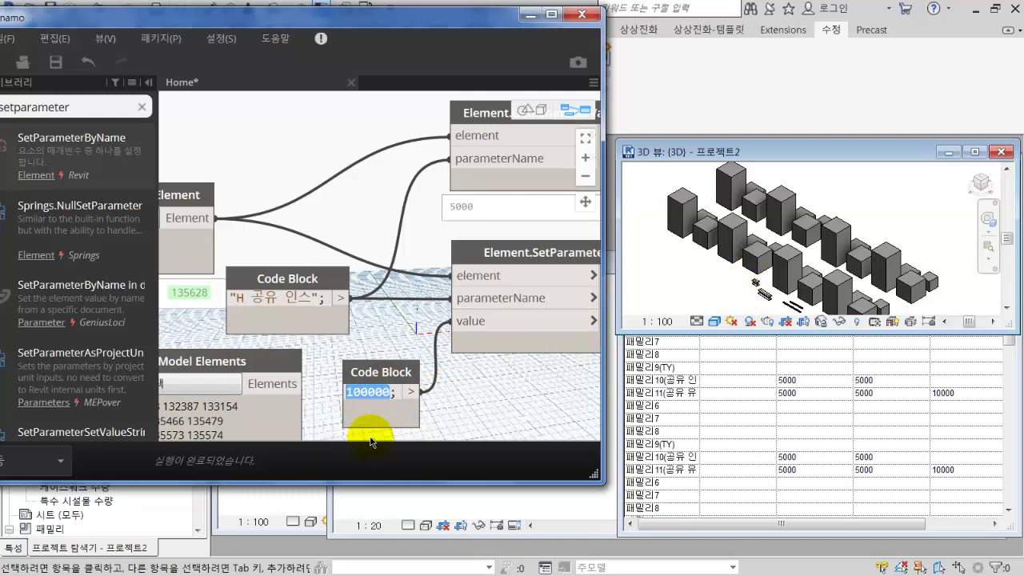
pyautogui.write('100')
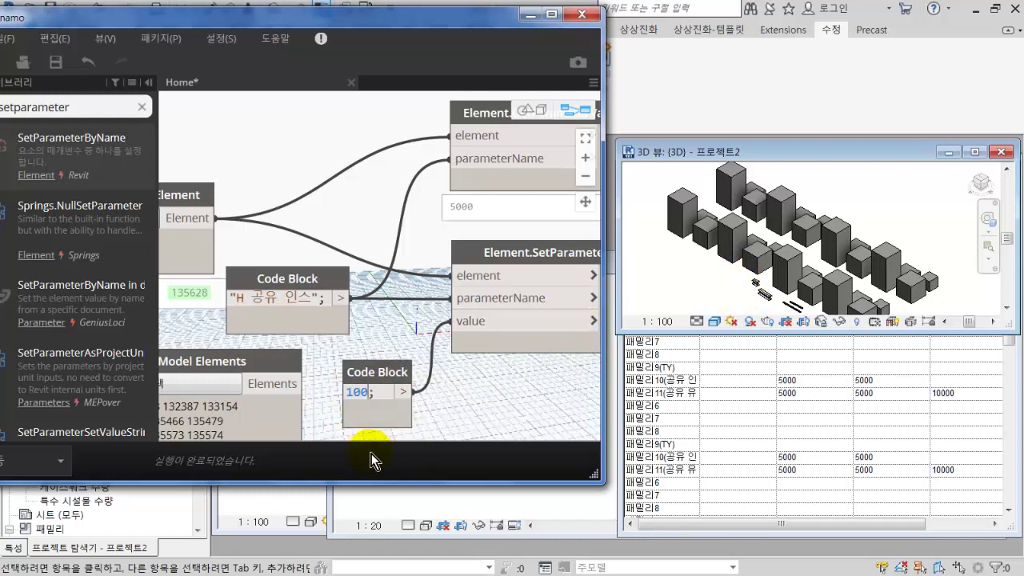
# Run the graph with the new value and keep the Element.SetParameterByName output preview displayed
pyautogui.moveTo(516, 365); pyautogui.dragTo(341, 333, button='middle')
pyautogui.moveTo(496, 304)
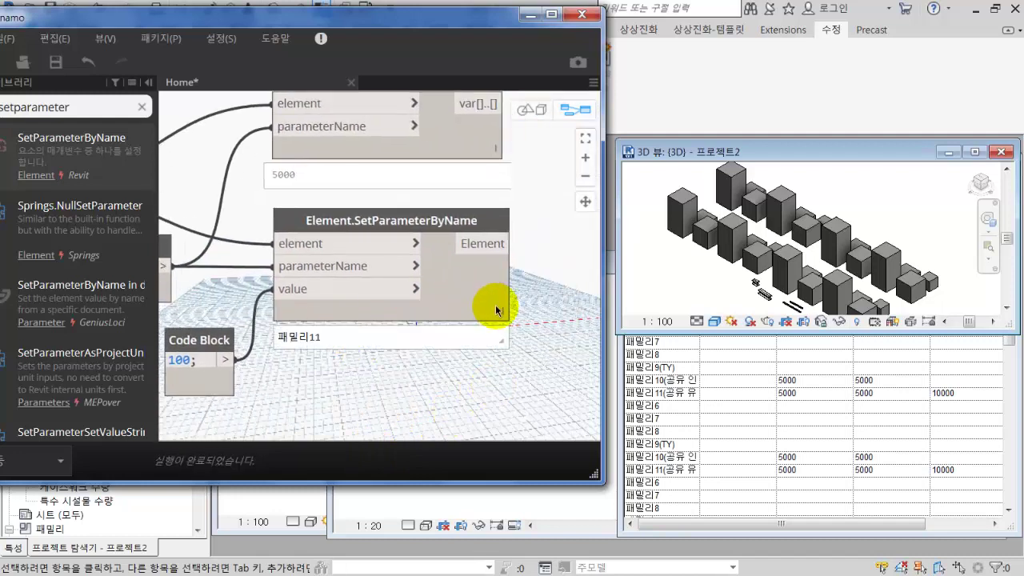
pyautogui.click(499, 338)
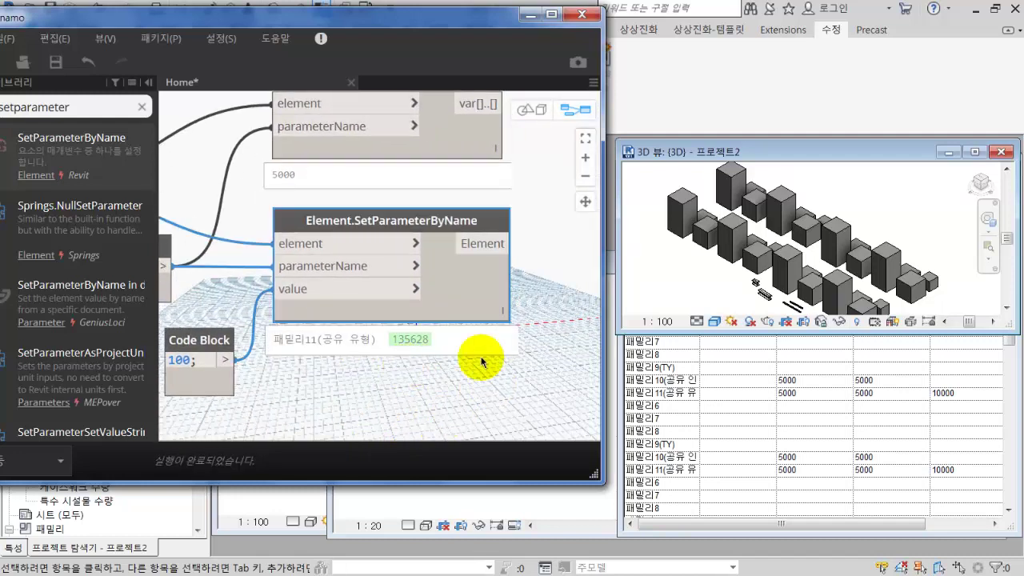
# Look through the furniture schedule for the 패밀리11(공유 유형) row and examine its "H 공유 인스" value
pyautogui.click(801, 393)
pyautogui.scroll(-5, 826, 371)
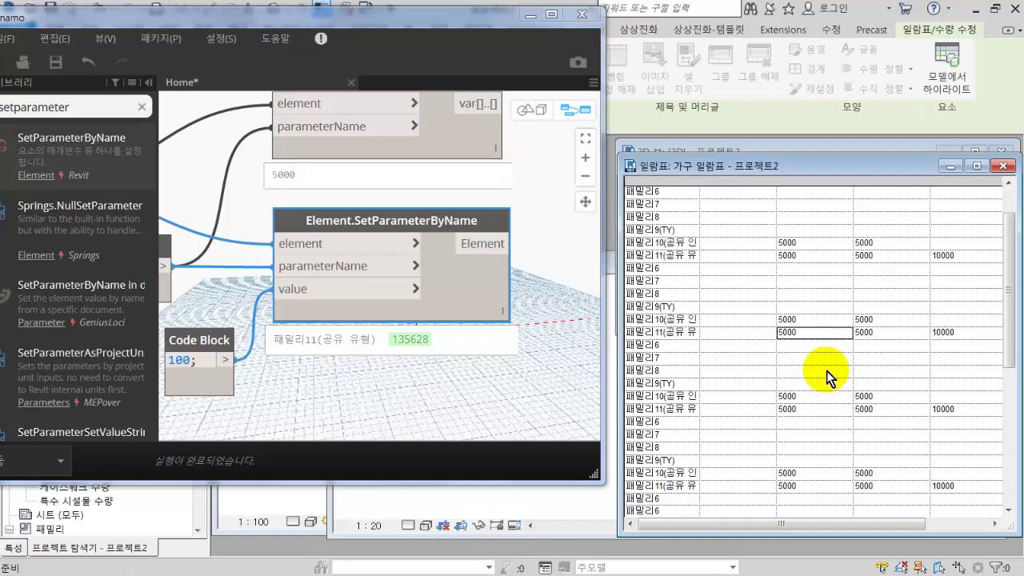
pyautogui.scroll(-3, 826, 370)
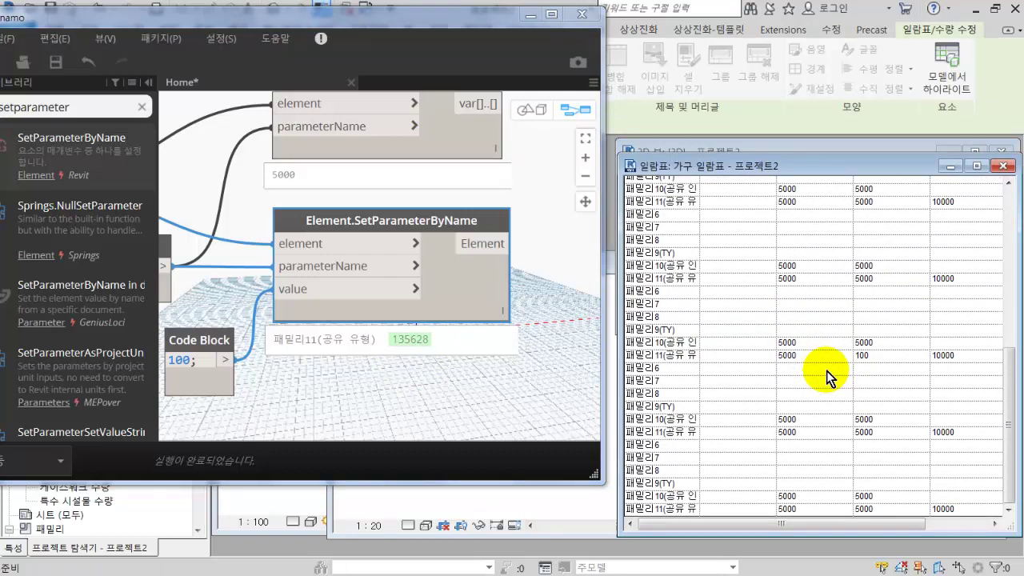
pyautogui.moveTo(898, 355); pyautogui.dragTo(815, 351)
pyautogui.click(908, 354)
pyautogui.click(901, 355)
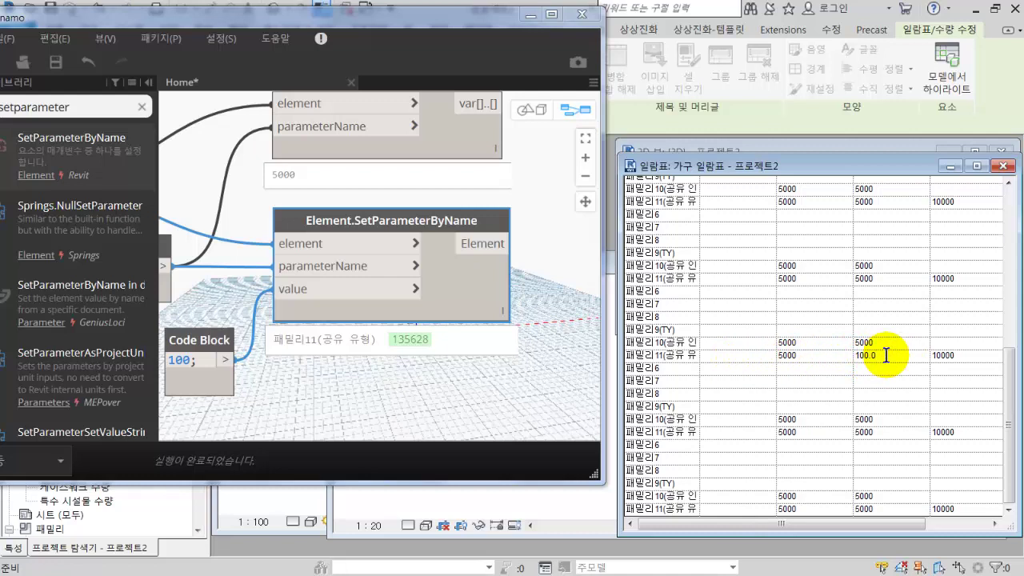
pyautogui.click(413, 376)
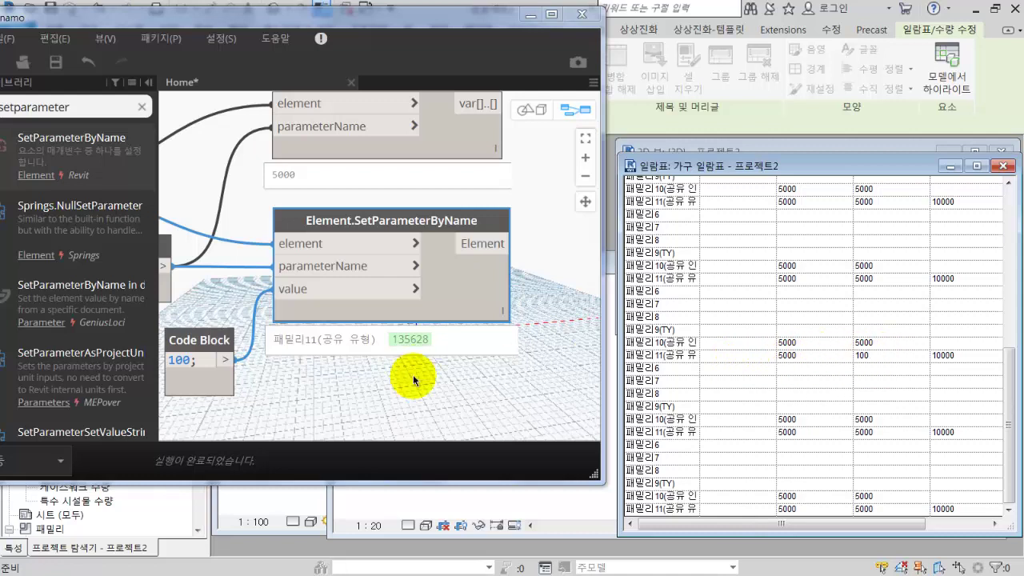
pyautogui.click(684, 358)
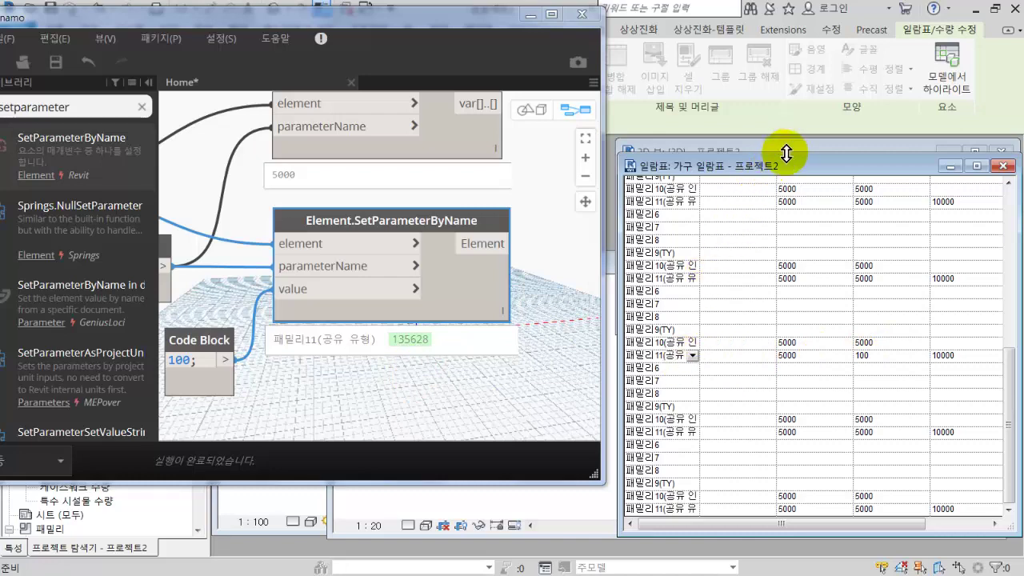
# Shrink the furniture schedule window to uncover the {3D} view and inspect the tall box at the end of the front row
pyautogui.moveTo(786, 152); pyautogui.dragTo(788, 338)
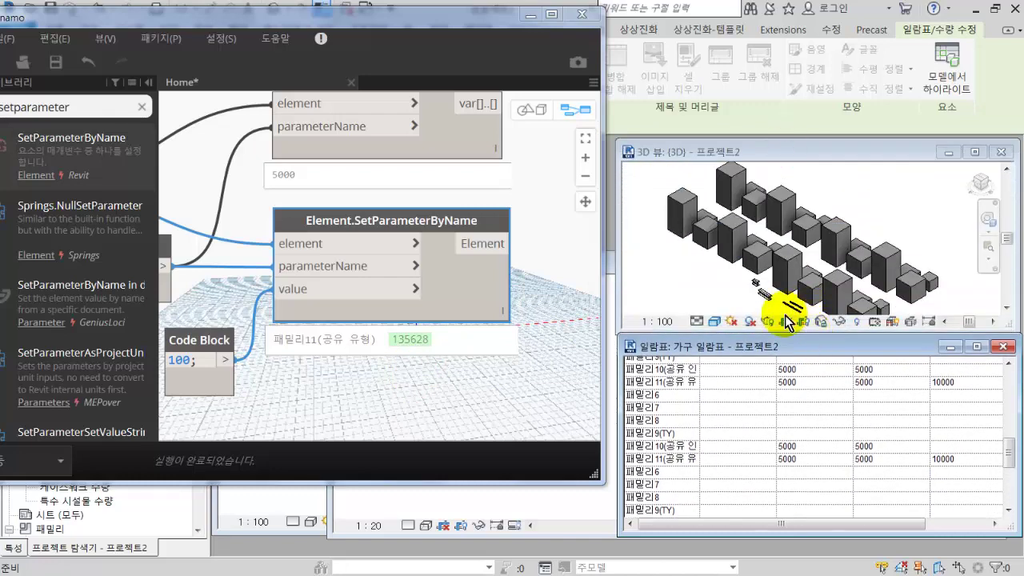
pyautogui.click(723, 458)
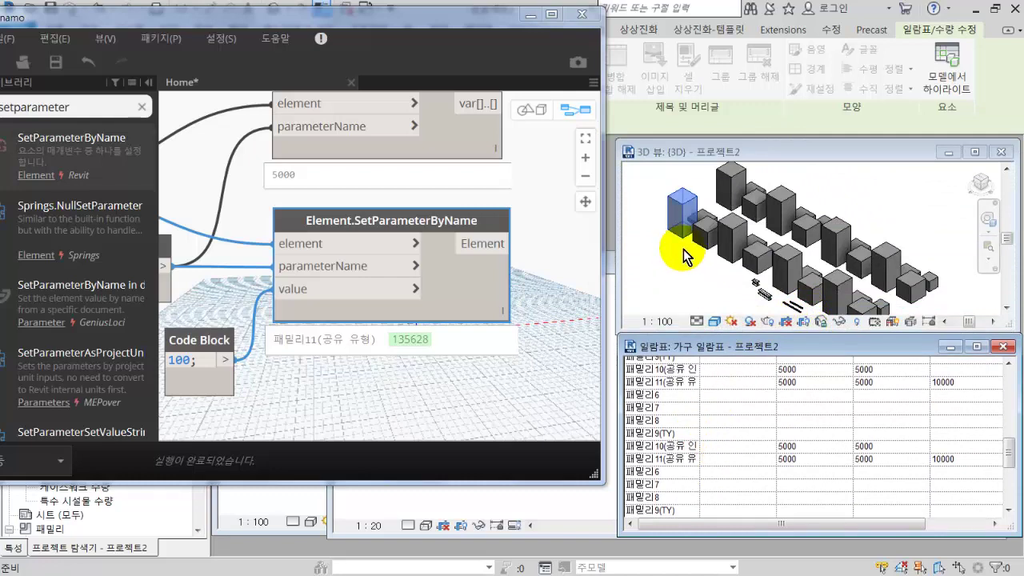
pyautogui.click(676, 220)
pyautogui.scroll(5, 692, 252)
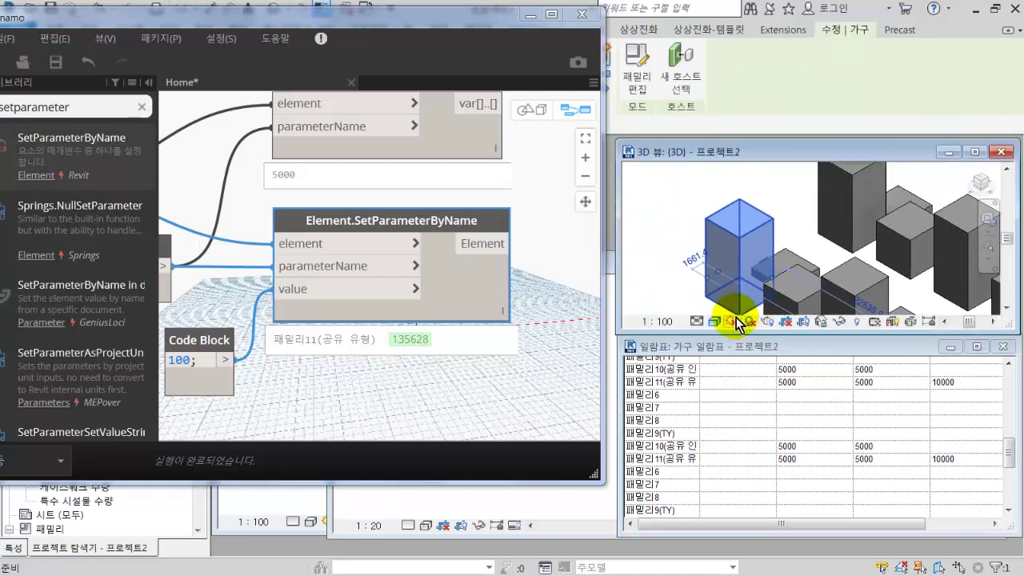
pyautogui.scroll(1, 731, 265)
pyautogui.scroll(-1, 732, 265)
pyautogui.moveTo(731, 264); pyautogui.dragTo(725, 244, button='middle')
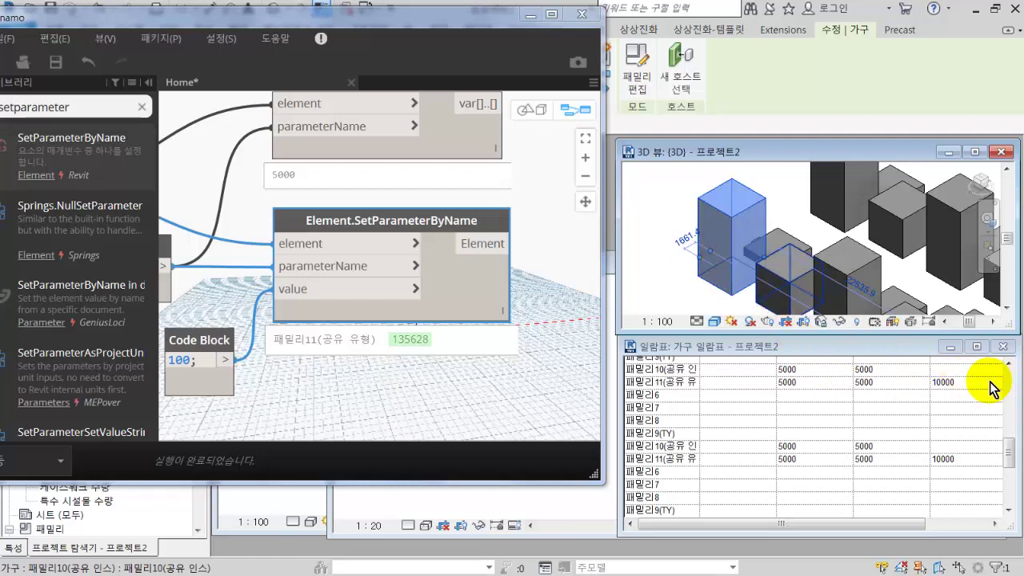
pyautogui.click(879, 336)
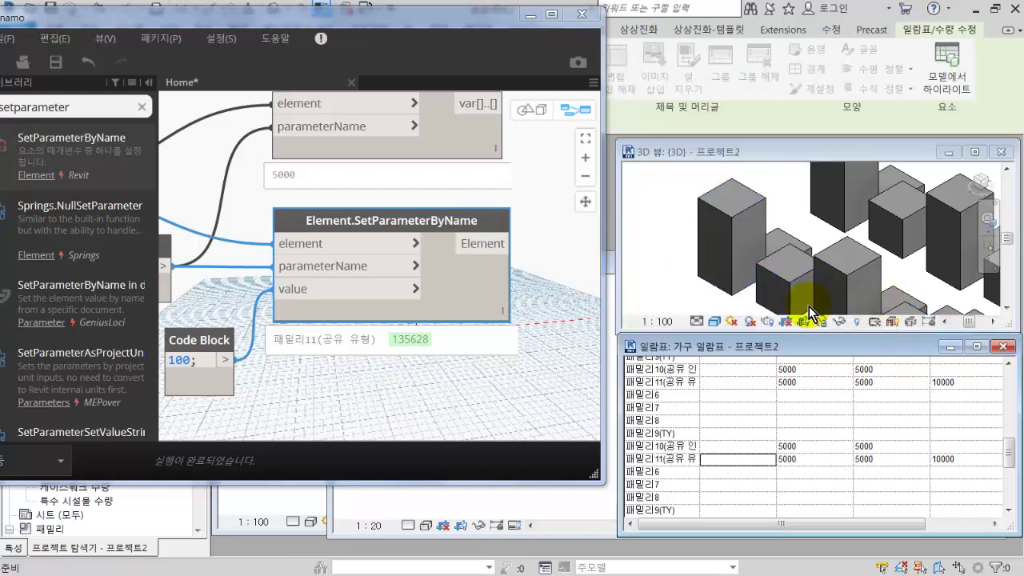
# Pick the short 패밀리10(공유 인스) cube in the front row of the {3D} view as the Select Model Element node's element
pyautogui.click(784, 277)
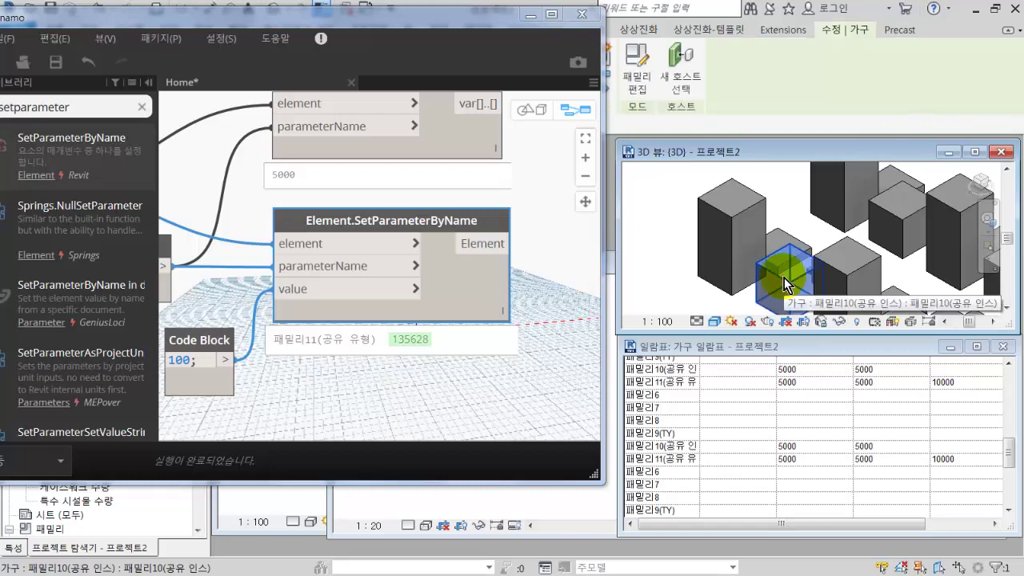
pyautogui.moveTo(239, 280); pyautogui.dragTo(498, 415, button='middle')
pyautogui.scroll(-6, 405, 349)
pyautogui.click(283, 320)
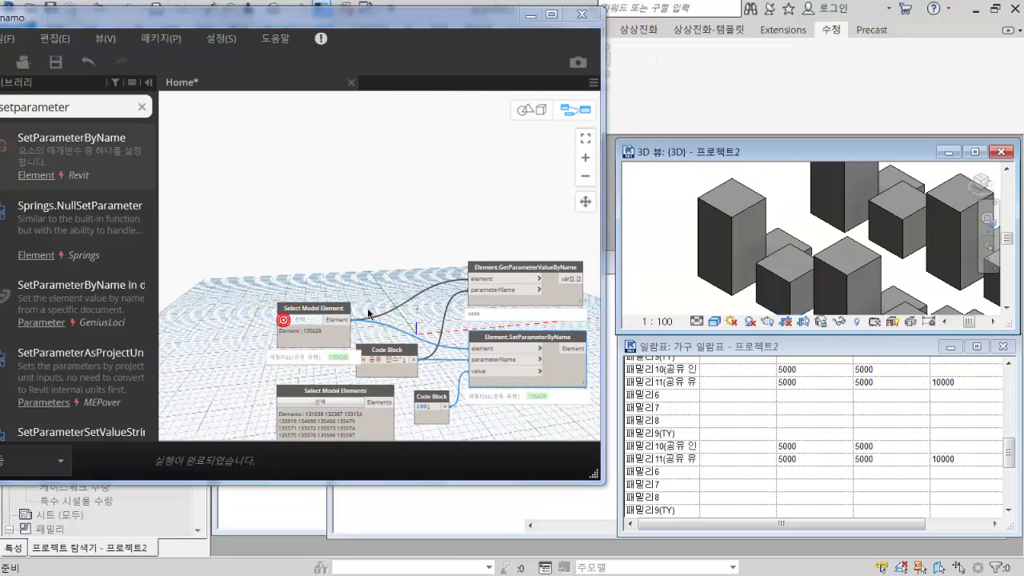
pyautogui.click(774, 281)
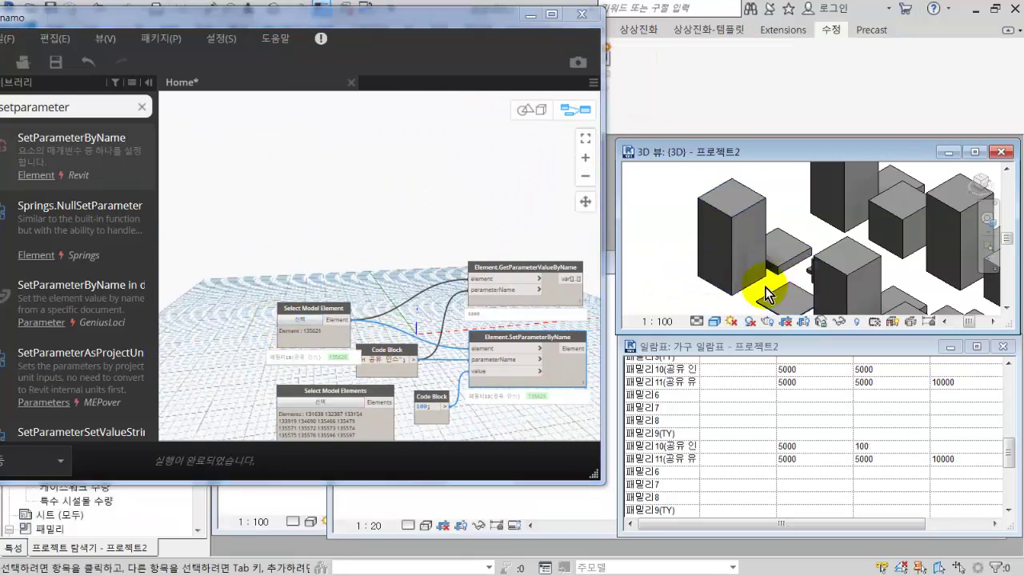
# Change the Select Model Element node's element to the next 패밀리10(공유 인스) cube along the front row of the {3D} view
pyautogui.moveTo(776, 290); pyautogui.dragTo(700, 244, button='middle')
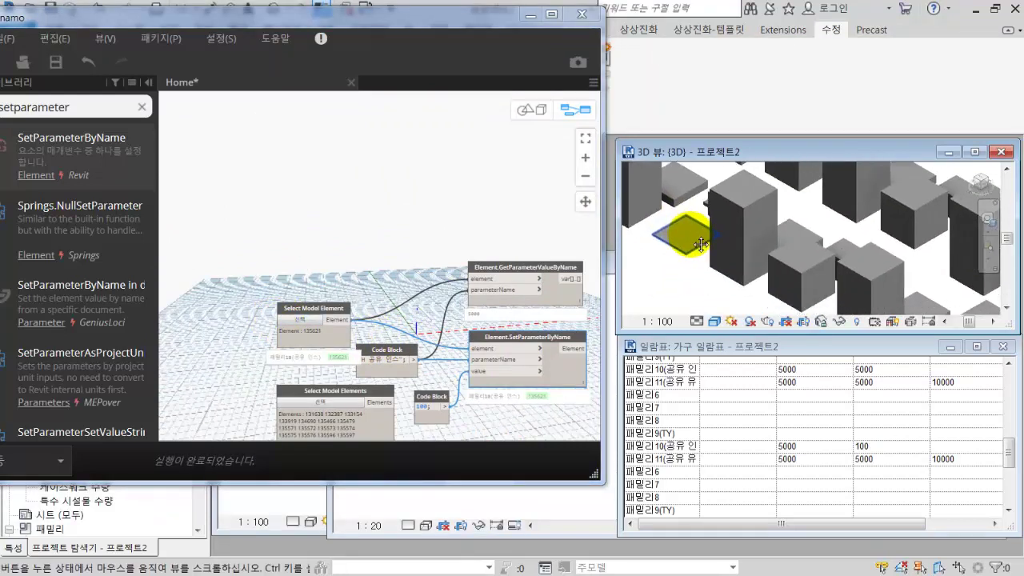
pyautogui.click(300, 320)
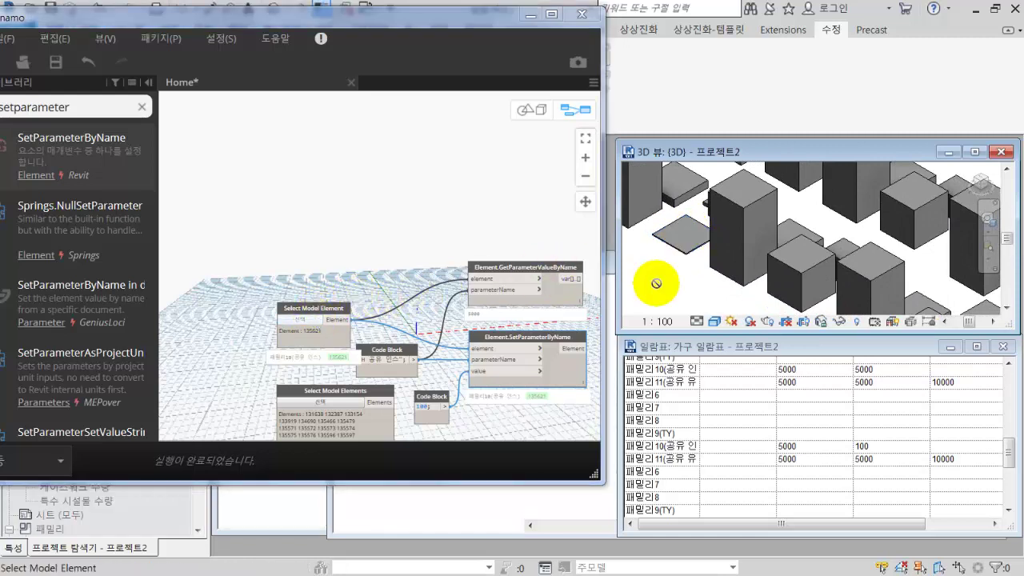
pyautogui.click(807, 288)
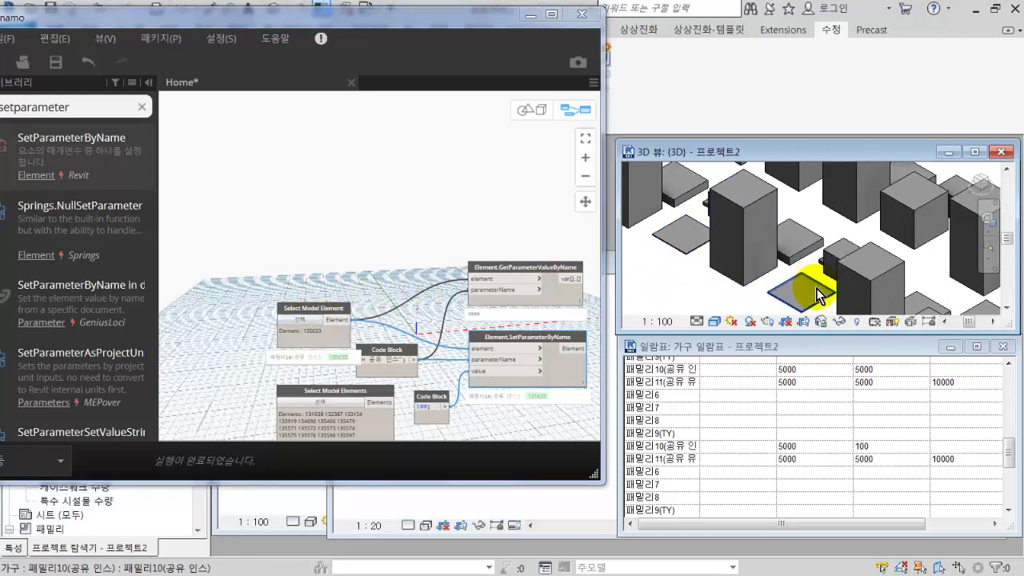
# Set the number in the Code Block feeding the value input of Element.SetParameterByName to 10000
pyautogui.scroll(5, 416, 405)
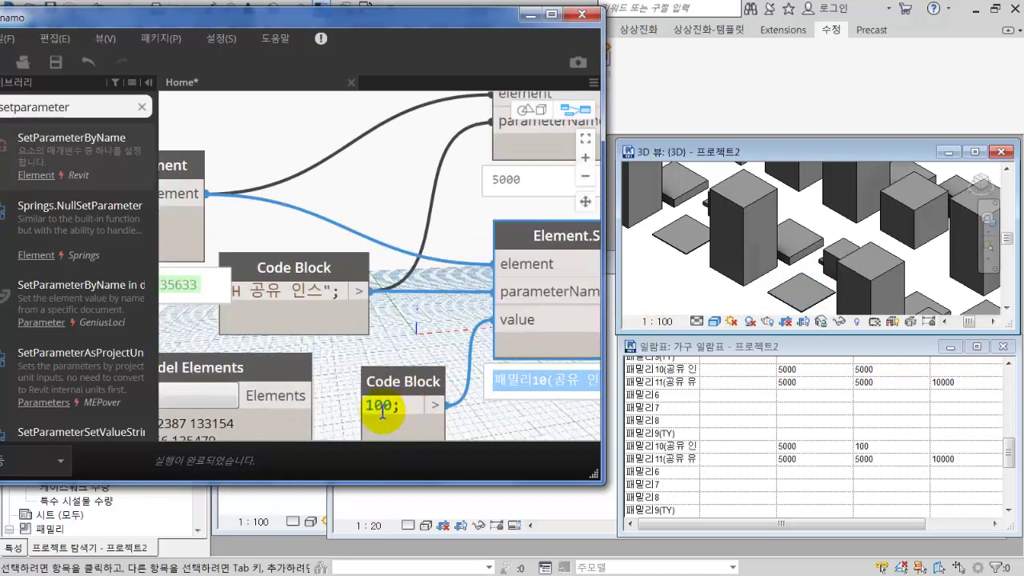
pyautogui.doubleClick(382, 408)
pyautogui.write('00')
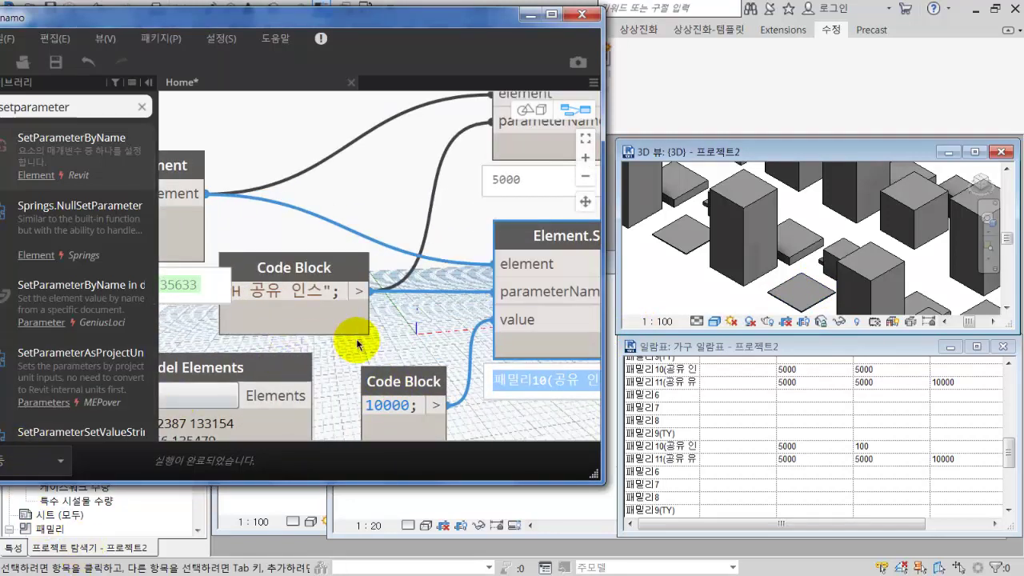
pyautogui.click(383, 340)
# Raise the value Code Block's number to 100000 and inspect the selected box's height in the {3D} view
pyautogui.click(382, 408)
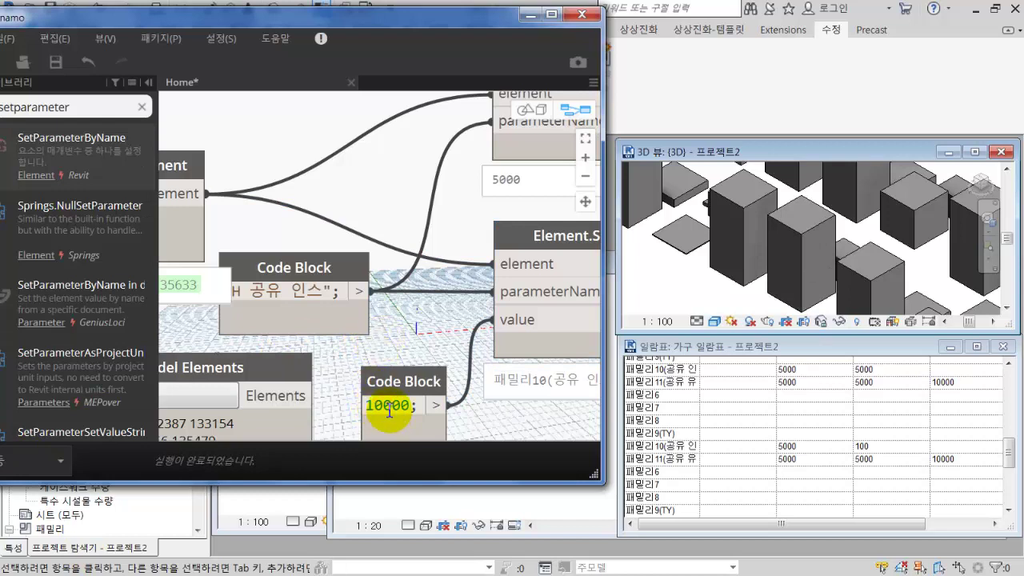
pyautogui.doubleClick(372, 408)
pyautogui.write('0')
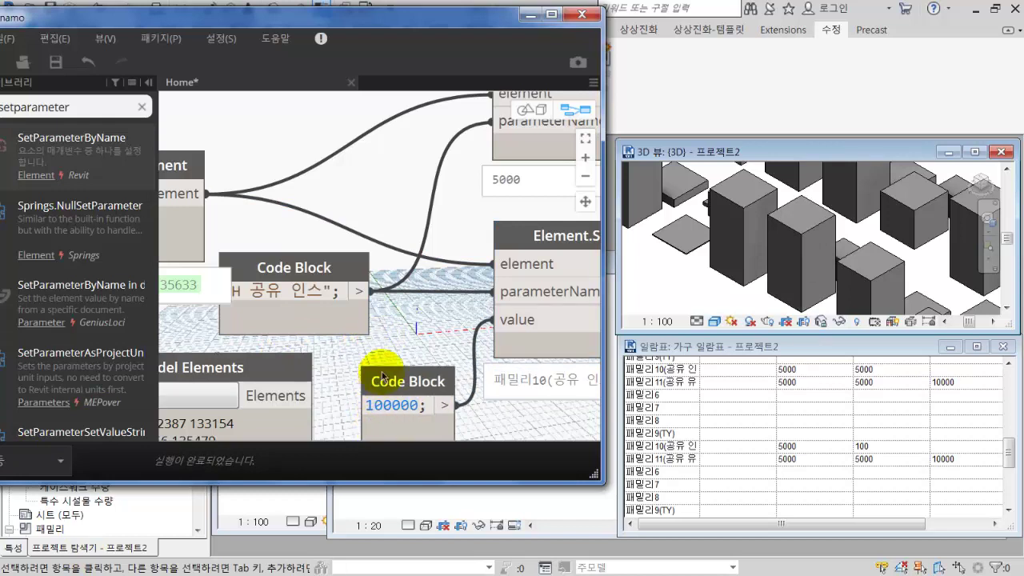
pyautogui.click(412, 324)
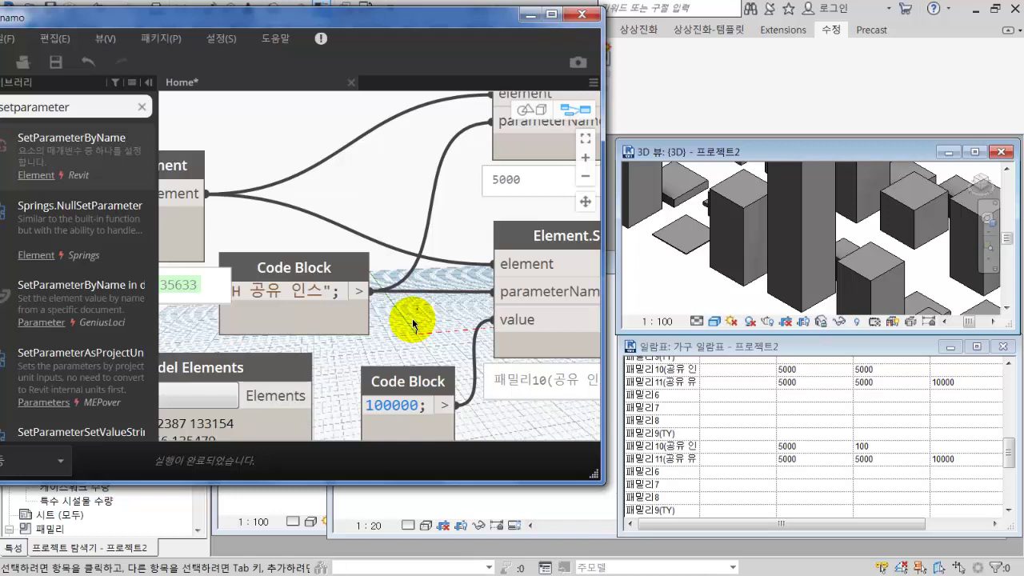
pyautogui.scroll(-6, 743, 236)
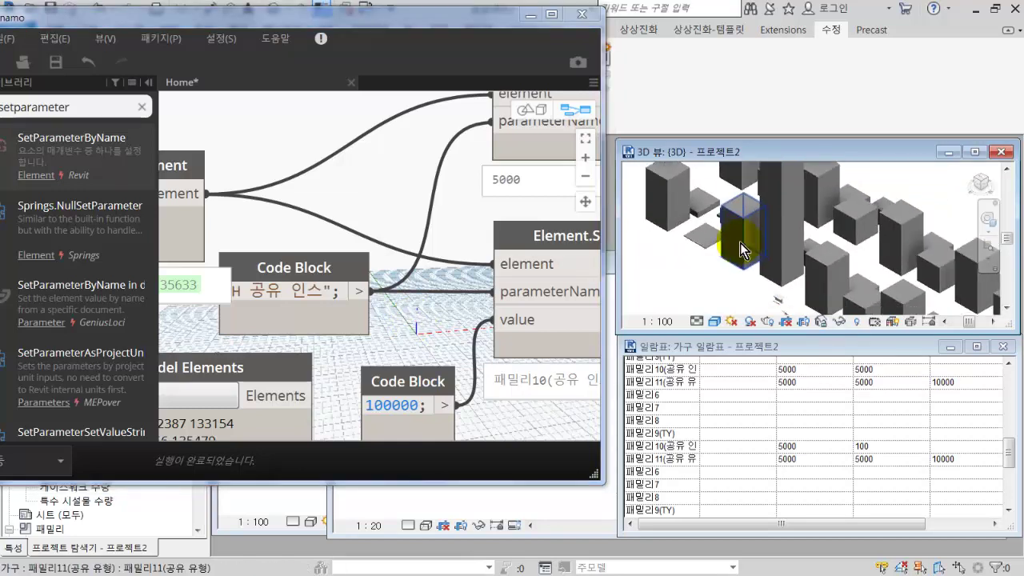
pyautogui.moveTo(774, 244); pyautogui.dragTo(775, 248, button='middle')
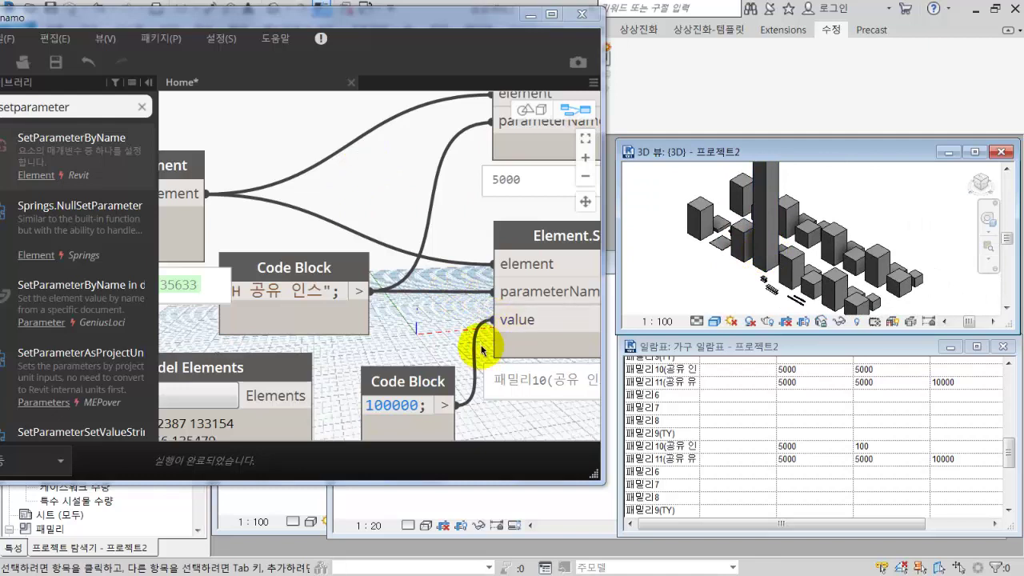
# Select all instances of the very tall 패밀리10(공유 인스) box's type visible in the {3D} view
pyautogui.click(760, 260)
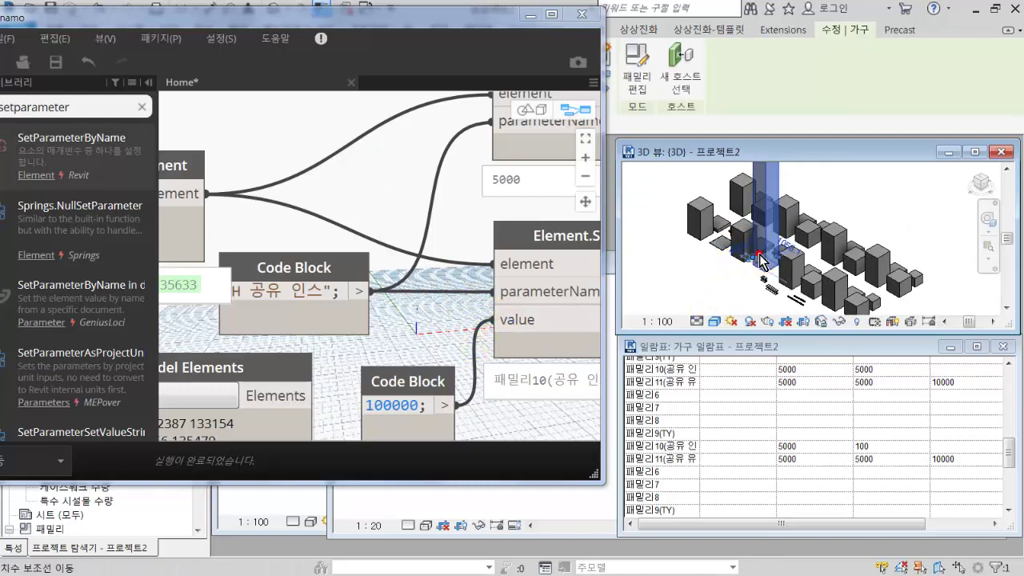
pyautogui.rightClick(760, 232)
pyautogui.moveTo(851, 415)
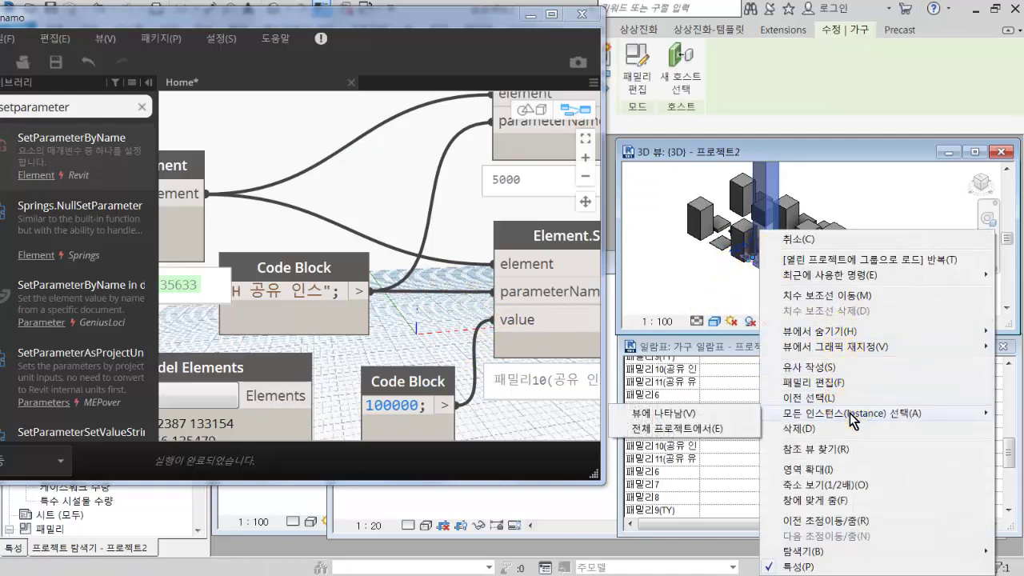
pyautogui.click(713, 418)
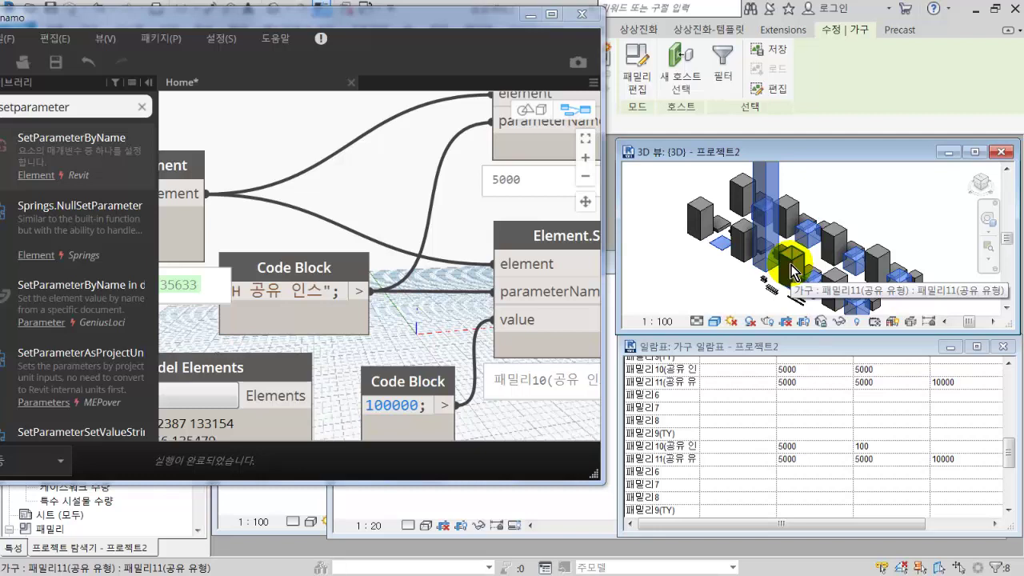
# Select all visible 패밀리11(공유 유형) instances and hide these elements in the {3D} view
pyautogui.click(793, 271)
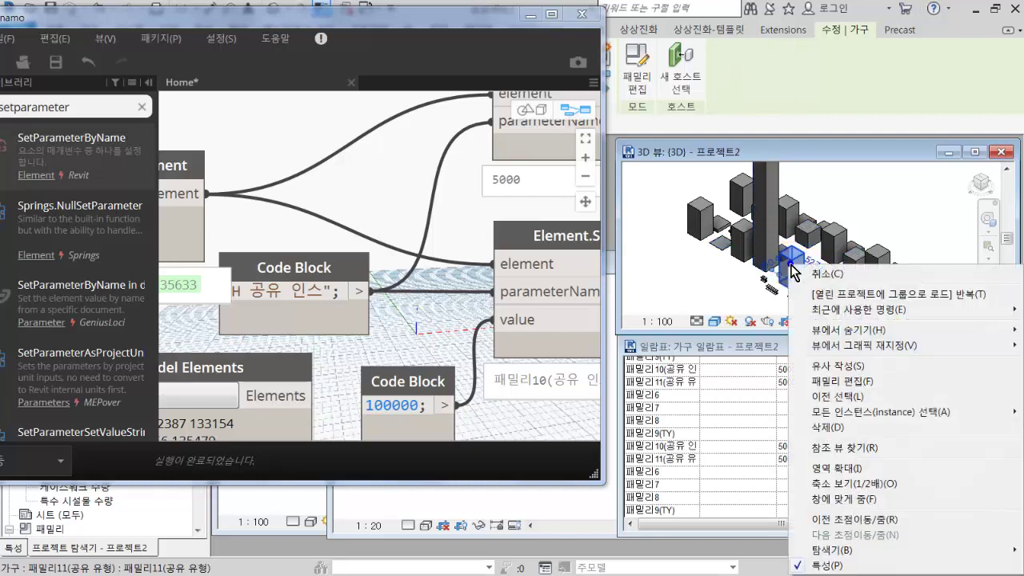
pyautogui.rightClick(791, 267)
pyautogui.moveTo(858, 418)
pyautogui.click(744, 412)
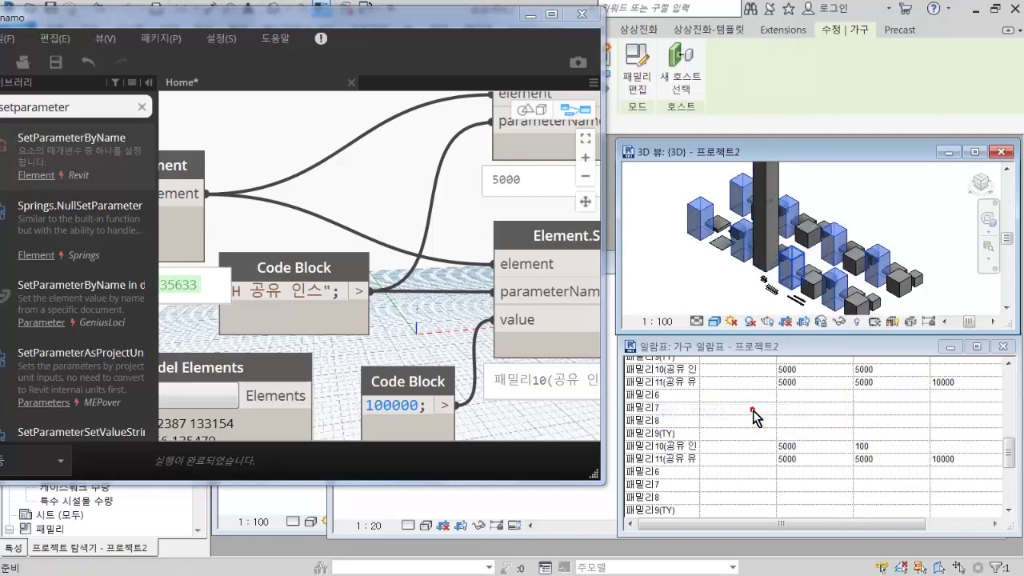
pyautogui.rightClick(710, 220)
pyautogui.moveTo(777, 296)
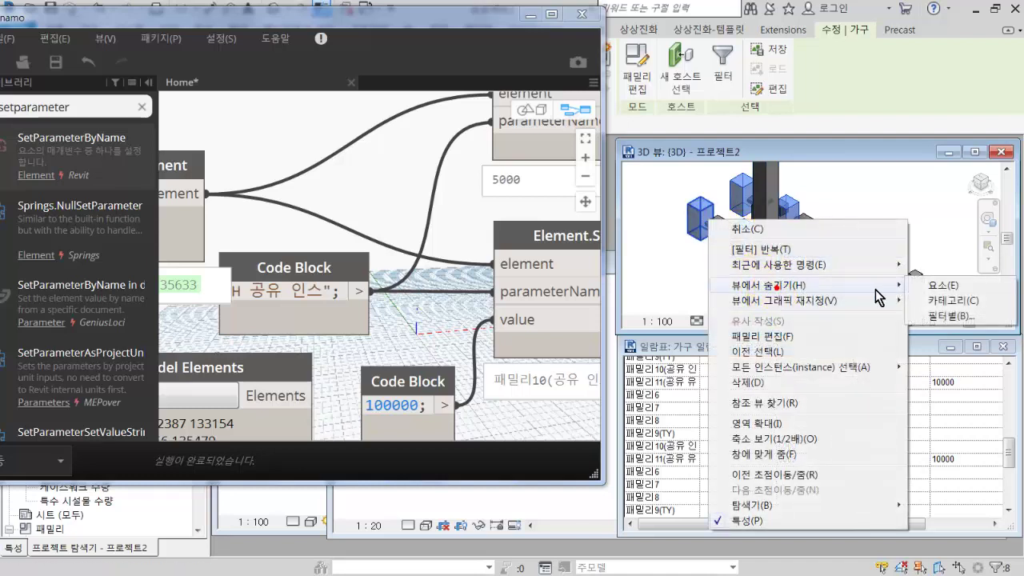
pyautogui.click(937, 284)
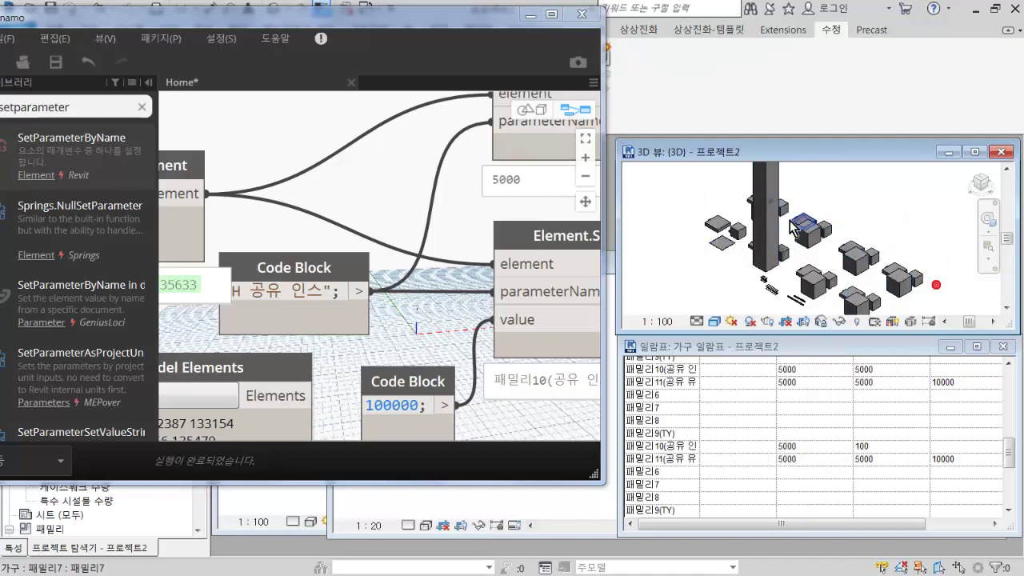
# Select all visible 패밀리7 instances and hide these elements in the {3D} view
pyautogui.click(726, 219)
pyautogui.rightClick(726, 219)
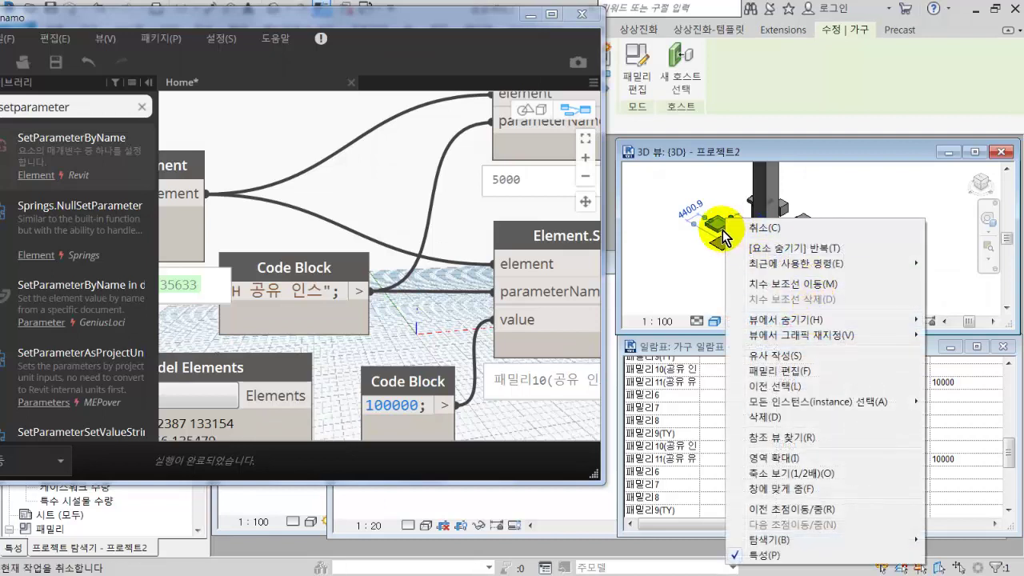
pyautogui.click(718, 232)
pyautogui.rightClick(717, 227)
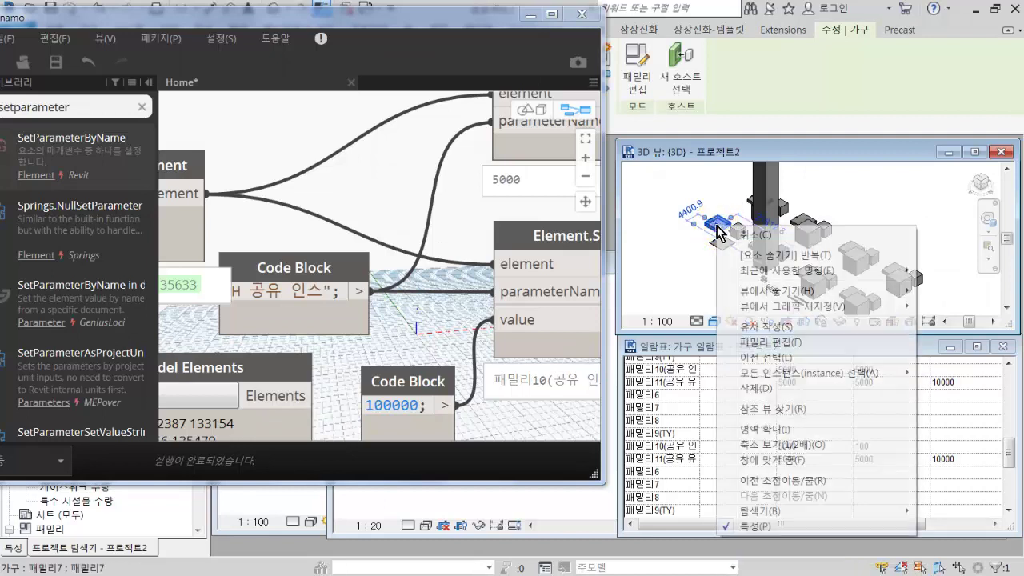
pyautogui.moveTo(798, 372)
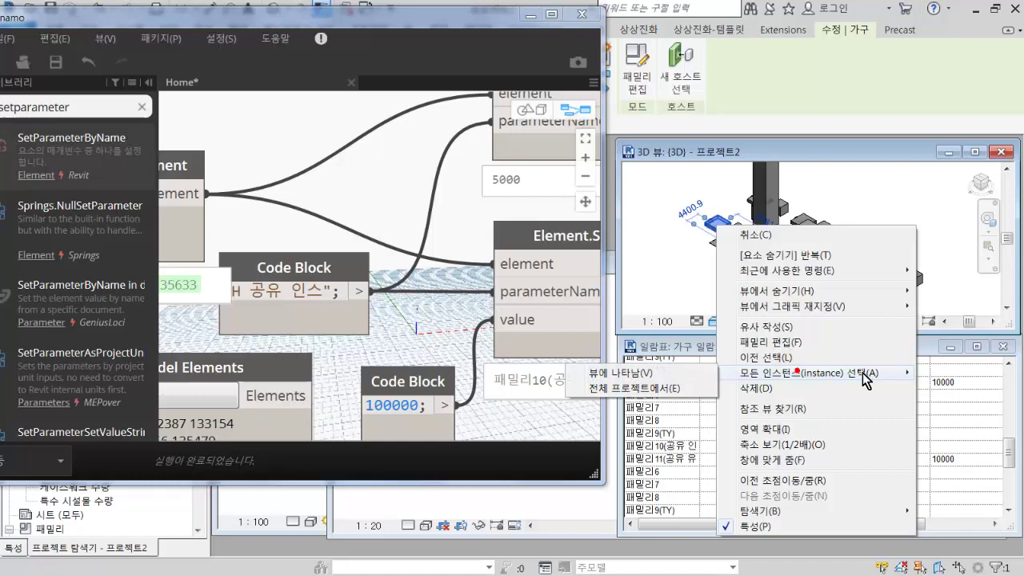
pyautogui.click(688, 377)
pyautogui.rightClick(716, 224)
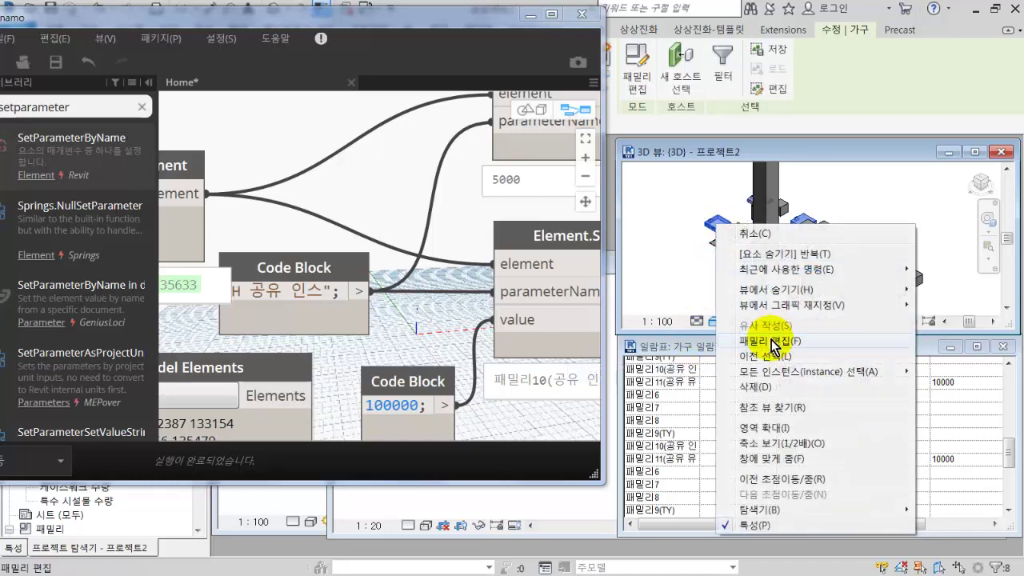
pyautogui.moveTo(910, 293)
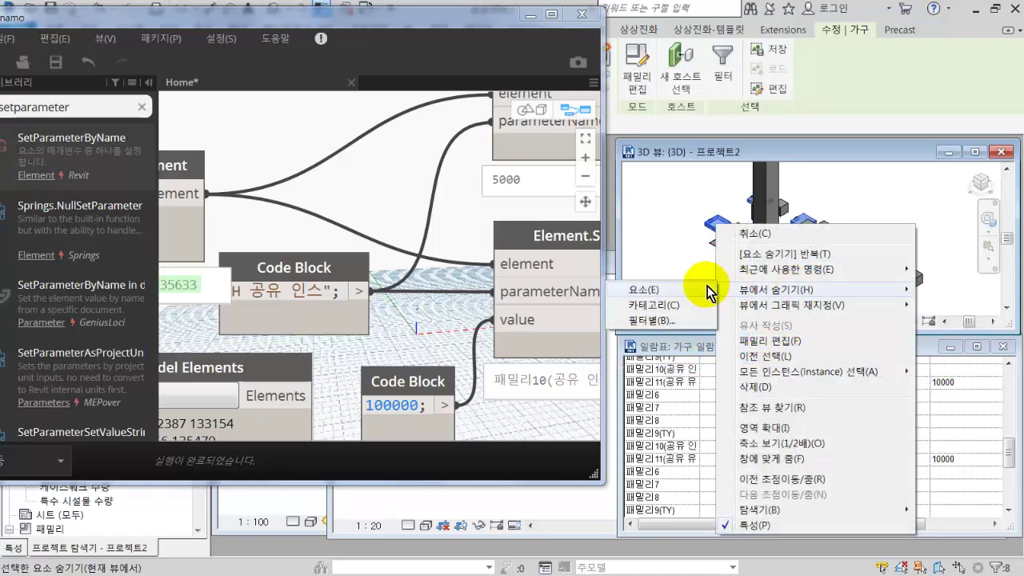
pyautogui.click(711, 290)
# Select all visible 패밀리9(TY) instances and hide these elements in the {3D} view
pyautogui.click(736, 230)
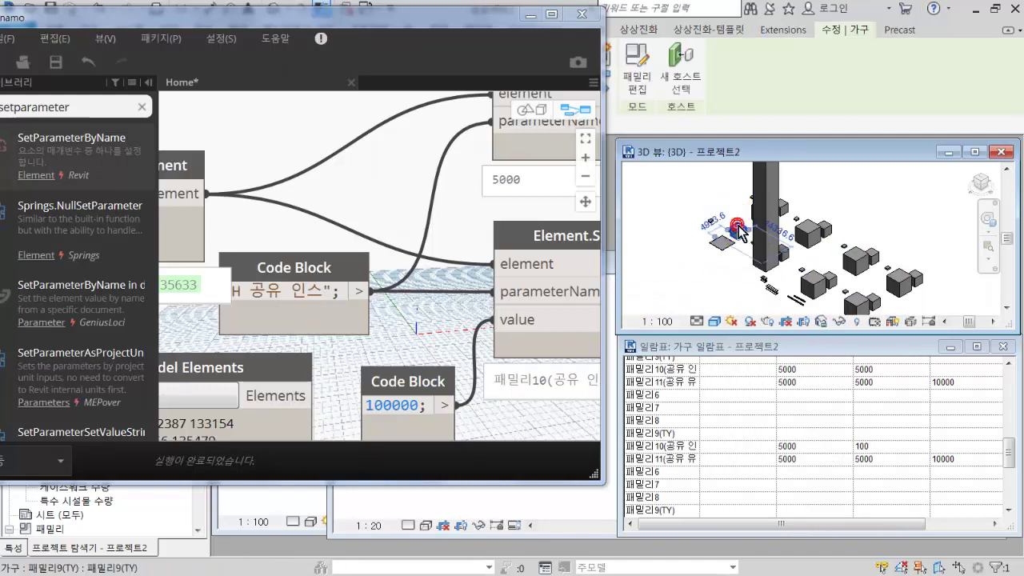
pyautogui.rightClick(736, 228)
pyautogui.moveTo(832, 291)
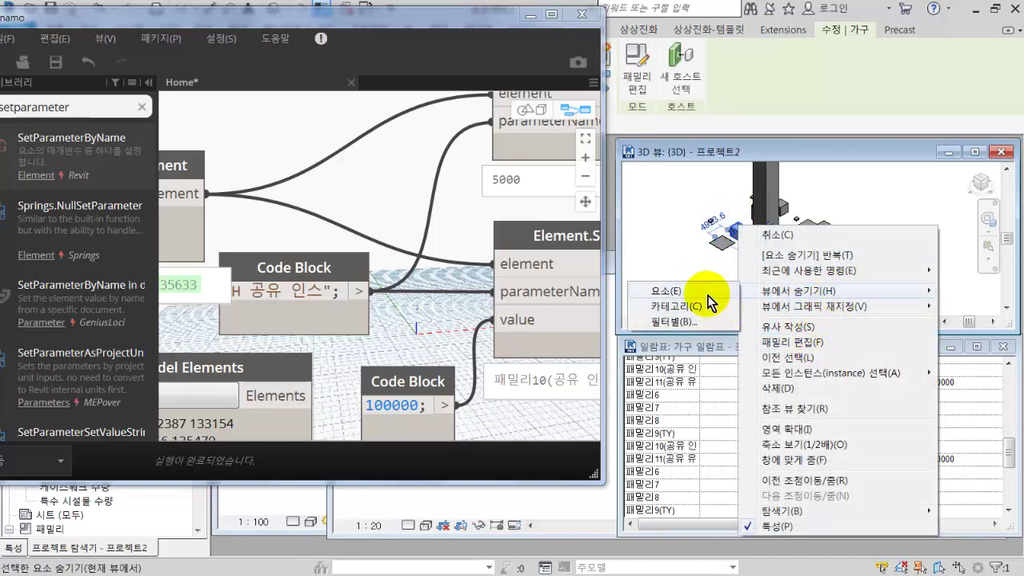
pyautogui.click(684, 356)
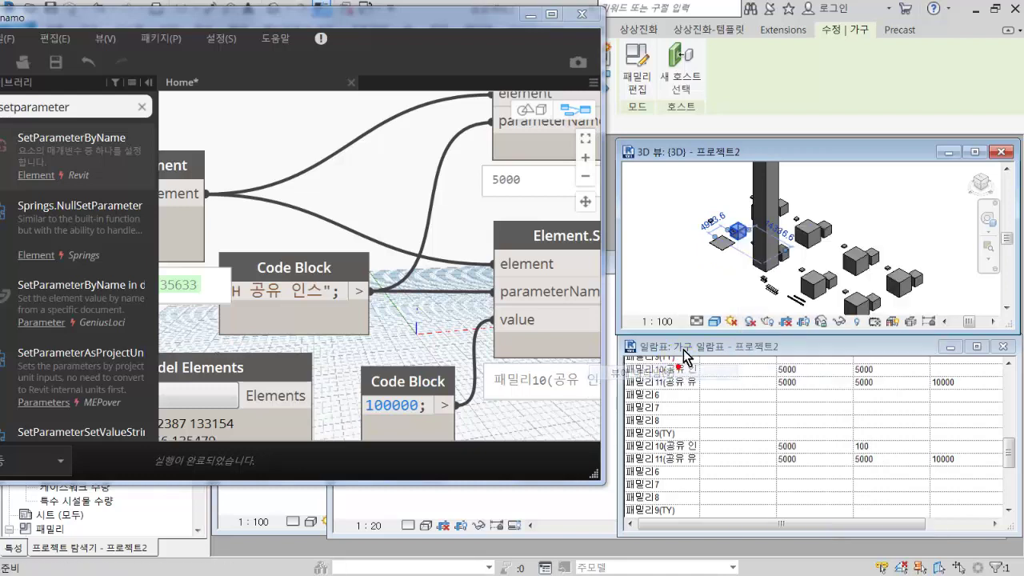
pyautogui.rightClick(734, 229)
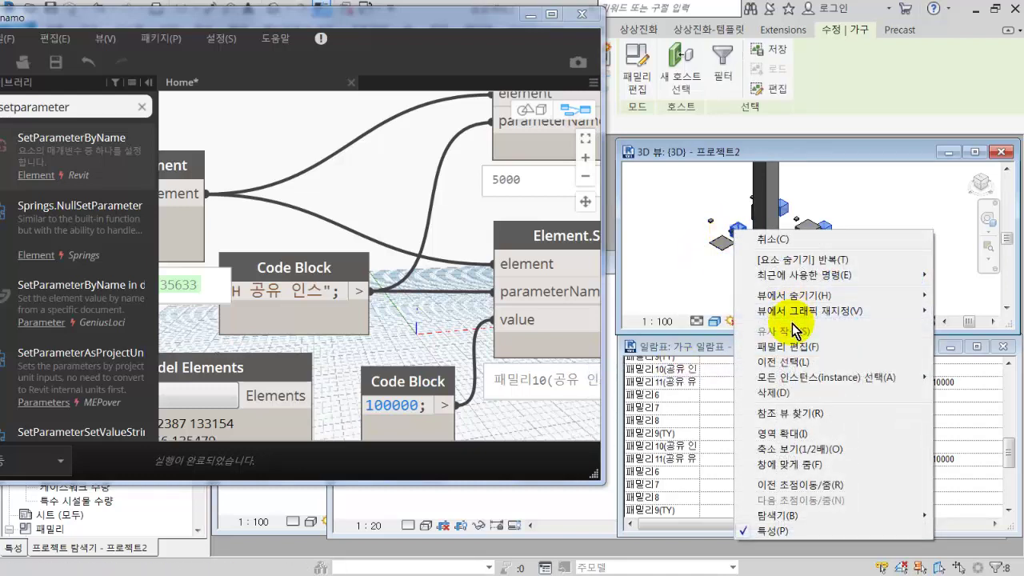
pyautogui.moveTo(815, 298)
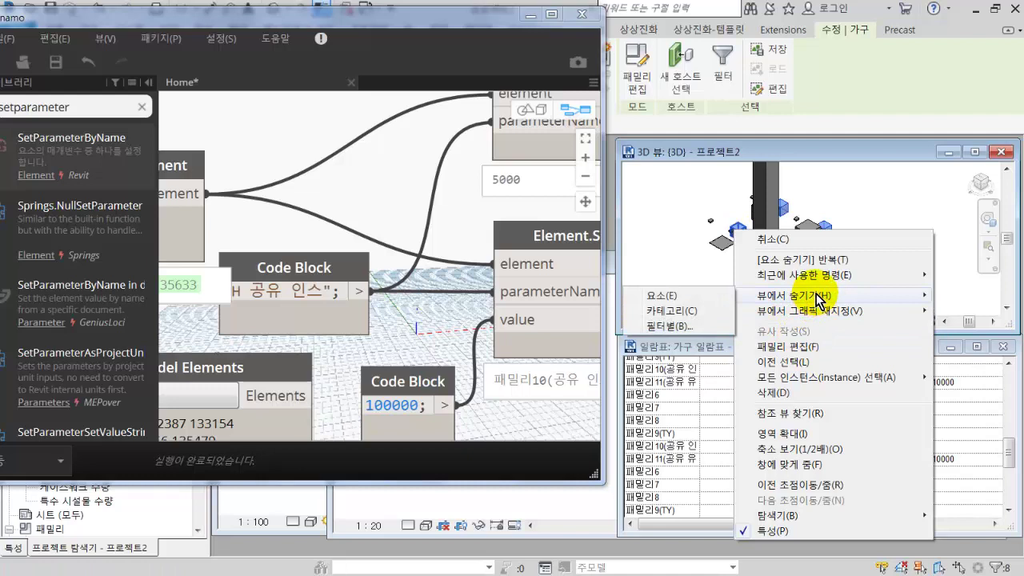
pyautogui.press('Escape')
pyautogui.press('Escape')
pyautogui.press('Escape')
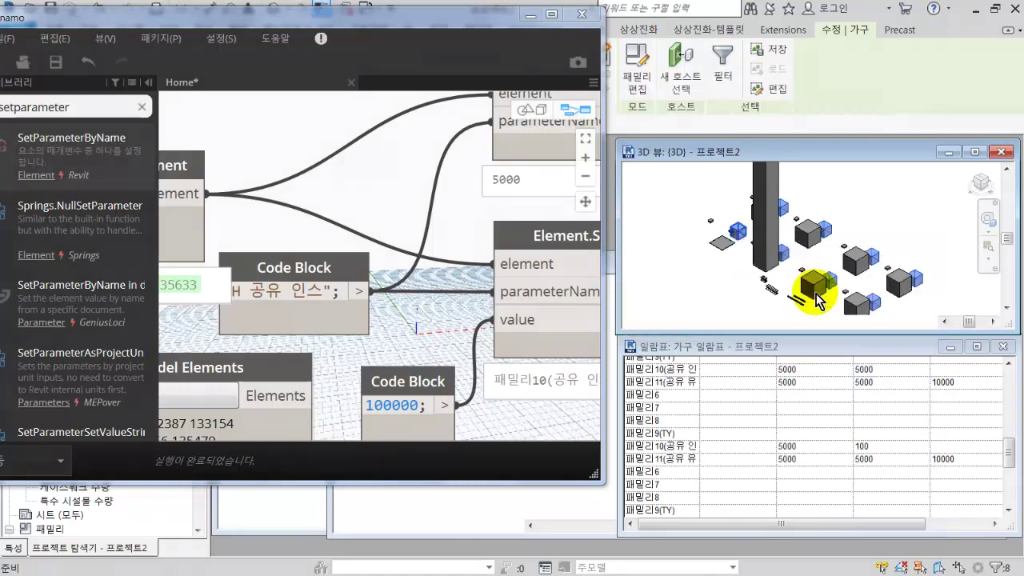
# Select all visible instances of the tiny box between the flat plate and the very tall box in the {3D} view
pyautogui.click(798, 233)
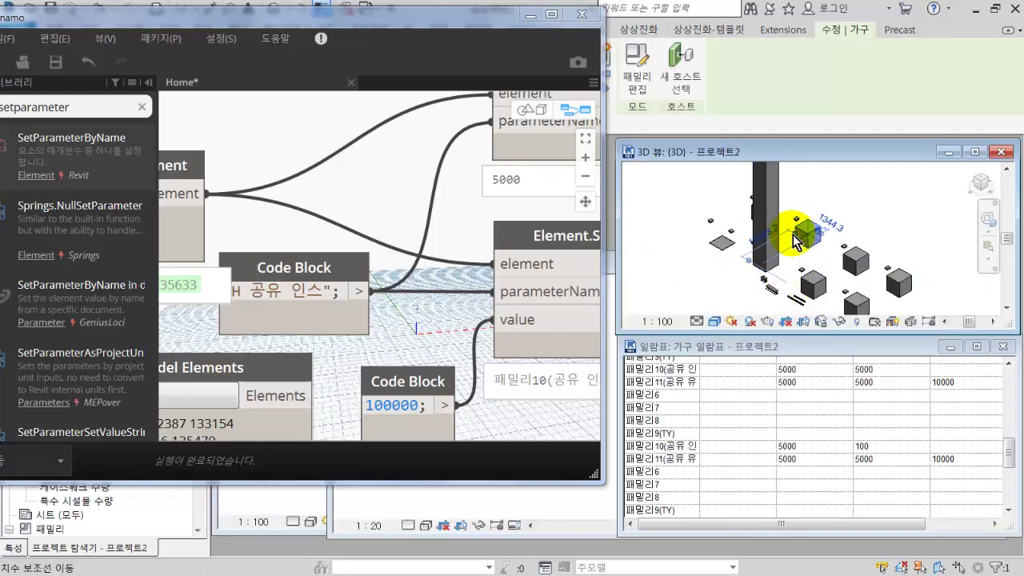
pyautogui.scroll(2, 744, 224)
pyautogui.click(722, 240)
pyautogui.rightClick(720, 240)
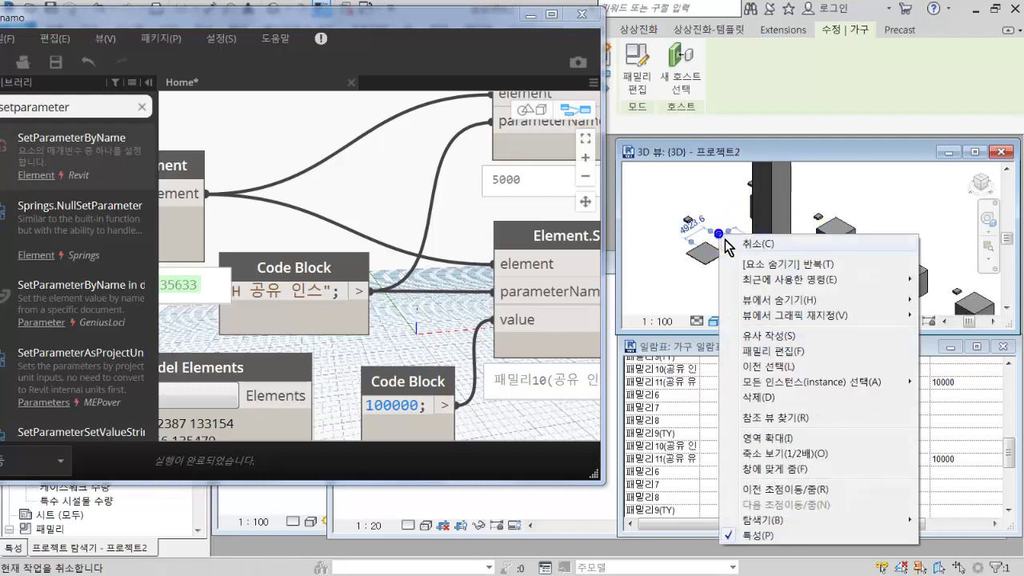
pyautogui.moveTo(752, 381)
pyautogui.click(684, 381)
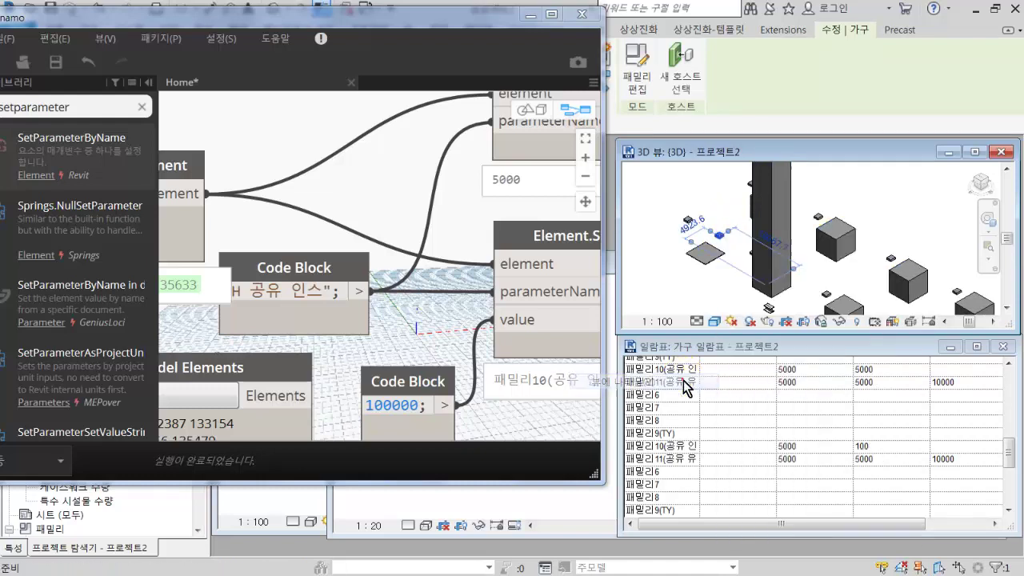
# Select all visible 패밀리6 instances, the tiny boxes beside the flat plate, and hide these elements in the {3D} view
pyautogui.click(685, 217)
pyautogui.rightClick(688, 220)
pyautogui.moveTo(764, 410)
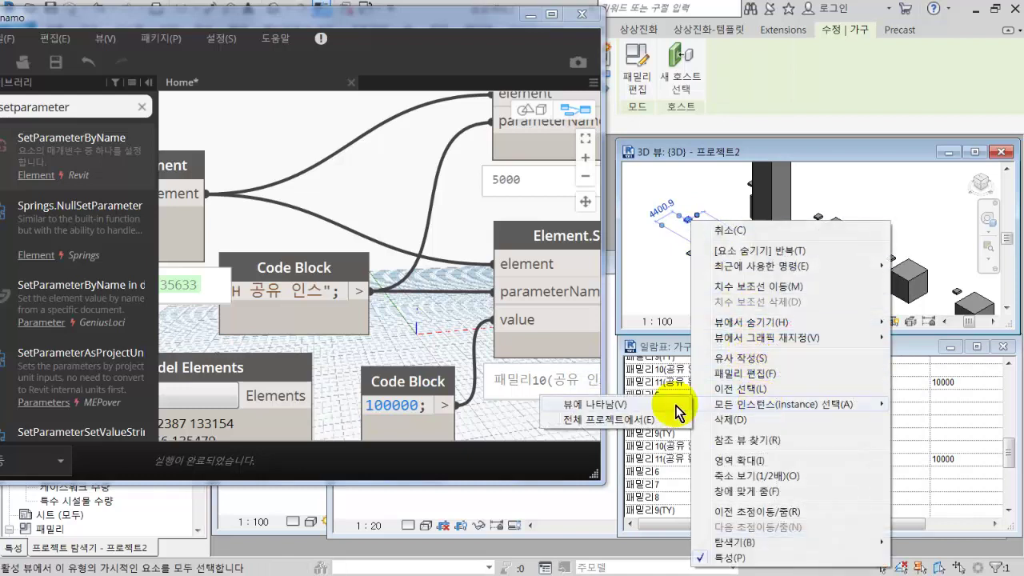
pyautogui.click(674, 404)
pyautogui.rightClick(688, 221)
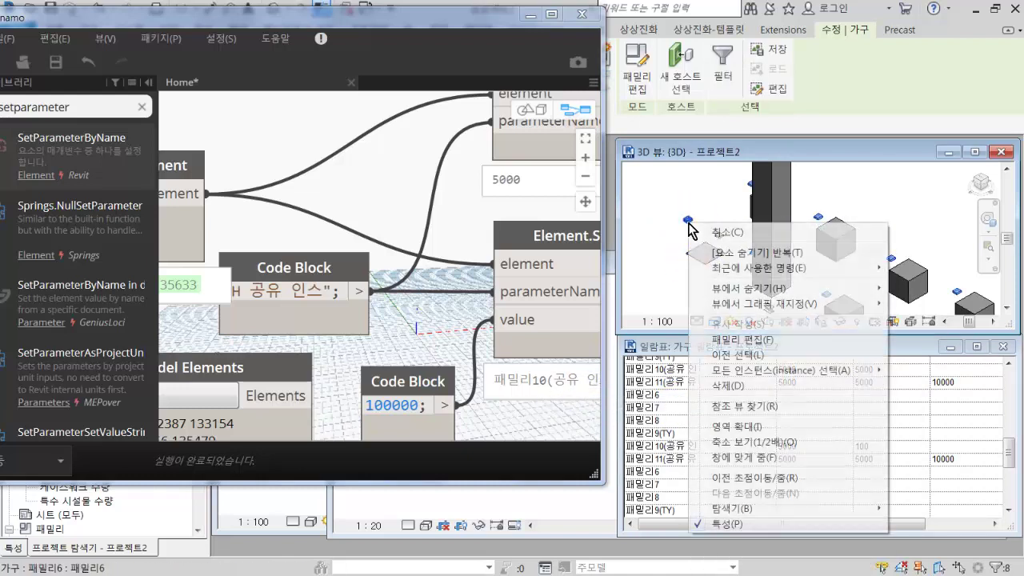
pyautogui.press('h')
pyautogui.press('e')
pyautogui.click(718, 235)
pyautogui.scroll(-3, 717, 236)
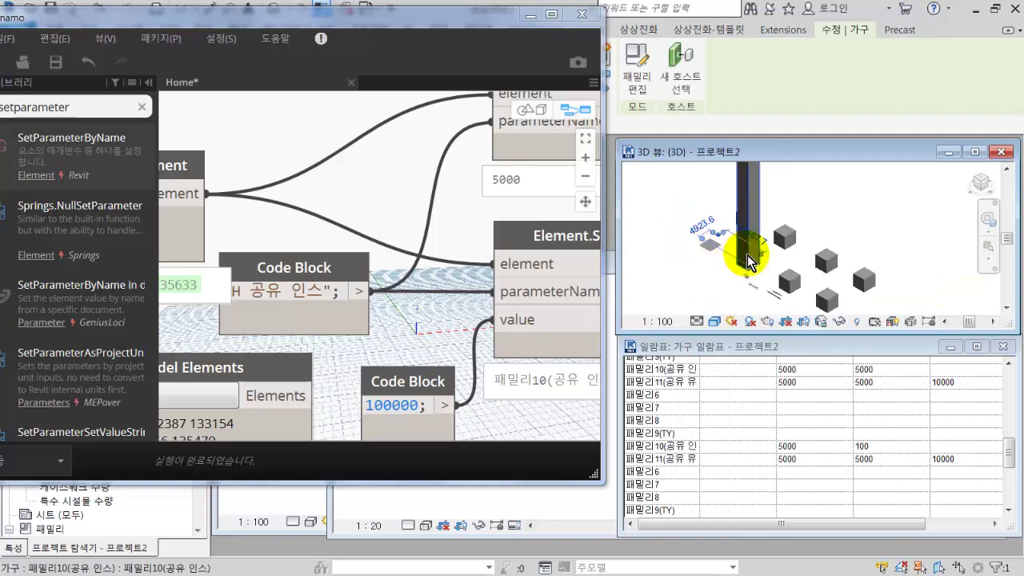
pyautogui.click(724, 284)
pyautogui.keyDown('shift'); pyautogui.moveTo(832, 274); pyautogui.dragTo(817, 252, button='middle'); pyautogui.keyUp('shift')
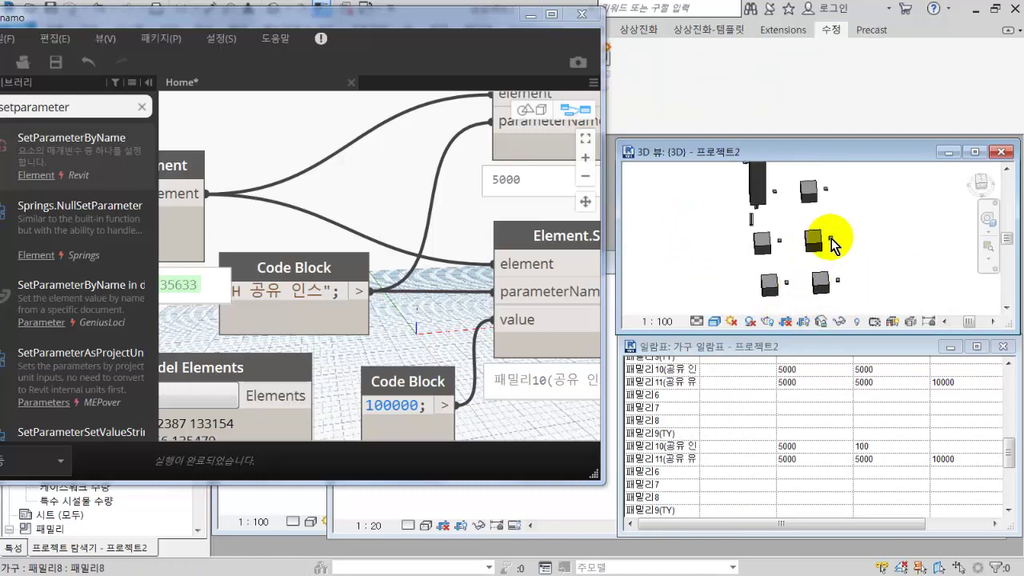
pyautogui.click(831, 239)
pyautogui.rightClick(831, 238)
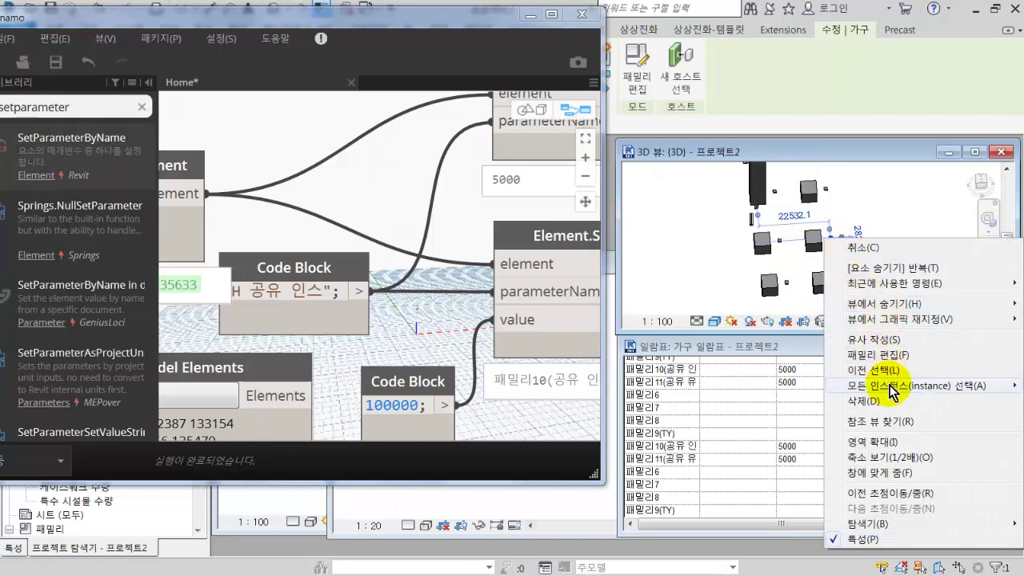
pyautogui.moveTo(848, 385)
pyautogui.click(788, 382)
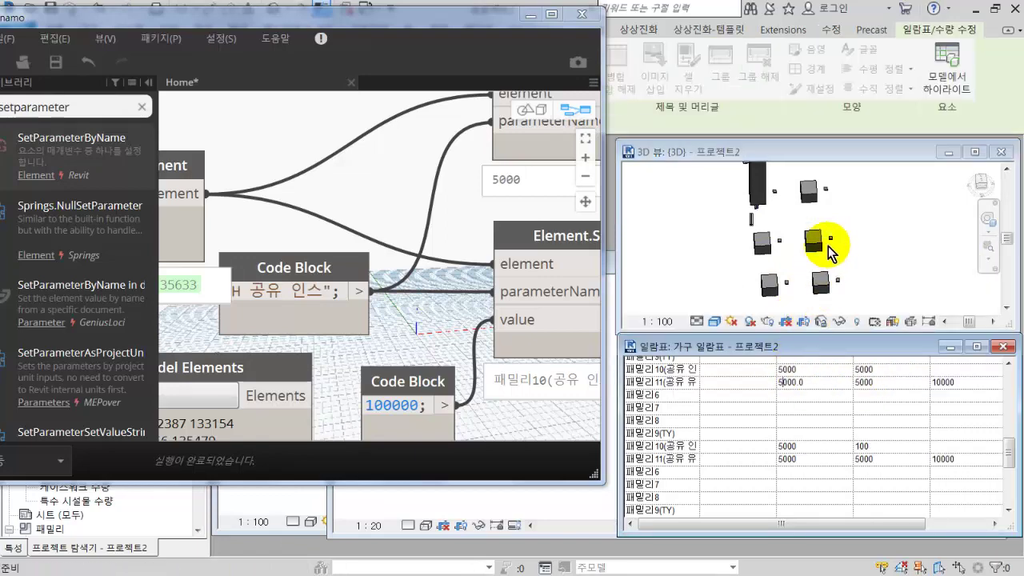
pyautogui.click(832, 238)
pyautogui.rightClick(832, 238)
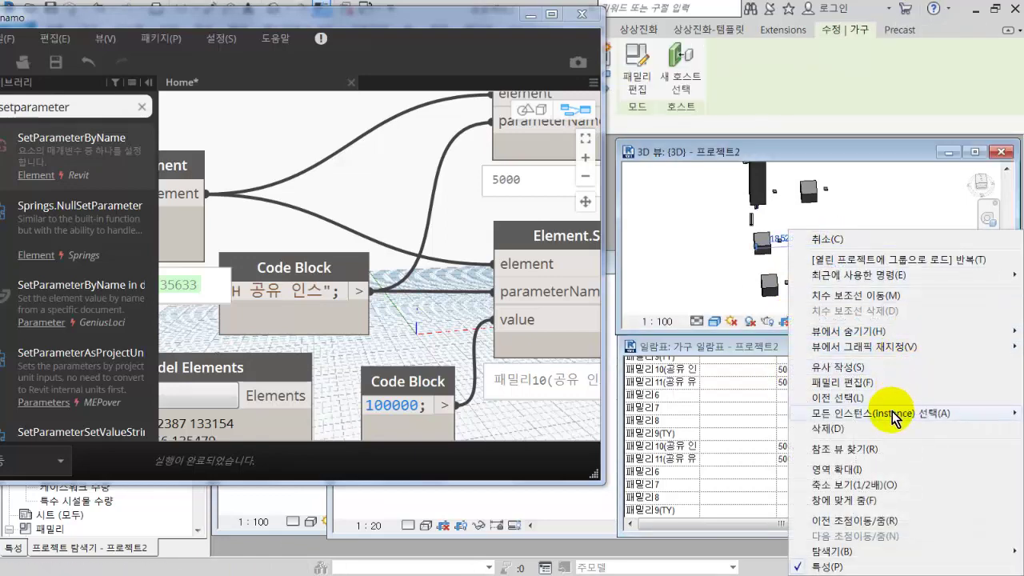
pyautogui.moveTo(892, 414)
pyautogui.click(773, 414)
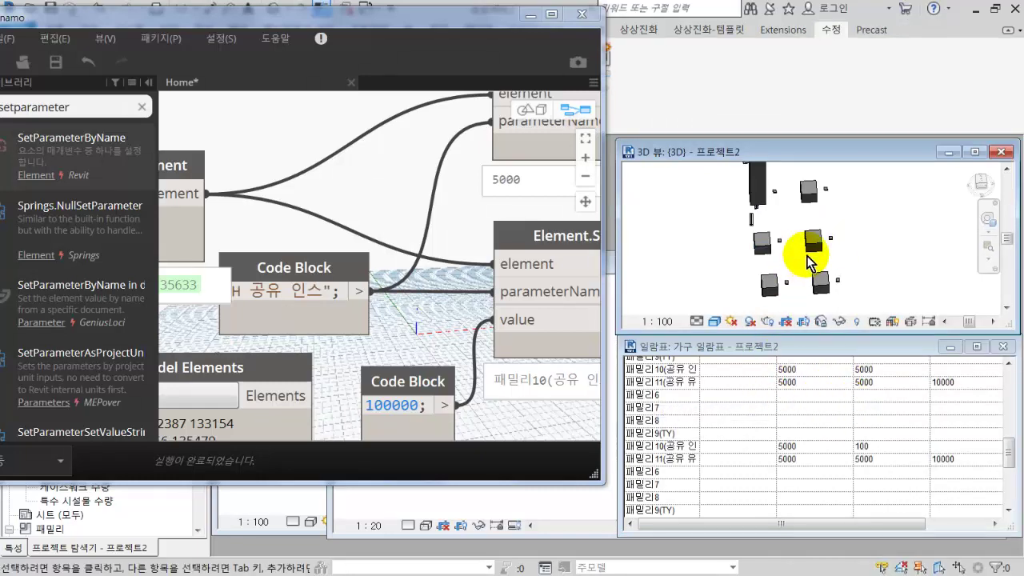
# Select all visible 패밀리8 instances, the small boxes beside the cubes, and hide these elements in the {3D} view
pyautogui.scroll(8, 827, 238)
pyautogui.click(848, 243)
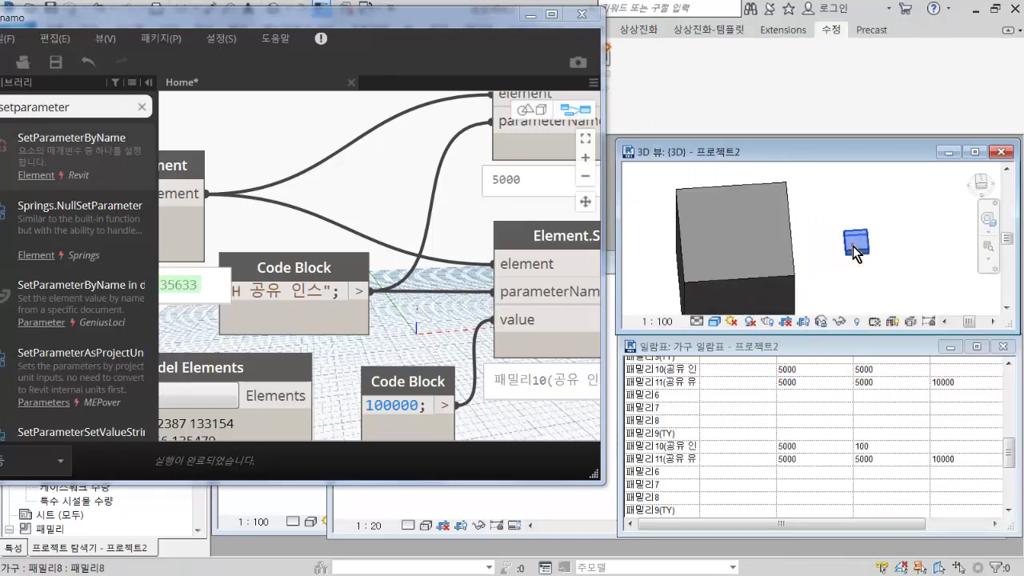
pyautogui.rightClick(848, 244)
pyautogui.moveTo(885, 395)
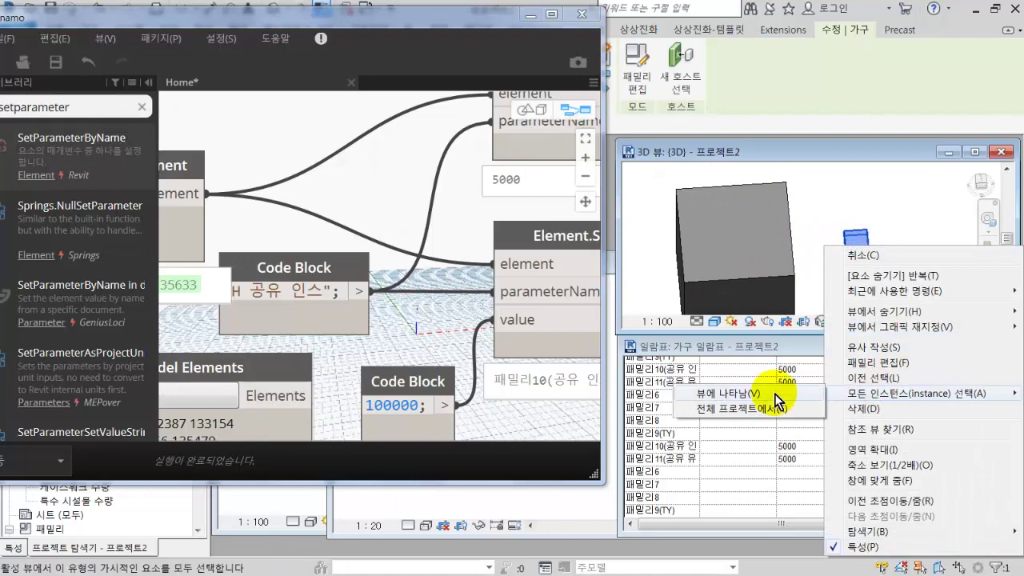
pyautogui.click(720, 393)
pyautogui.scroll(-3, 892, 219)
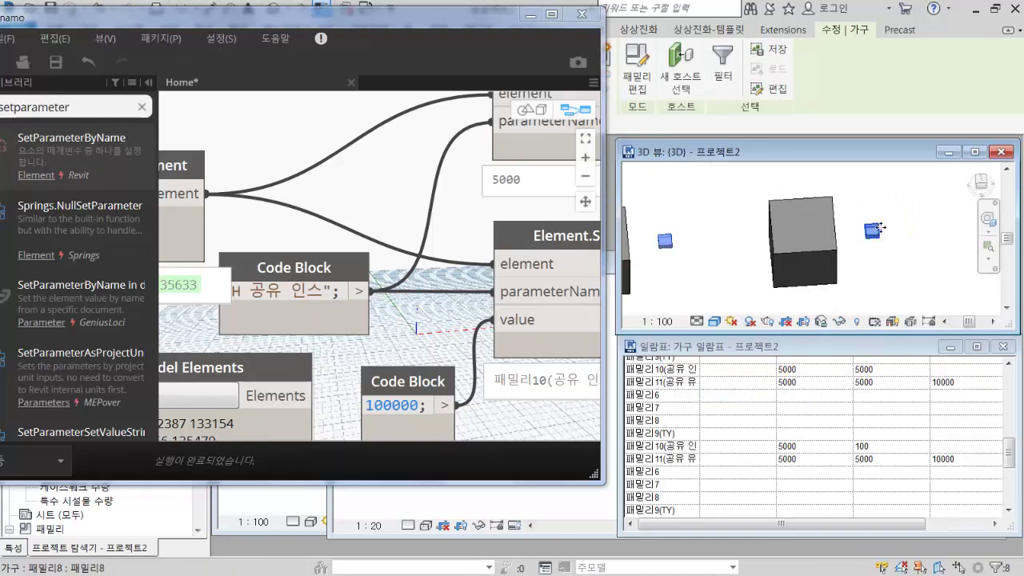
pyautogui.rightClick(882, 230)
pyautogui.press('h')
pyautogui.press('e')
pyautogui.scroll(-3, 880, 228)
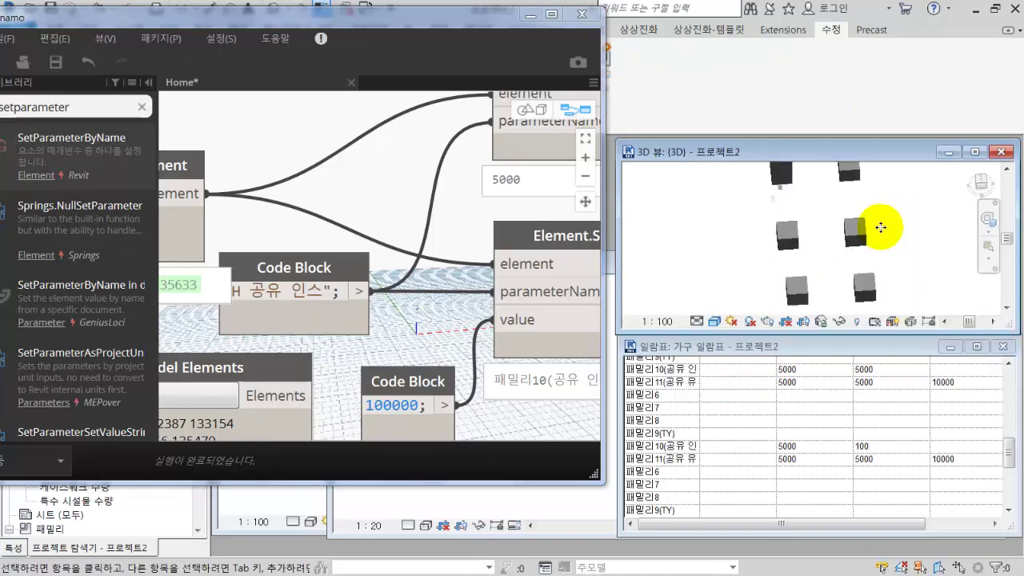
# Reselect the elements of the Select Model Elements node by windowing all boxes remaining in the {3D} view
pyautogui.keyDown('shift'); pyautogui.moveTo(883, 223); pyautogui.dragTo(839, 222, button='middle'); pyautogui.keyUp('shift')
pyautogui.scroll(-2, 878, 234)
pyautogui.scroll(-5, 469, 270)
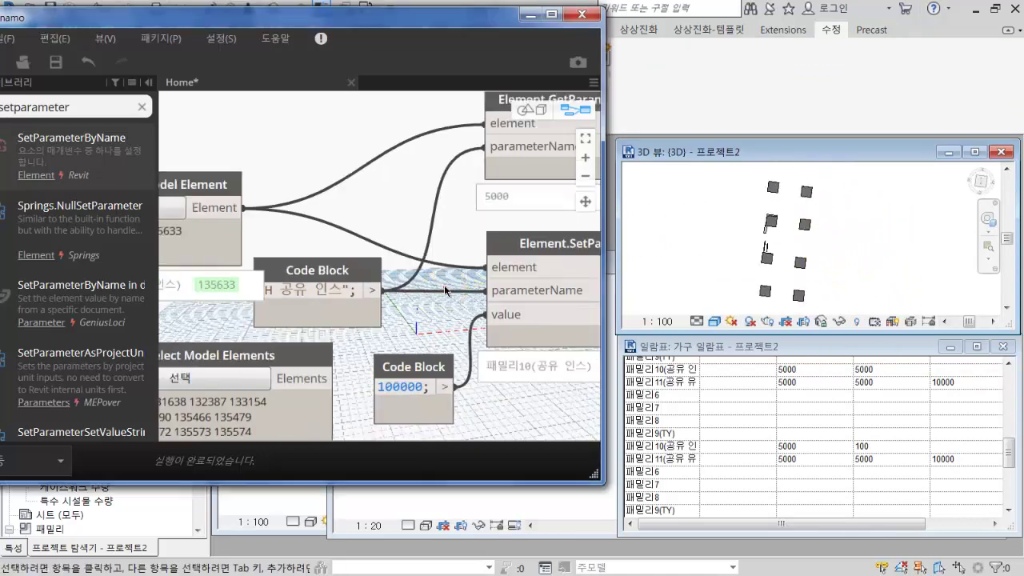
pyautogui.scroll(4, 355, 285)
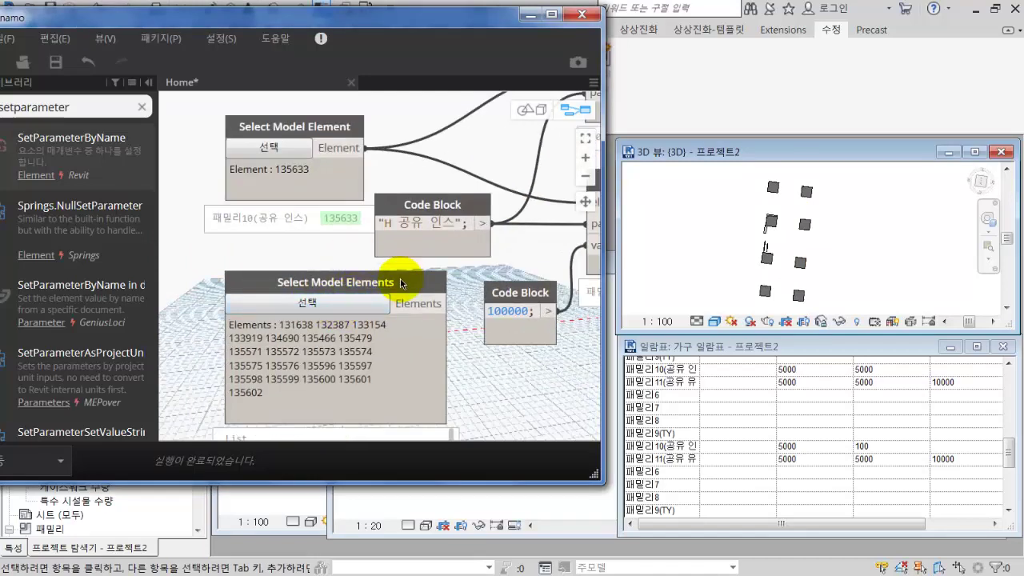
pyautogui.click(366, 303)
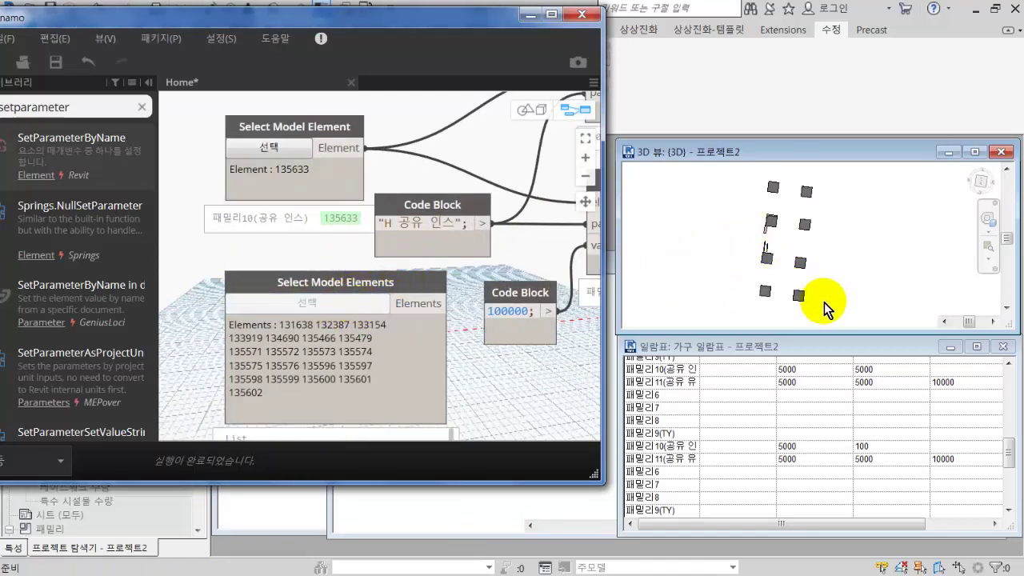
pyautogui.moveTo(824, 302); pyautogui.dragTo(712, 183)
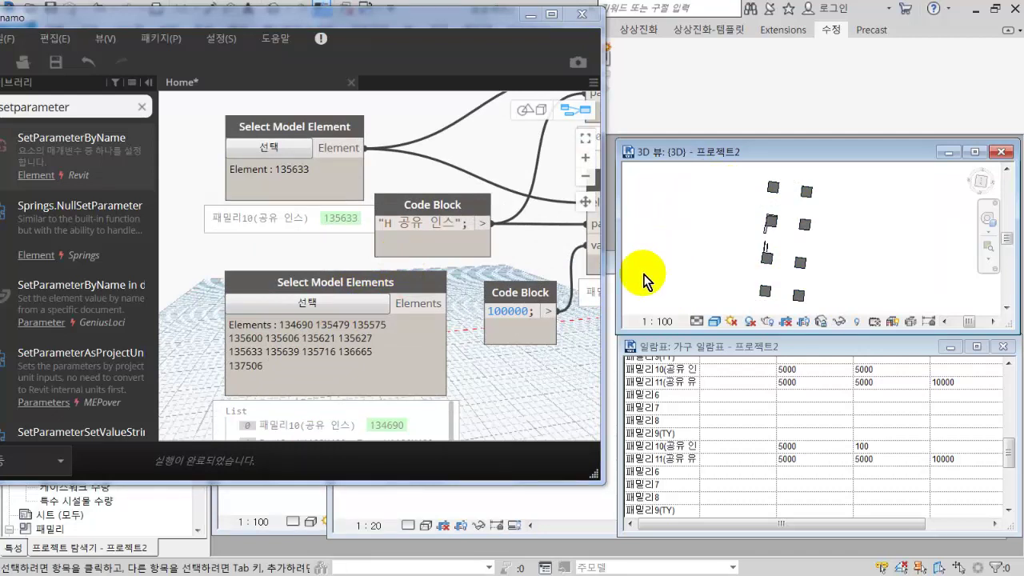
pyautogui.moveTo(433, 285); pyautogui.dragTo(432, 282)
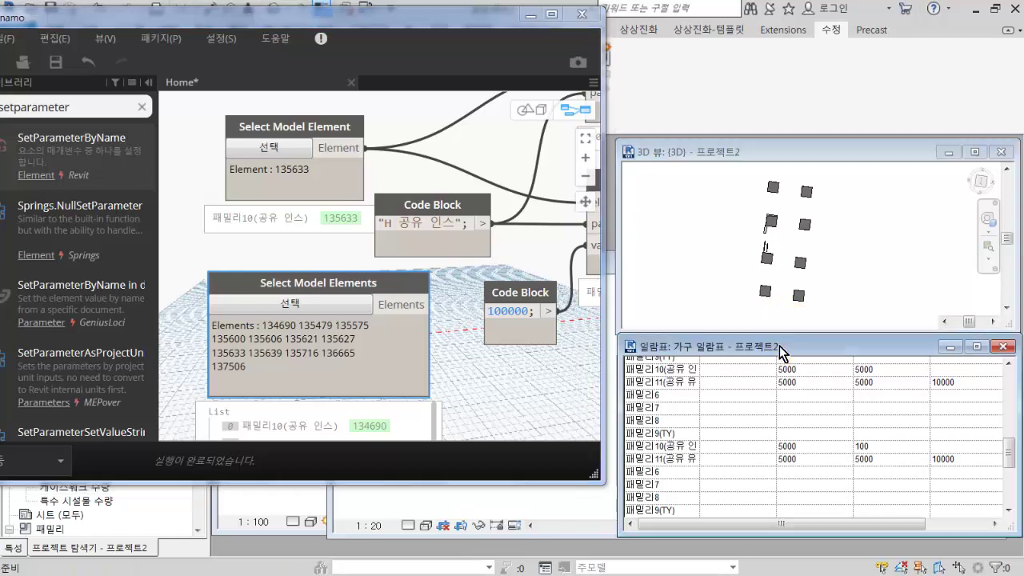
# Enlarge the 가구 일람표 schedule window upward and orbit the {3D} view to an angled view of the boxes
pyautogui.click(779, 340)
pyautogui.moveTo(784, 331); pyautogui.dragTo(791, 243)
pyautogui.moveTo(792, 333); pyautogui.dragTo(800, 224)
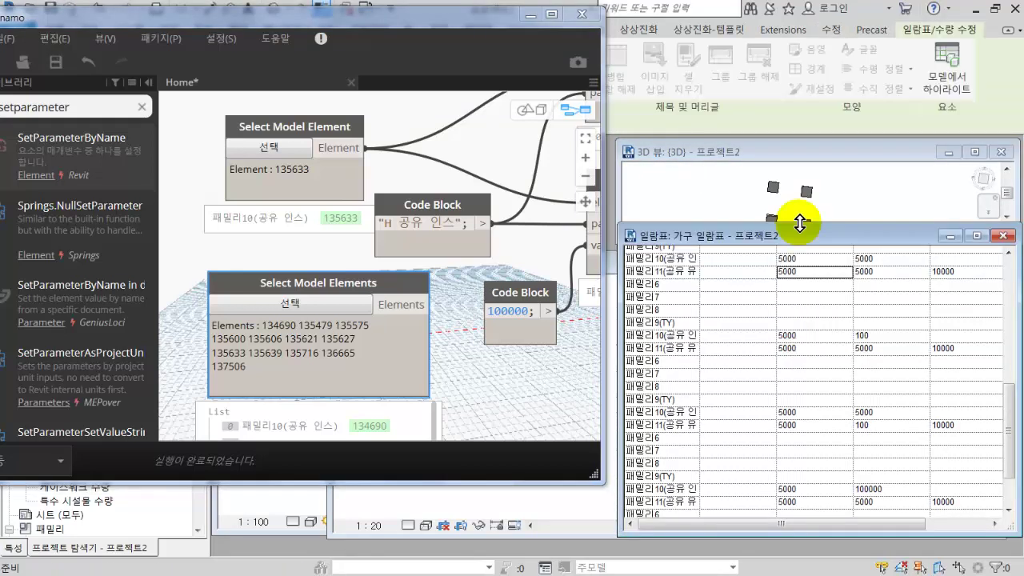
pyautogui.click(844, 202)
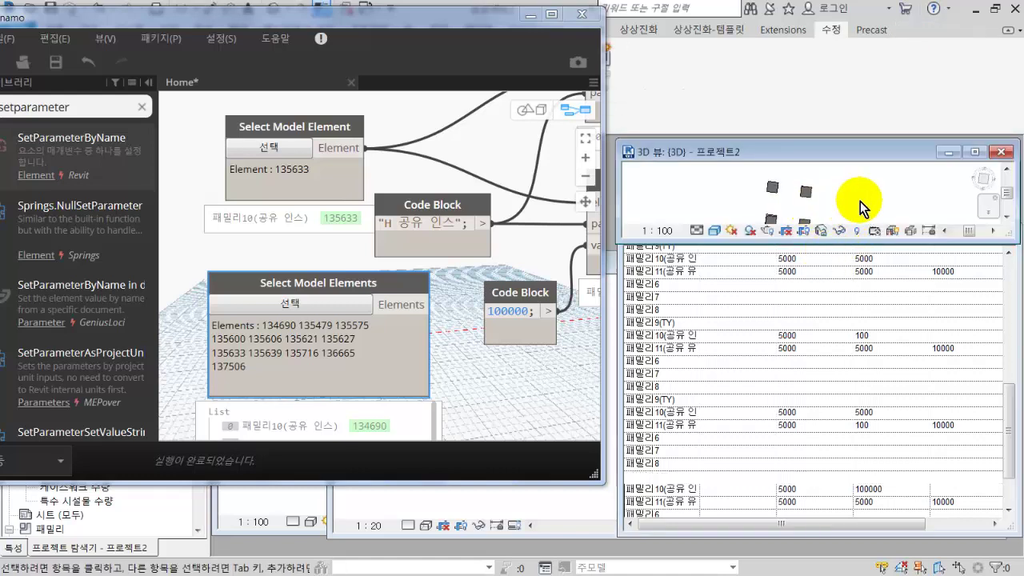
pyautogui.scroll(-2, 834, 204)
pyautogui.keyDown('shift'); pyautogui.moveTo(835, 204); pyautogui.dragTo(848, 232, button='middle'); pyautogui.keyUp('shift')
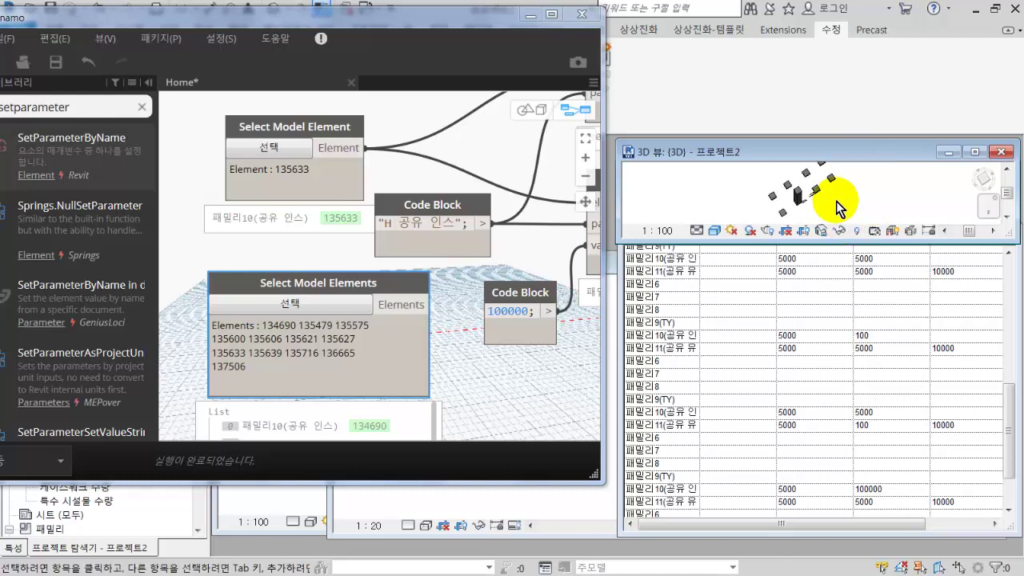
pyautogui.scroll(1, 798, 186)
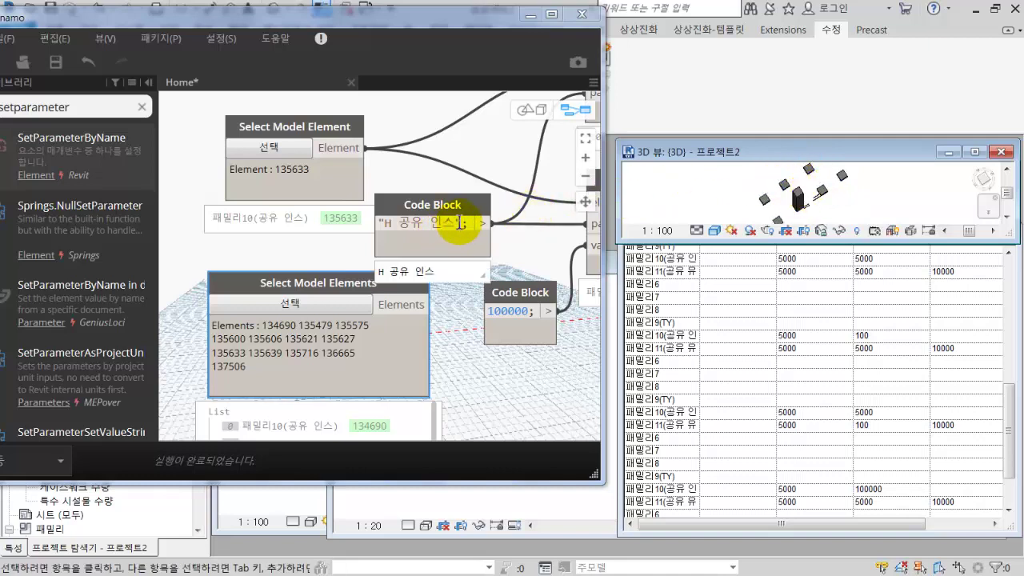
# Change the Code Block feeding the parameterName inputs to "마크"
pyautogui.moveTo(460, 224); pyautogui.dragTo(363, 234, button='middle')
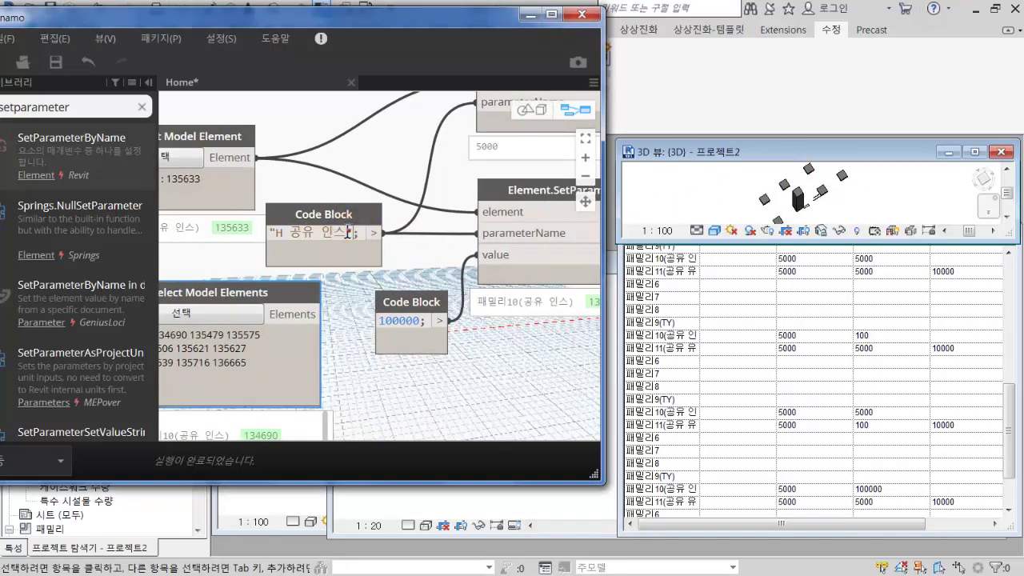
pyautogui.moveTo(352, 232)
pyautogui.mouseDown()
pyautogui.moveTo(282, 232)
pyautogui.moveTo(336, 232)
pyautogui.mouseUp()
pyautogui.write('ak')
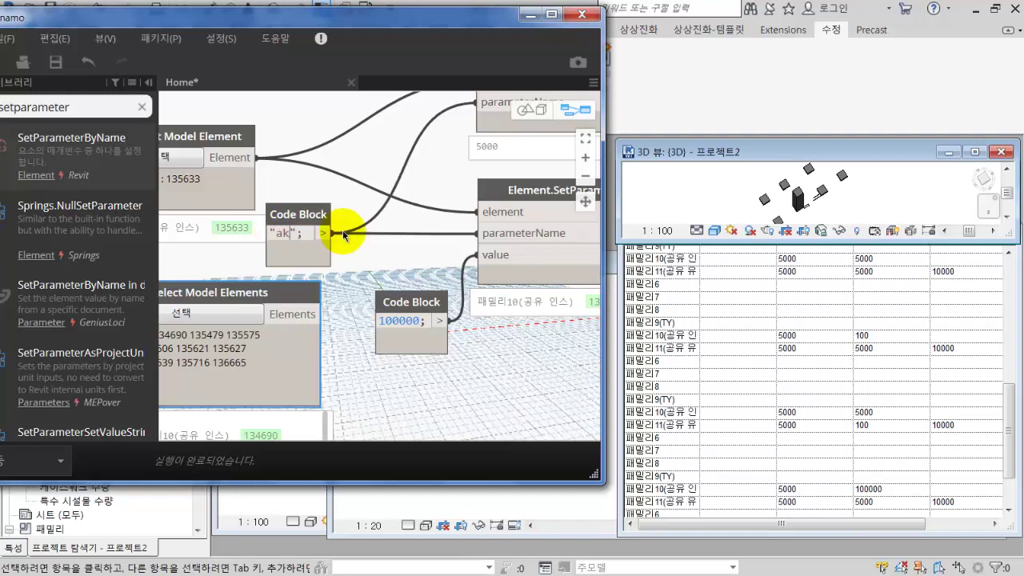
pyautogui.click(407, 236)
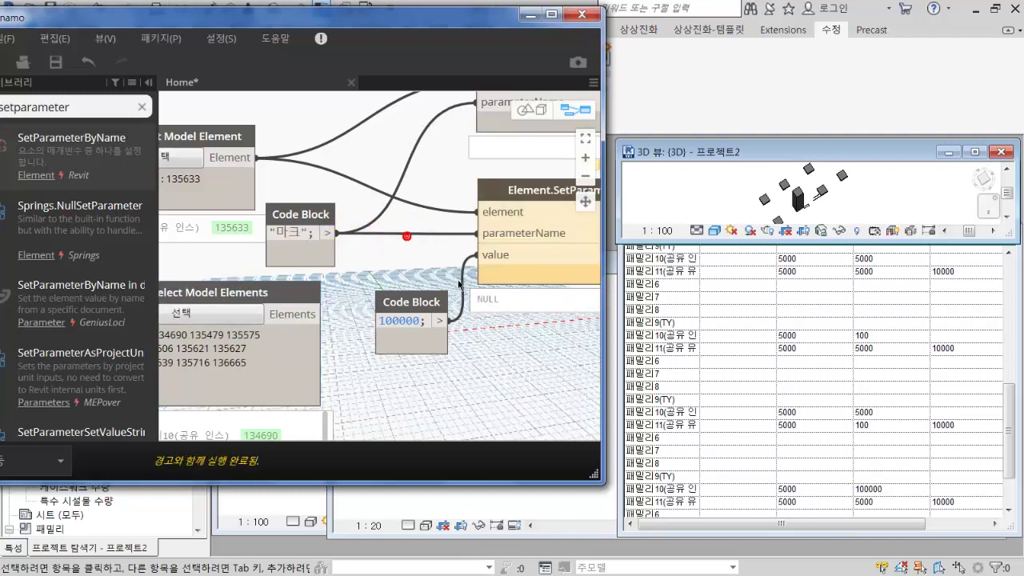
# Change the Code Block feeding the value input of the Element.SetParameterByName node to "수정001"
pyautogui.doubleClick(422, 322)
pyautogui.write('"')
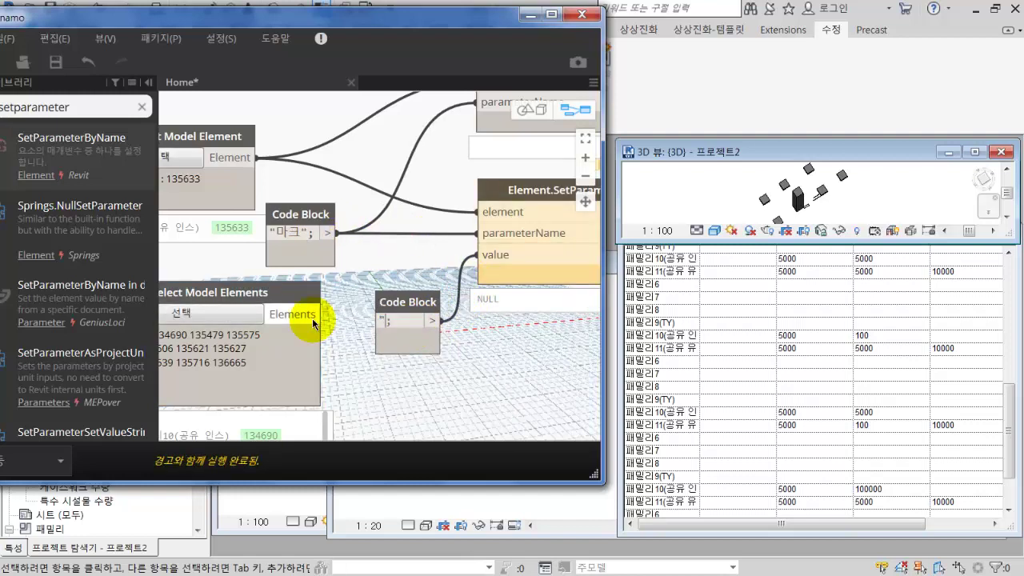
pyautogui.write('수정001;')
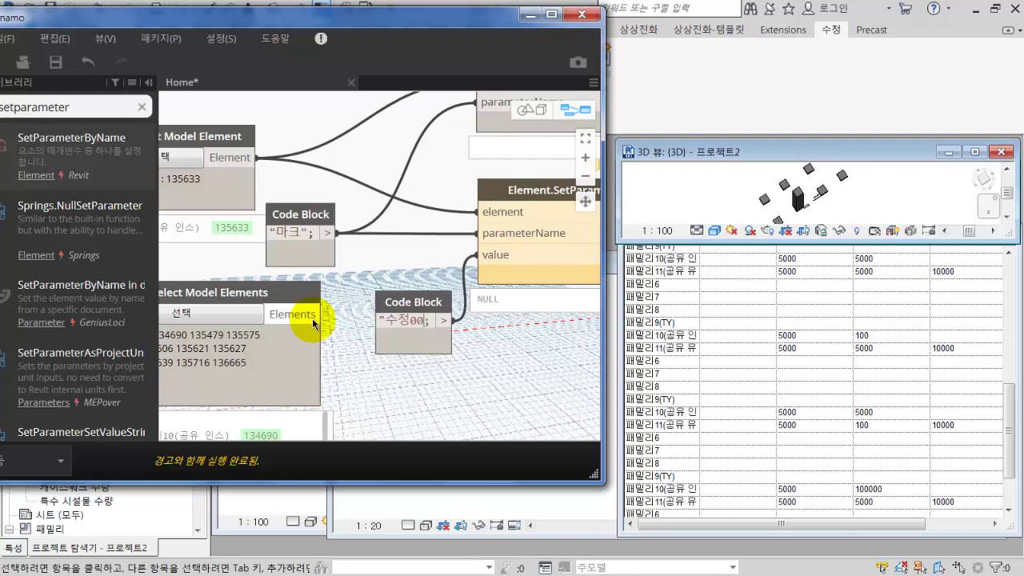
pyautogui.click(443, 336)
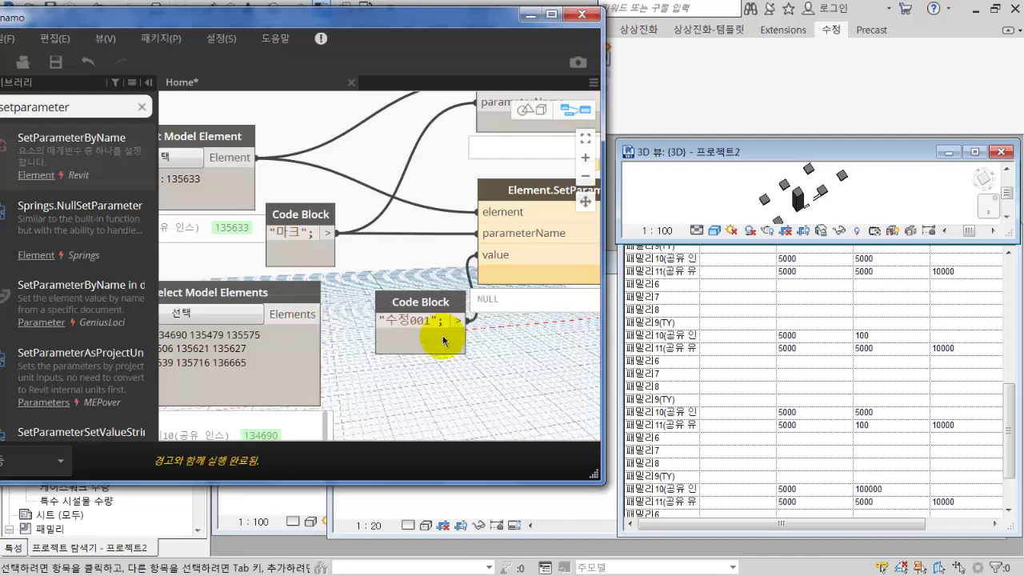
pyautogui.click(542, 367)
# Connect the Elements output of Select Model Elements to the element input of the Element.SetParameterByName node
pyautogui.click(750, 372)
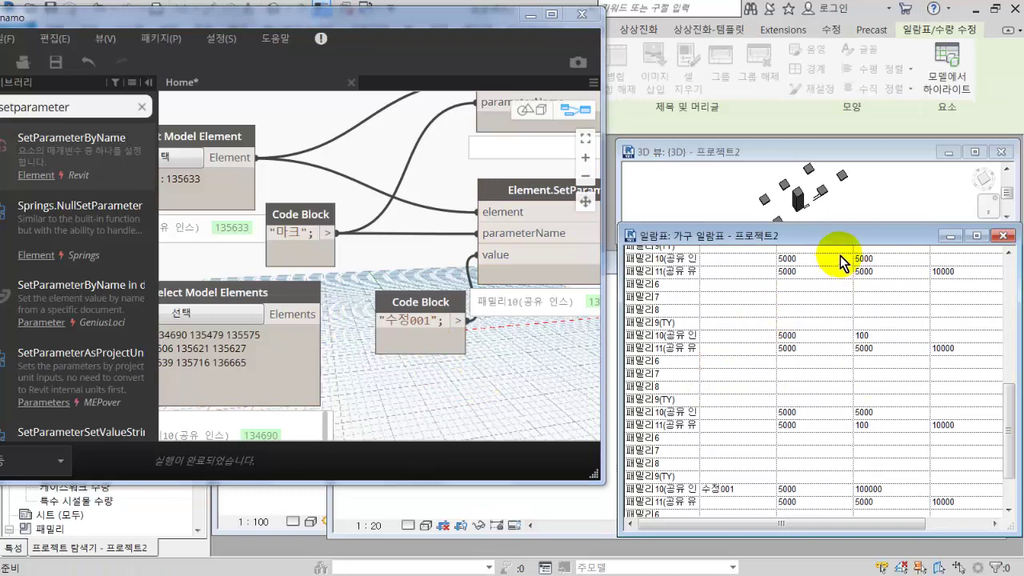
pyautogui.moveTo(1007, 413)
pyautogui.mouseDown()
pyautogui.moveTo(999, 259)
pyautogui.moveTo(1007, 444)
pyautogui.moveTo(997, 265)
pyautogui.moveTo(1008, 426)
pyautogui.mouseUp()
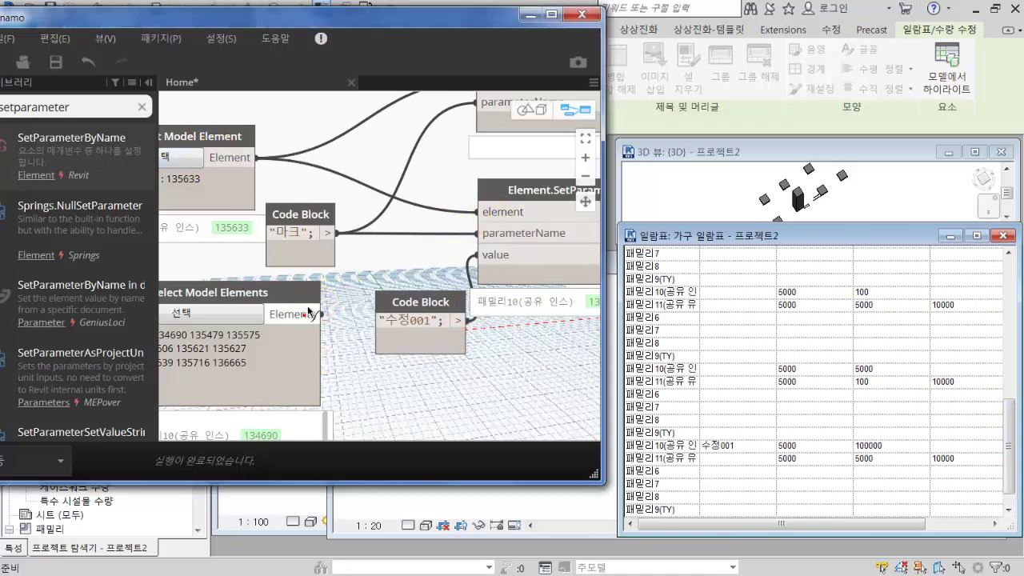
pyautogui.moveTo(320, 312); pyautogui.dragTo(512, 214)
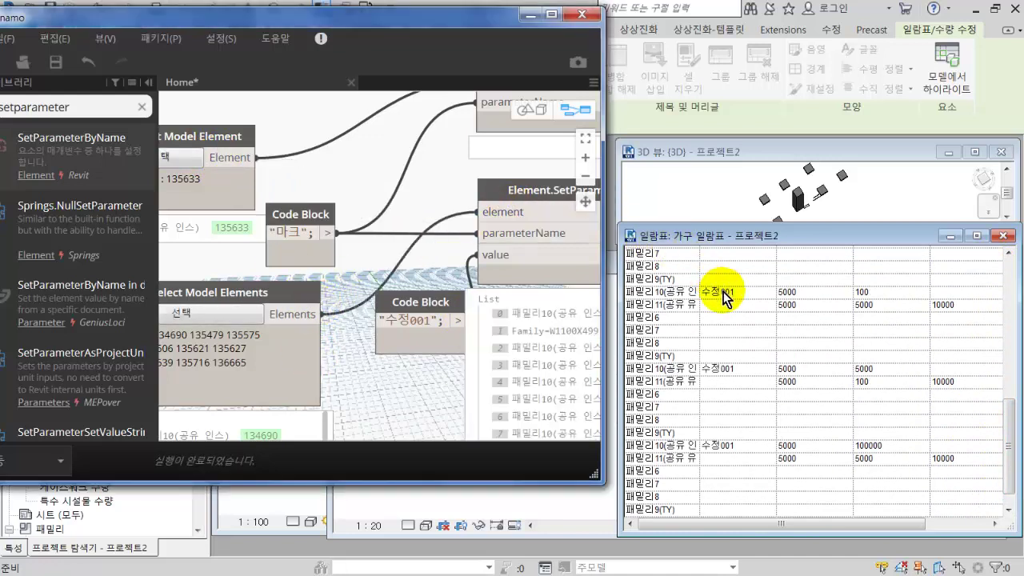
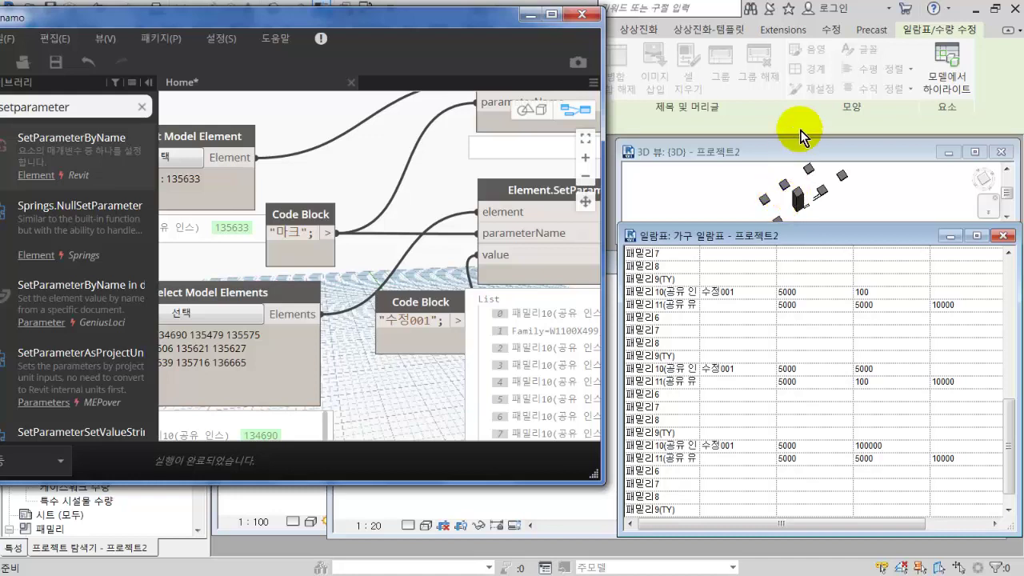
pyautogui.click(825, 193)
pyautogui.scroll(4, 838, 214)
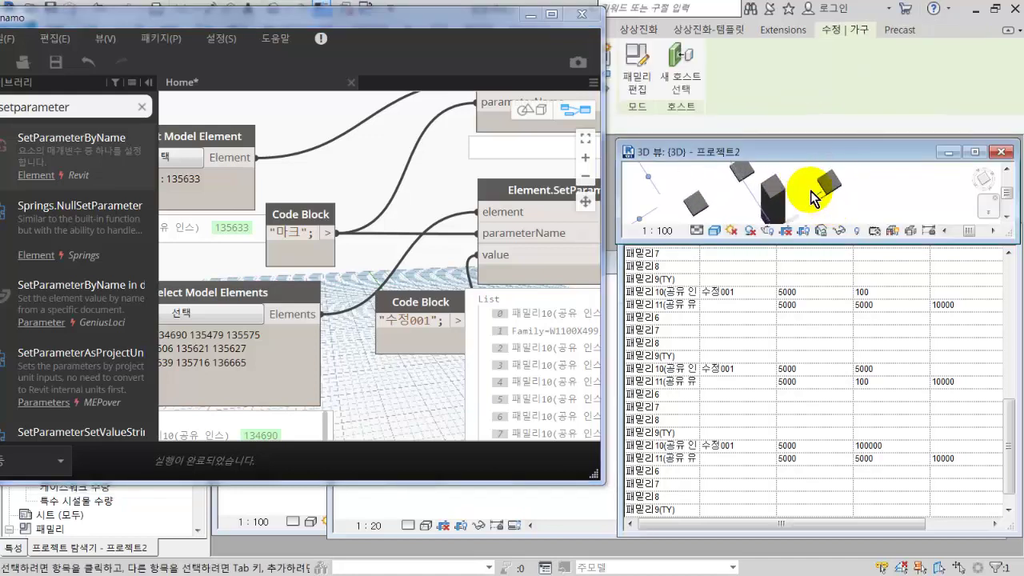
pyautogui.click(766, 206)
pyautogui.rightClick(767, 208)
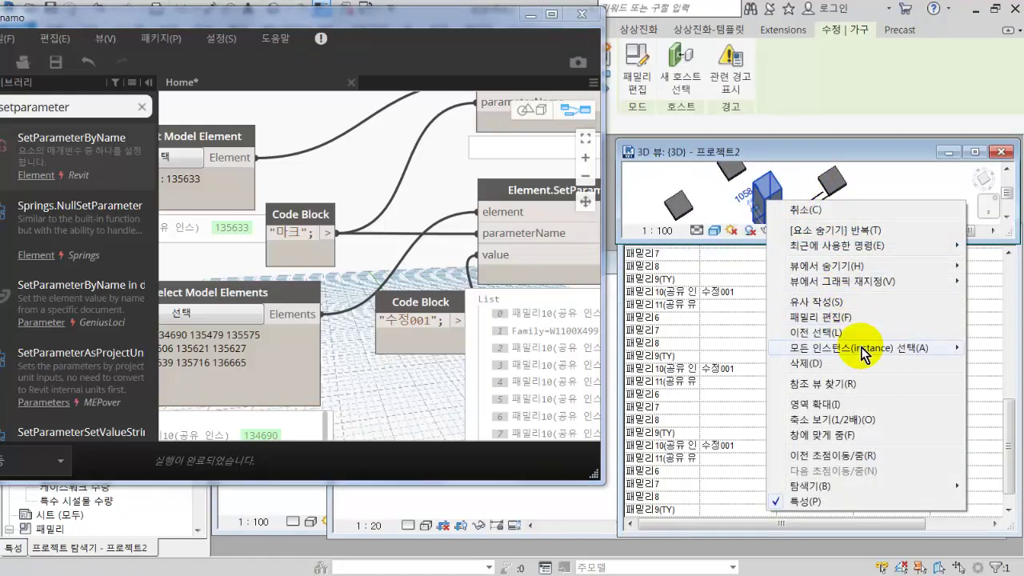
pyautogui.click(712, 344)
pyautogui.click(846, 185)
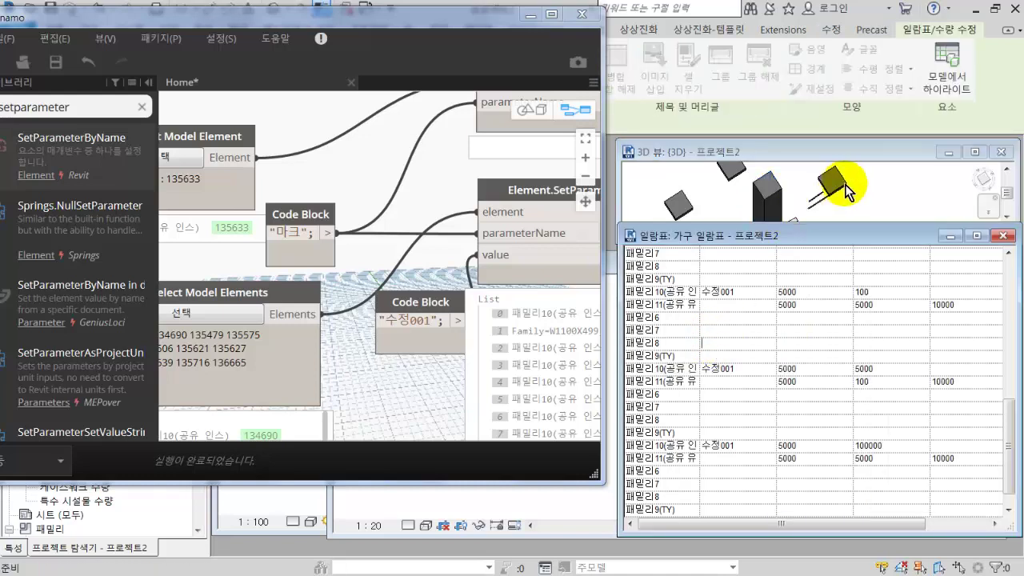
# Select all boxes shown in the {3D} view together with a selection window
pyautogui.scroll(-4, 847, 184)
pyautogui.moveTo(888, 208); pyautogui.dragTo(776, 158)
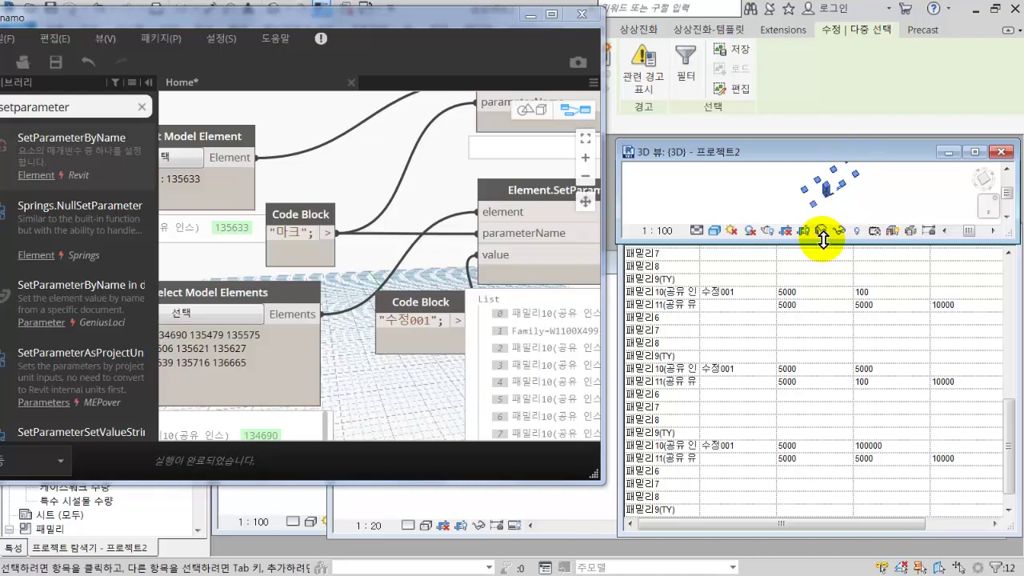
# Enlarge the {3D} view window and clear the box selection
pyautogui.moveTo(824, 241); pyautogui.dragTo(830, 410)
pyautogui.scroll(5, 817, 323)
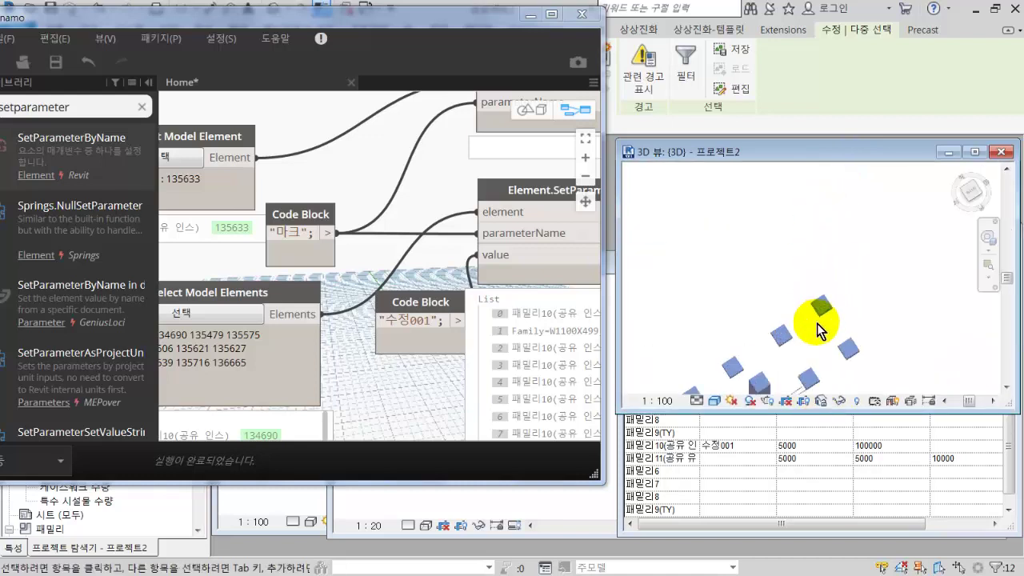
pyautogui.click(816, 271)
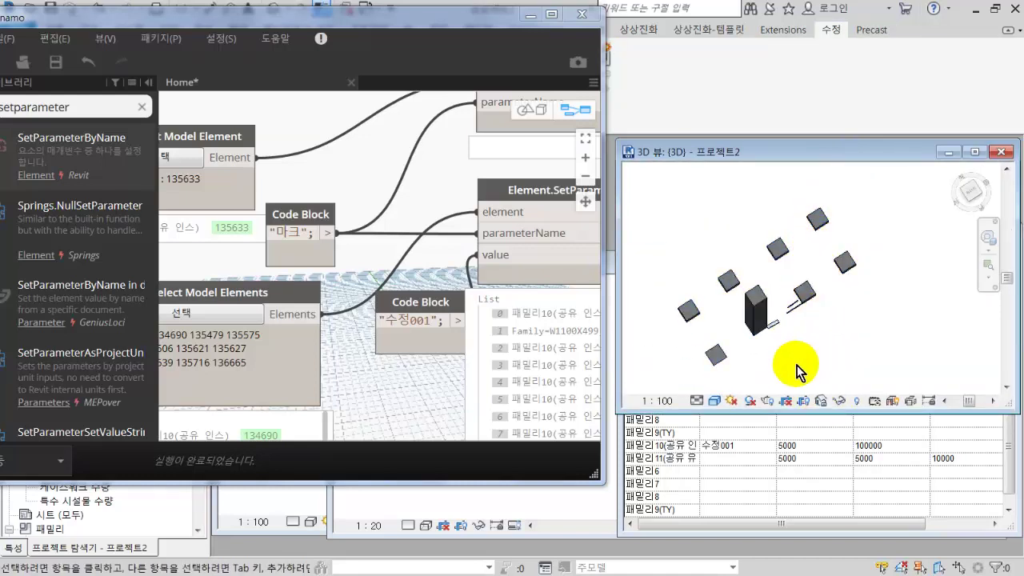
# Reveal the hidden elements in the {3D} view, unhide all of them by element, and leave the reveal mode
pyautogui.click(855, 400)
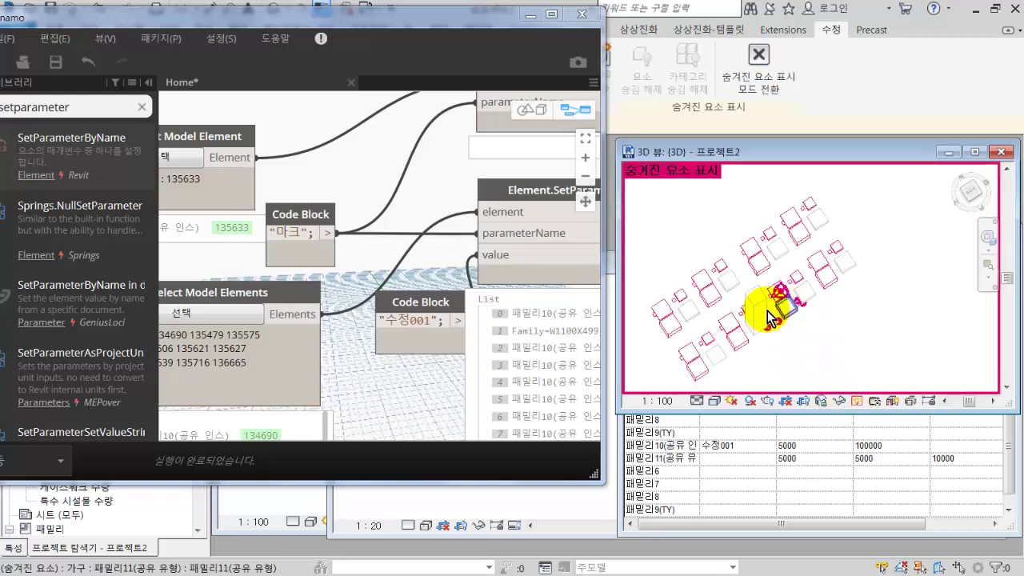
pyautogui.moveTo(894, 355); pyautogui.dragTo(664, 211)
pyautogui.rightClick(796, 267)
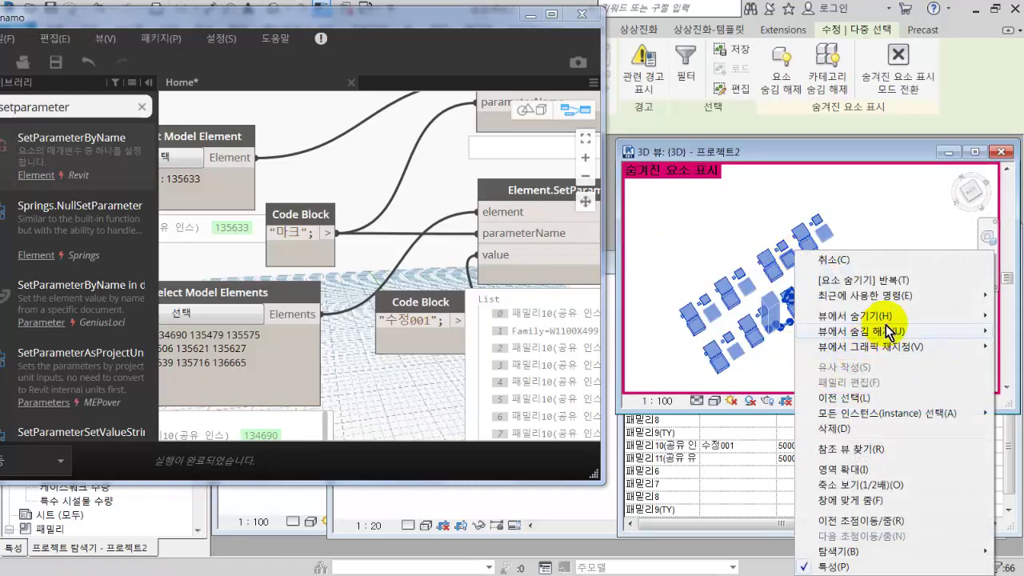
pyautogui.moveTo(921, 332)
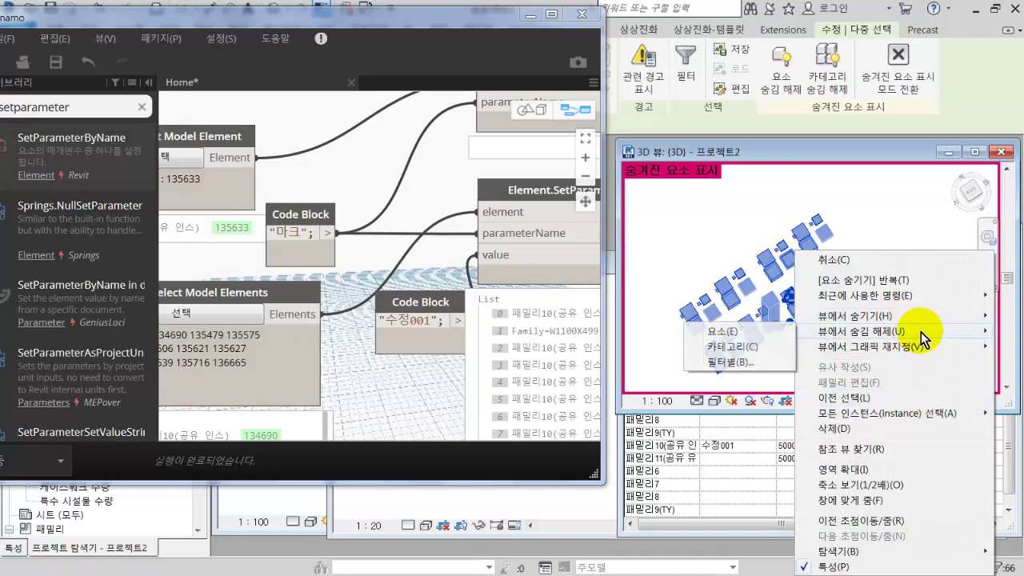
pyautogui.click(766, 333)
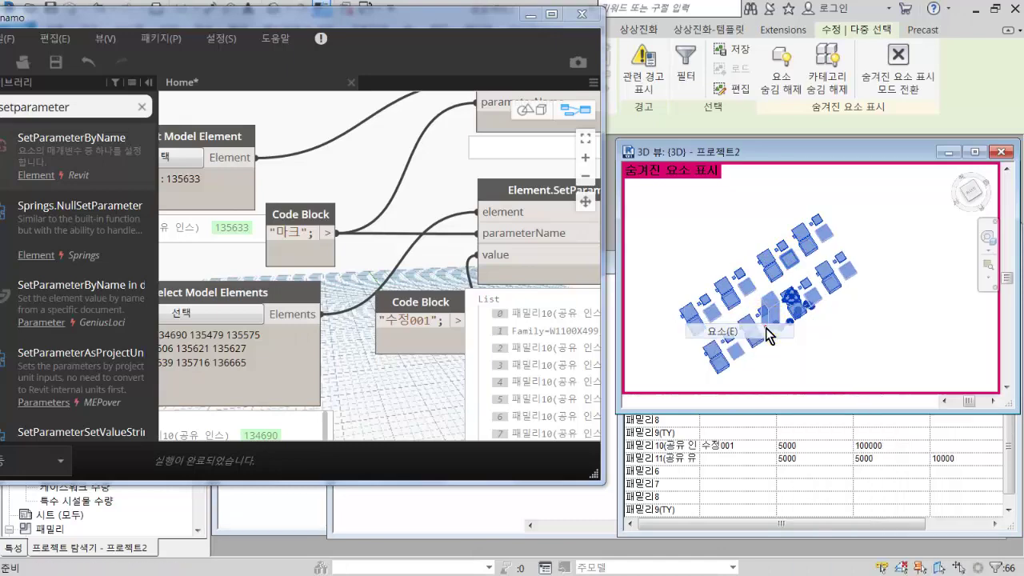
pyautogui.click(853, 336)
pyautogui.click(859, 402)
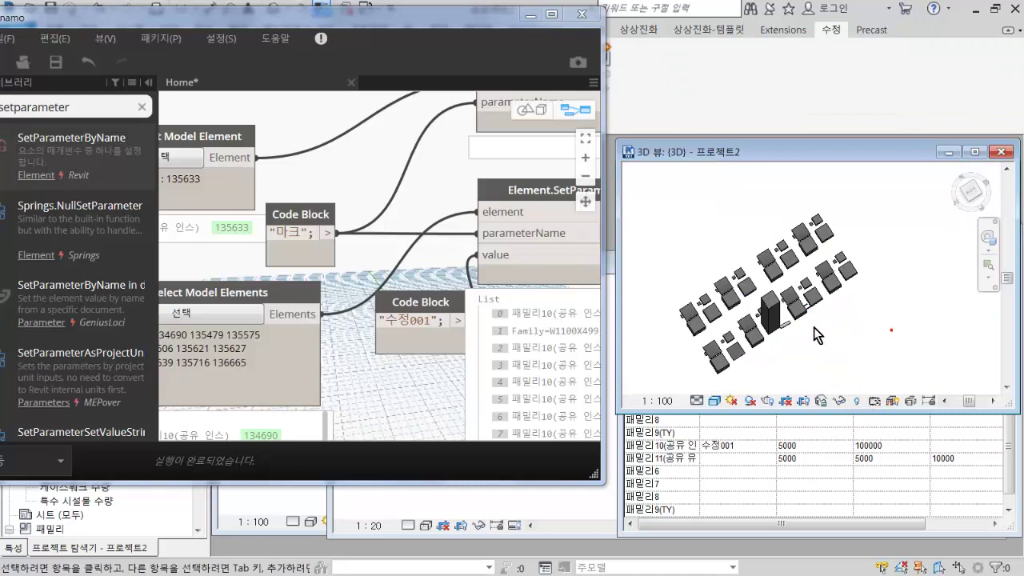
pyautogui.scroll(3, 813, 328)
pyautogui.moveTo(773, 342); pyautogui.dragTo(816, 308, button='middle')
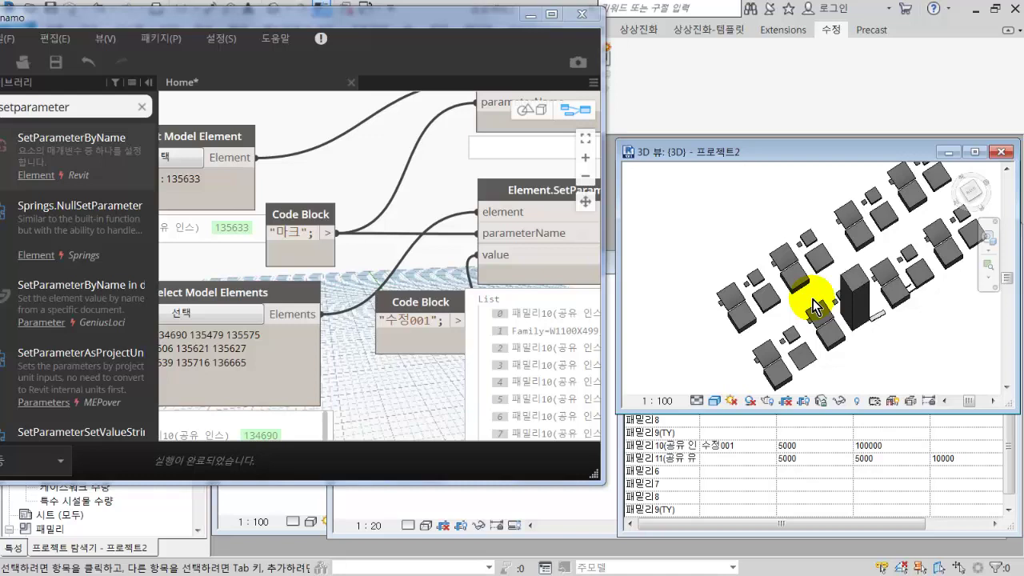
# Bring the 가구 일람표 schedule window to the front and enlarge it to show more rows
pyautogui.click(729, 443)
pyautogui.click(744, 445)
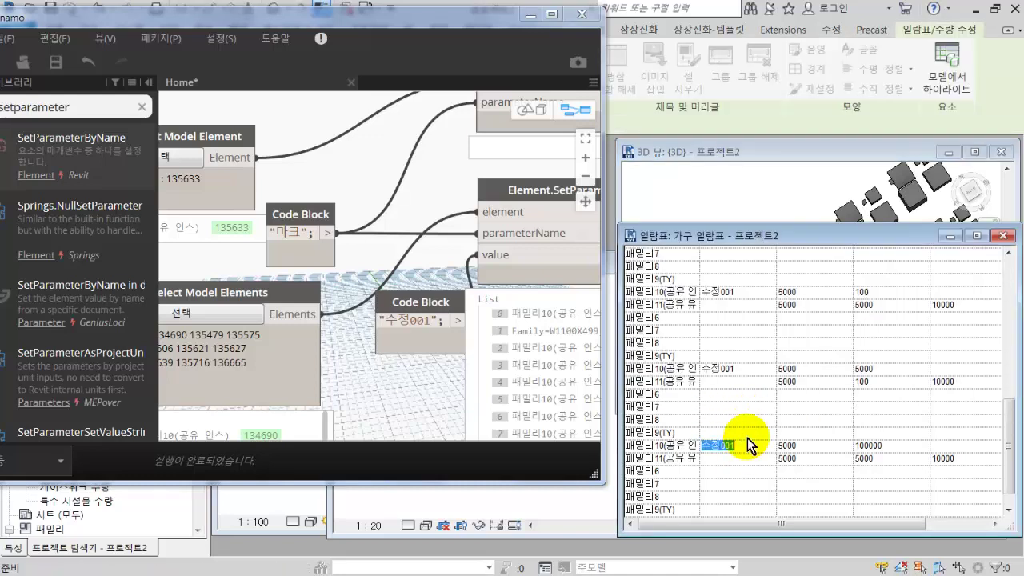
pyautogui.moveTo(618, 223); pyautogui.dragTo(619, 167)
# Enter ㅁㄴㅇㄹ manually as the mark in the 패밀리11 row, the 패밀리6, 7 and 8 rows below it, and the next 패밀리6 and 7 rows
pyautogui.click(714, 231)
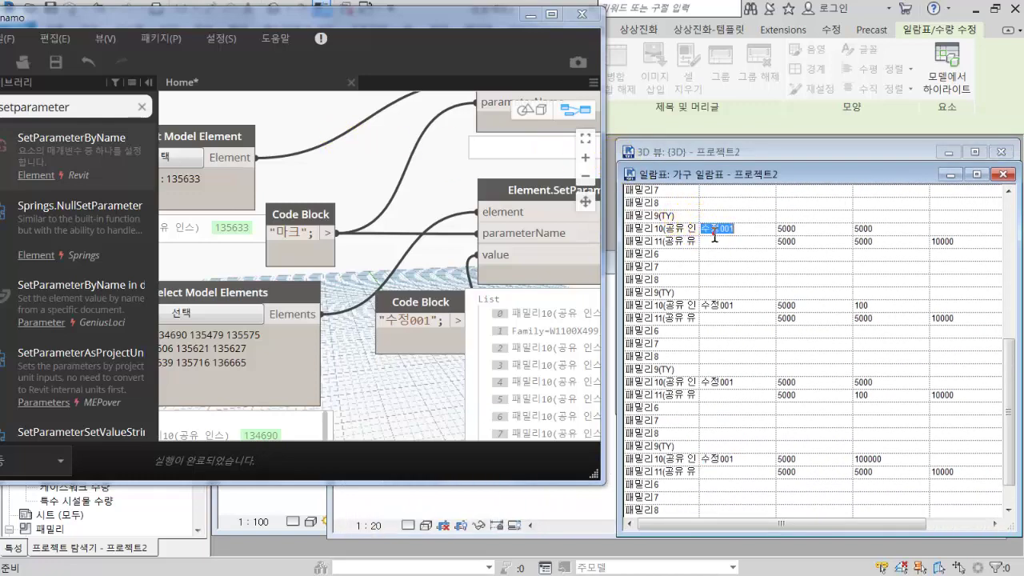
pyautogui.write('ㅁㄴㅇㄹ')
pyautogui.click(727, 277)
pyautogui.click(754, 243)
pyautogui.click(753, 242)
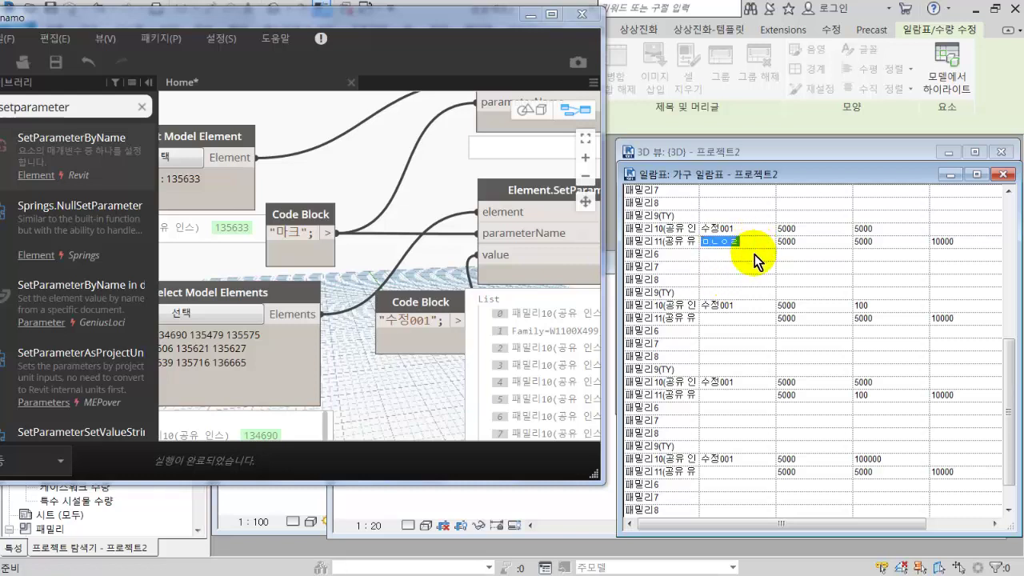
pyautogui.click(767, 254)
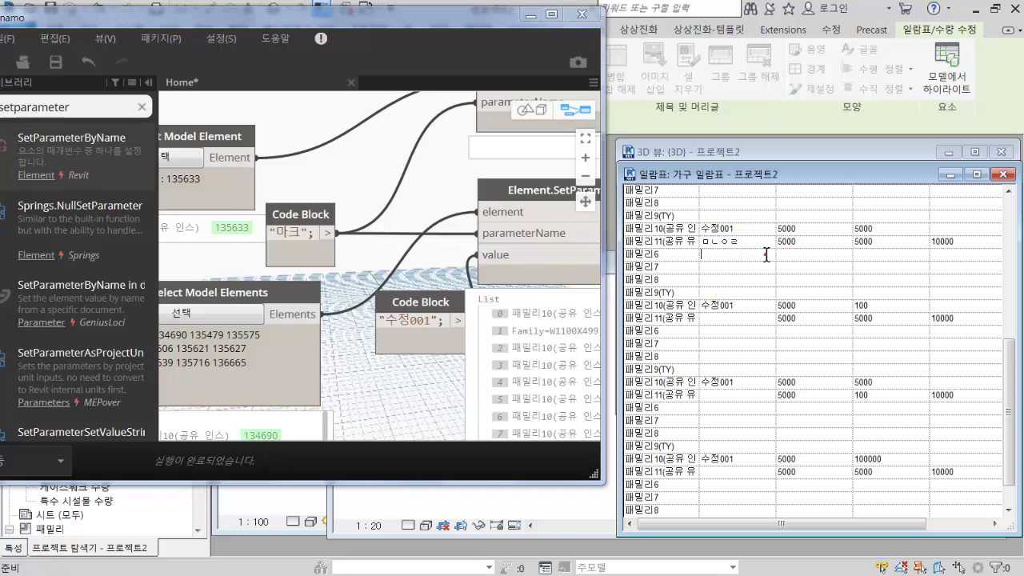
pyautogui.click(756, 279)
pyautogui.write('ㅁㄴㅇㄹ')
pyautogui.click(757, 269)
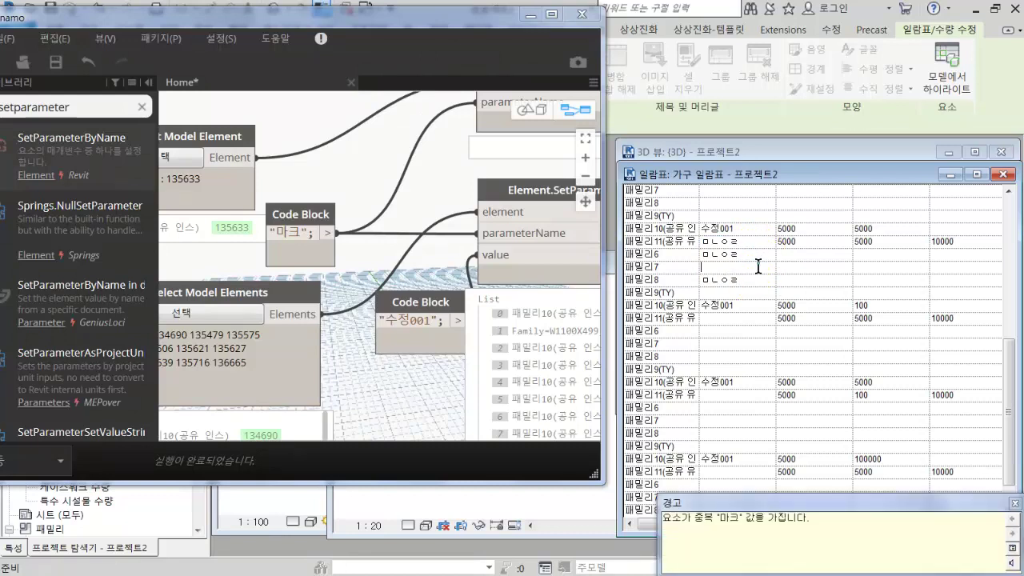
pyautogui.write('ㅁㄴㅇㄹ')
pyautogui.click(749, 344)
pyautogui.write('ㅁㄴㅇㄹ')
pyautogui.click(750, 355)
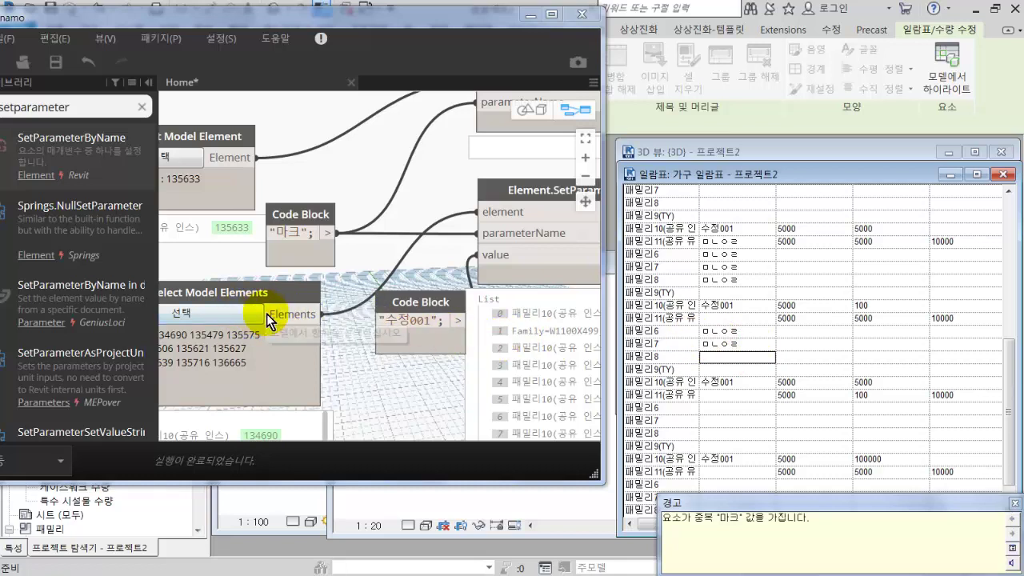
# Disconnect the Code Block from the value input of Element.SetParameterByName and change its text to "ㅁㄴㅇㄹ"
pyautogui.moveTo(433, 318); pyautogui.dragTo(394, 318)
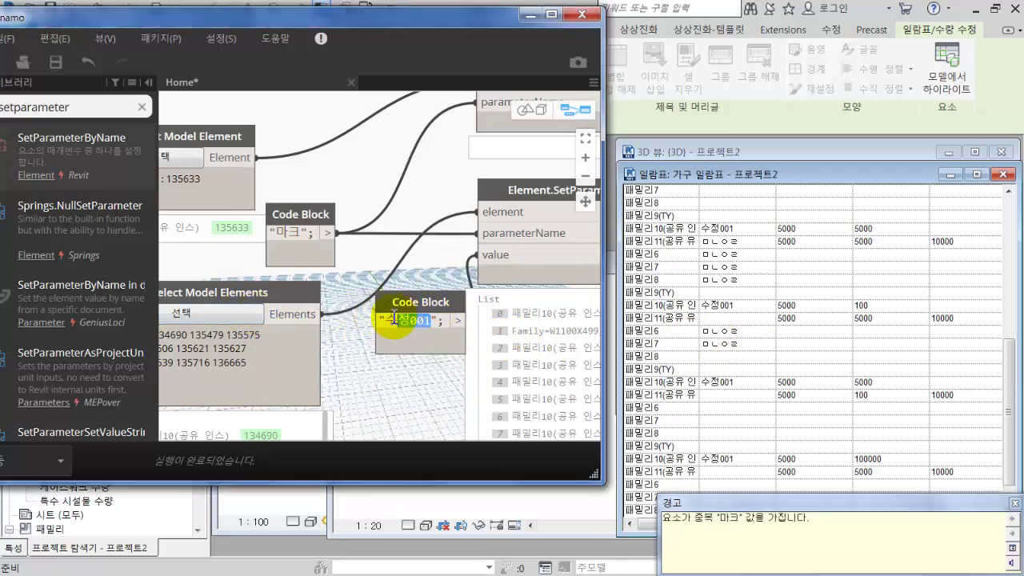
pyautogui.click(508, 256)
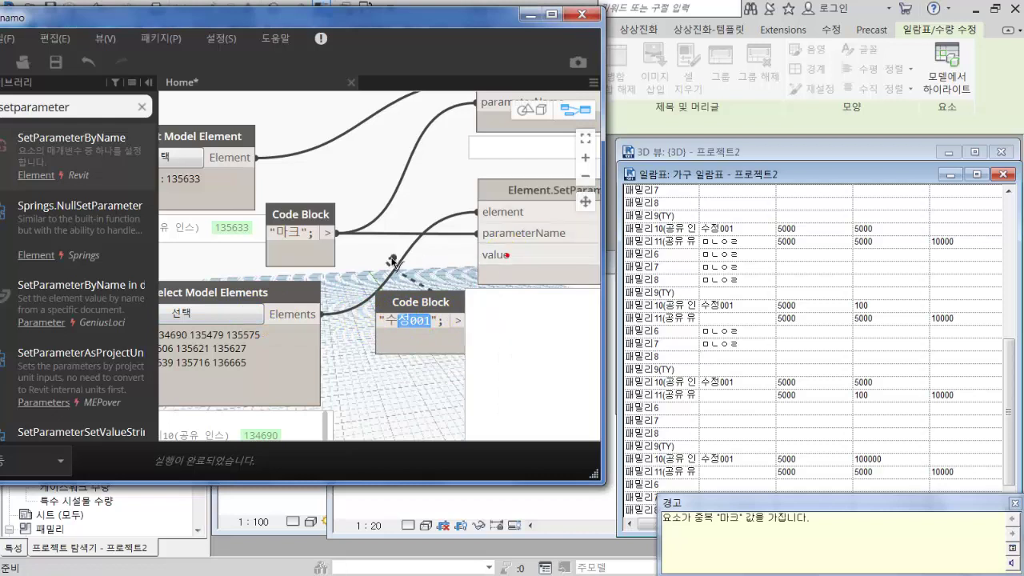
pyautogui.click(393, 259)
pyautogui.click(422, 320)
pyautogui.moveTo(431, 320); pyautogui.dragTo(392, 321)
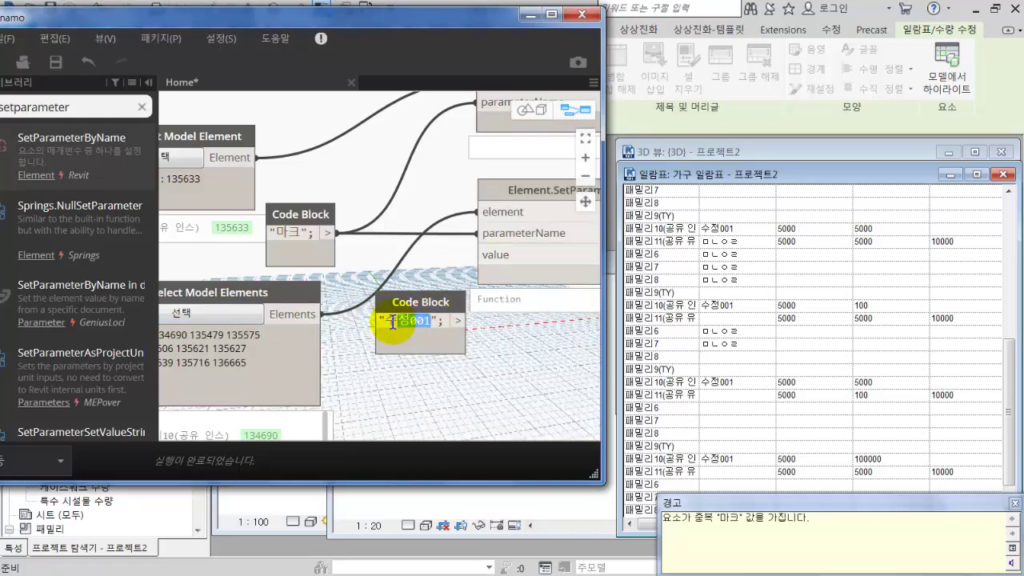
pyautogui.write('ㅁㄴㅇㄹ')
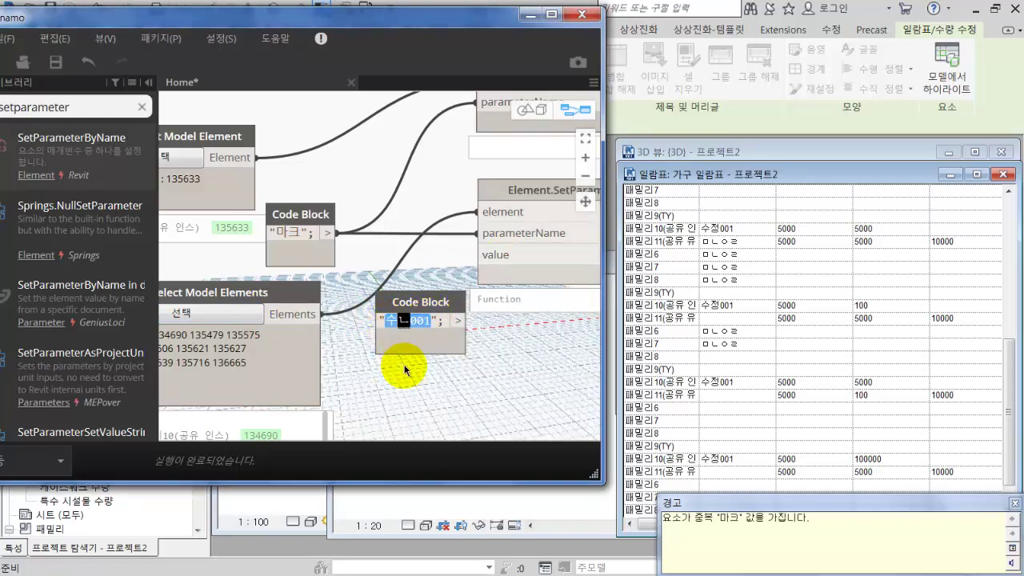
pyautogui.click(406, 381)
# Reselect the elements of the Select Model Elements node by windowing all boxes in the {3D} view
pyautogui.scroll(-5, 406, 383)
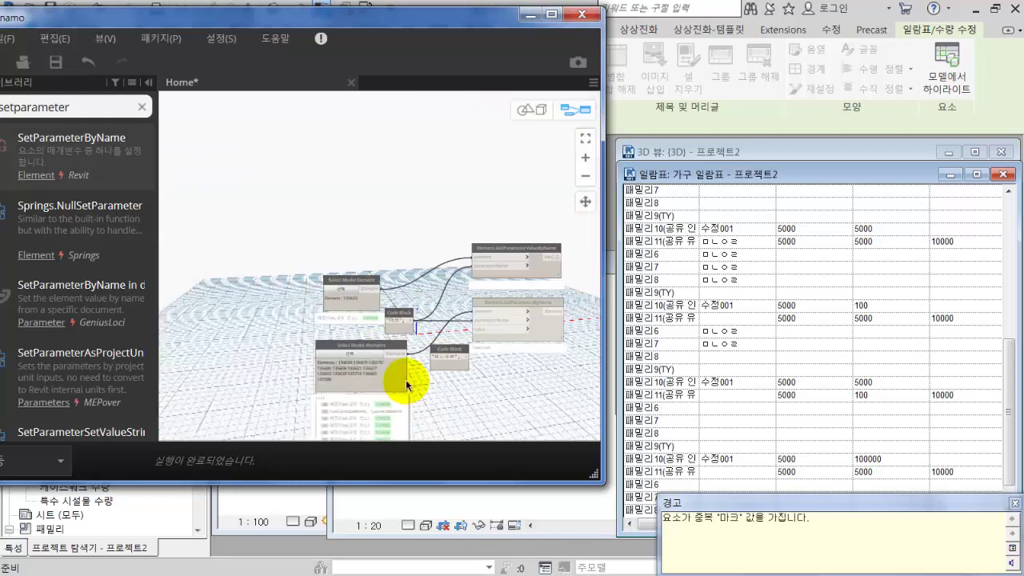
pyautogui.click(336, 353)
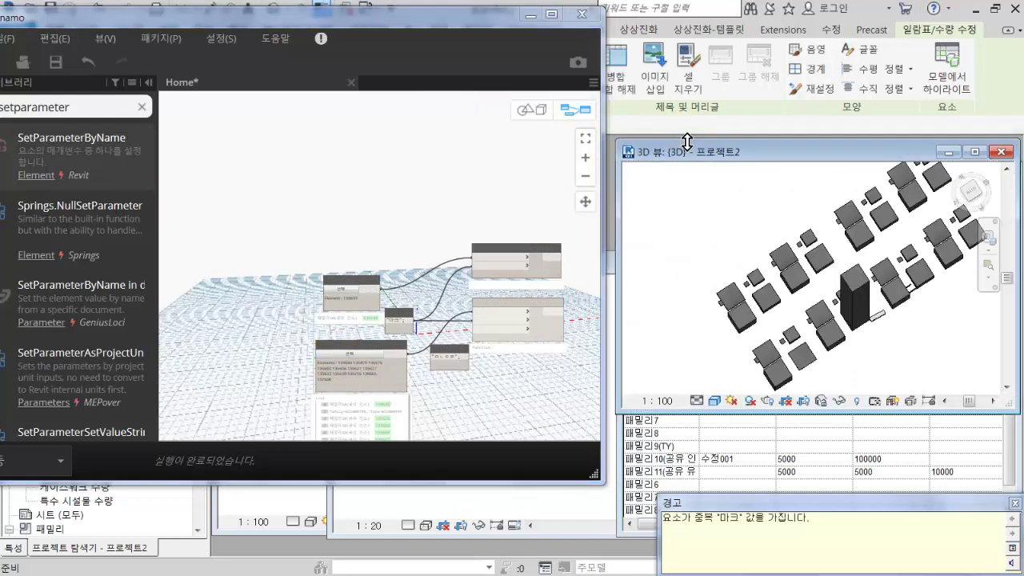
pyautogui.click(357, 357)
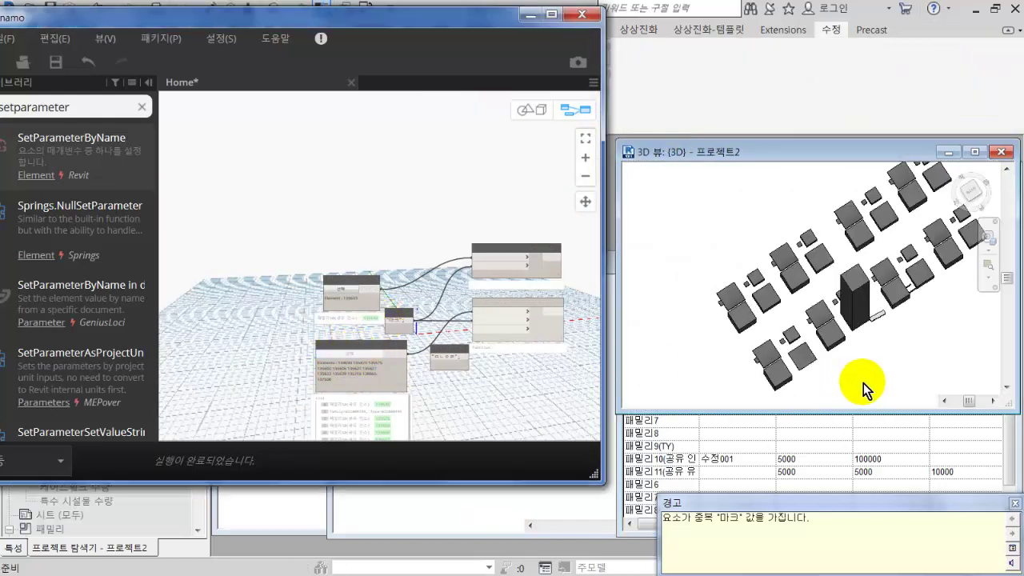
pyautogui.scroll(-4, 748, 355)
pyautogui.moveTo(848, 368); pyautogui.dragTo(646, 221)
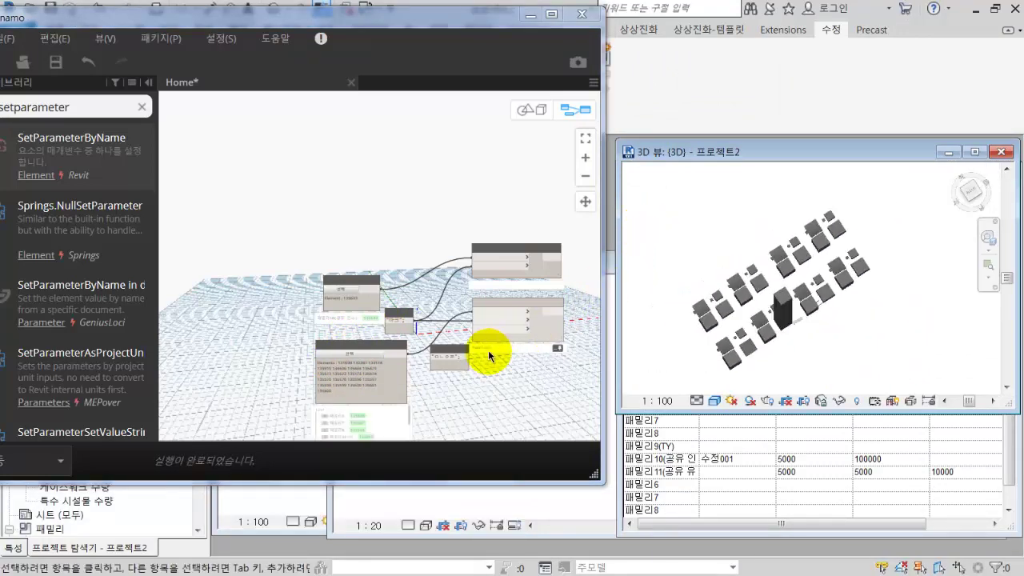
# Connect the "ㅁㄴㅇㄹ" Code Block to the value input of Element.SetParameterByName and bring the furniture schedule to the front
pyautogui.scroll(5, 480, 352)
pyautogui.moveTo(403, 362); pyautogui.dragTo(436, 282)
pyautogui.click(811, 435)
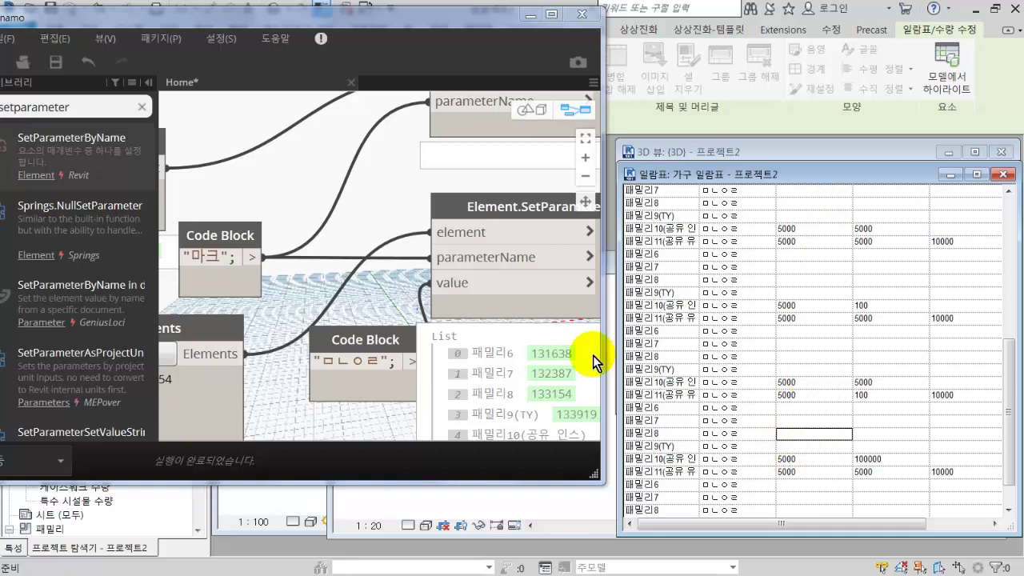
# Review the Element.SetParameterByName node's output list and highlight the text in the Code Block feeding its value input
pyautogui.moveTo(349, 302); pyautogui.dragTo(218, 284, button='middle')
pyautogui.scroll(-4, 219, 284)
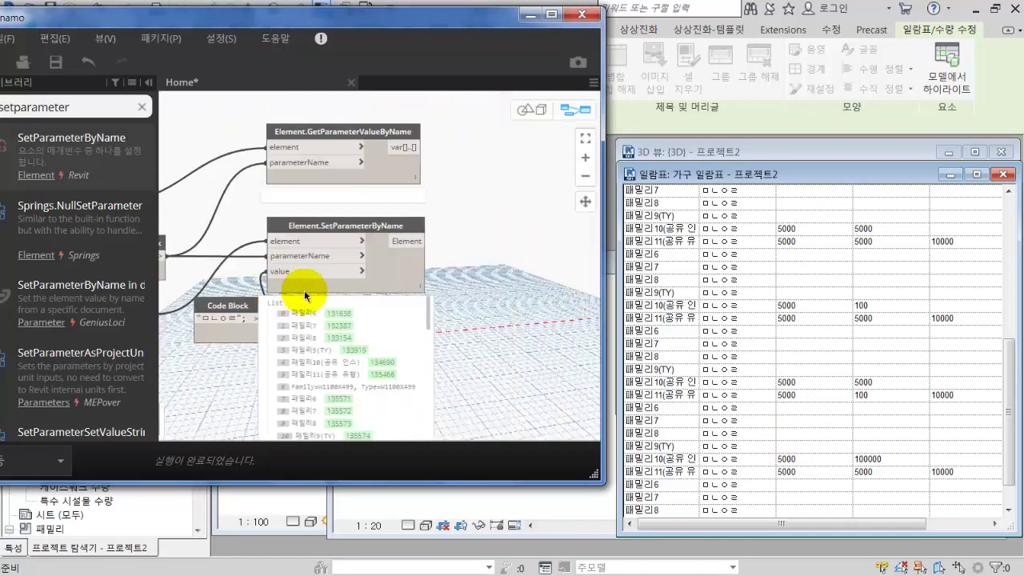
pyautogui.moveTo(306, 295); pyautogui.dragTo(488, 350, button='middle')
pyautogui.scroll(-5, 454, 348)
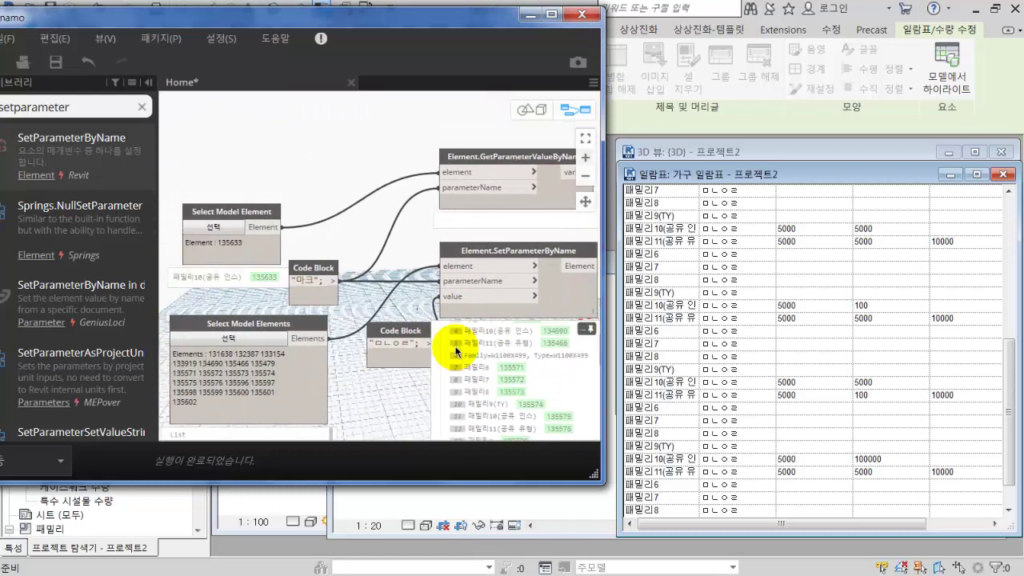
pyautogui.scroll(5, 460, 356)
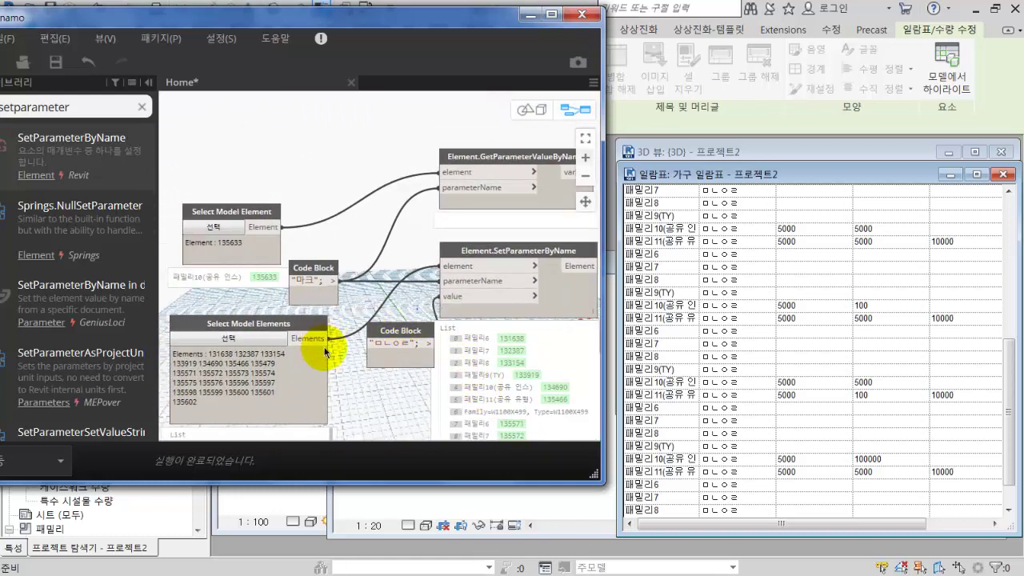
pyautogui.moveTo(410, 343)
pyautogui.moveTo(410, 342); pyautogui.dragTo(378, 339)
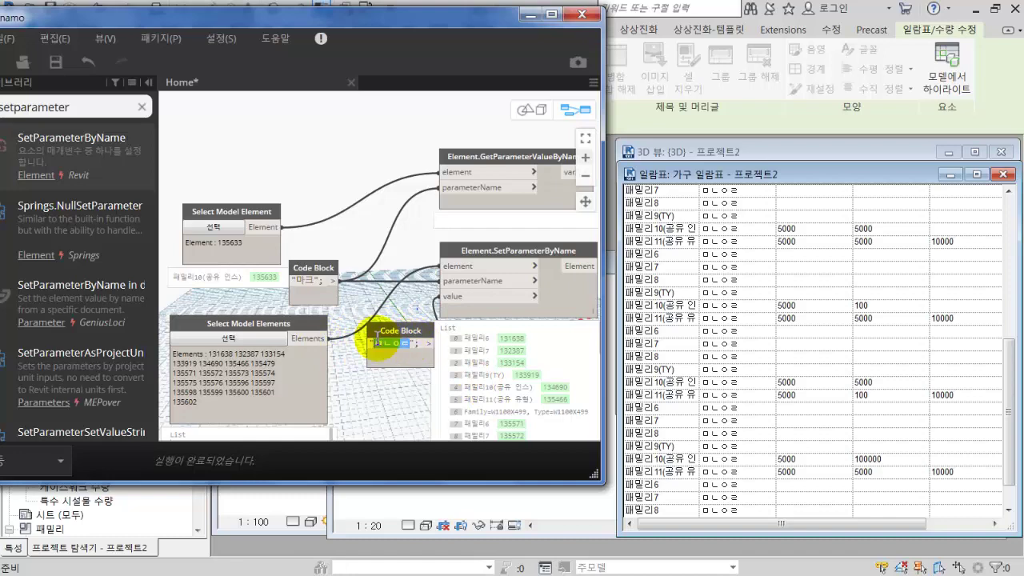